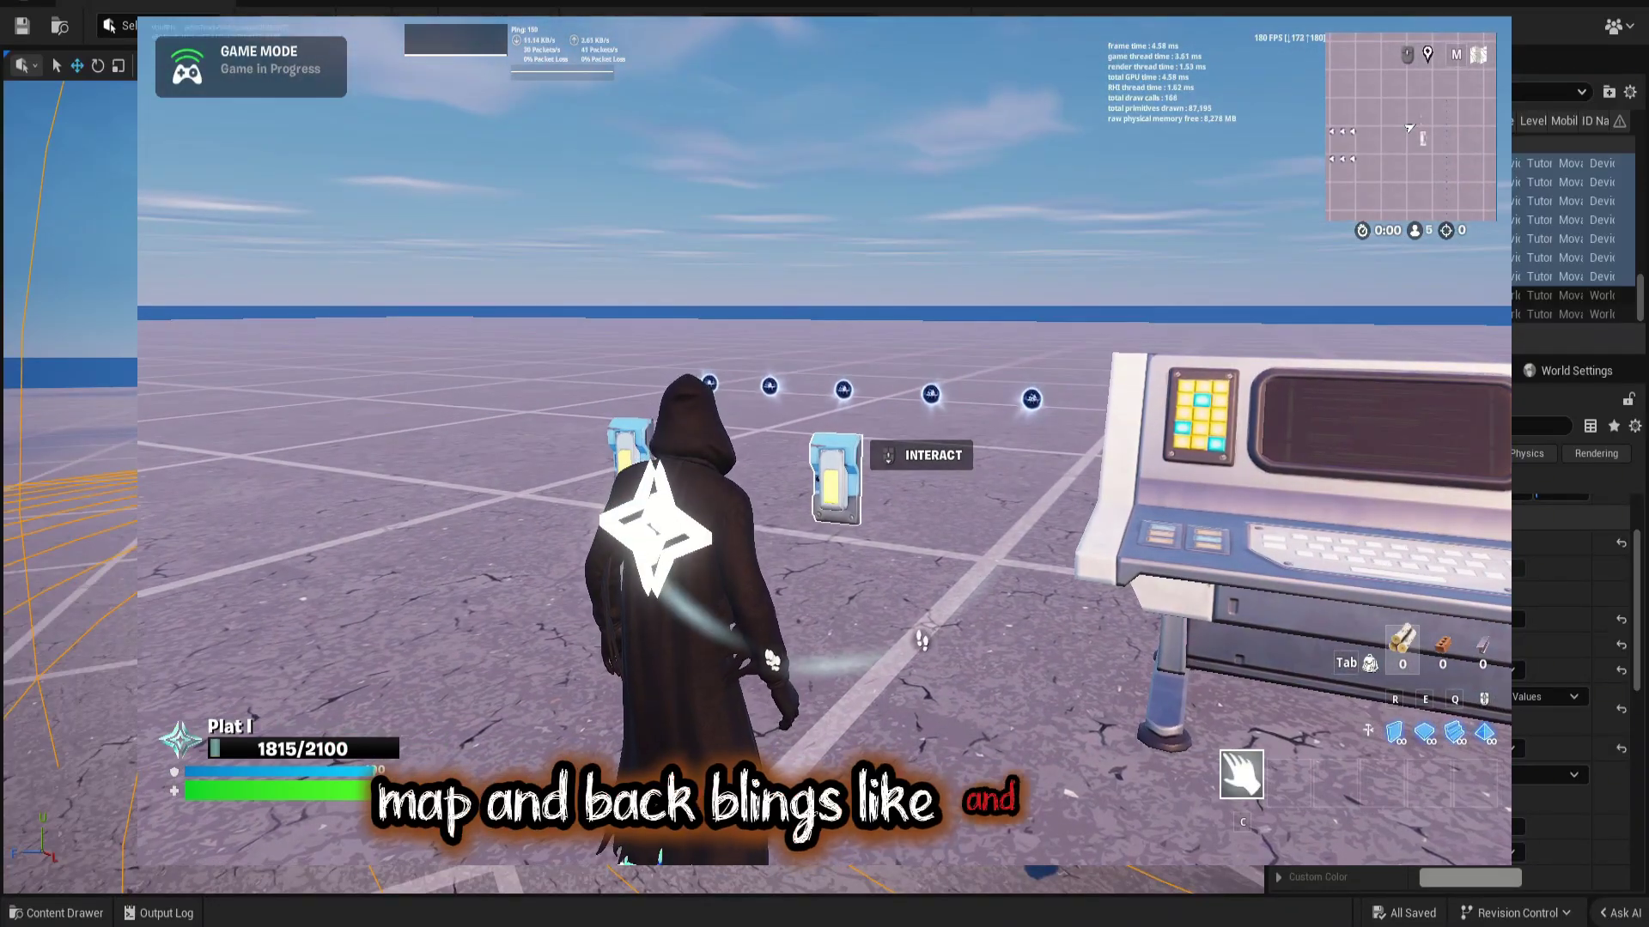
pyautogui.press('e')
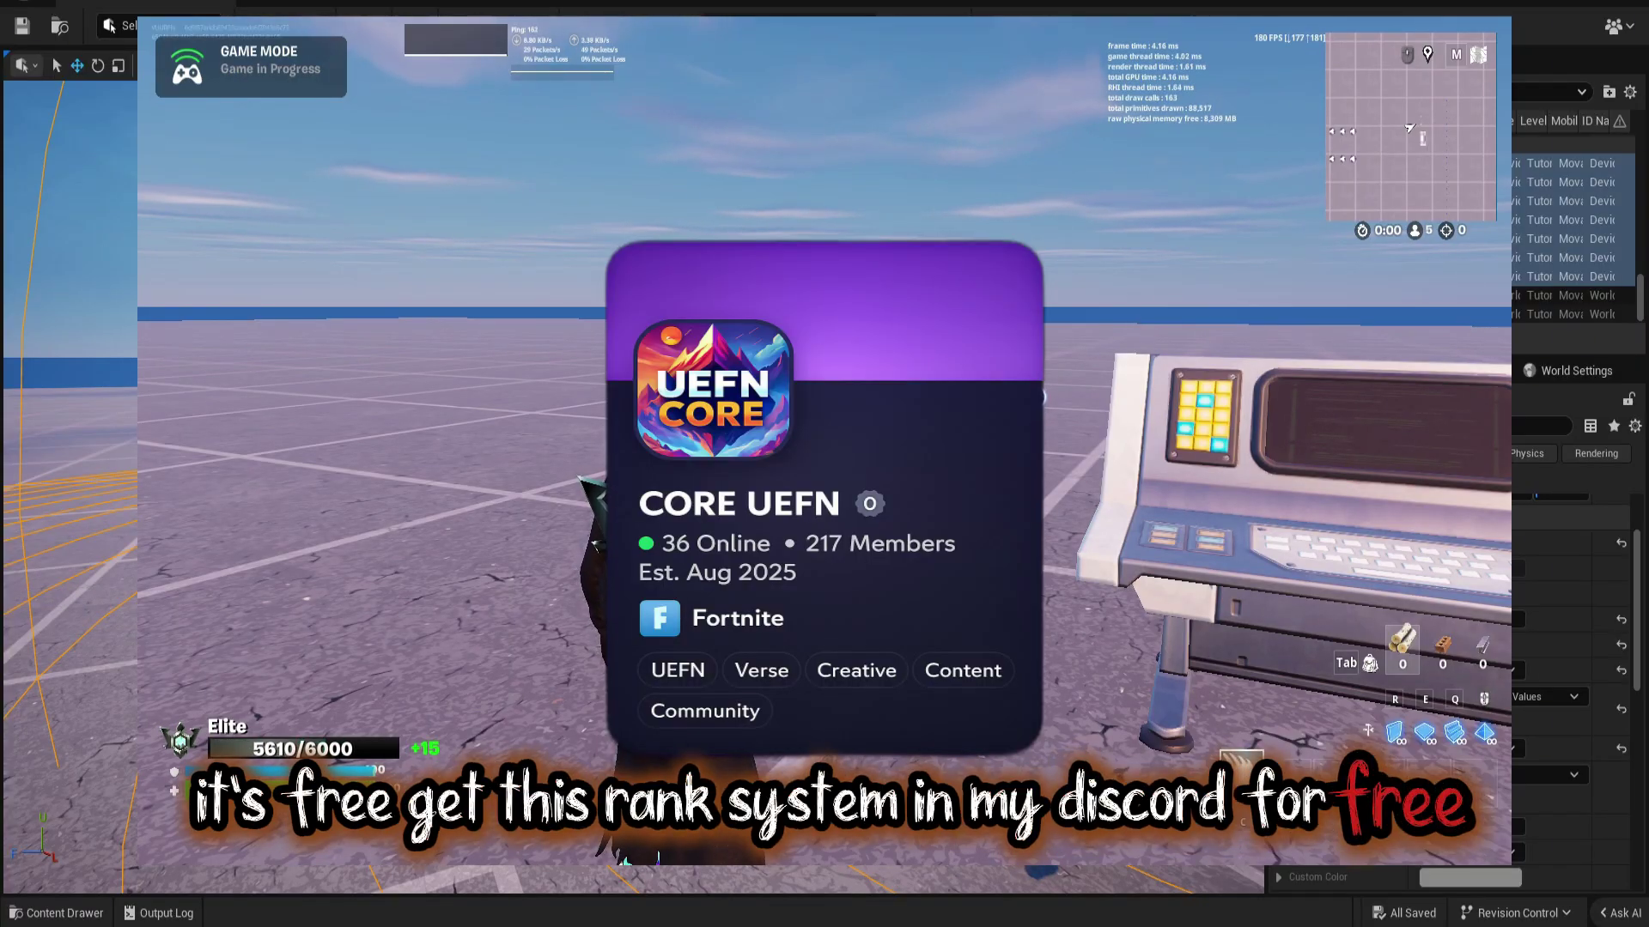
pyautogui.press('e')
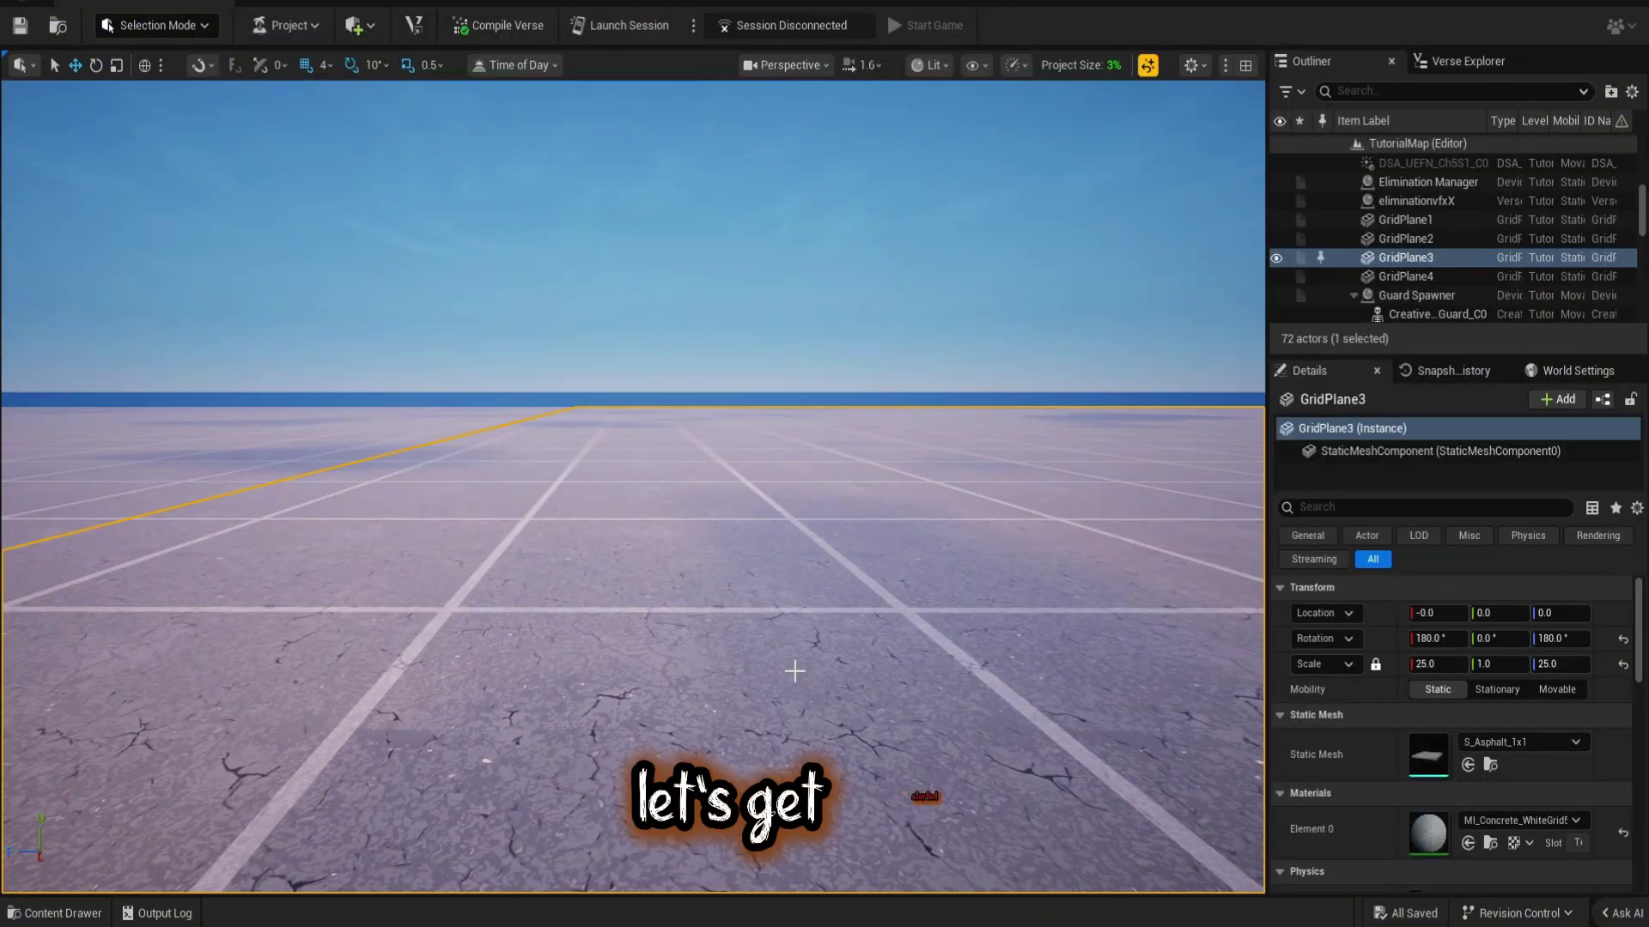
# Show the TutorialMap project's content folder in the file explorer.
pyautogui.click(56, 913)
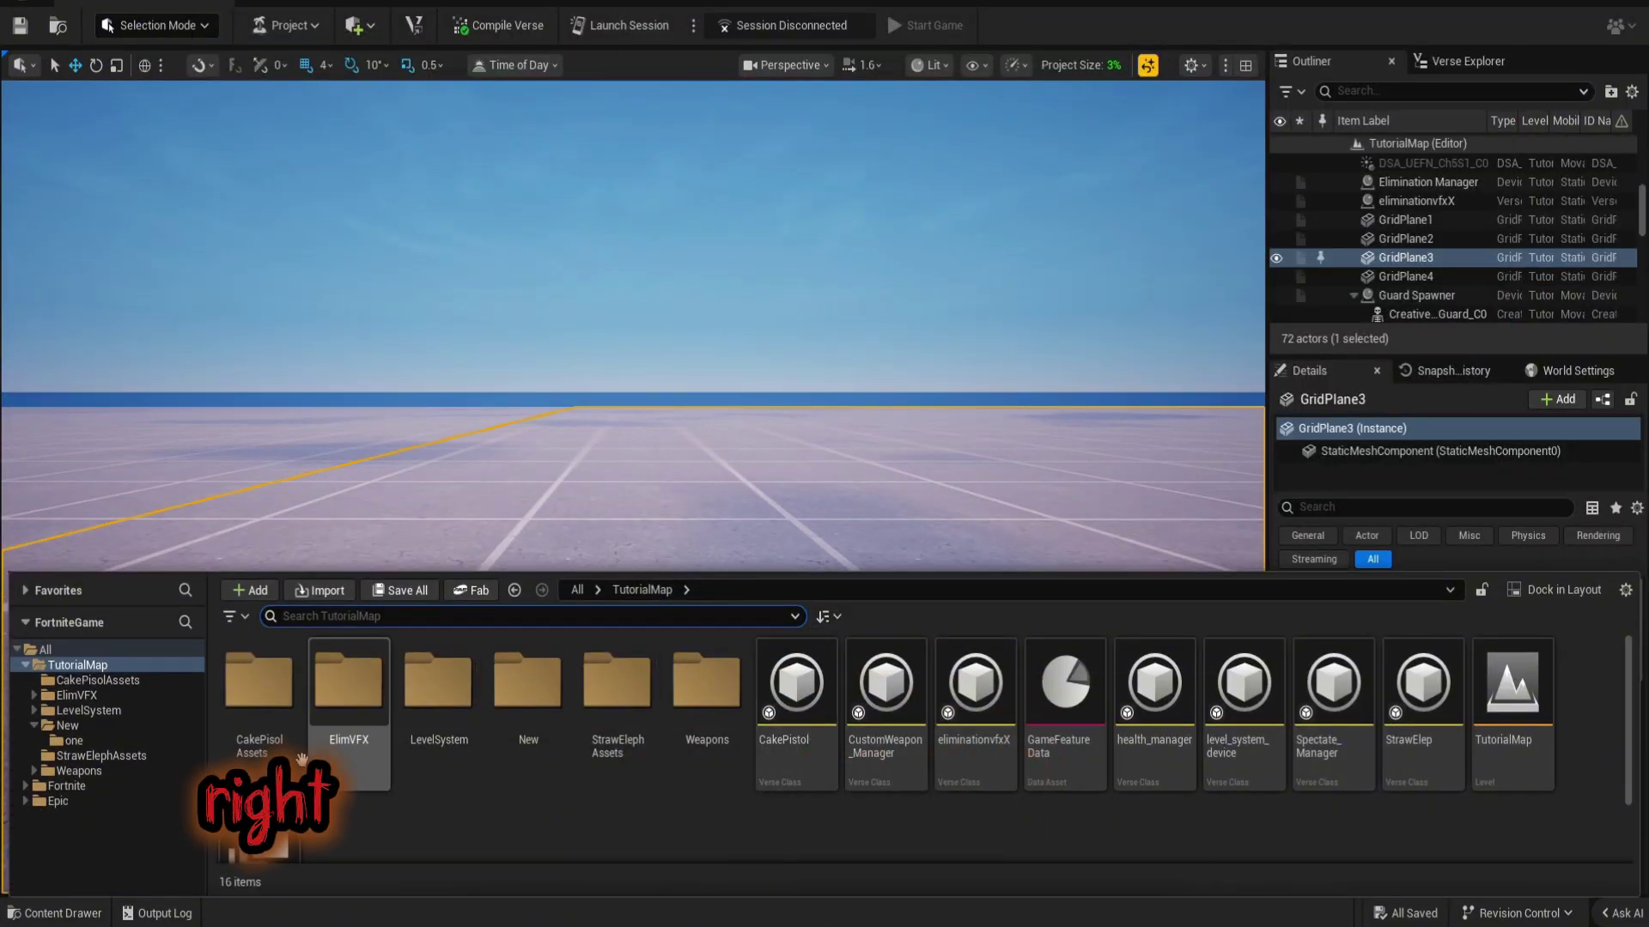
pyautogui.rightClick(91, 672)
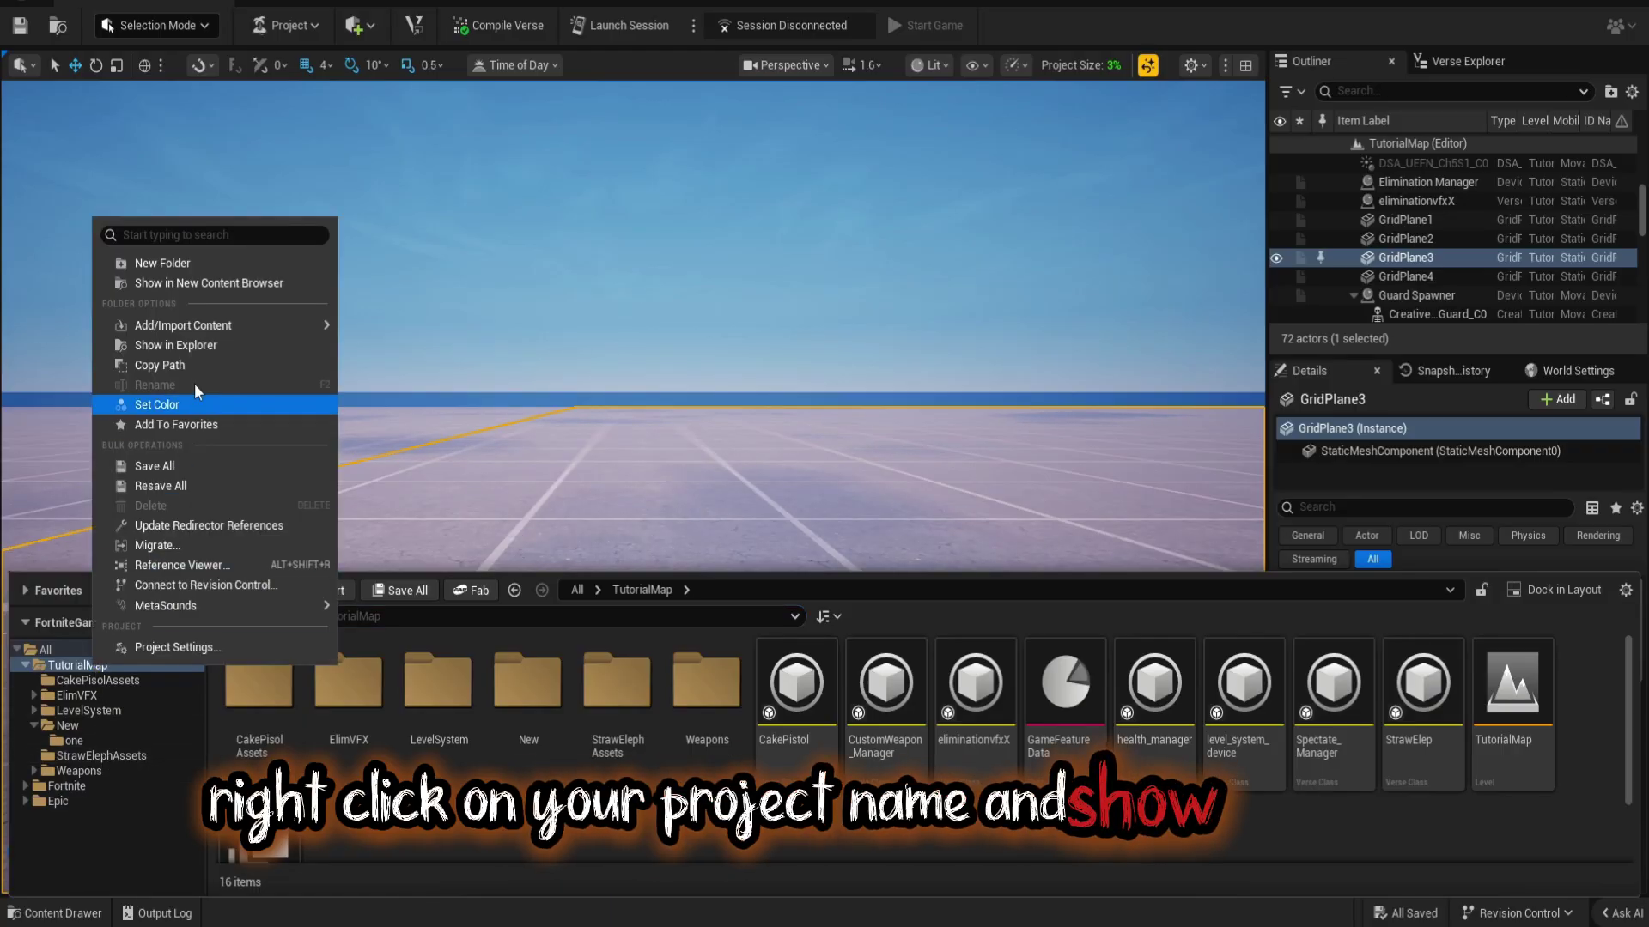
pyautogui.click(188, 342)
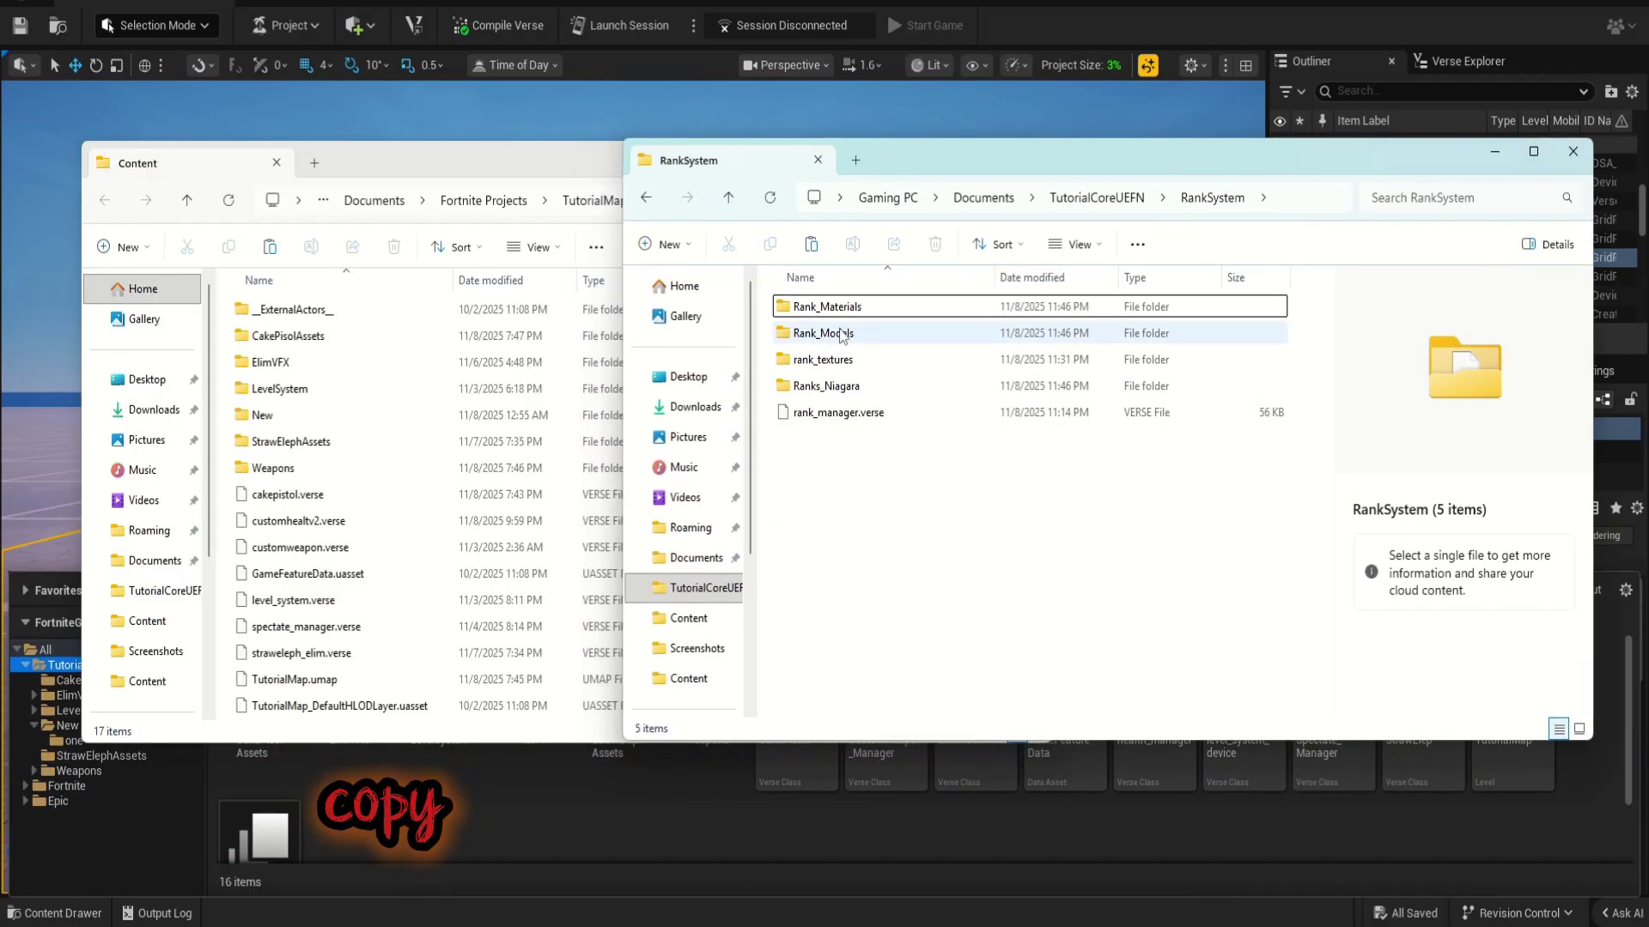
# Copy the Rank_Materials, Rank_Models, rank_textures and Ranks_Niagara folders into the project's Content folder and allow these assets in the editor.
pyautogui.moveTo(824, 296); pyautogui.dragTo(823, 401)
pyautogui.rightClick(823, 401)
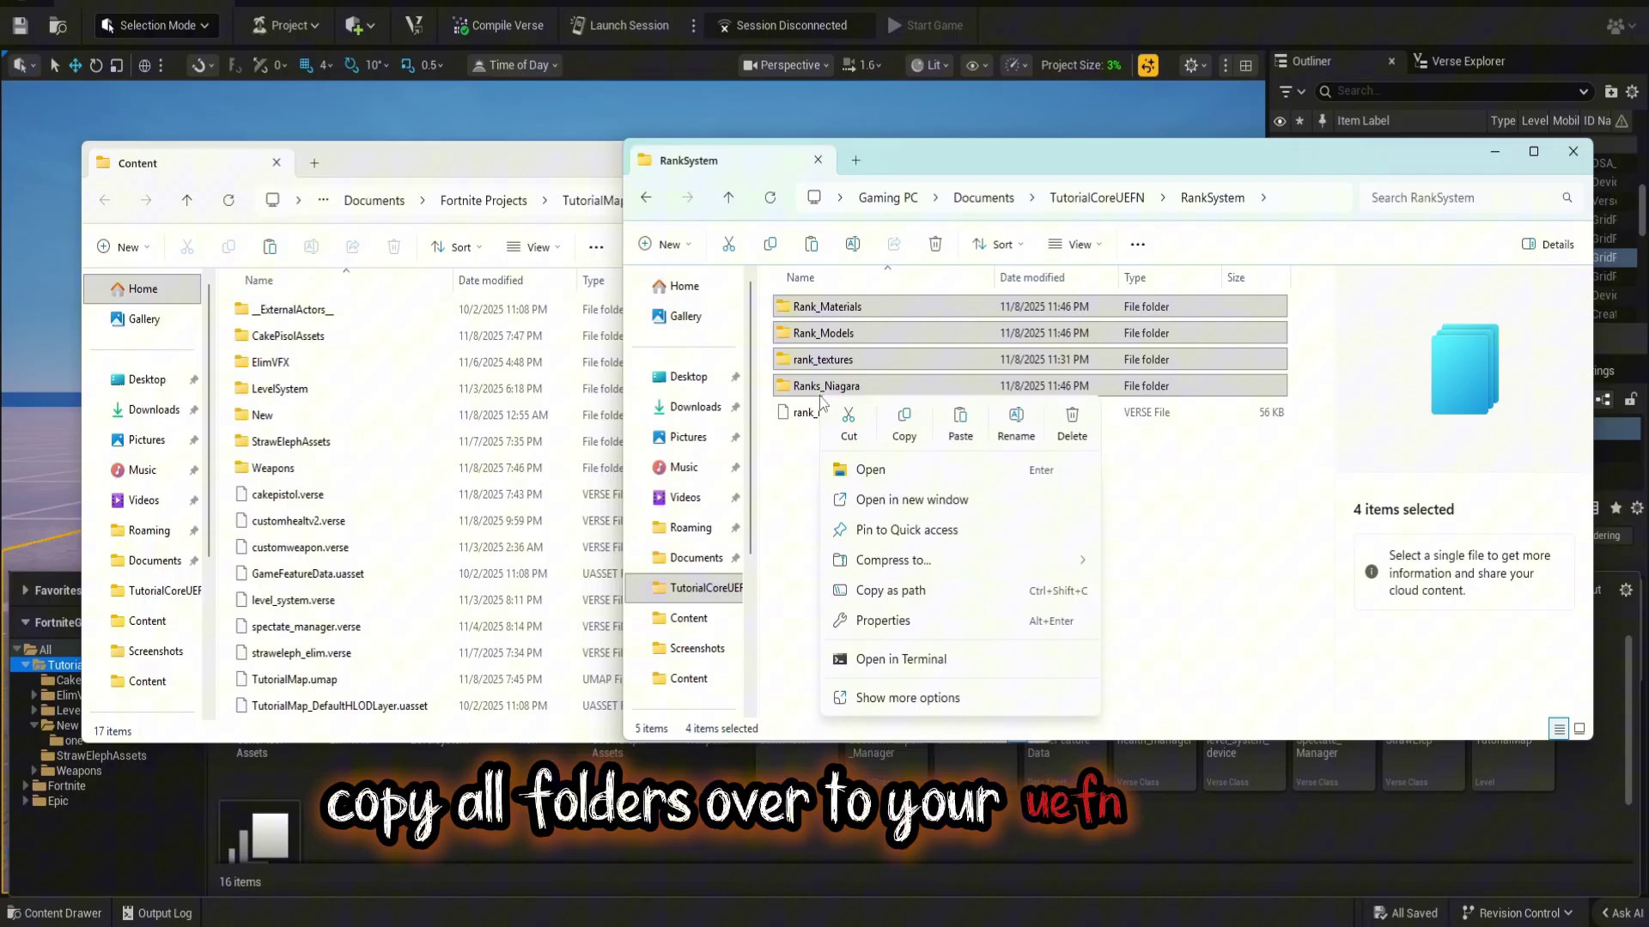
pyautogui.click(901, 429)
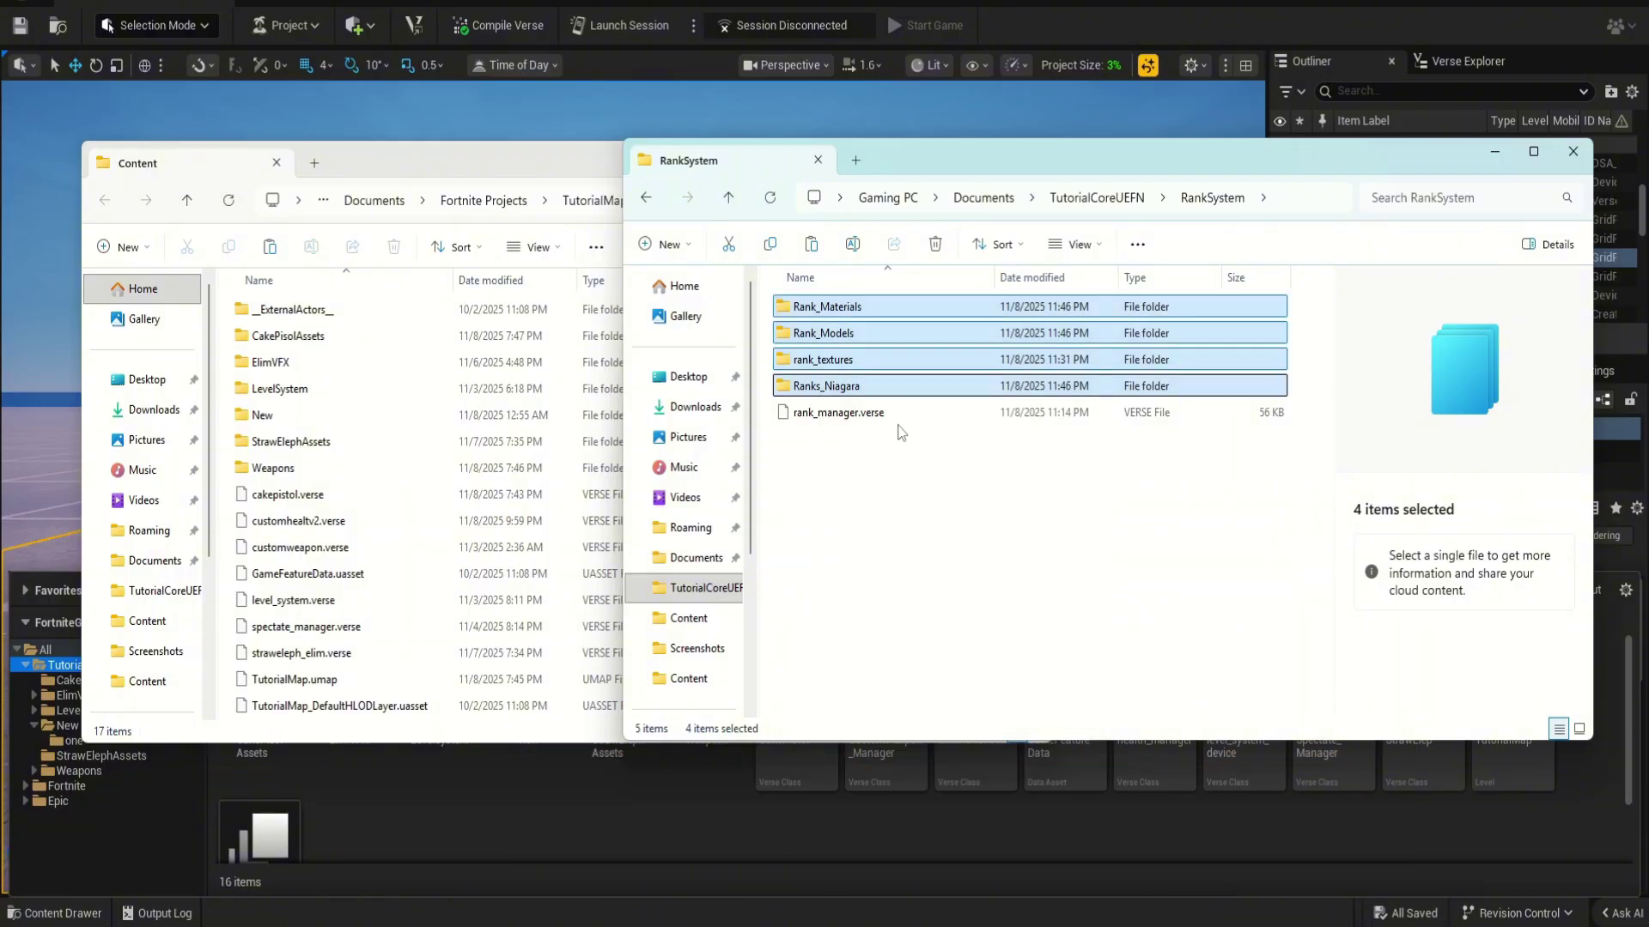
pyautogui.click(241, 519)
pyautogui.rightClick(247, 527)
pyautogui.click(249, 546)
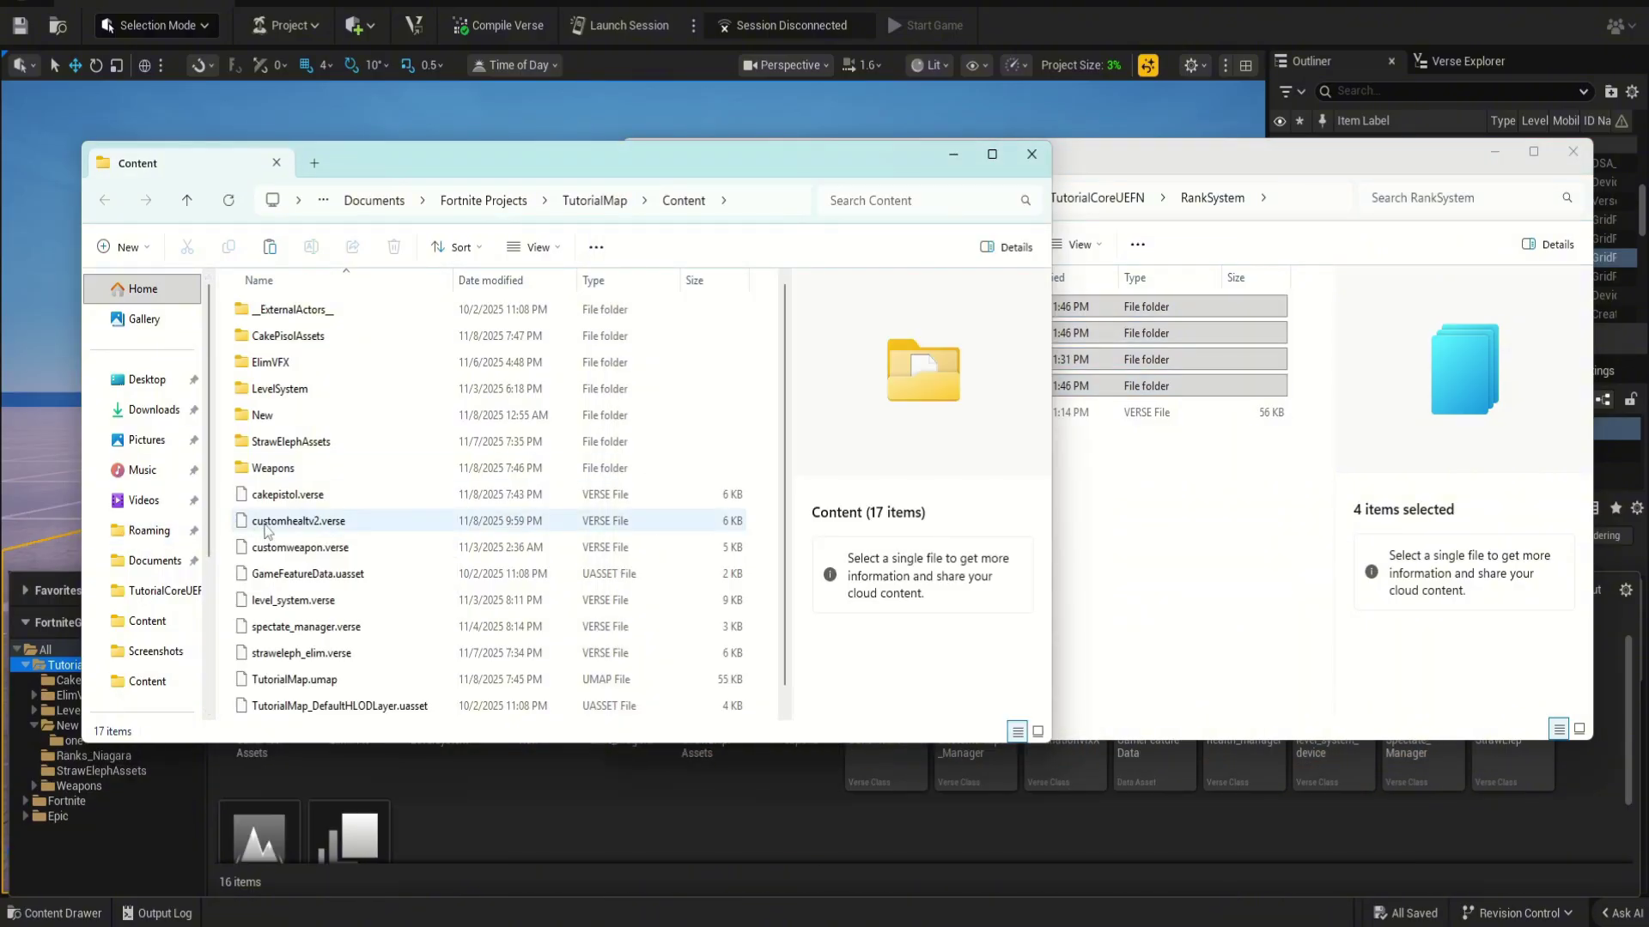
pyautogui.click(731, 828)
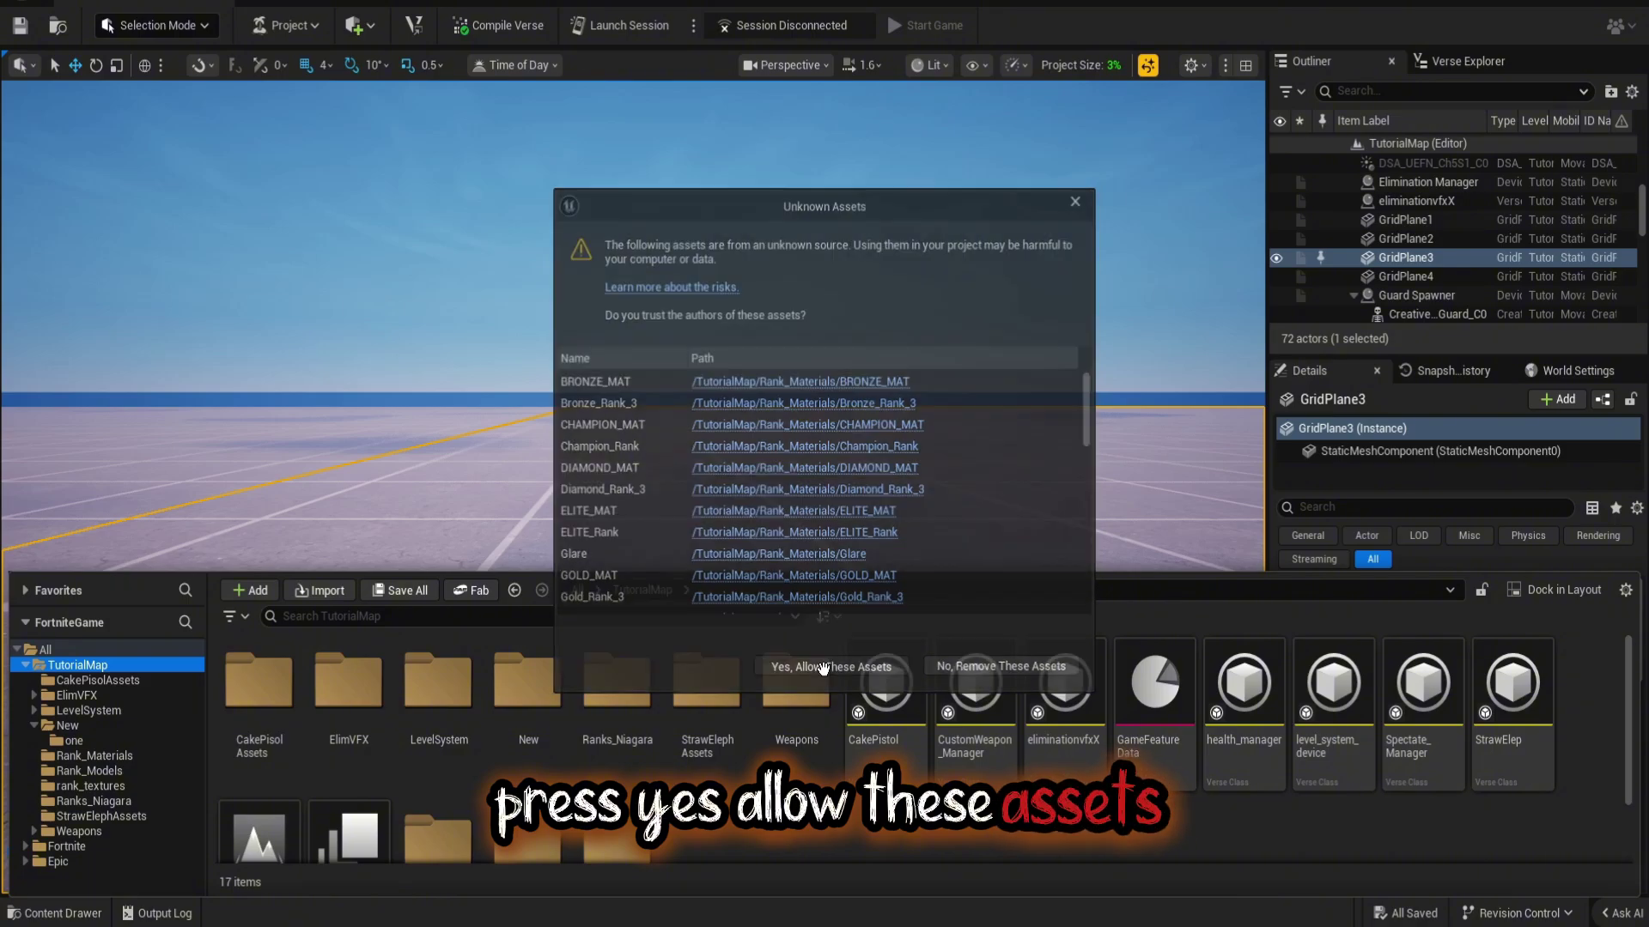
pyautogui.click(826, 668)
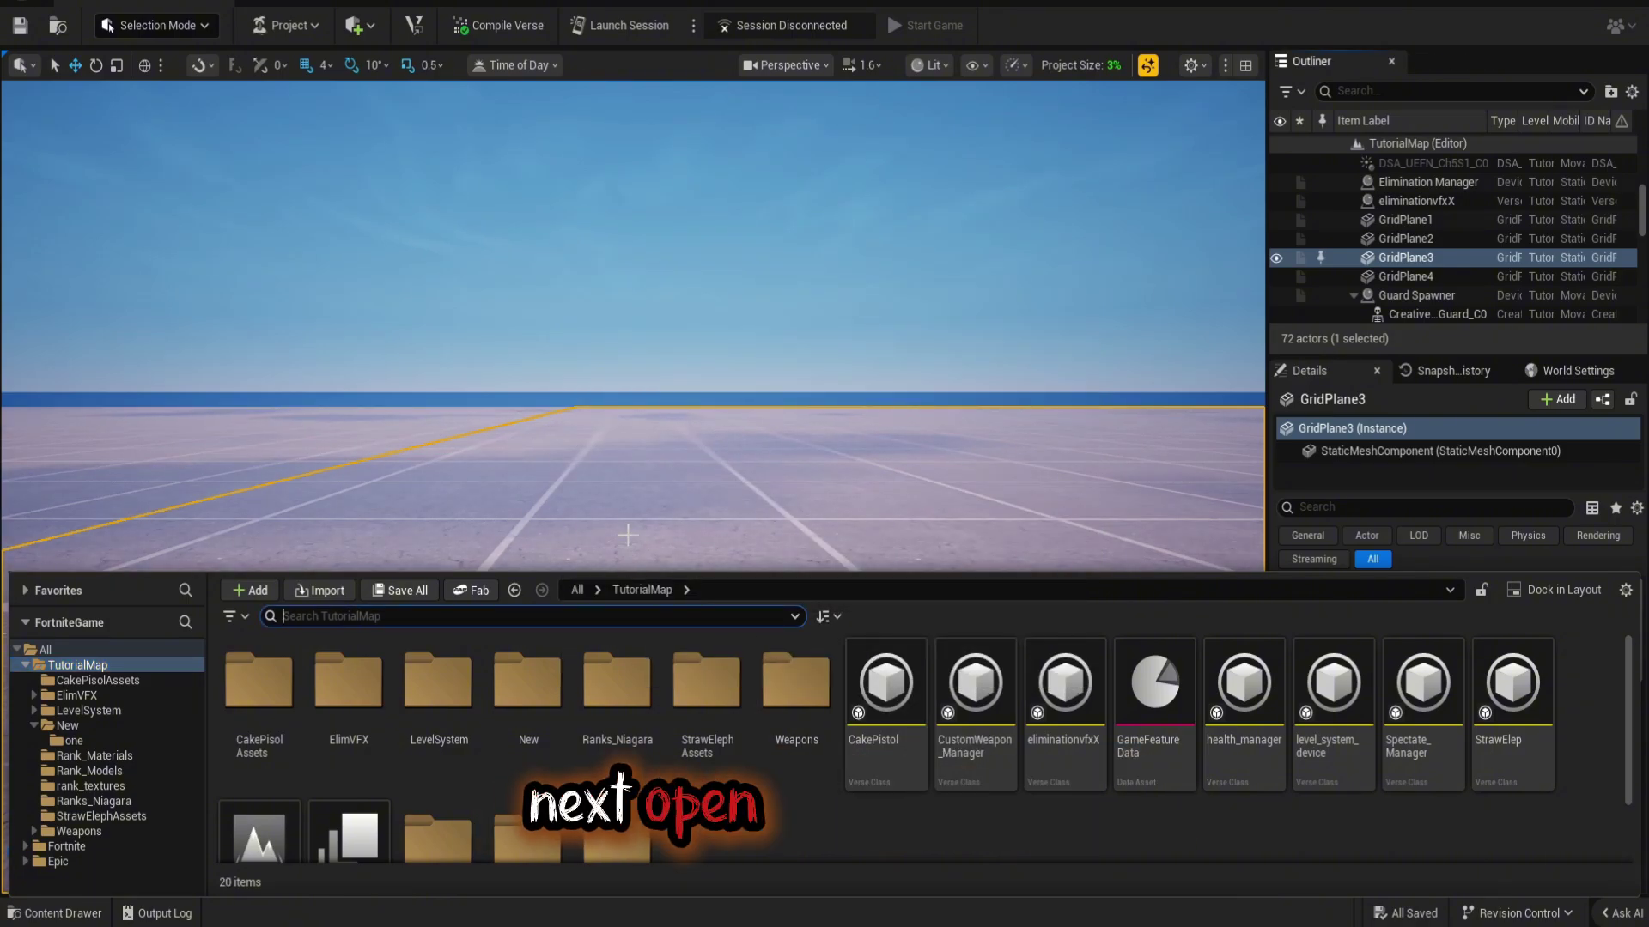
# Create a Verse Device file named rank_system in the Content directory of the Verse Explorer.
pyautogui.click(259, 2)
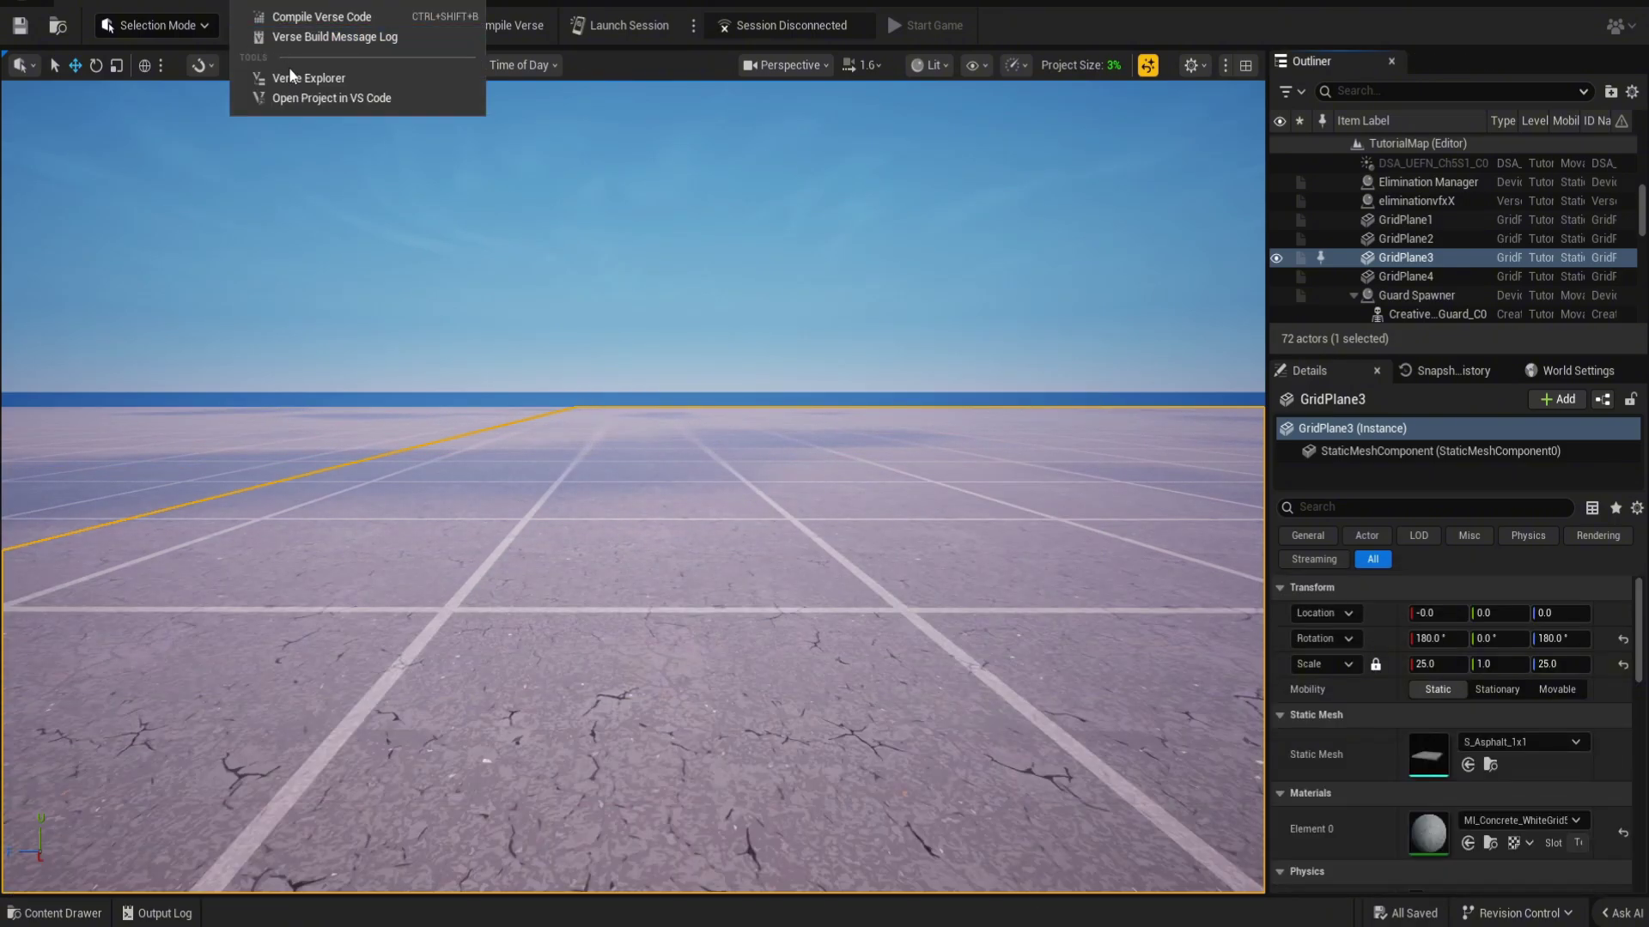
pyautogui.click(294, 74)
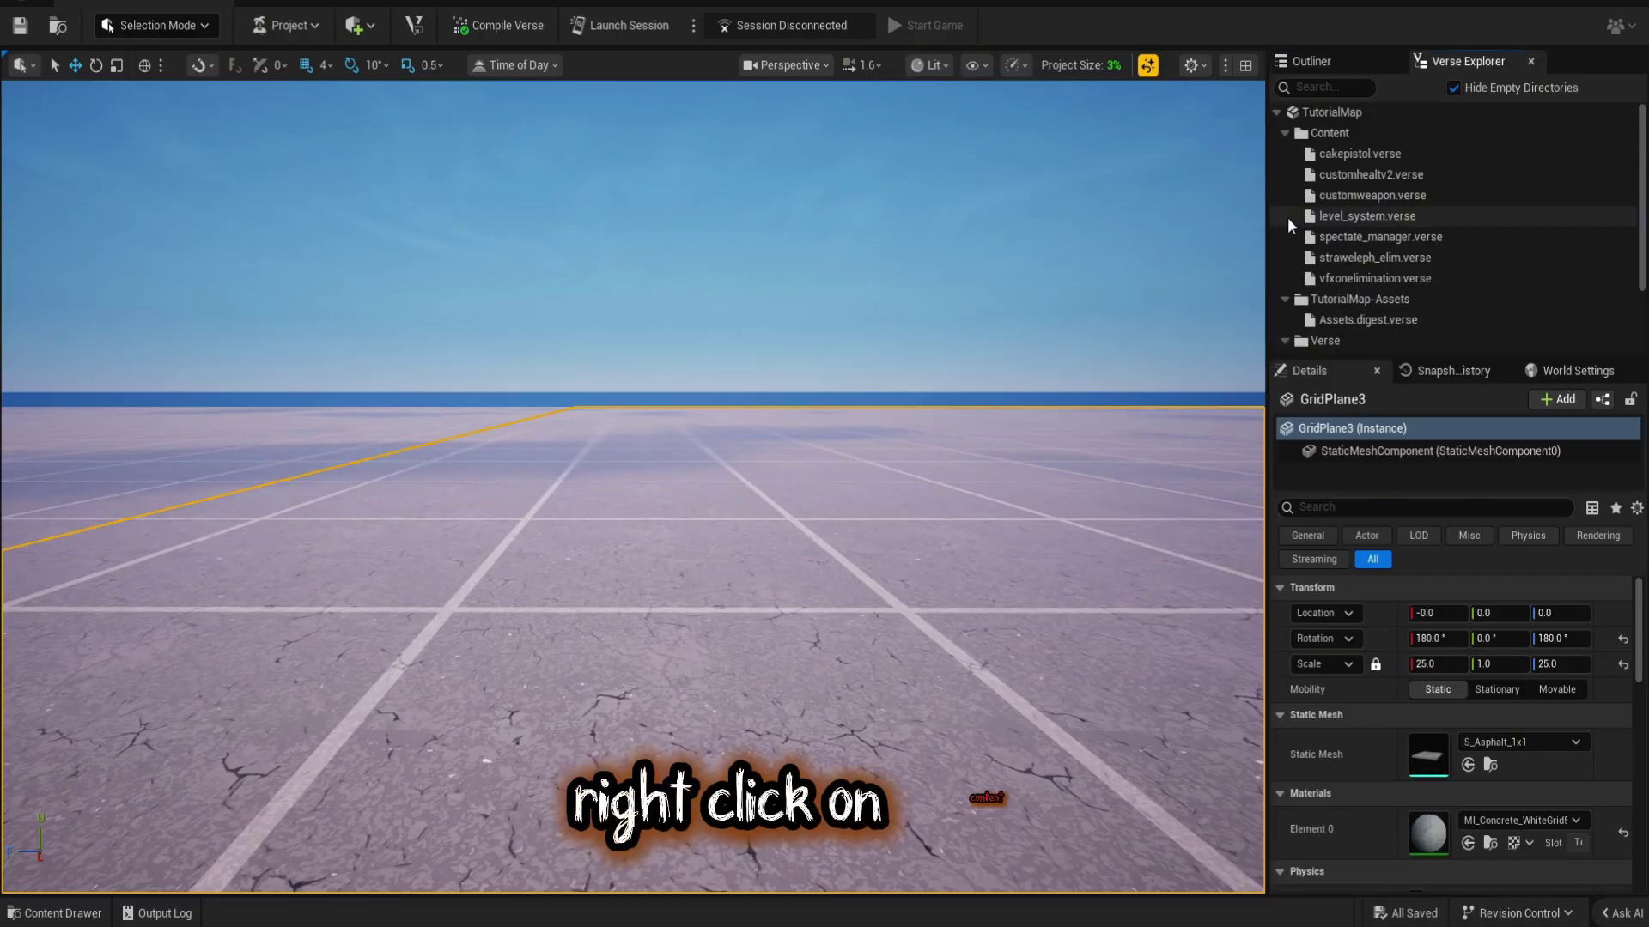
pyautogui.rightClick(1335, 129)
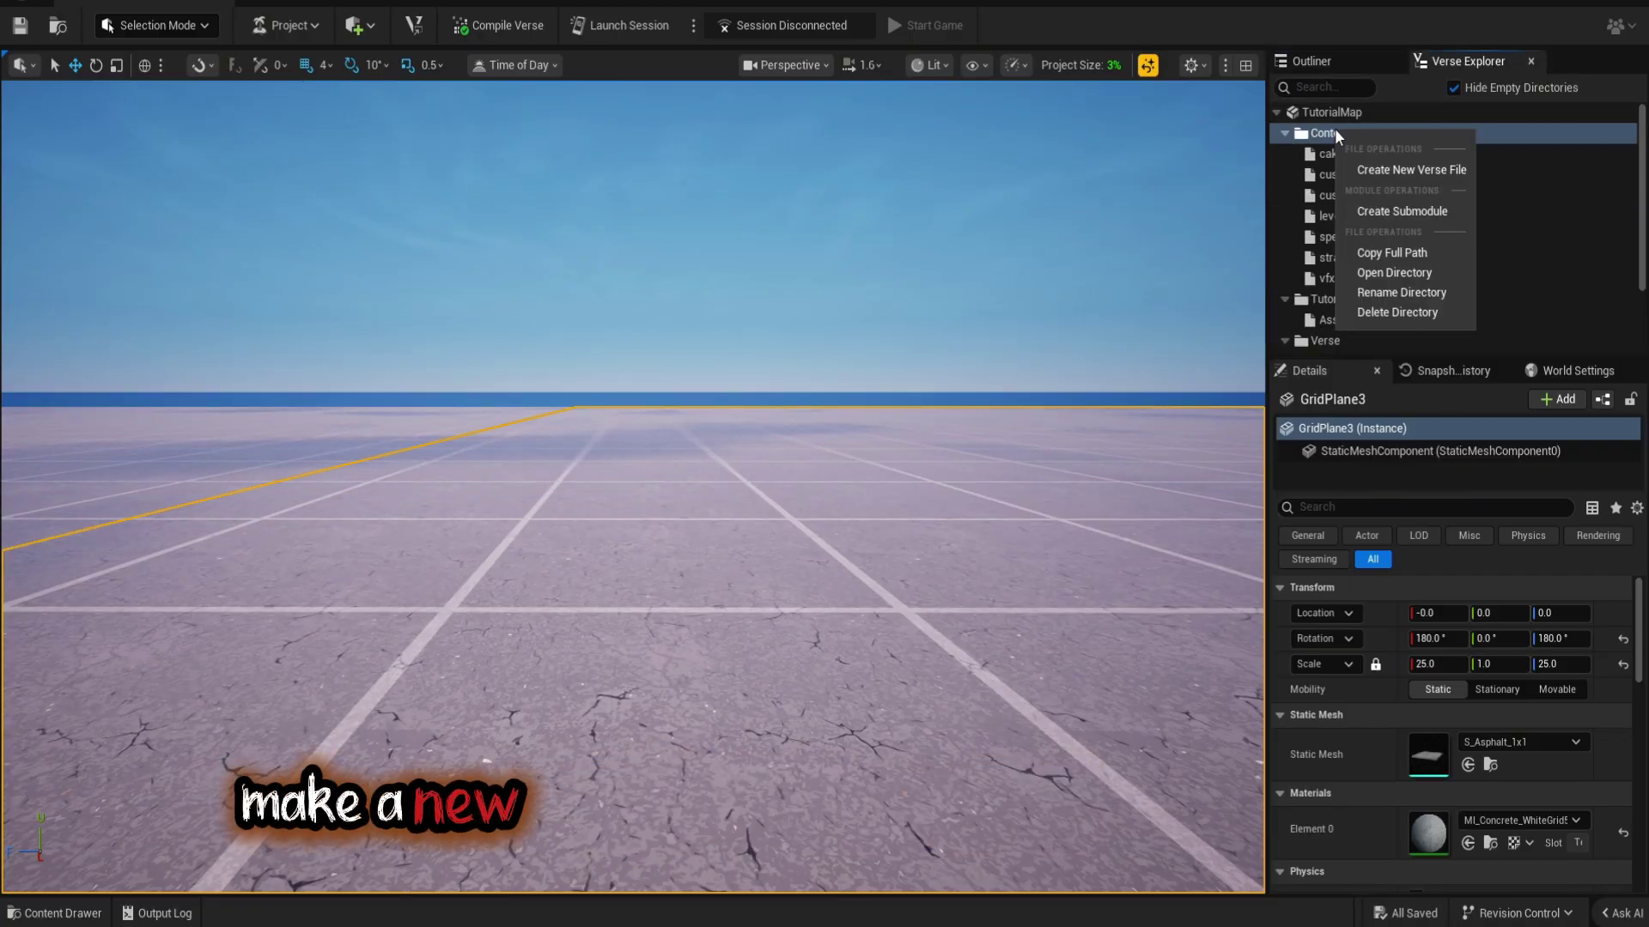
pyautogui.click(1372, 172)
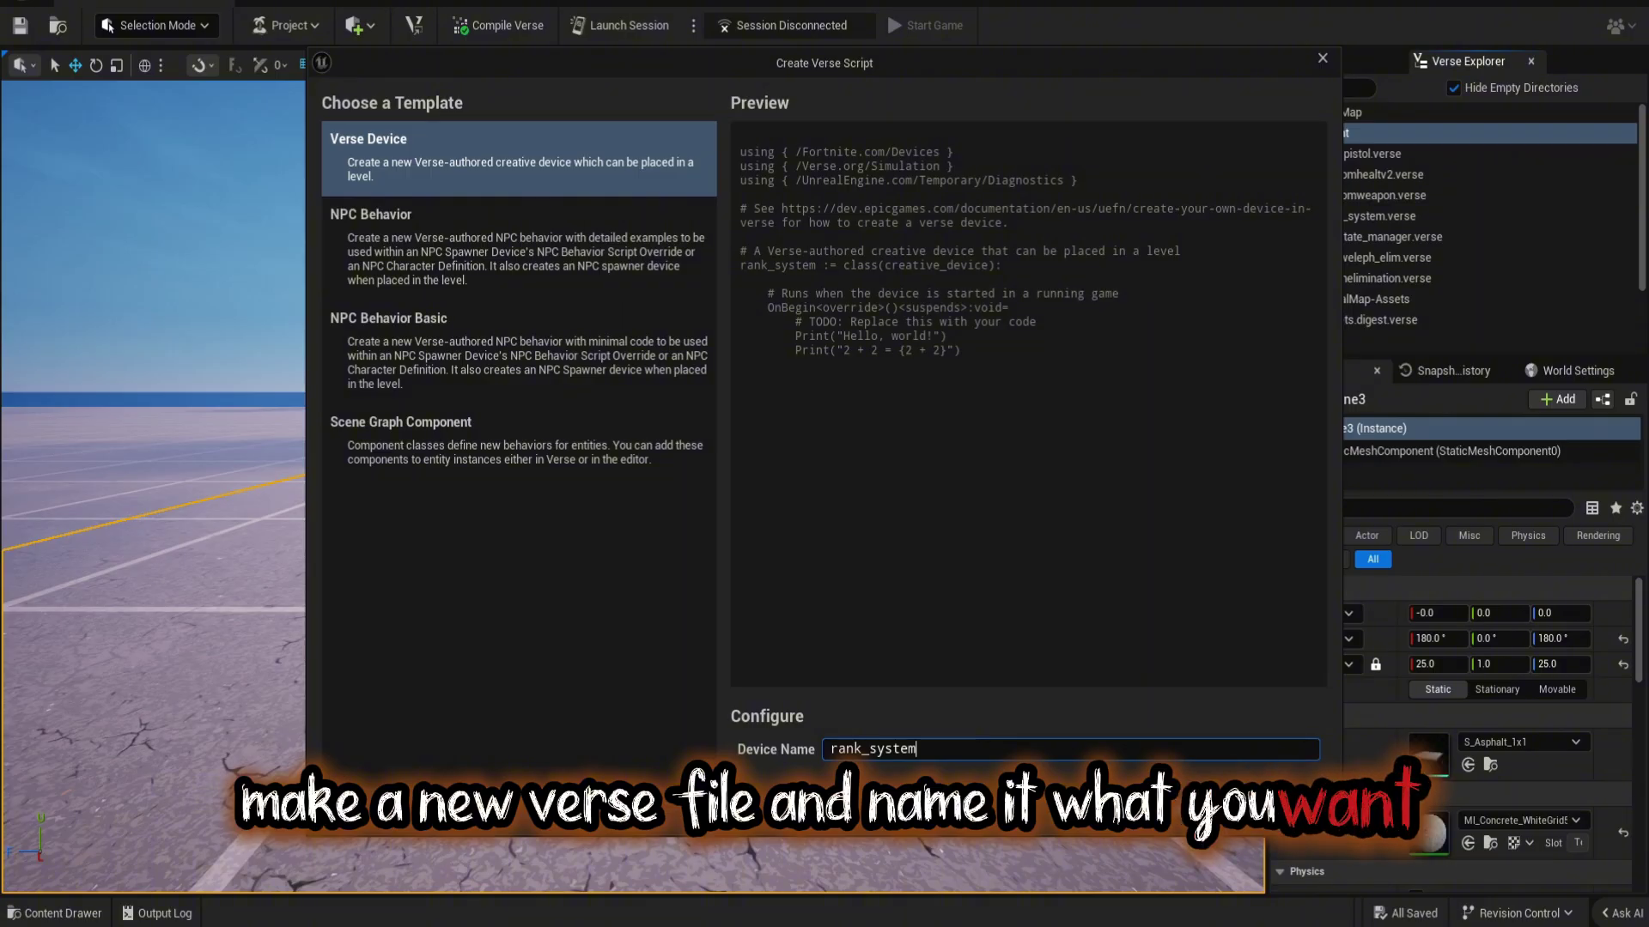
pyautogui.click(1190, 808)
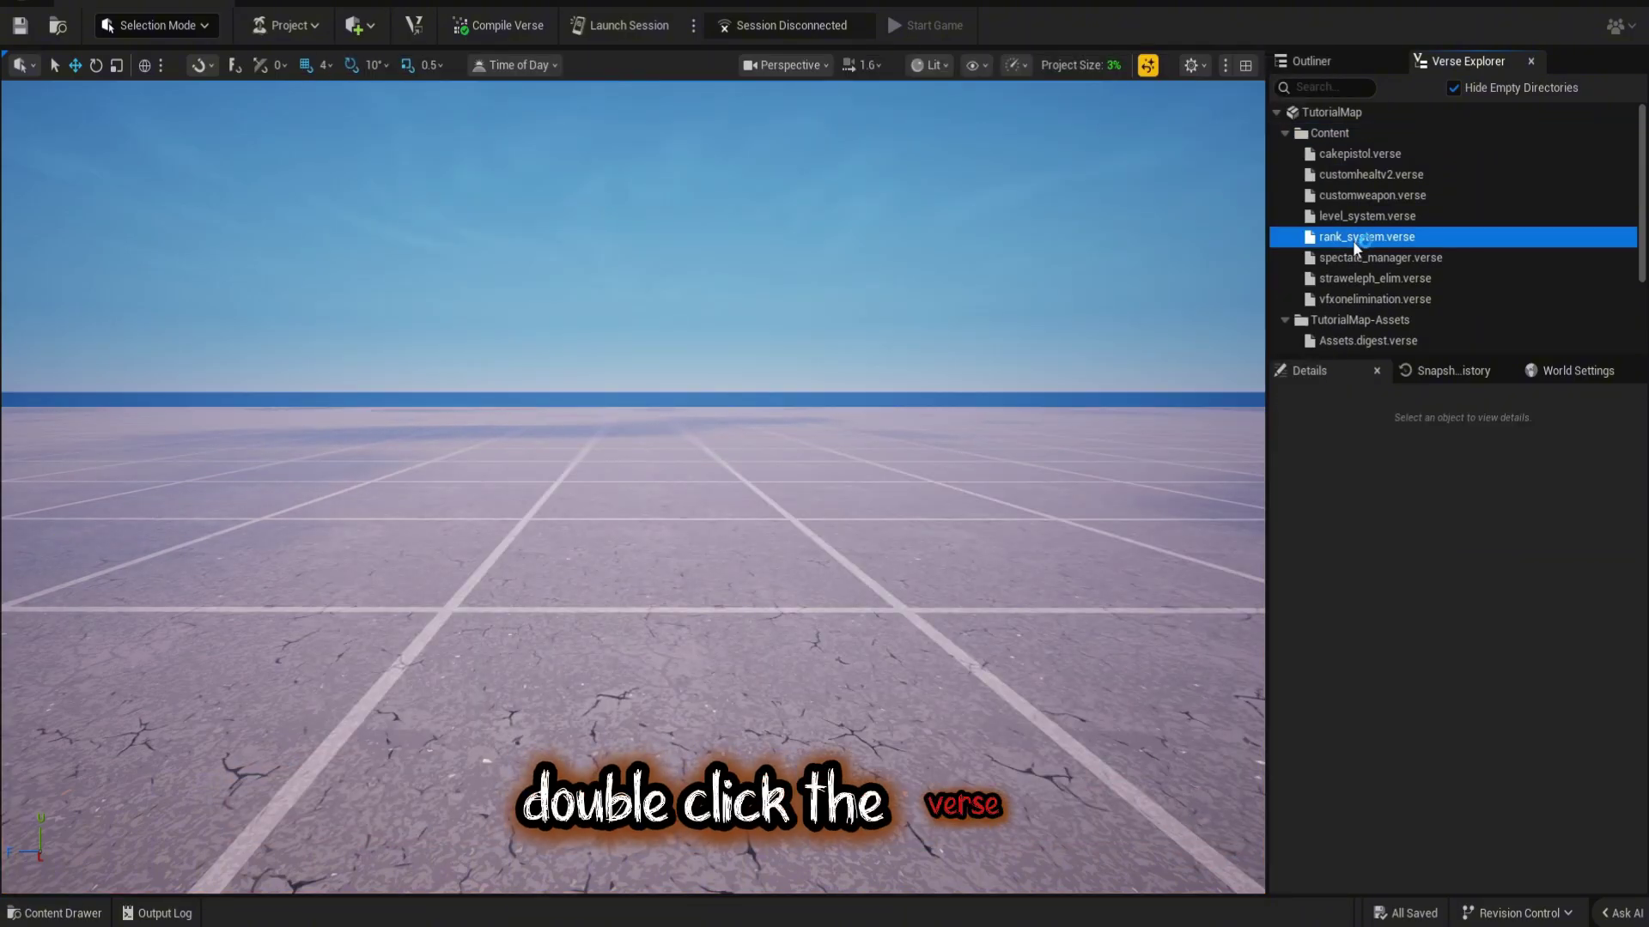
# Open rank_system.verse in VS Code and fill it with the full code from the downloaded rank_manager.verse in the RankSystem folder.
pyautogui.doubleClick(1352, 241)
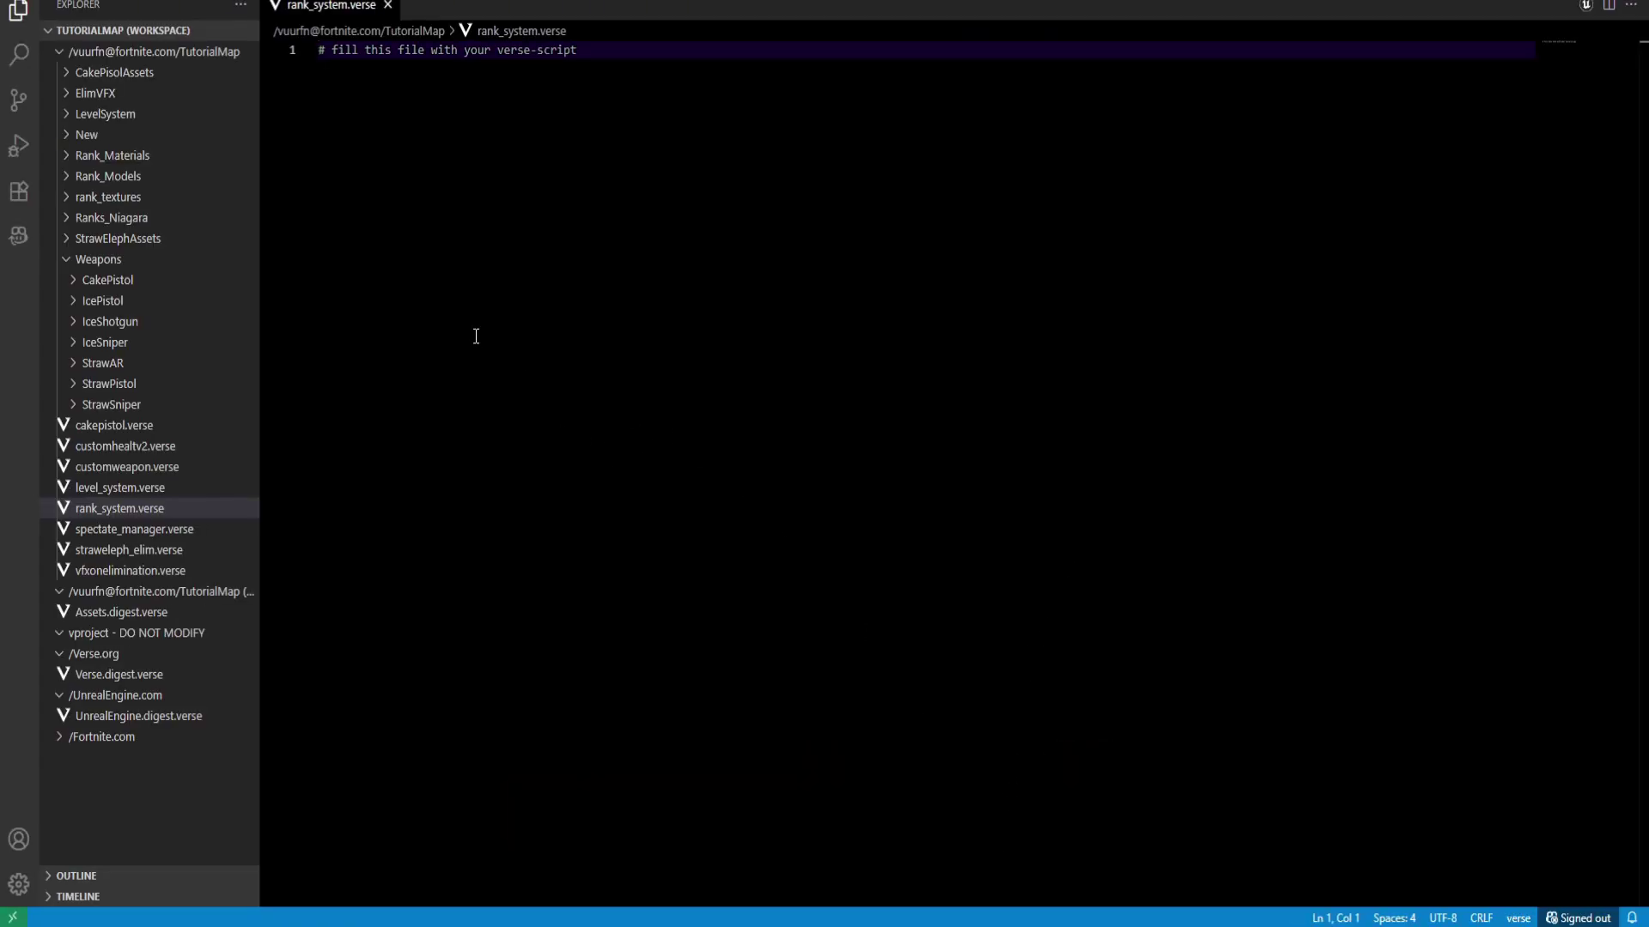
pyautogui.click(43, 2)
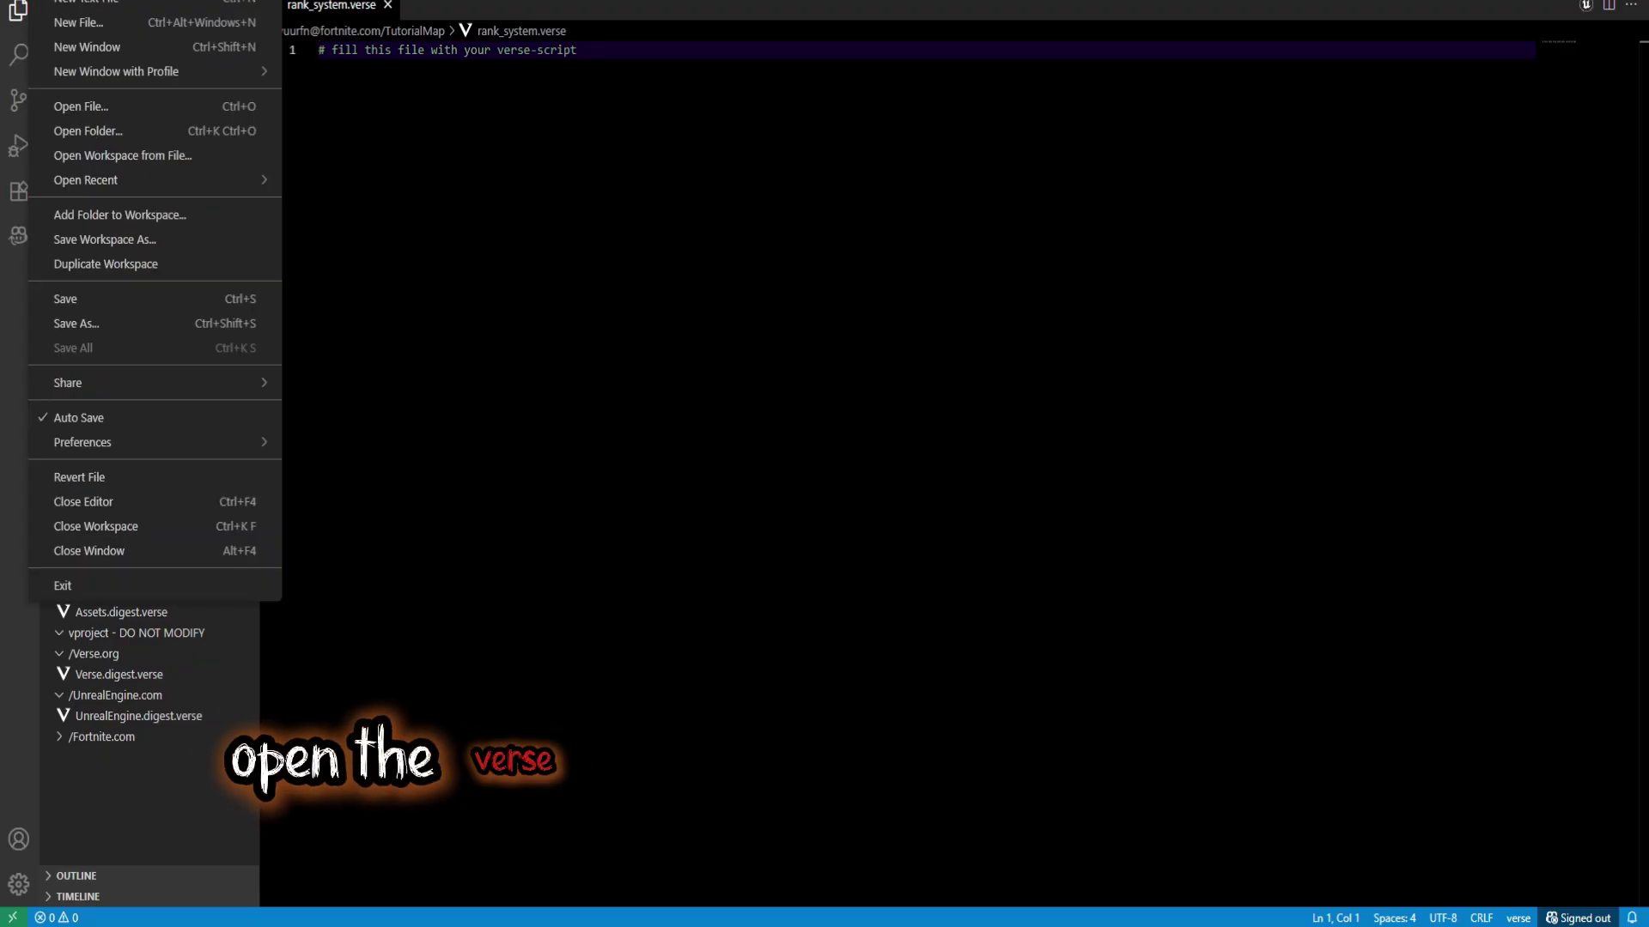
pyautogui.click(83, 112)
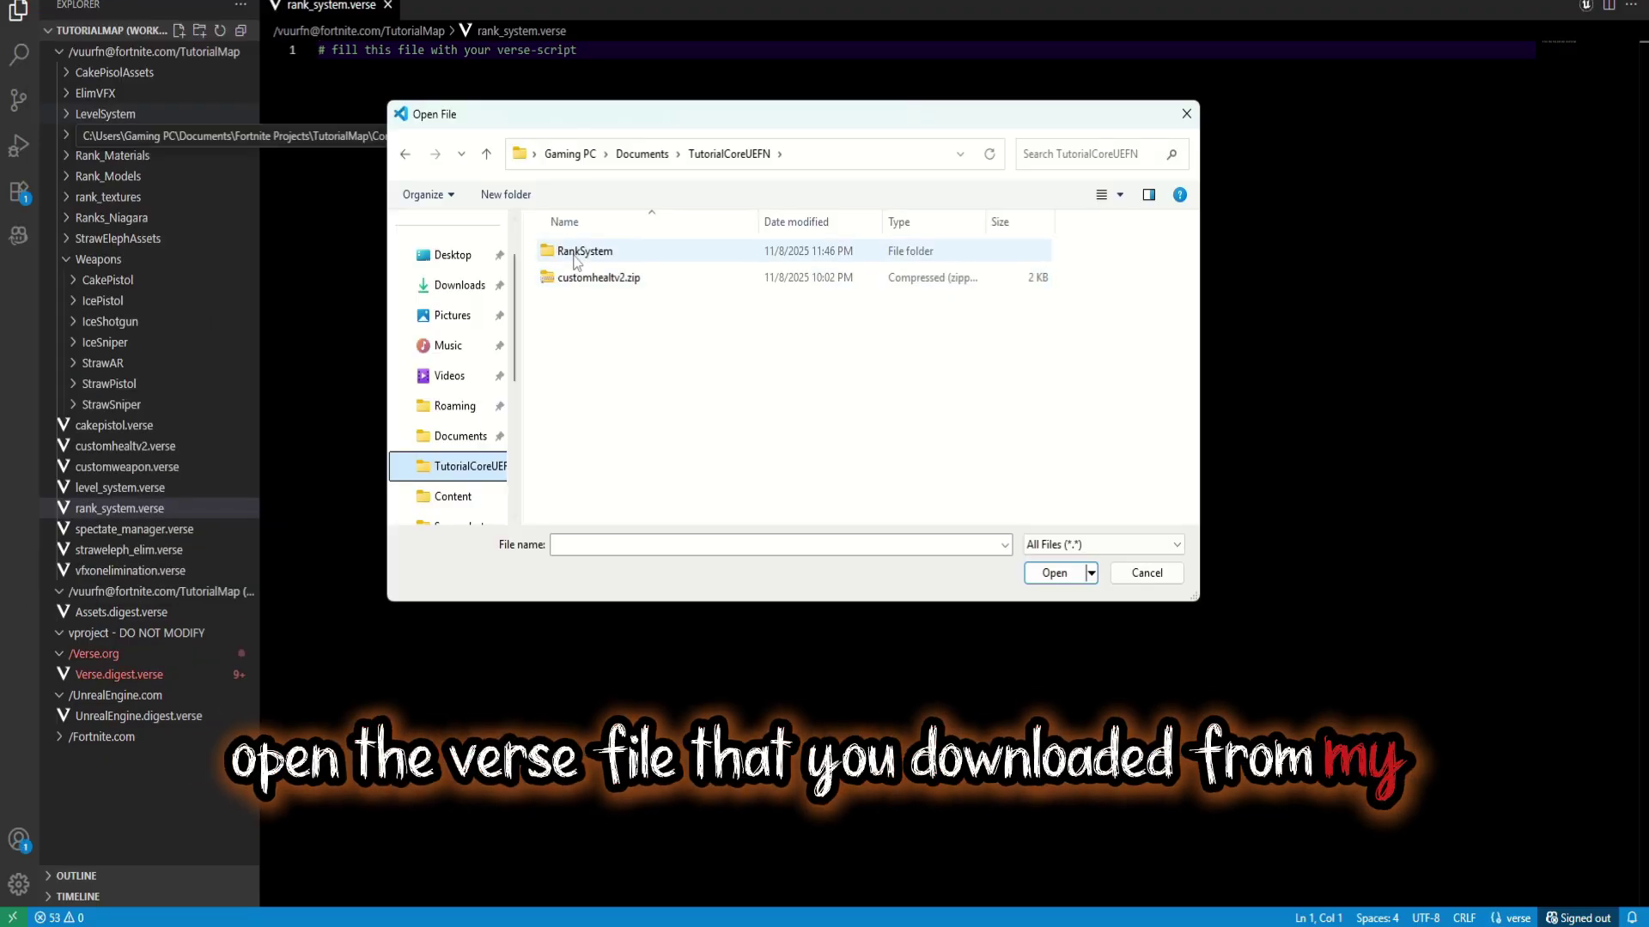
pyautogui.doubleClick(578, 254)
pyautogui.click(601, 453)
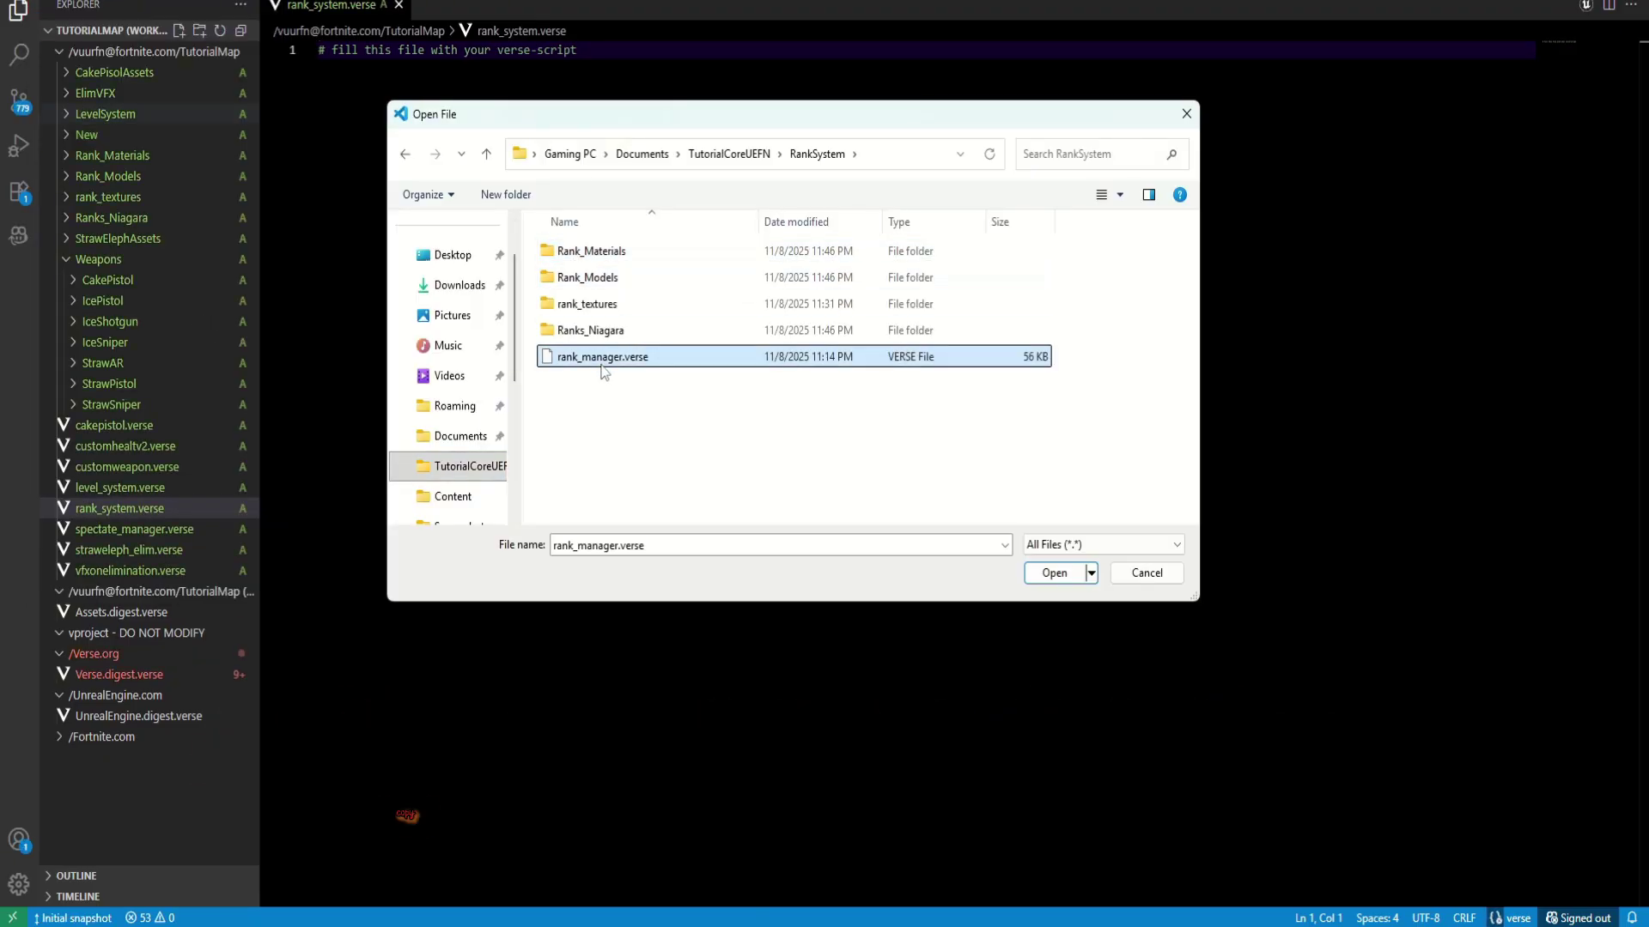
pyautogui.doubleClick(601, 453)
pyautogui.hotkey('ctrl', 'a')
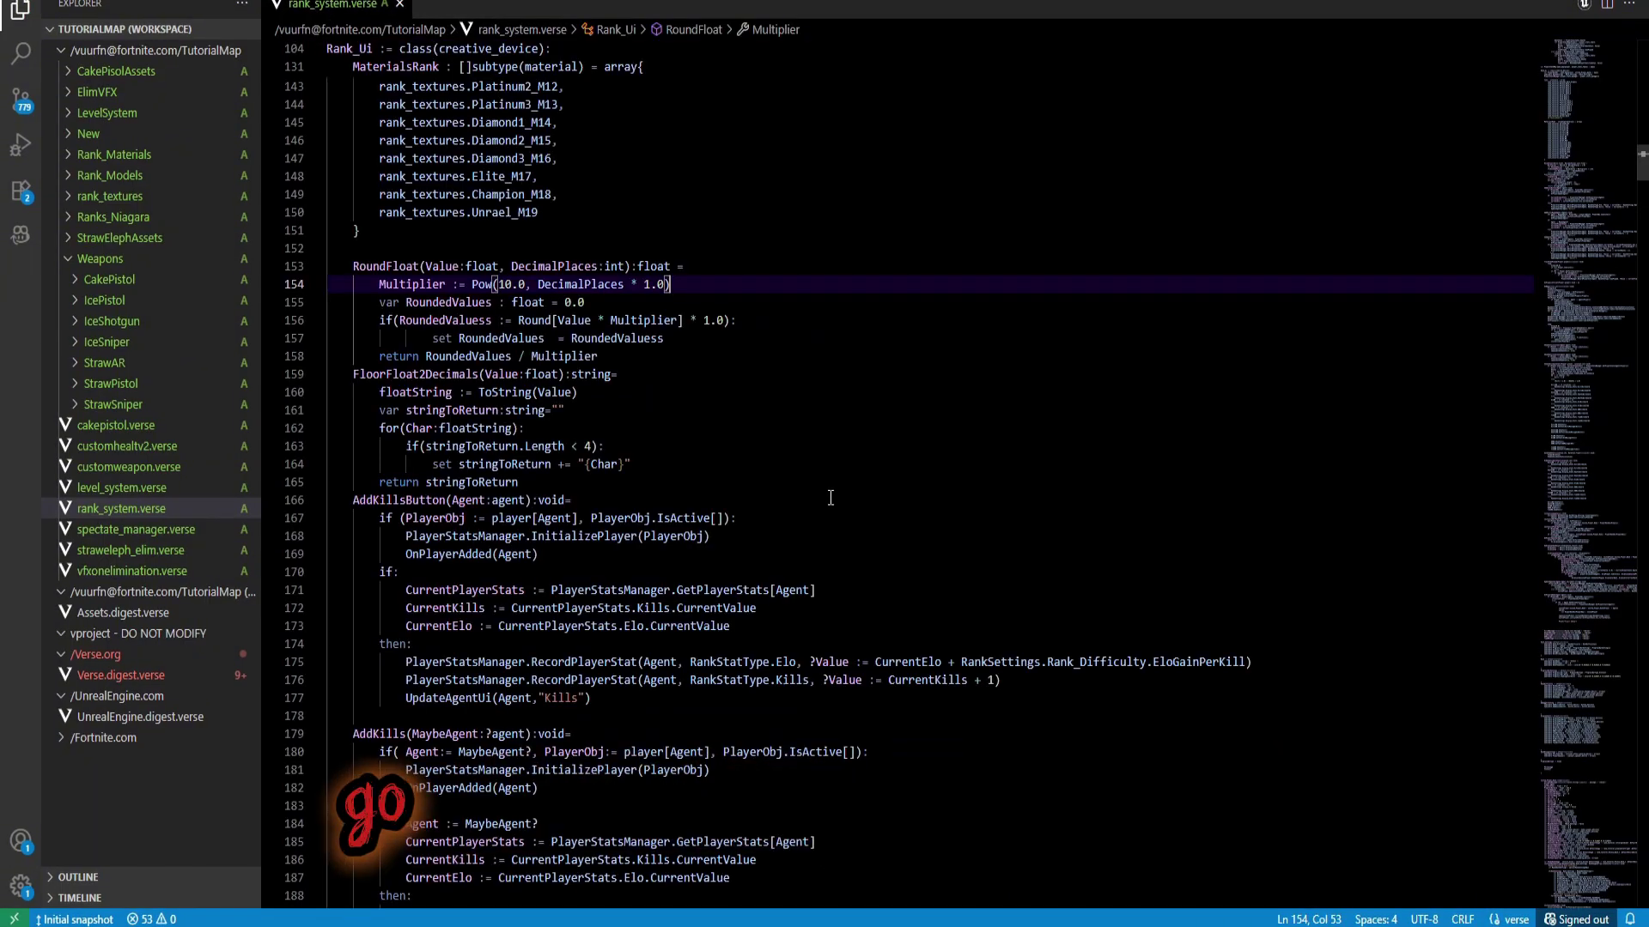
# Switch back to UEFN and place the Rank_Ui Verse device on the ground of the level.
pyautogui.hotkey('alt', 'Tab')
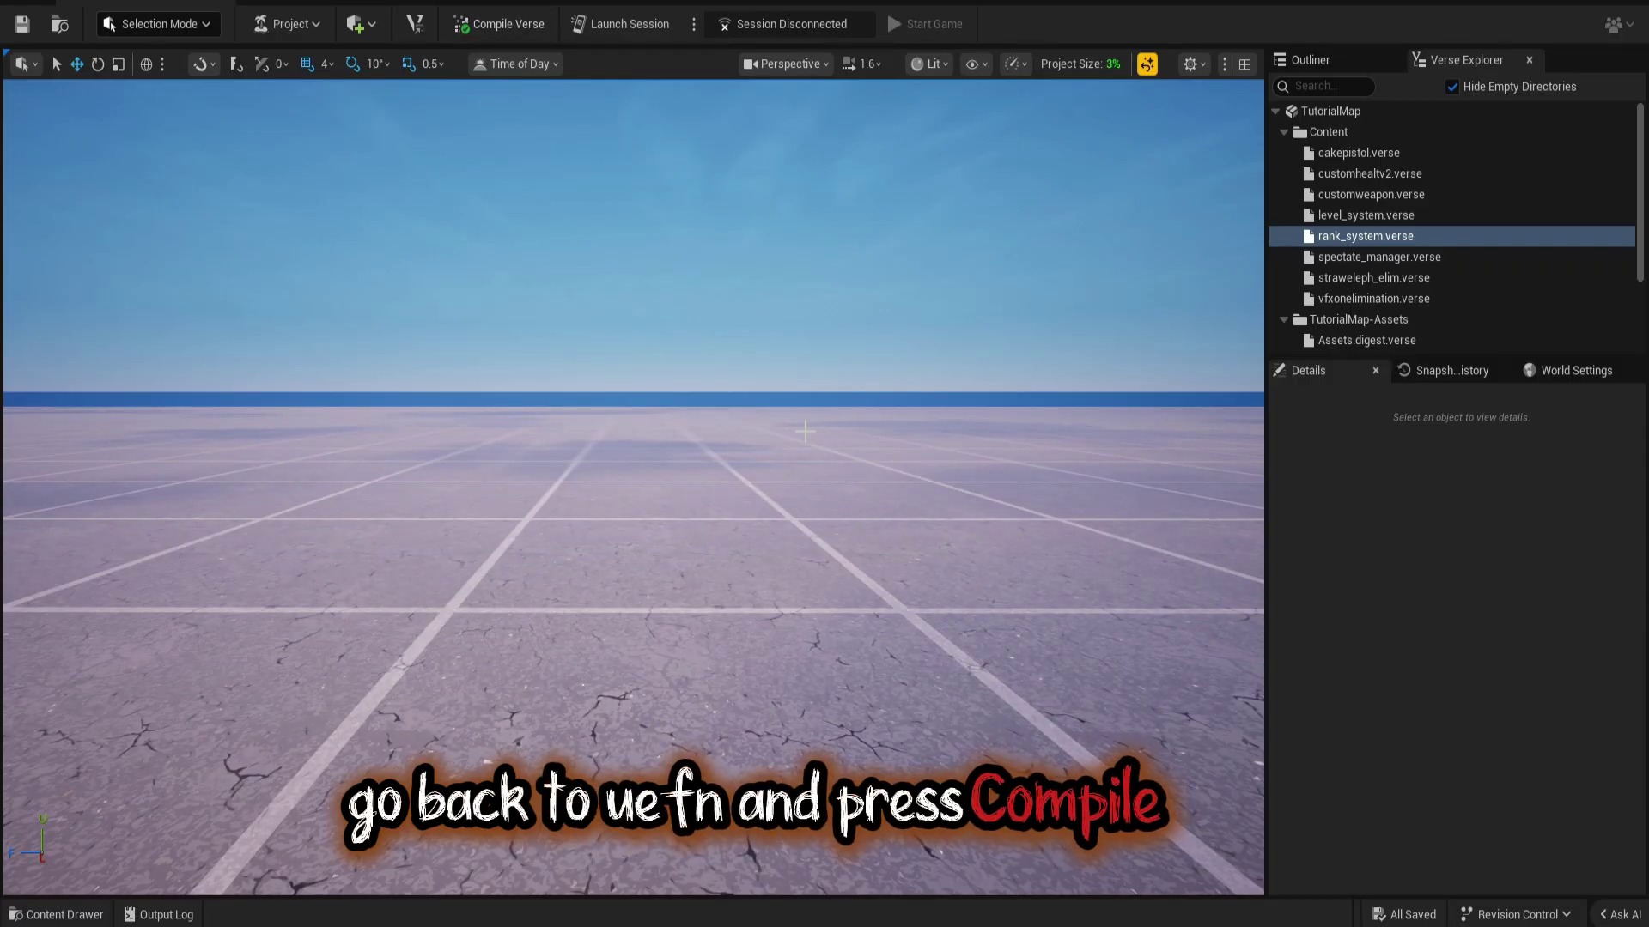
pyautogui.click(1301, 57)
pyautogui.hotkey('ctrl', 'space')
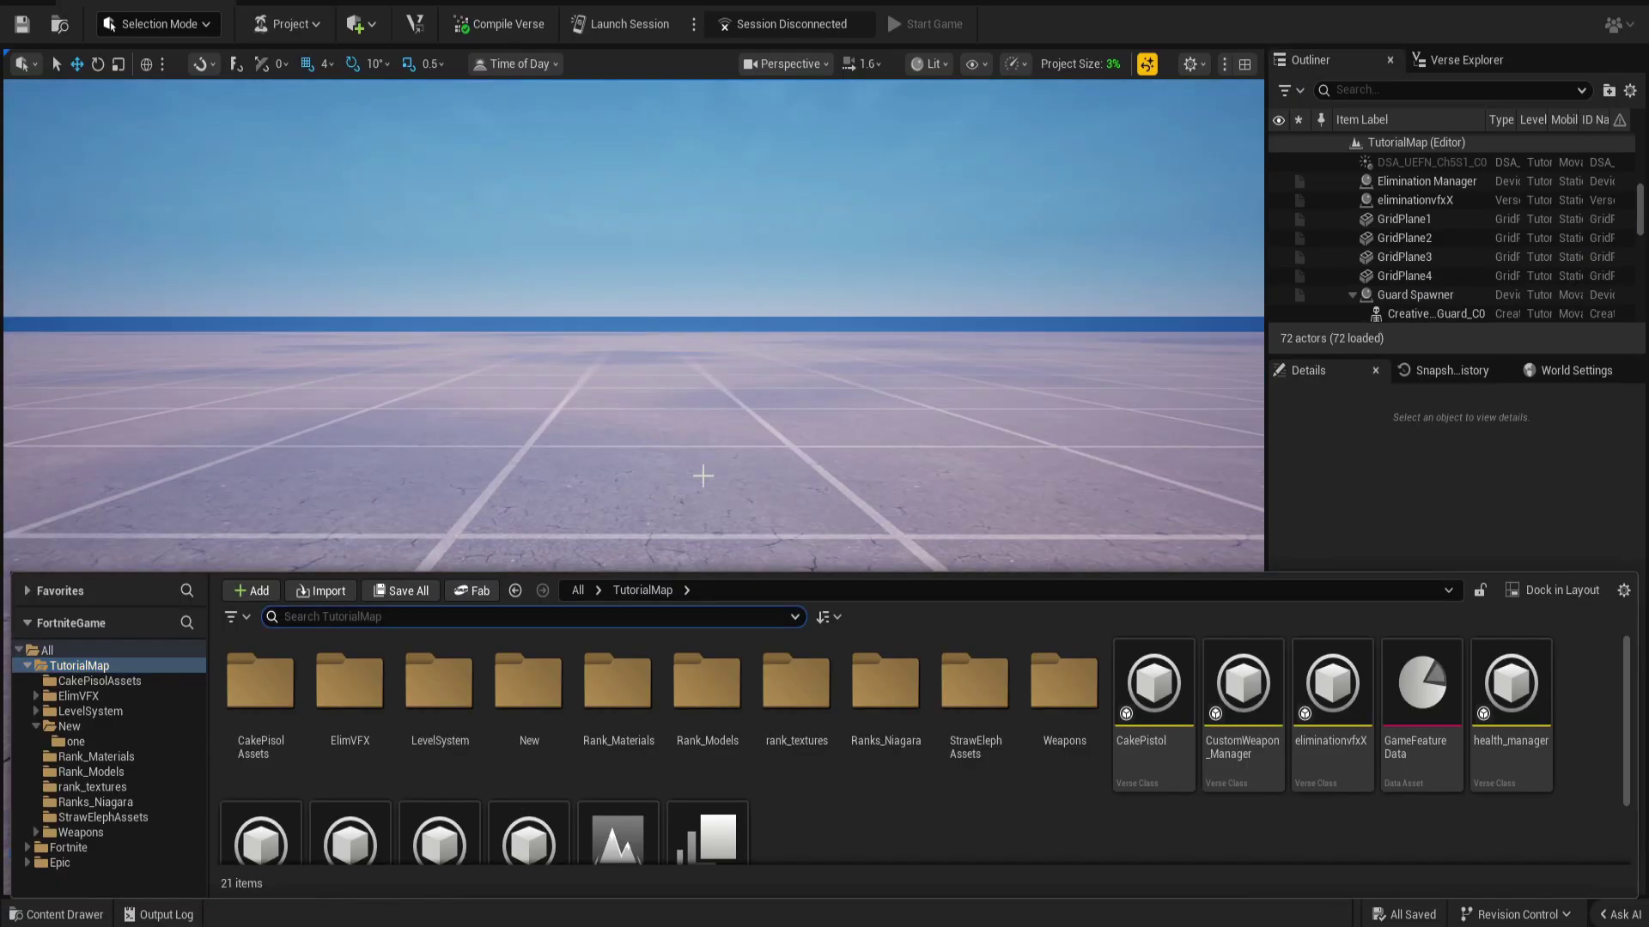
pyautogui.scroll(-2, 1203, 822)
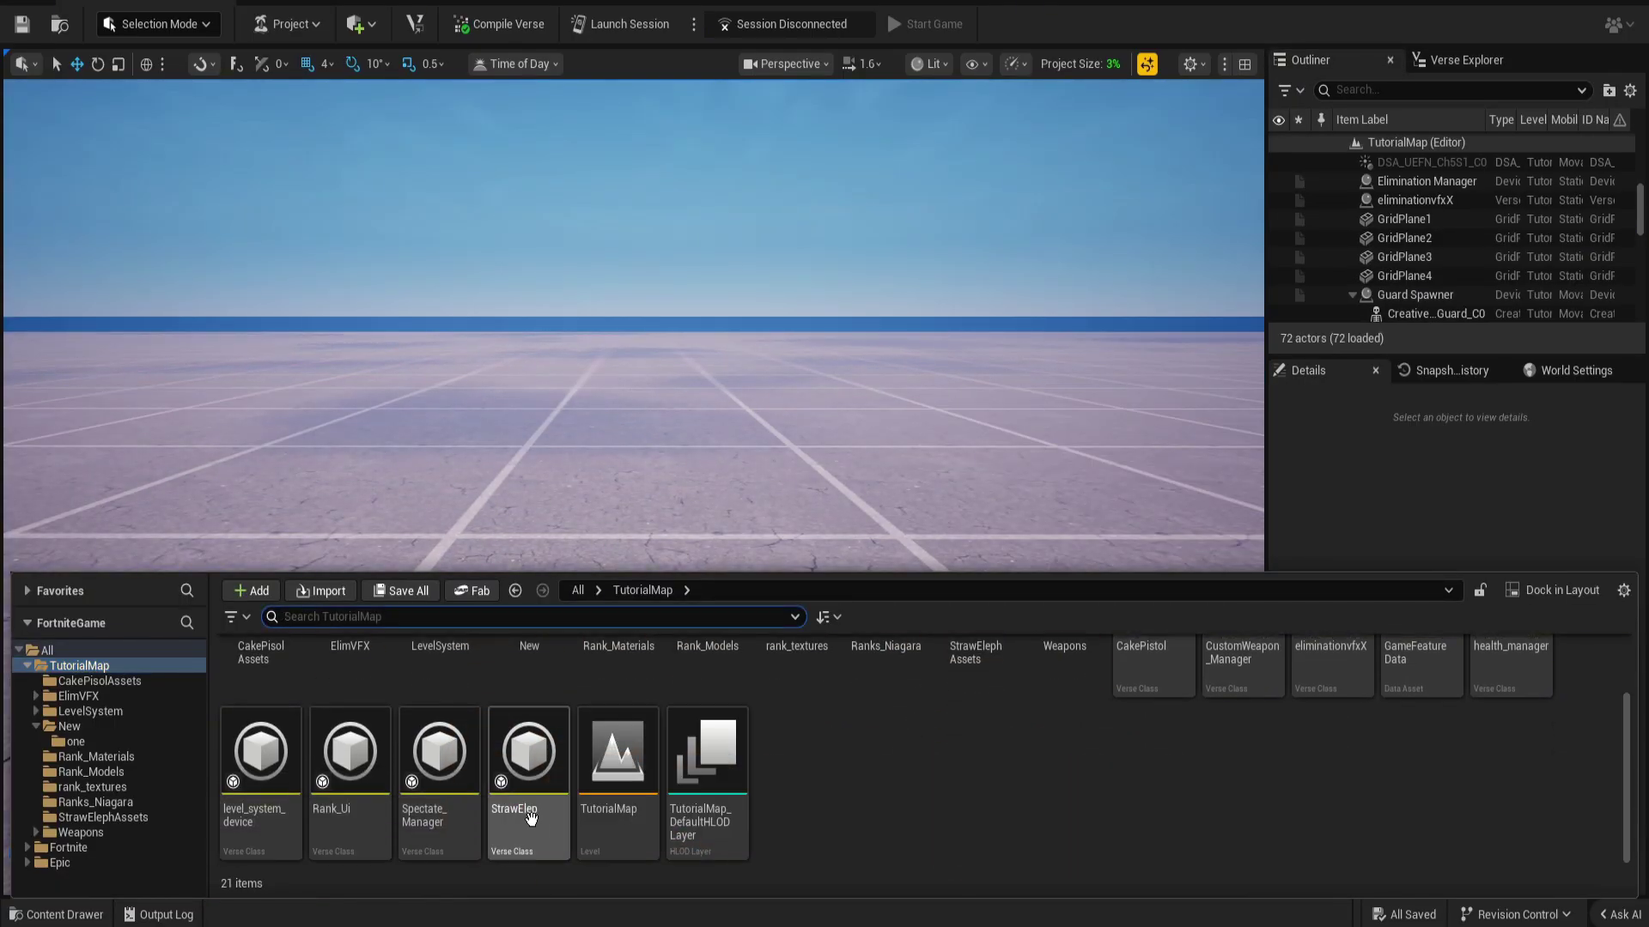
pyautogui.moveTo(356, 841); pyautogui.dragTo(703, 663)
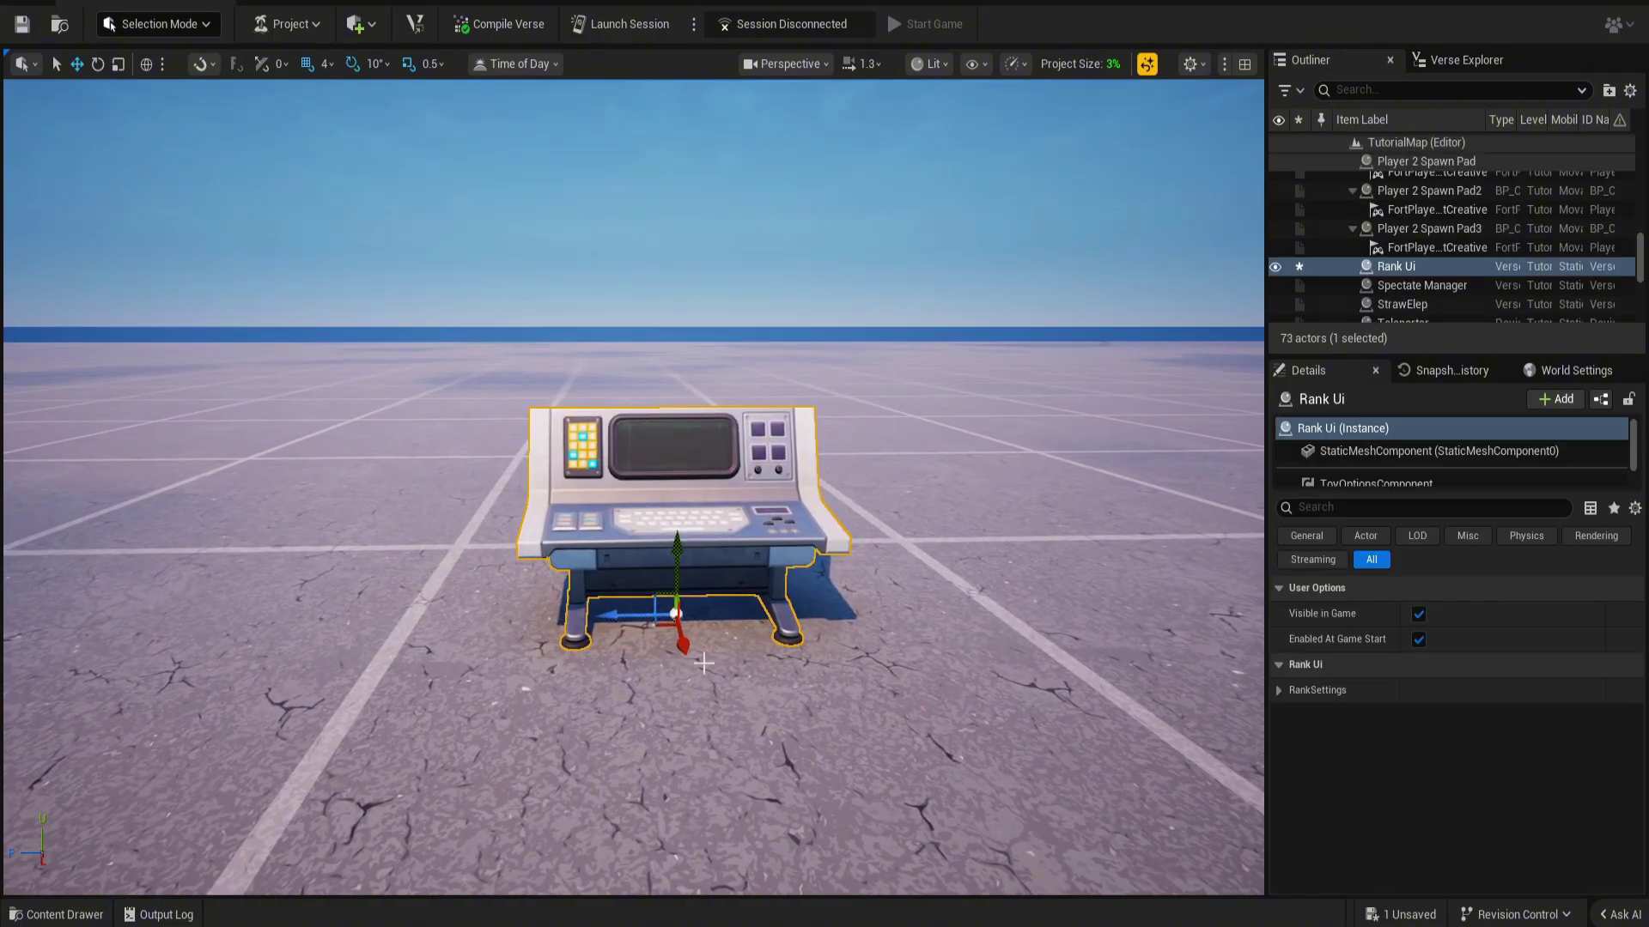
# In the Rank Ui device's Rank_Difficulty settings, set EloGainPerKill to 15 and EloLossPerDeath to 3.
pyautogui.click(1280, 691)
pyautogui.click(1293, 715)
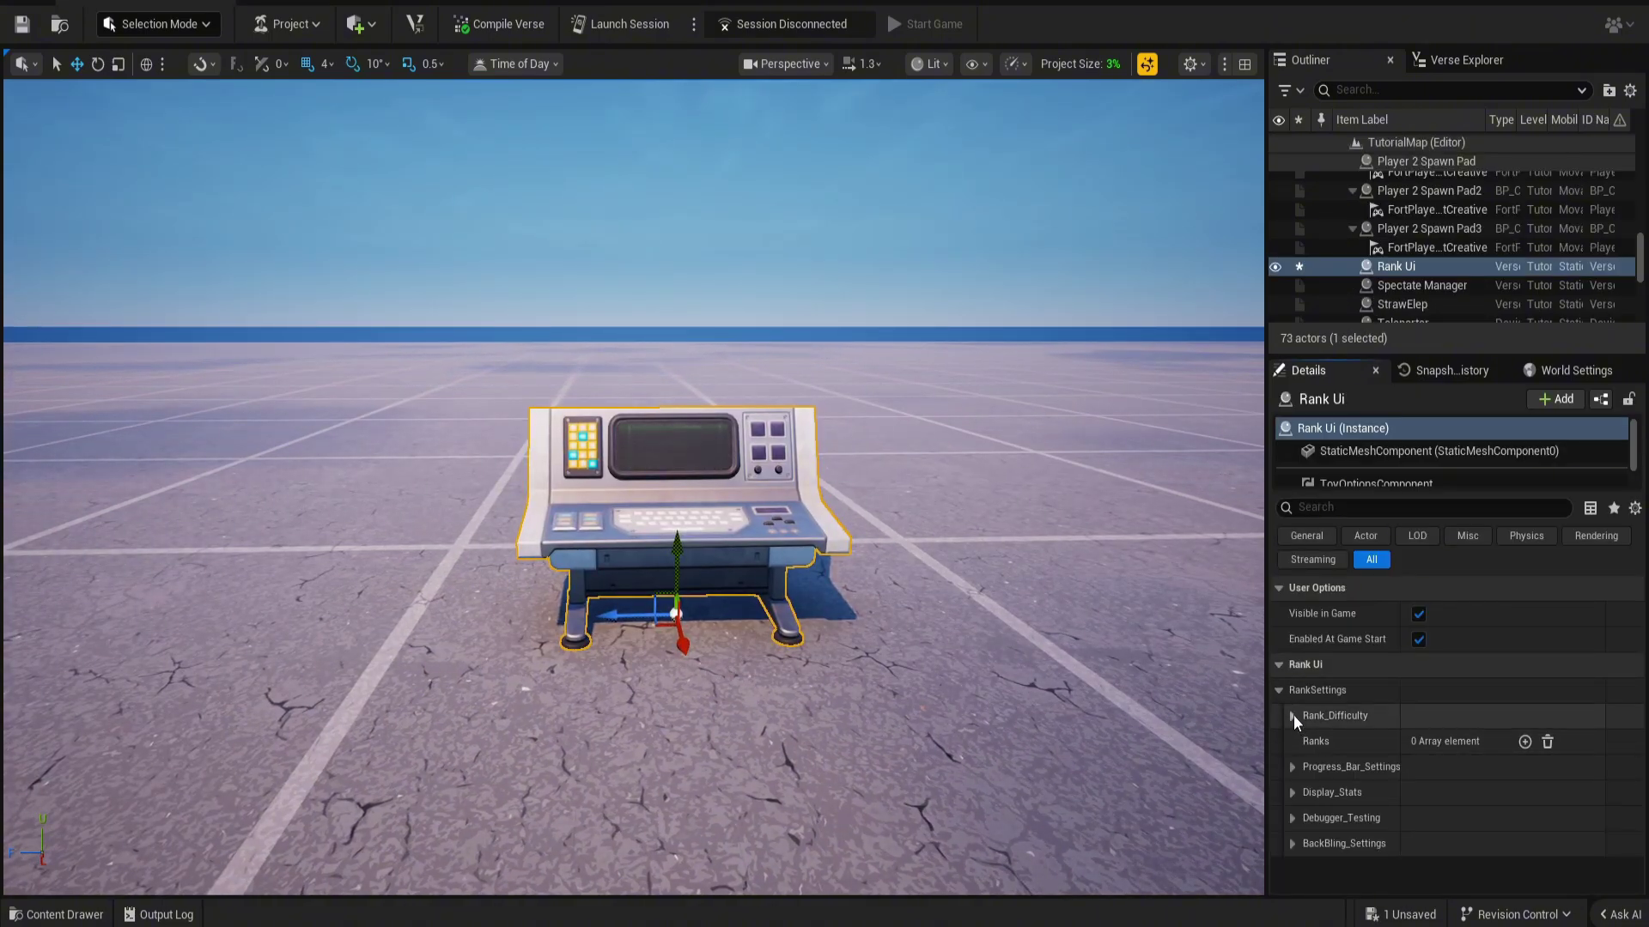
pyautogui.click(1293, 714)
pyautogui.scroll(-1, 1359, 724)
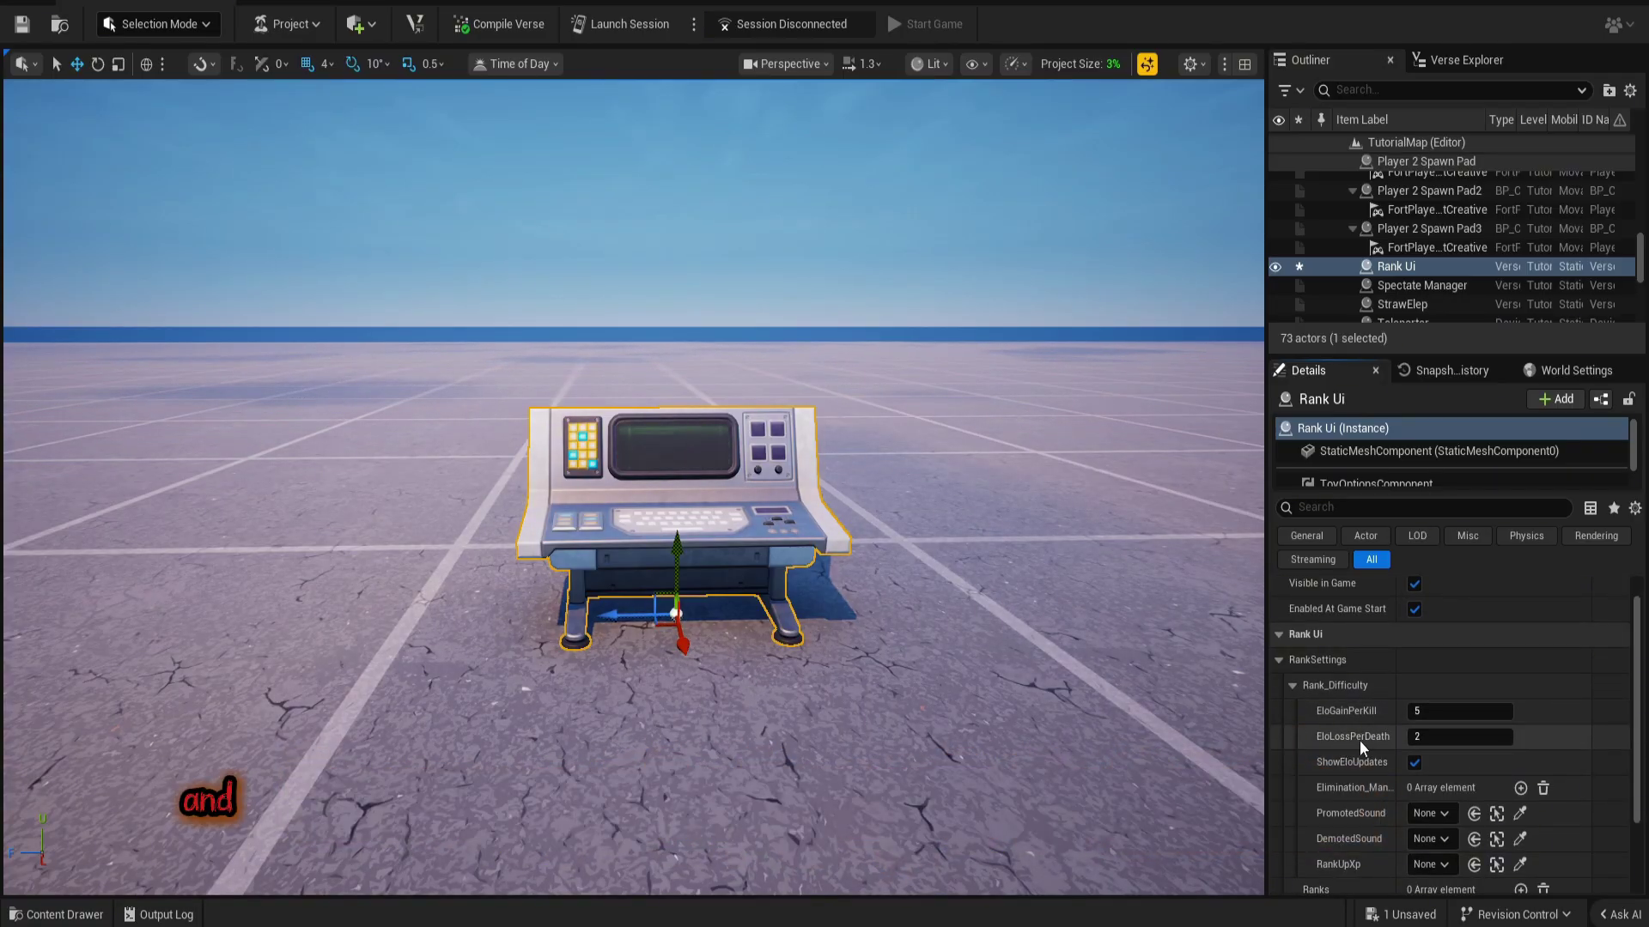
pyautogui.click(1415, 713)
pyautogui.write('15')
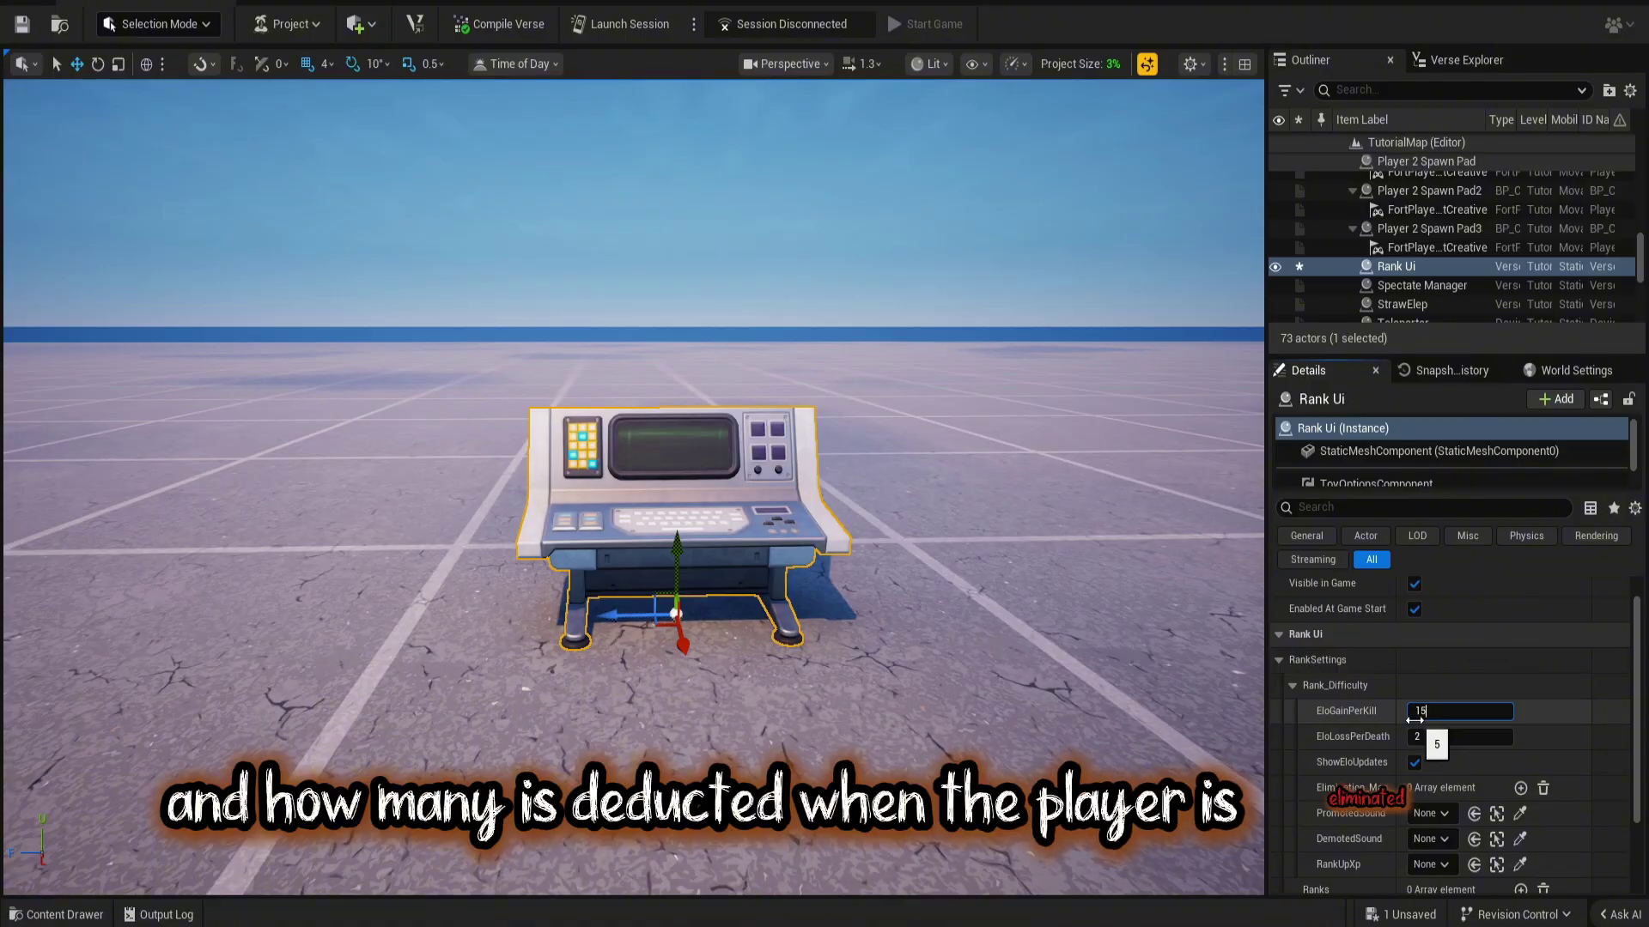
pyautogui.click(1429, 737)
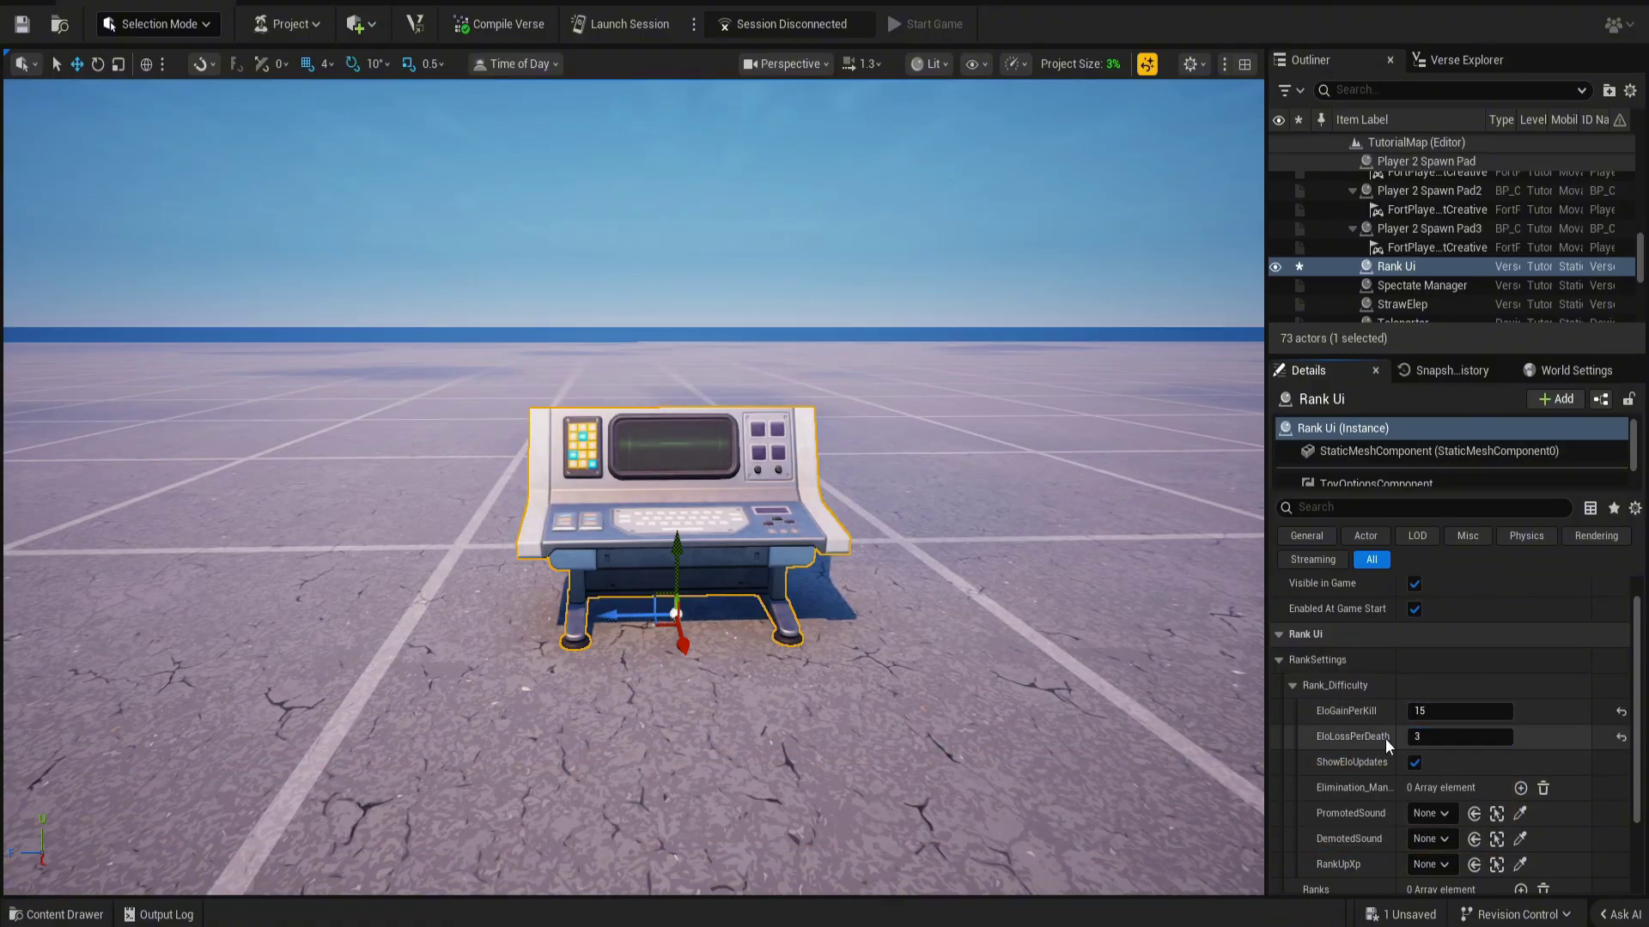
# Add one element to the Rank_Difficulty elimination manager array and assign the level's Elimination Manager to it.
pyautogui.scroll(-2, 1381, 745)
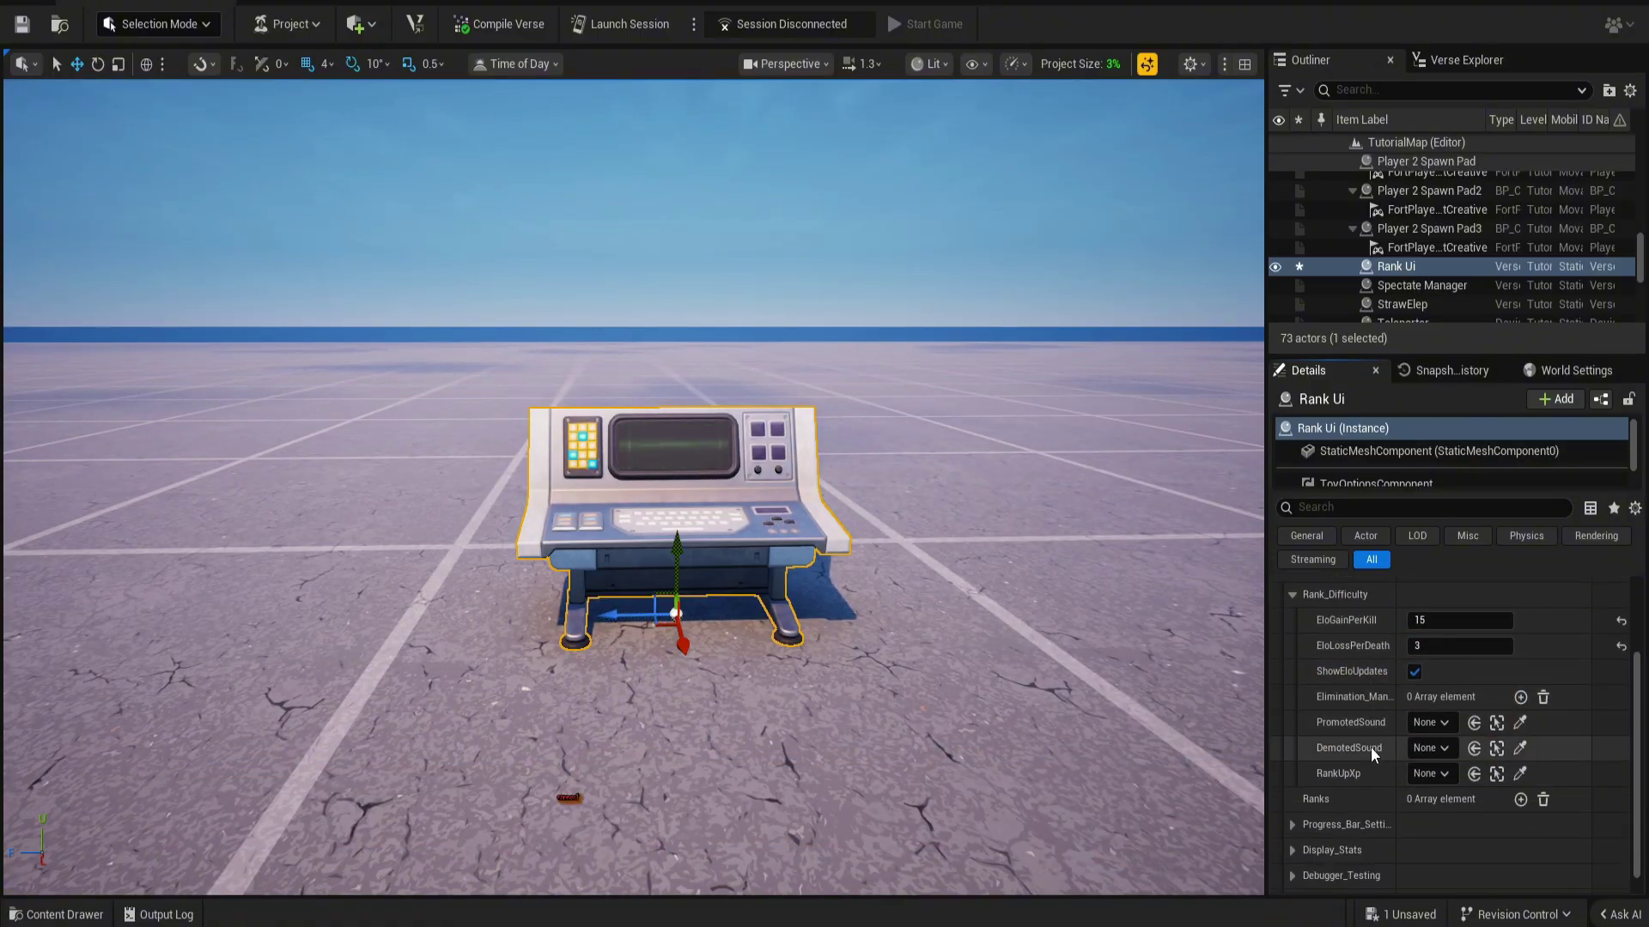
pyautogui.click(1519, 696)
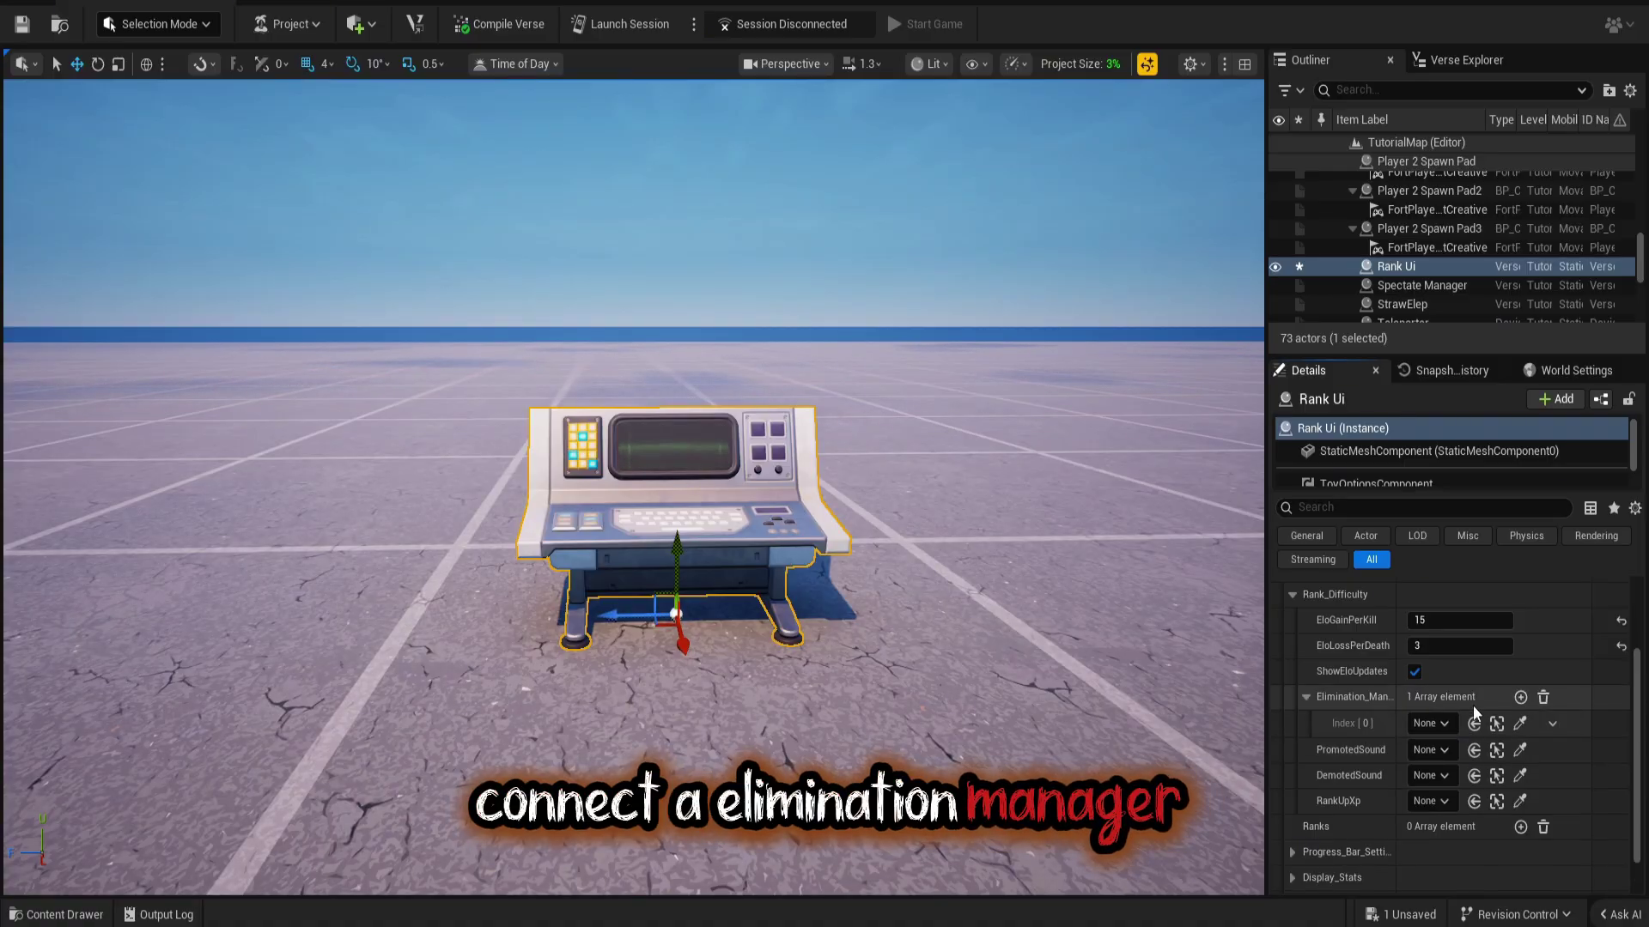
pyautogui.click(1430, 723)
pyautogui.click(1447, 508)
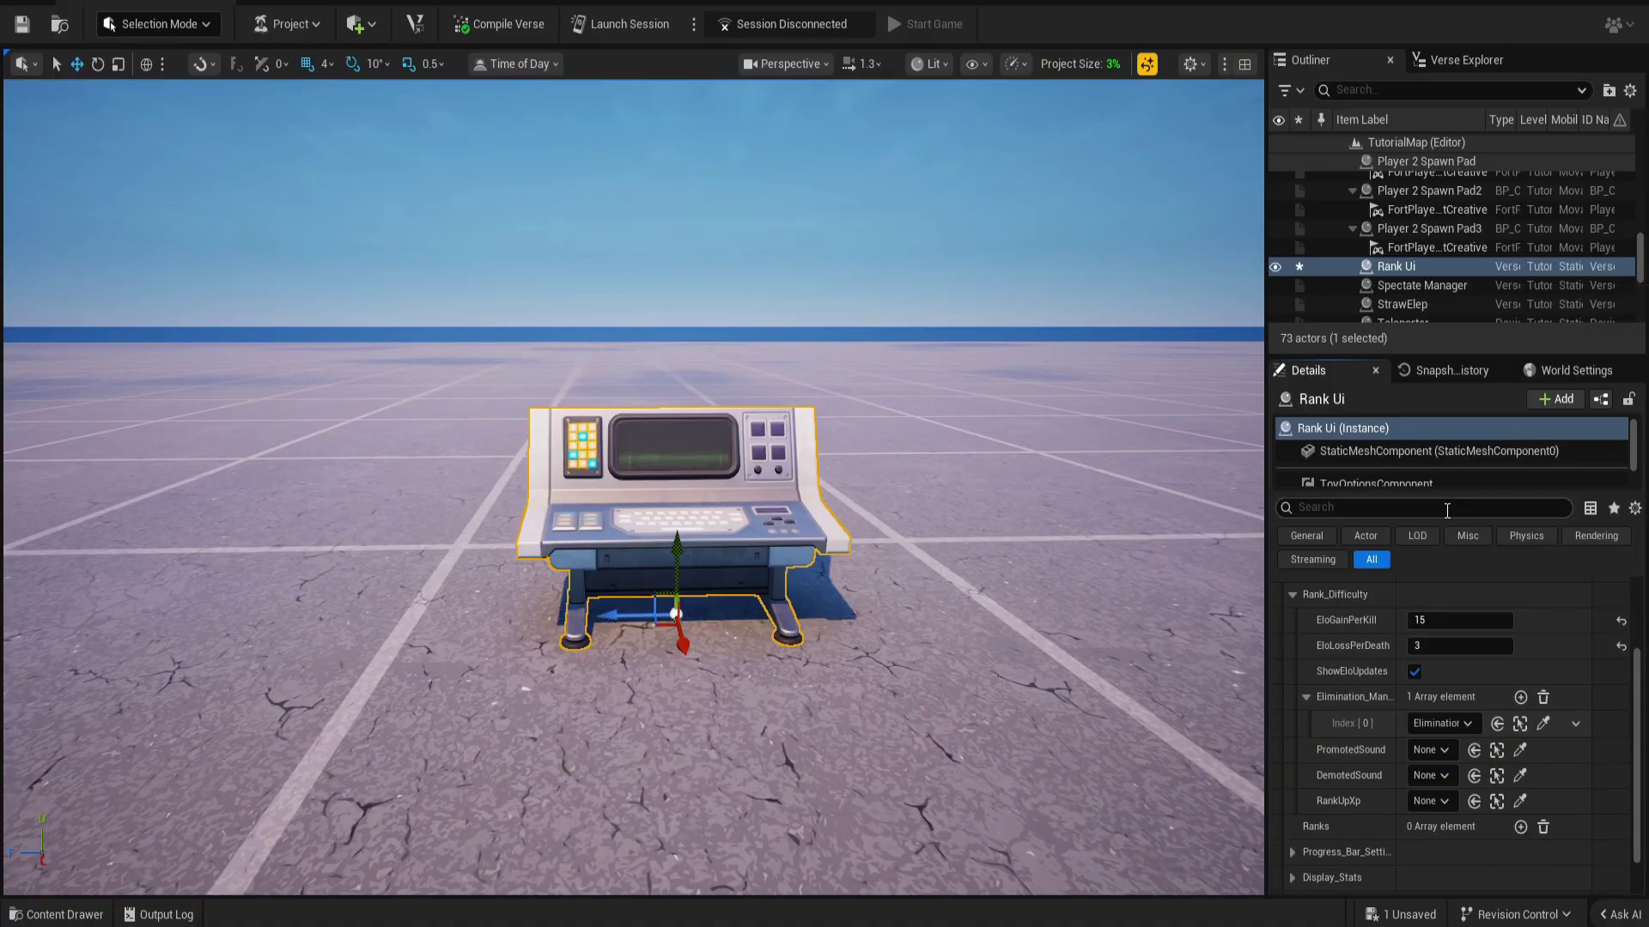
# Look over the PromotedSound, DemotedSound and RankUpXp device options and collapse the Rank_Difficulty group.
pyautogui.scroll(-1, 1340, 749)
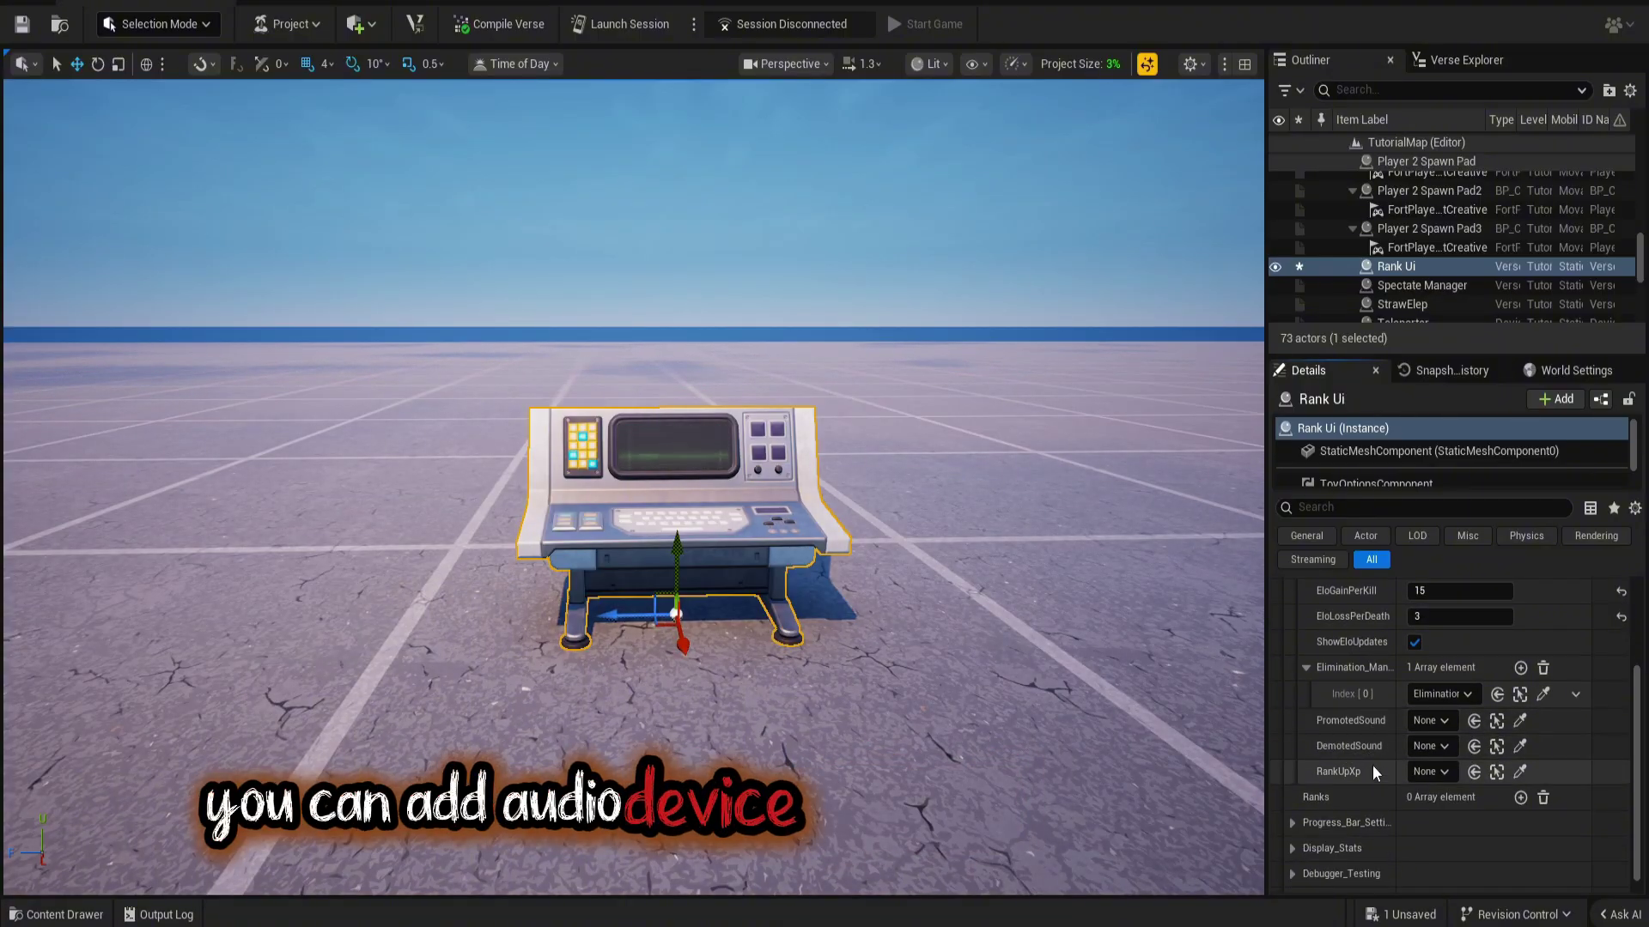
pyautogui.click(1430, 771)
pyautogui.click(1341, 772)
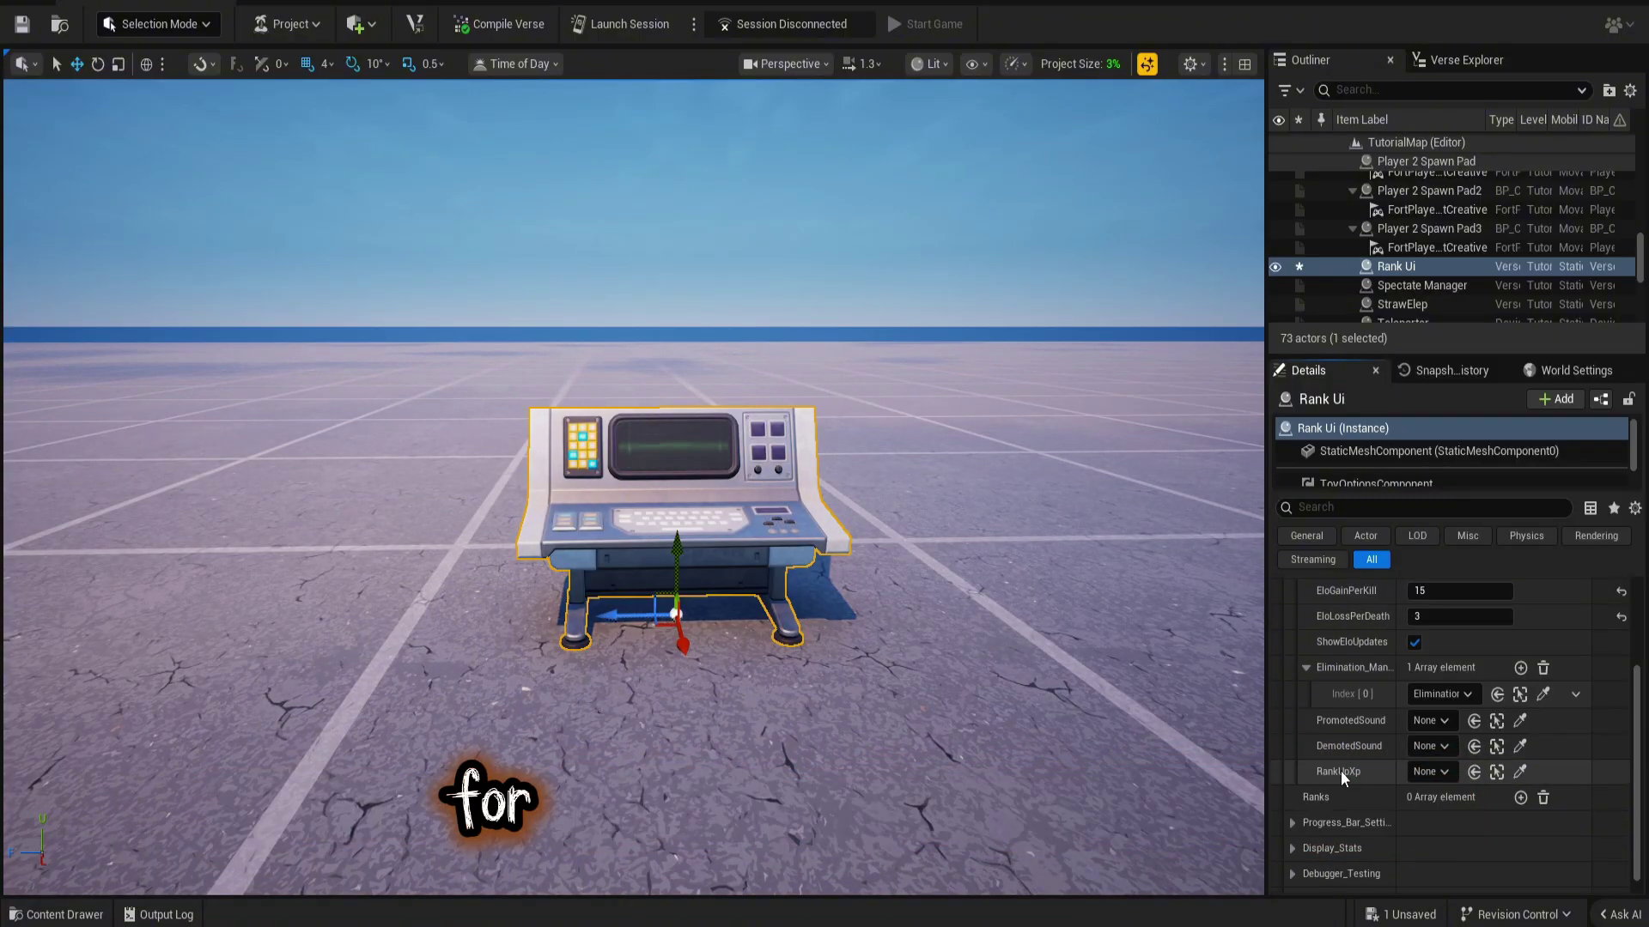
pyautogui.scroll(1, 1352, 752)
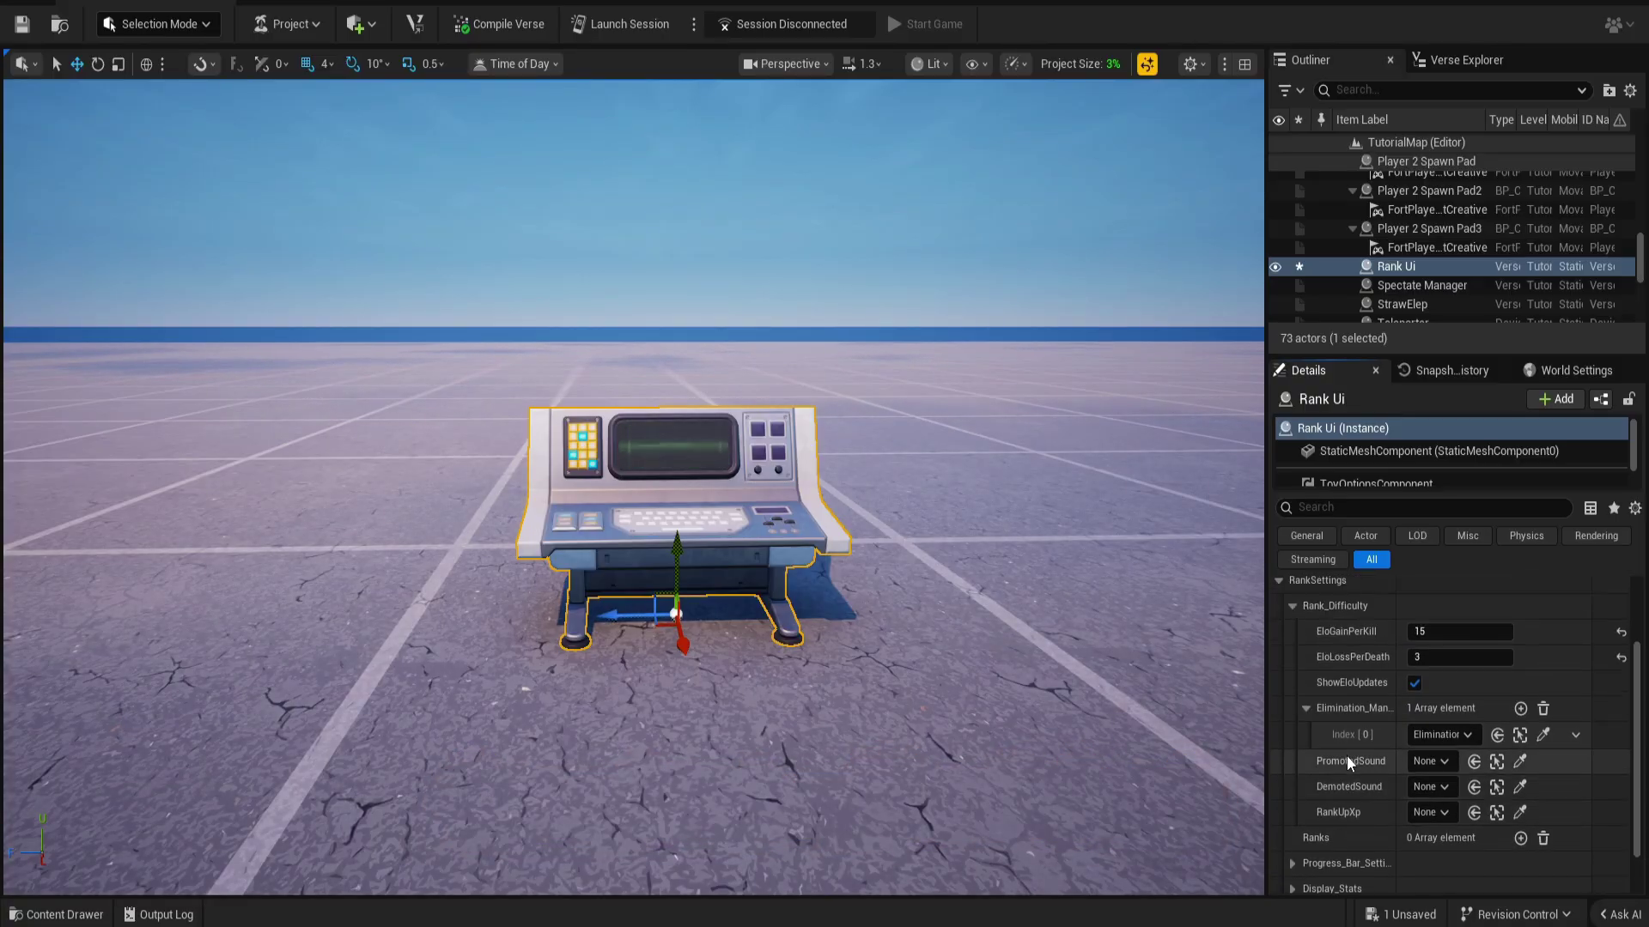
pyautogui.scroll(1, 1353, 755)
pyautogui.click(1293, 636)
pyautogui.scroll(2, 1295, 653)
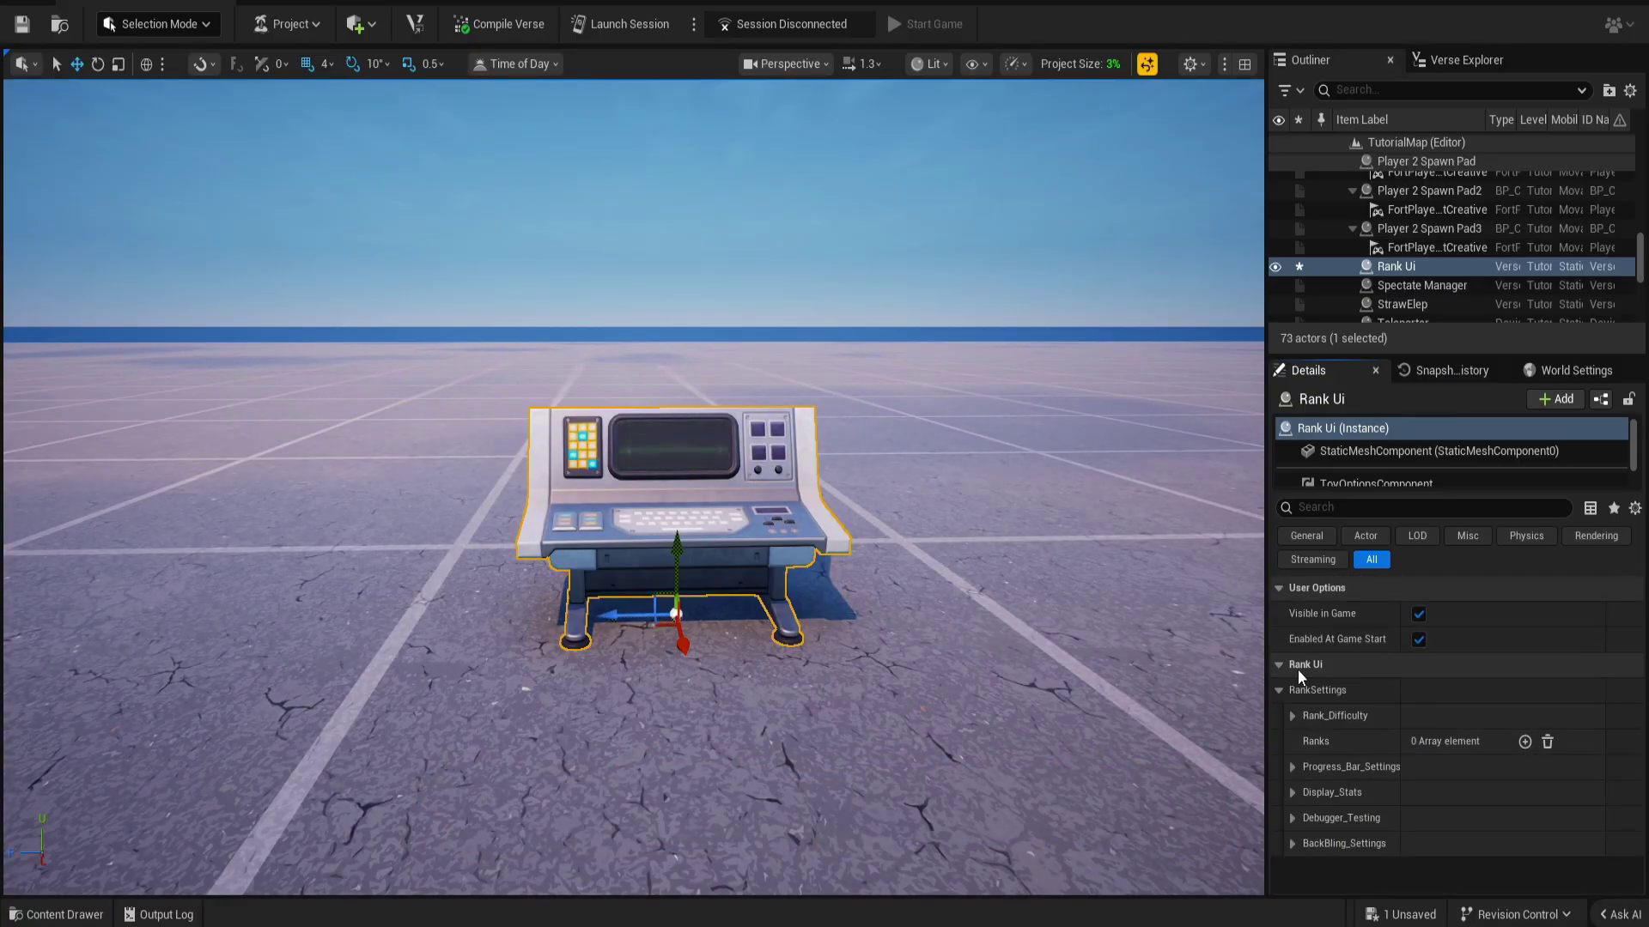
# Add 19 elements to the Ranks array in the Rank Ui device's RankSettings.
pyautogui.click(1523, 742)
pyautogui.click(1522, 741)
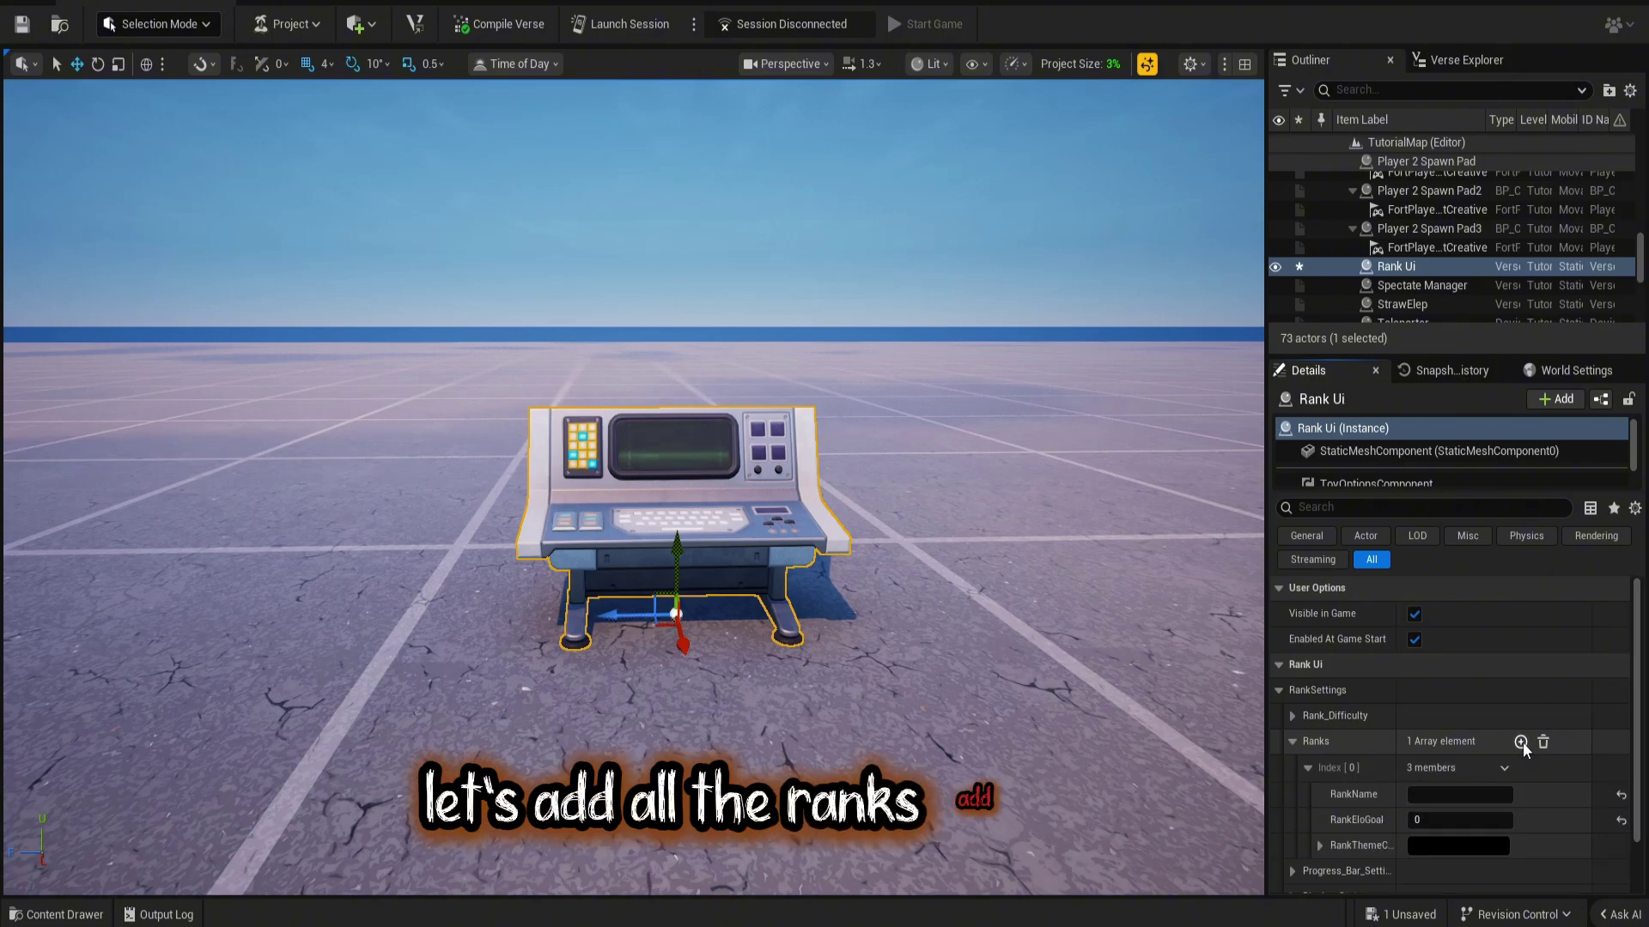
pyautogui.click(1523, 742)
pyautogui.click(1523, 742)
pyautogui.click(1522, 742)
pyautogui.click(1522, 742)
pyautogui.click(1522, 742)
pyautogui.click(1522, 742)
pyautogui.click(1522, 742)
pyautogui.click(1521, 742)
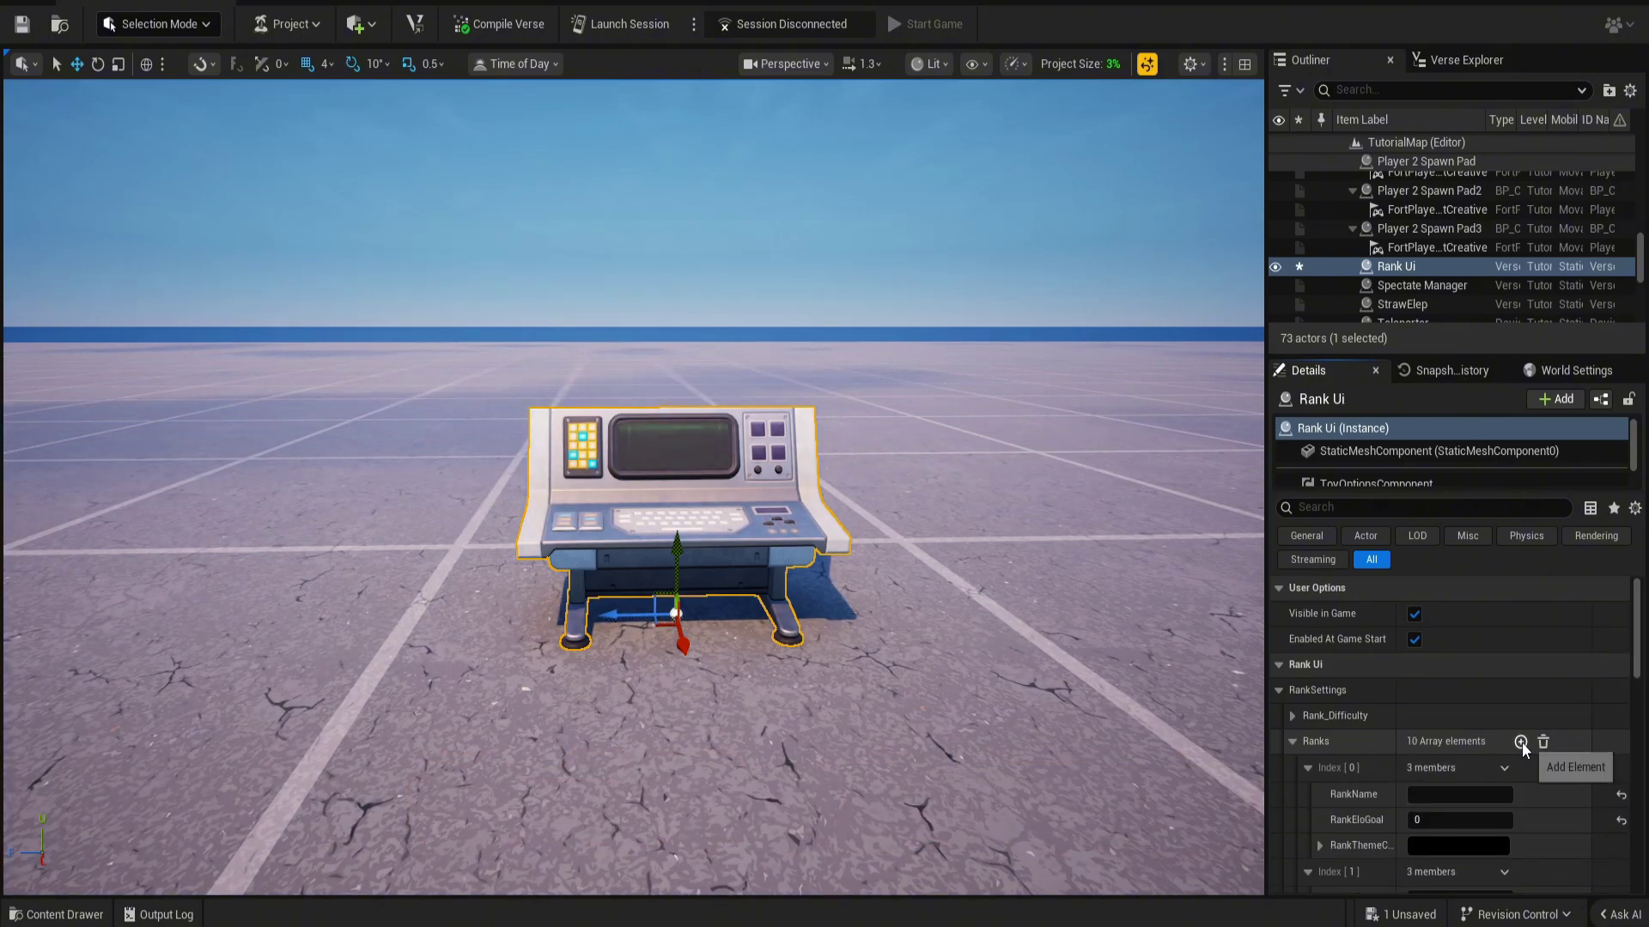
pyautogui.click(1522, 742)
pyautogui.click(1522, 742)
pyautogui.click(1522, 742)
pyautogui.click(1522, 742)
pyautogui.click(1522, 742)
pyautogui.click(1521, 742)
# Set the RankName of Ranks element 0 to "Unranked".
pyautogui.scroll(-3, 1522, 741)
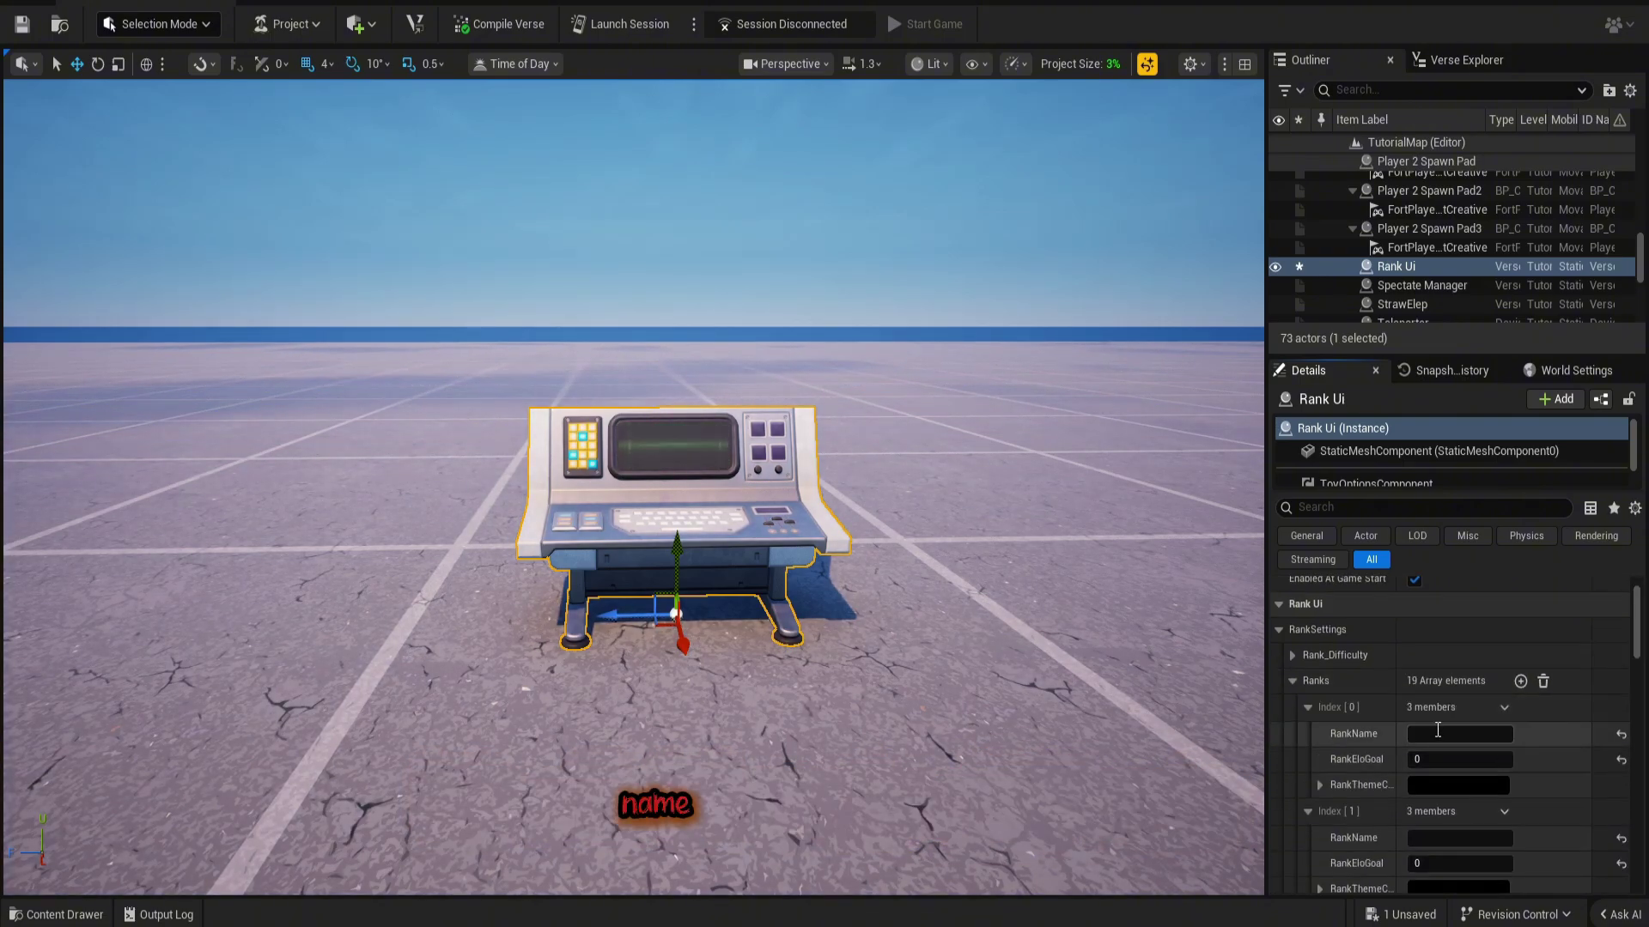
pyautogui.click(1442, 675)
pyautogui.write('Unra')
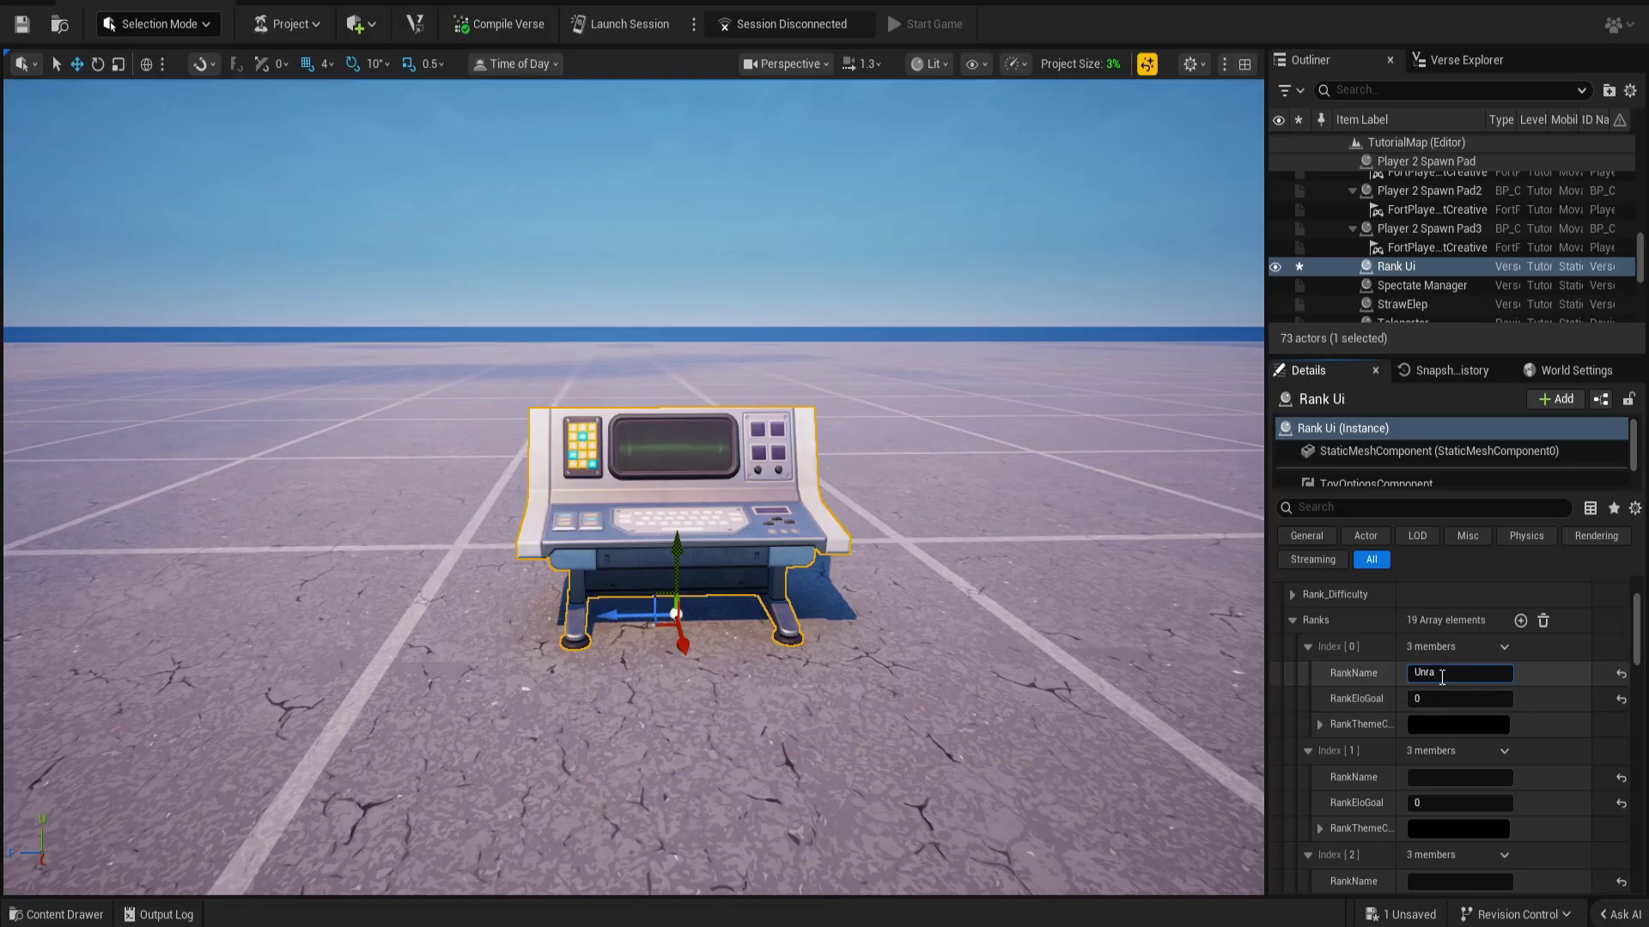
pyautogui.write('nled')
pyautogui.press('BackSpace')
pyautogui.press('BackSpace')
pyautogui.press('BackSpace')
pyautogui.write('ked')
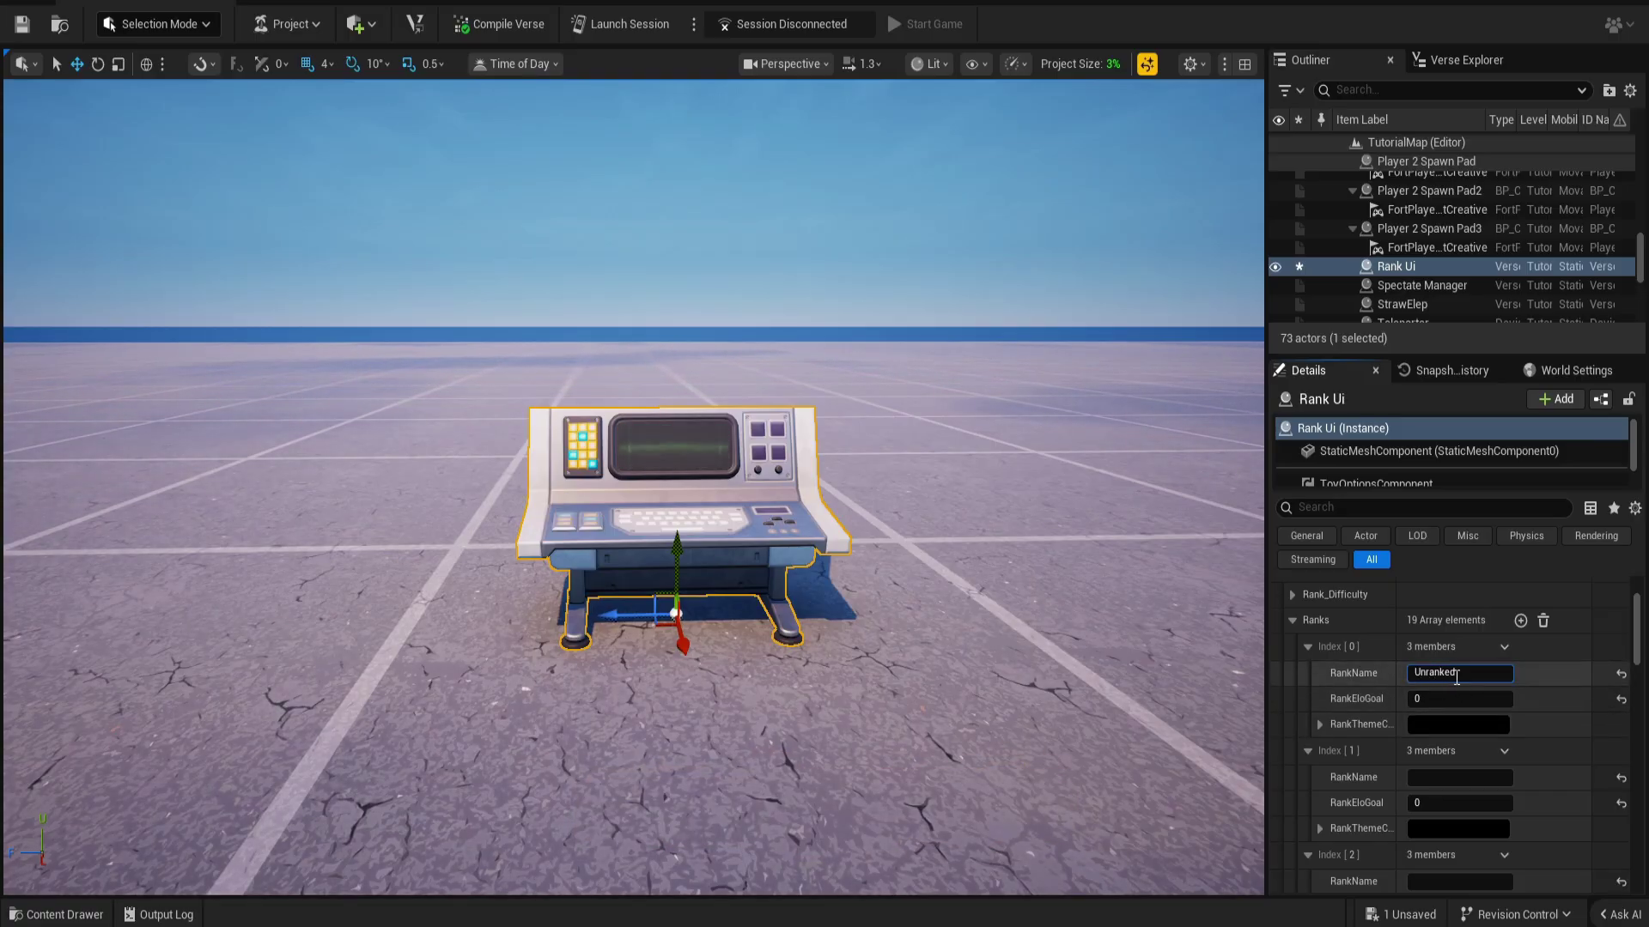
# Name Ranks elements 1 to 3 "Bronze I", "Bronze II" and "Bronze III".
pyautogui.scroll(-2, 1343, 703)
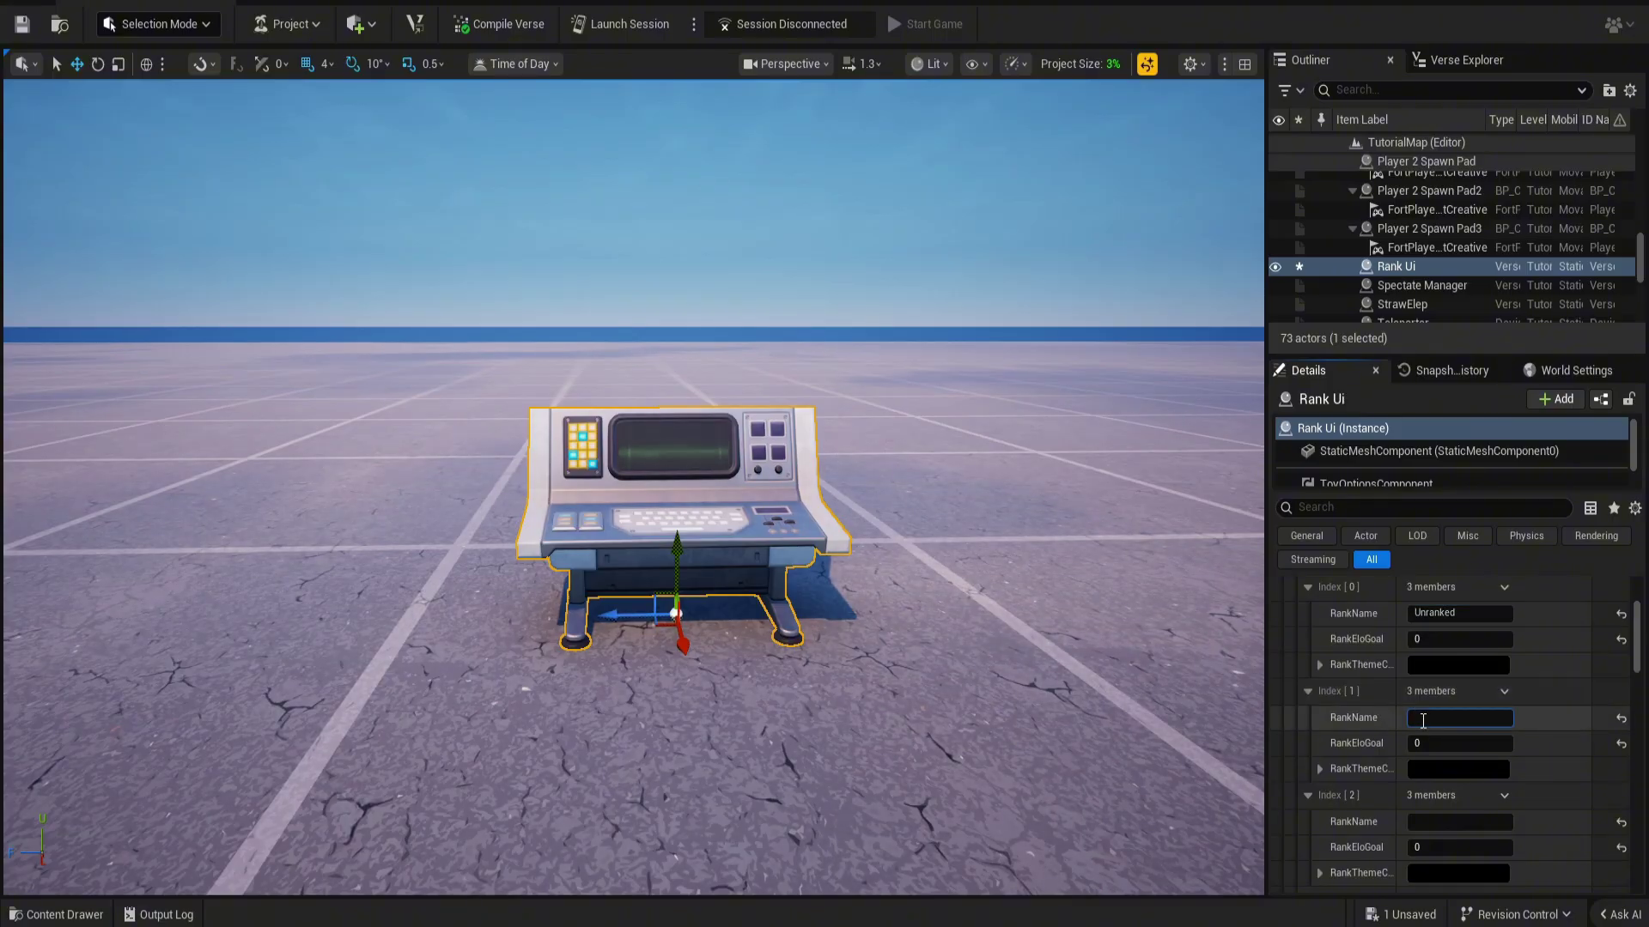
pyautogui.click(1423, 718)
pyautogui.write('Bronze I')
pyautogui.scroll(-1, 1393, 791)
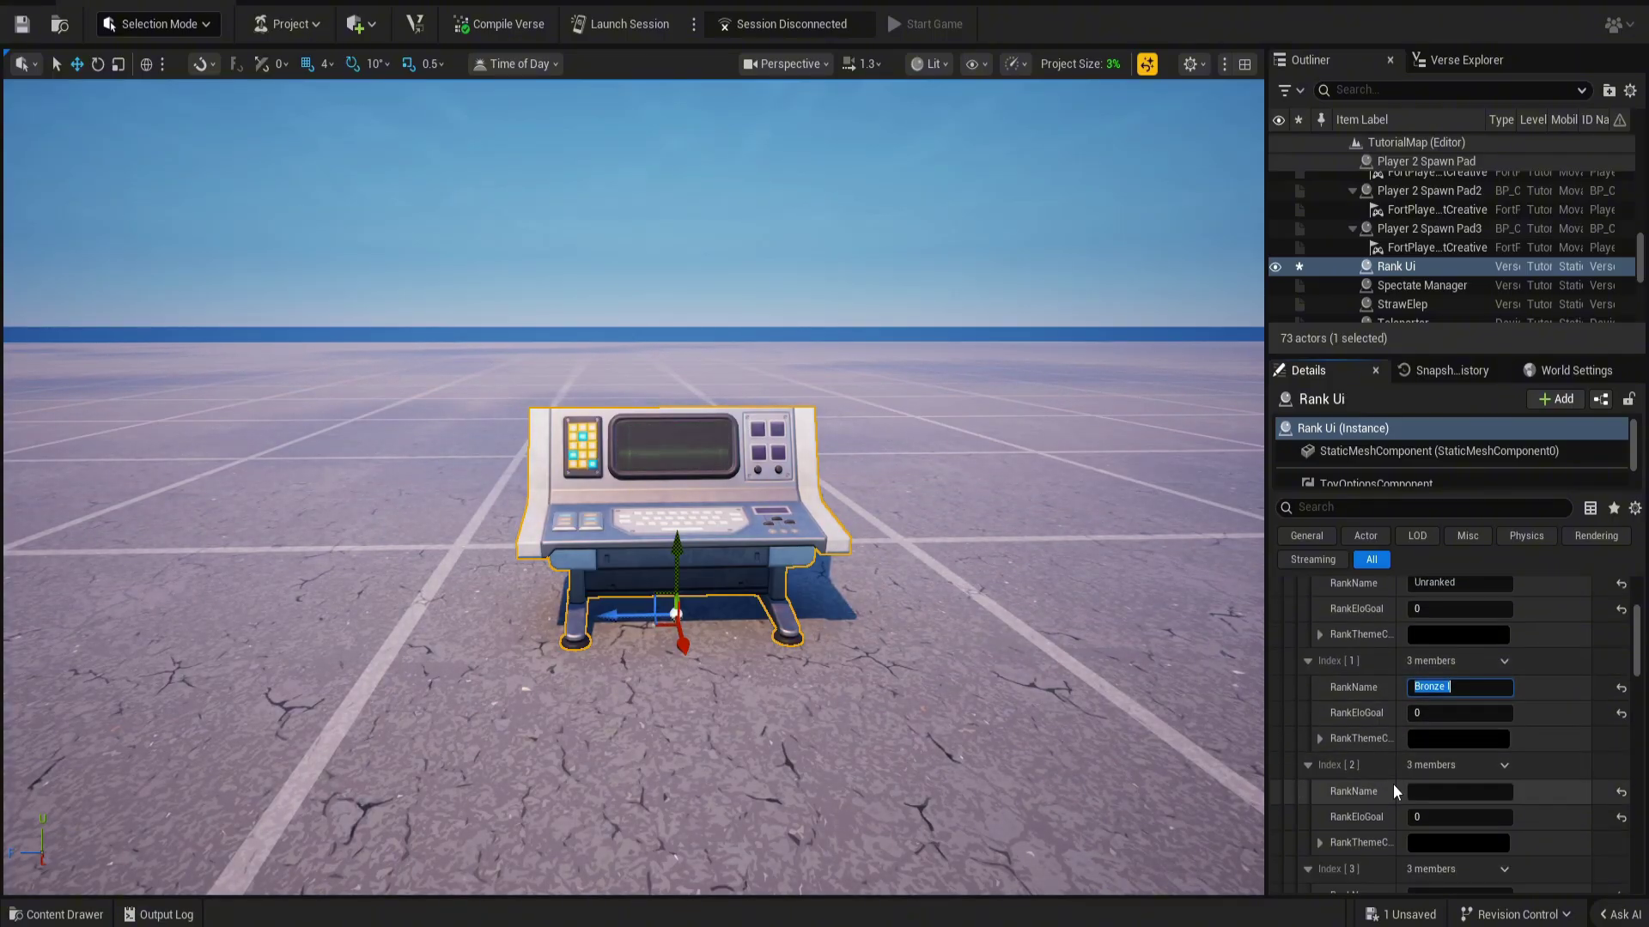
pyautogui.click(1405, 792)
pyautogui.write('Bronze II')
pyautogui.scroll(-3, 1403, 756)
pyautogui.click(1444, 806)
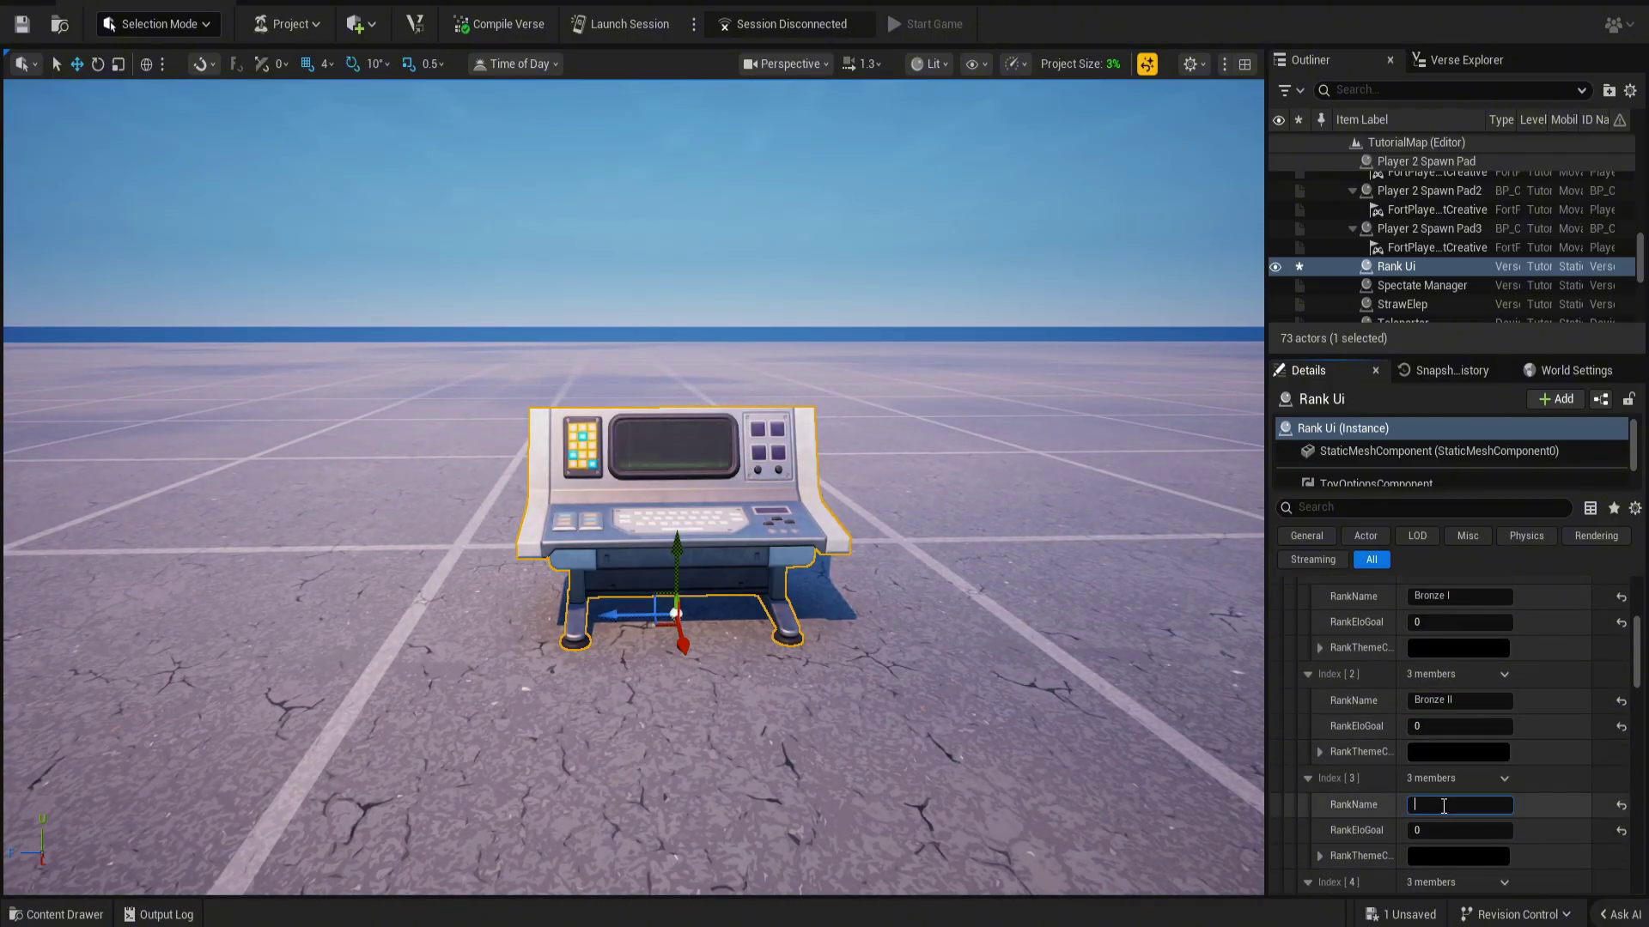
pyautogui.write('Bronze III')
# Name Ranks elements 4 to 6 "Silver I", "Silver II" and "Silver III".
pyautogui.scroll(-5, 1393, 791)
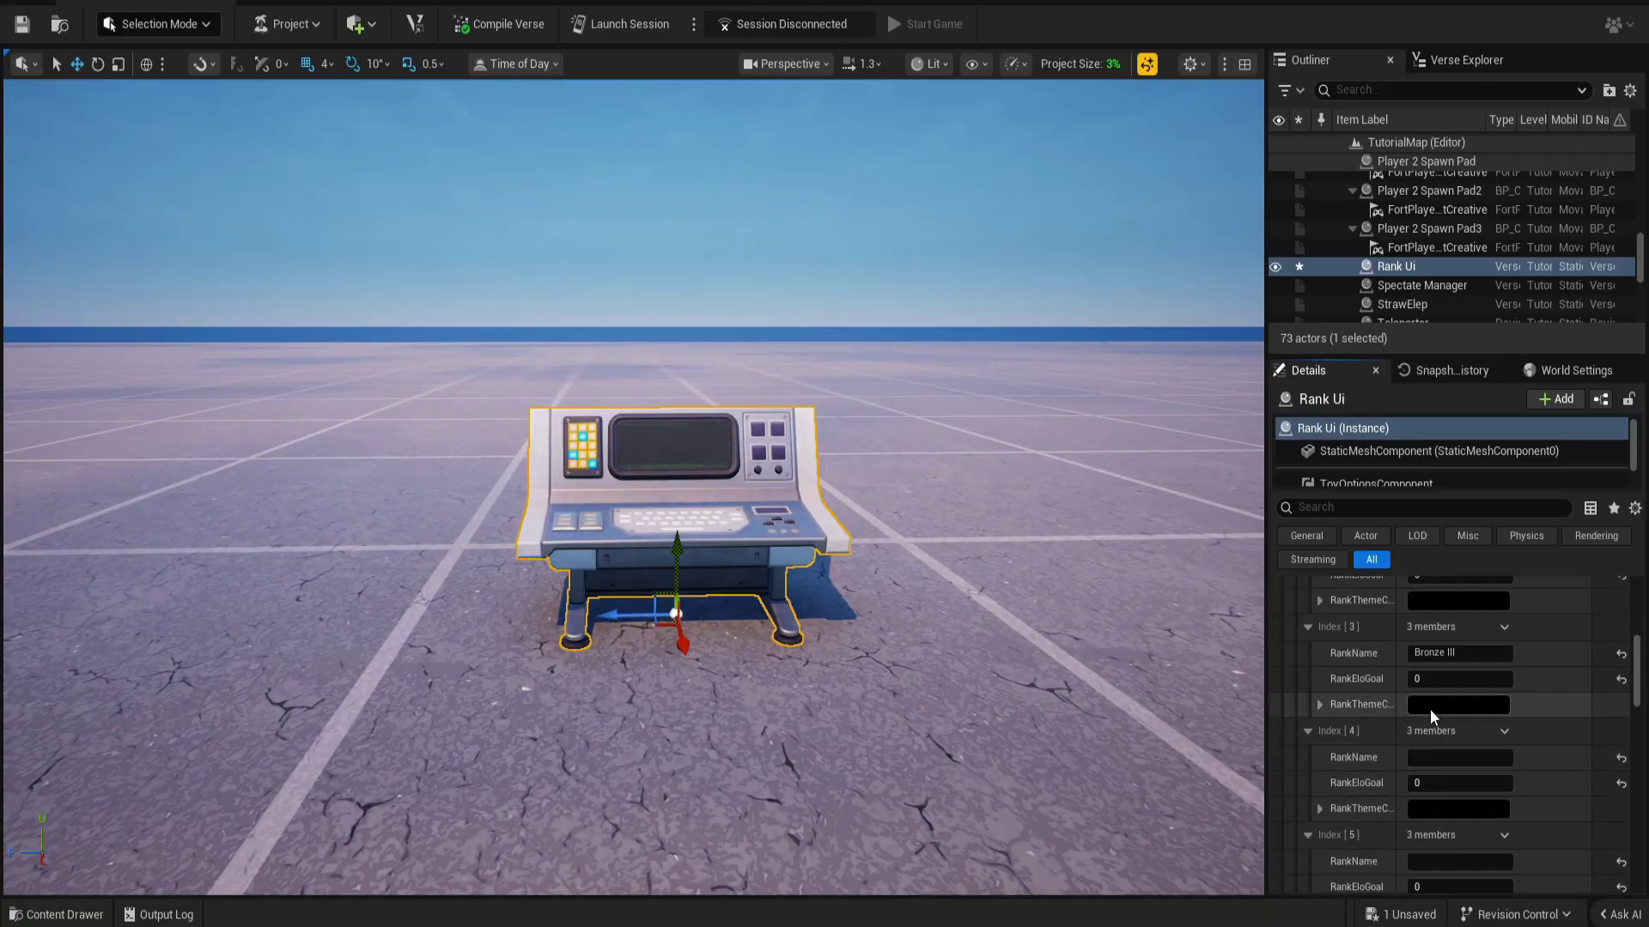
pyautogui.click(1438, 757)
pyautogui.write('Silver I')
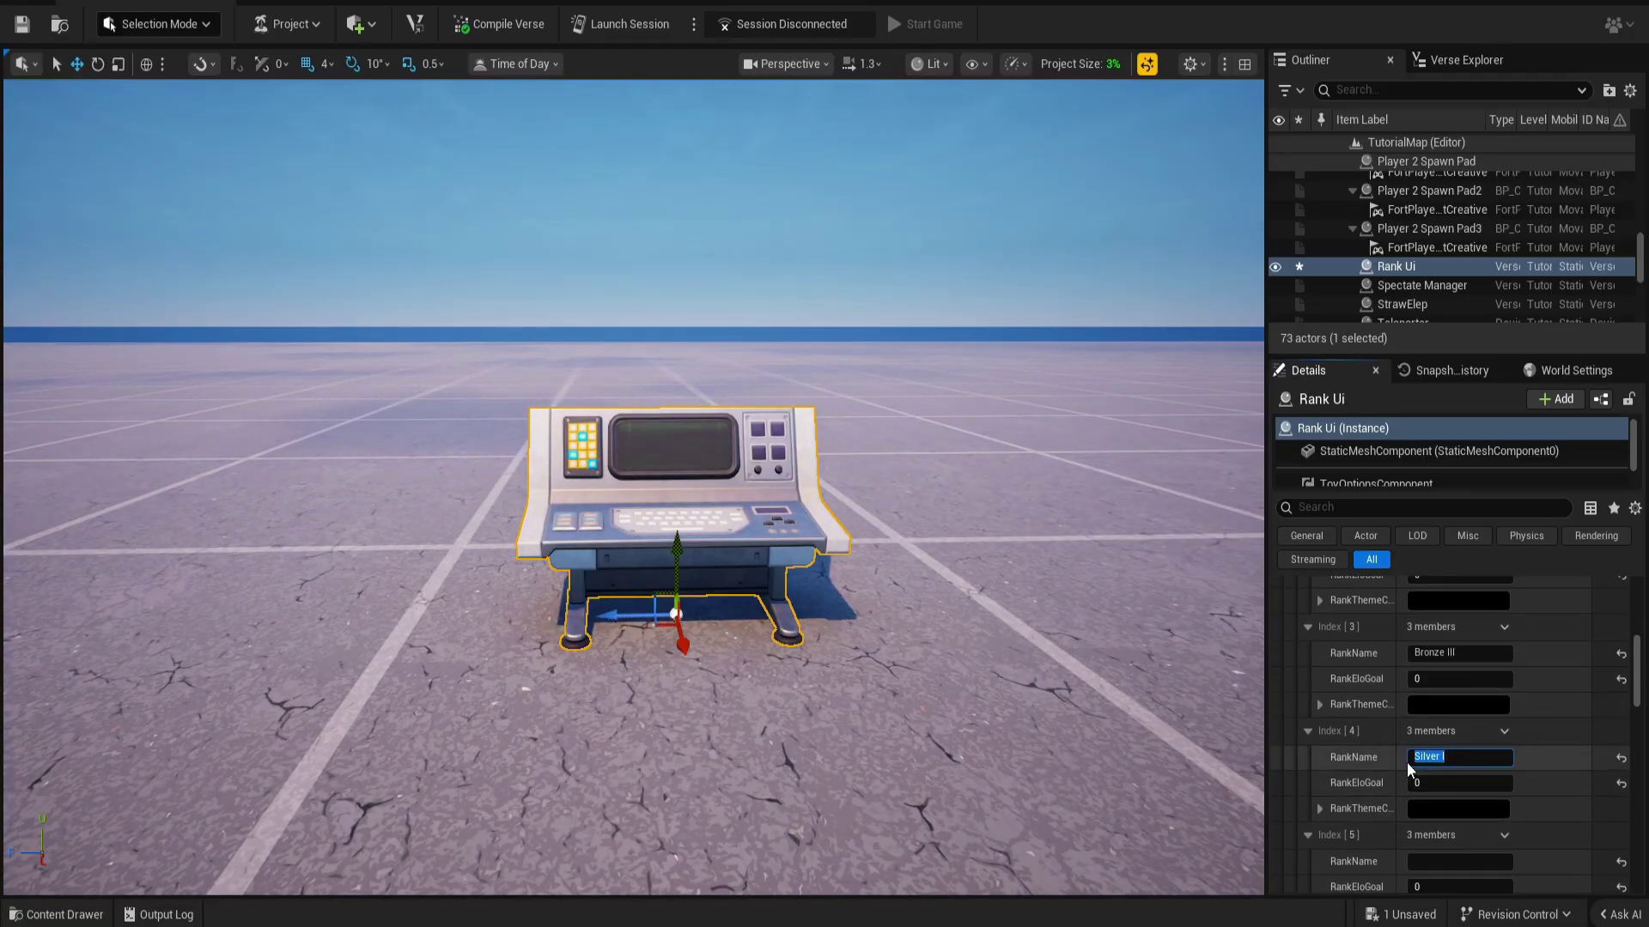
pyautogui.scroll(-3, 1456, 727)
pyautogui.click(1433, 772)
pyautogui.write('Silver II')
pyautogui.scroll(-2, 1404, 772)
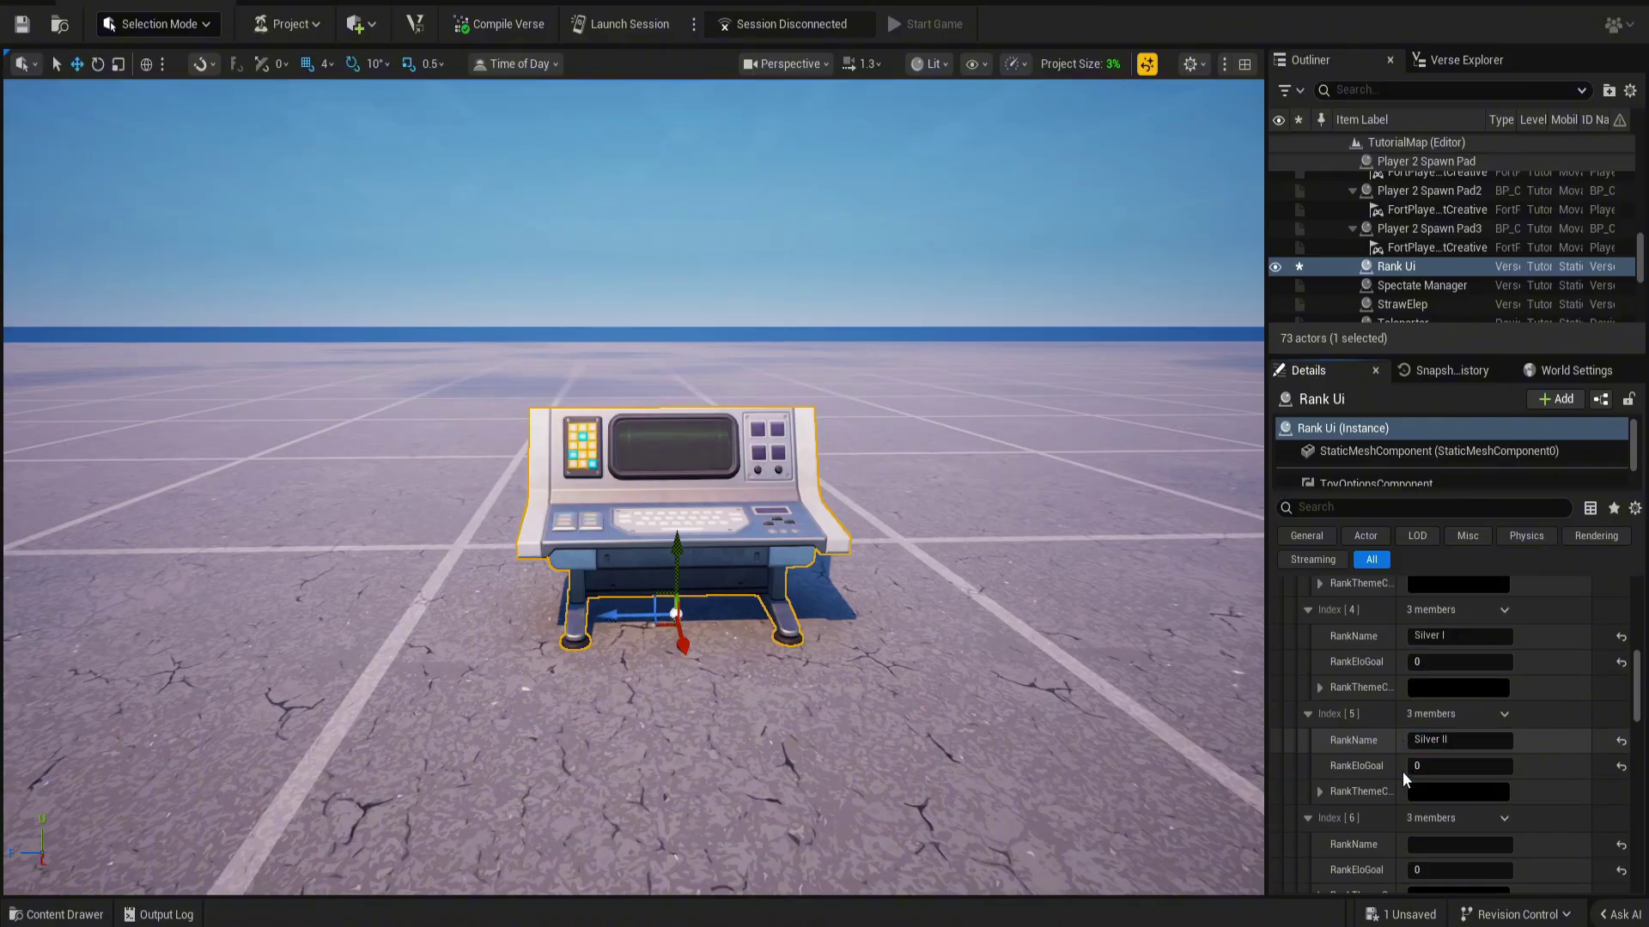
pyautogui.click(1439, 814)
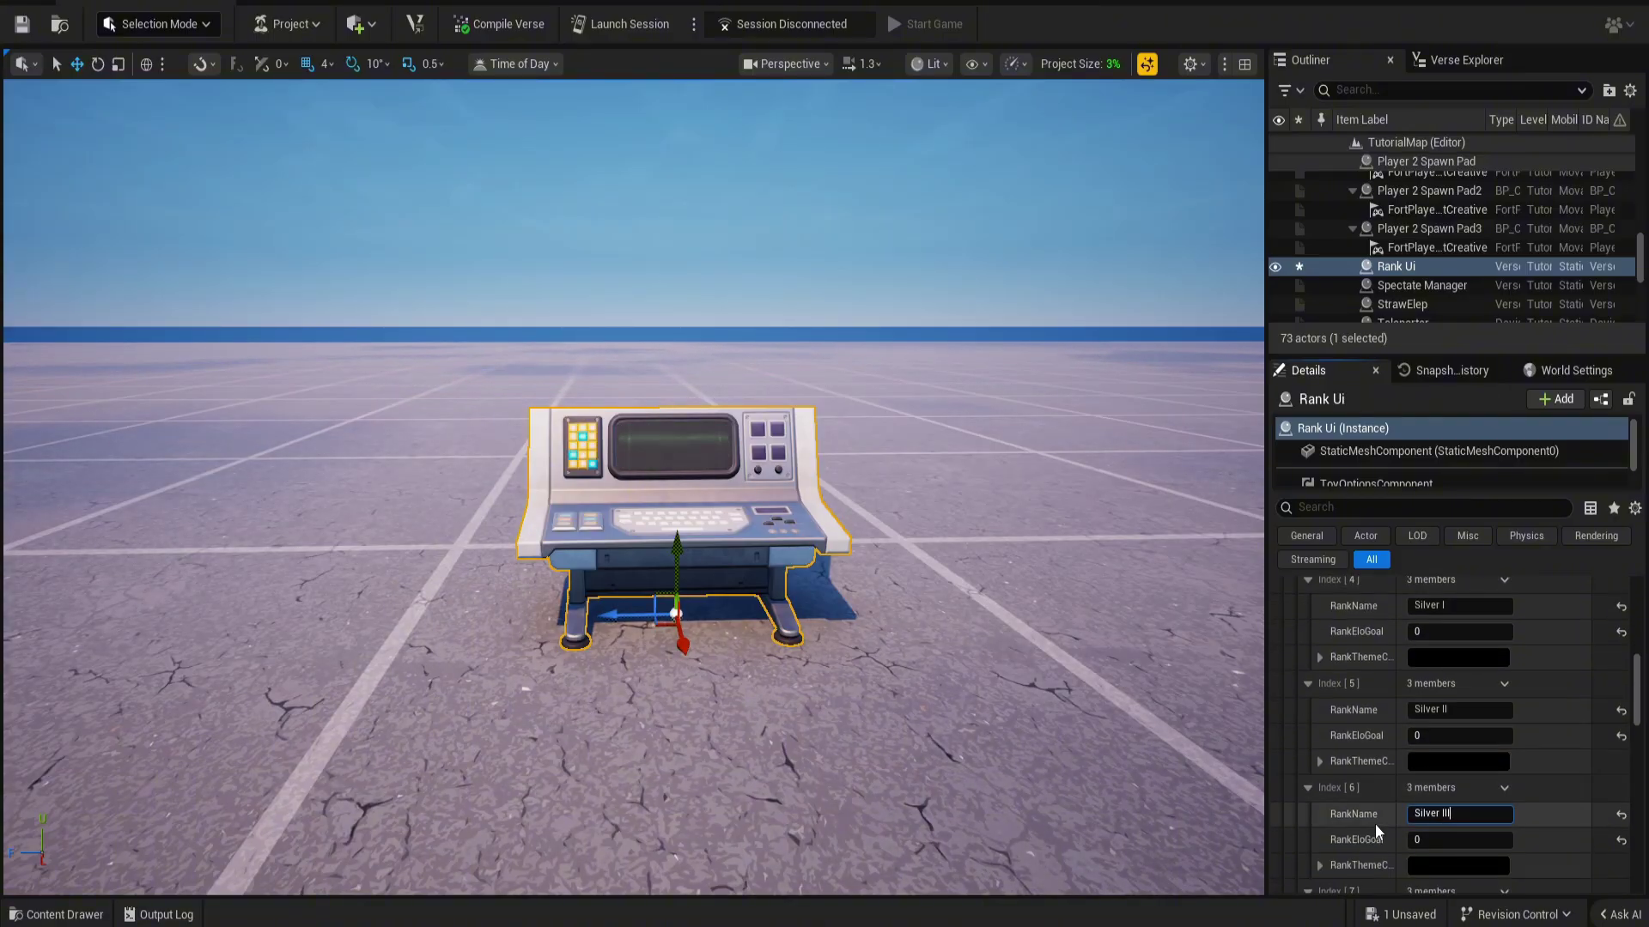
pyautogui.write('Silver III')
# Name Ranks elements 7 to 9 "Gold I", "Gold II" and "Gold III".
pyautogui.scroll(-4, 1431, 749)
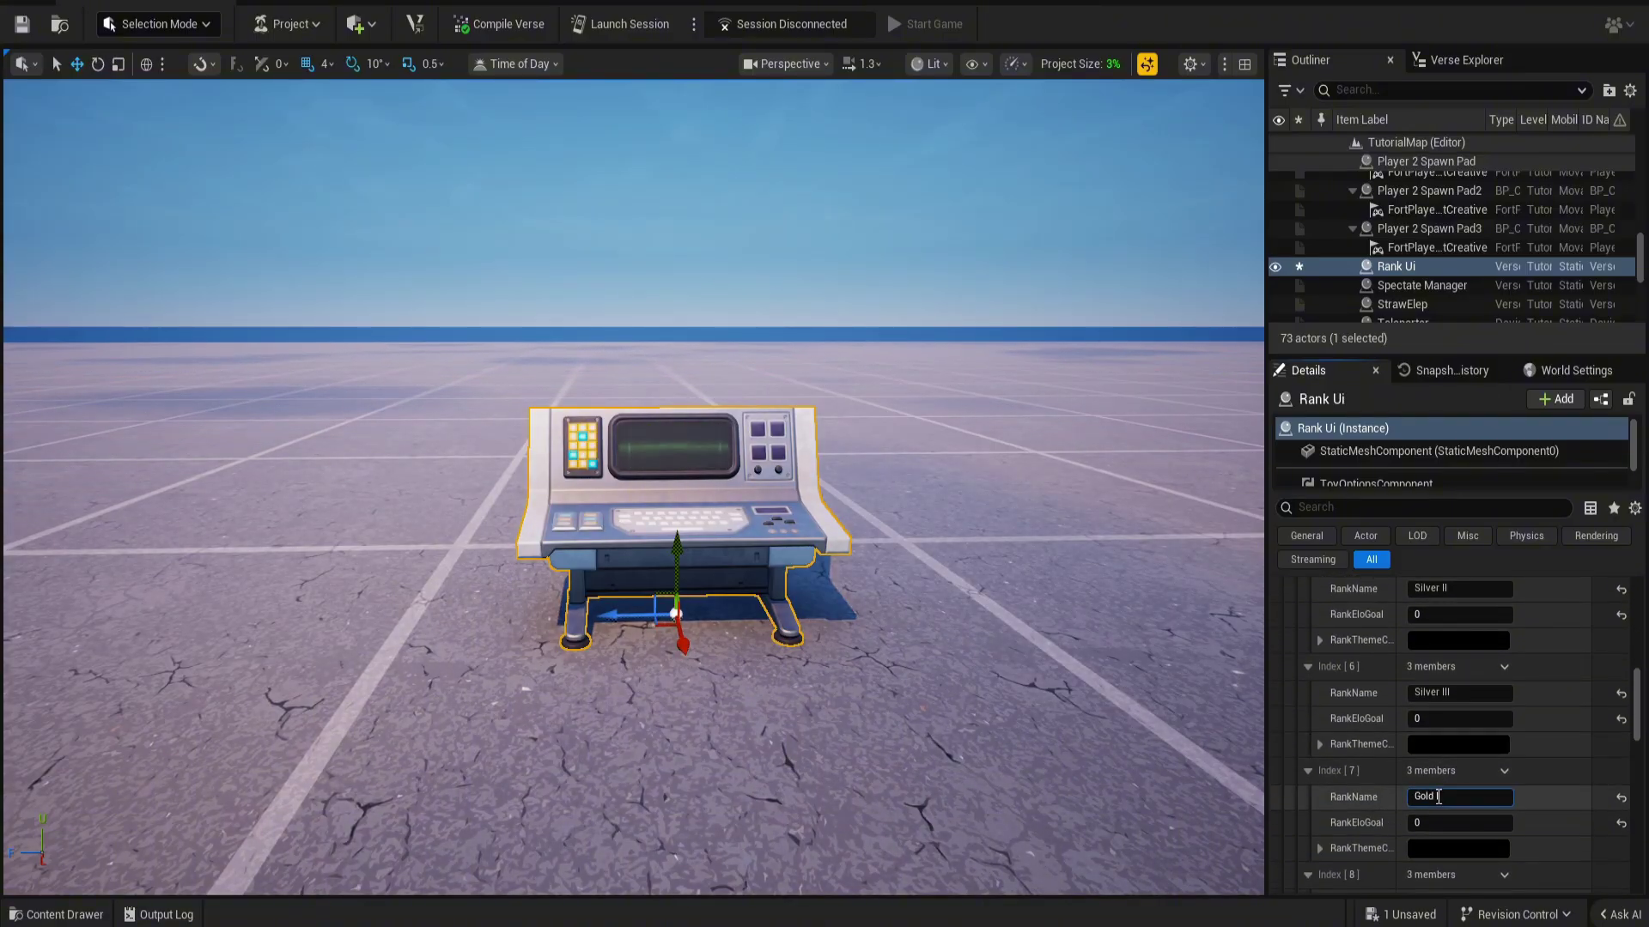
pyautogui.scroll(-3, 1402, 795)
pyautogui.click(1436, 810)
pyautogui.write('Gold II')
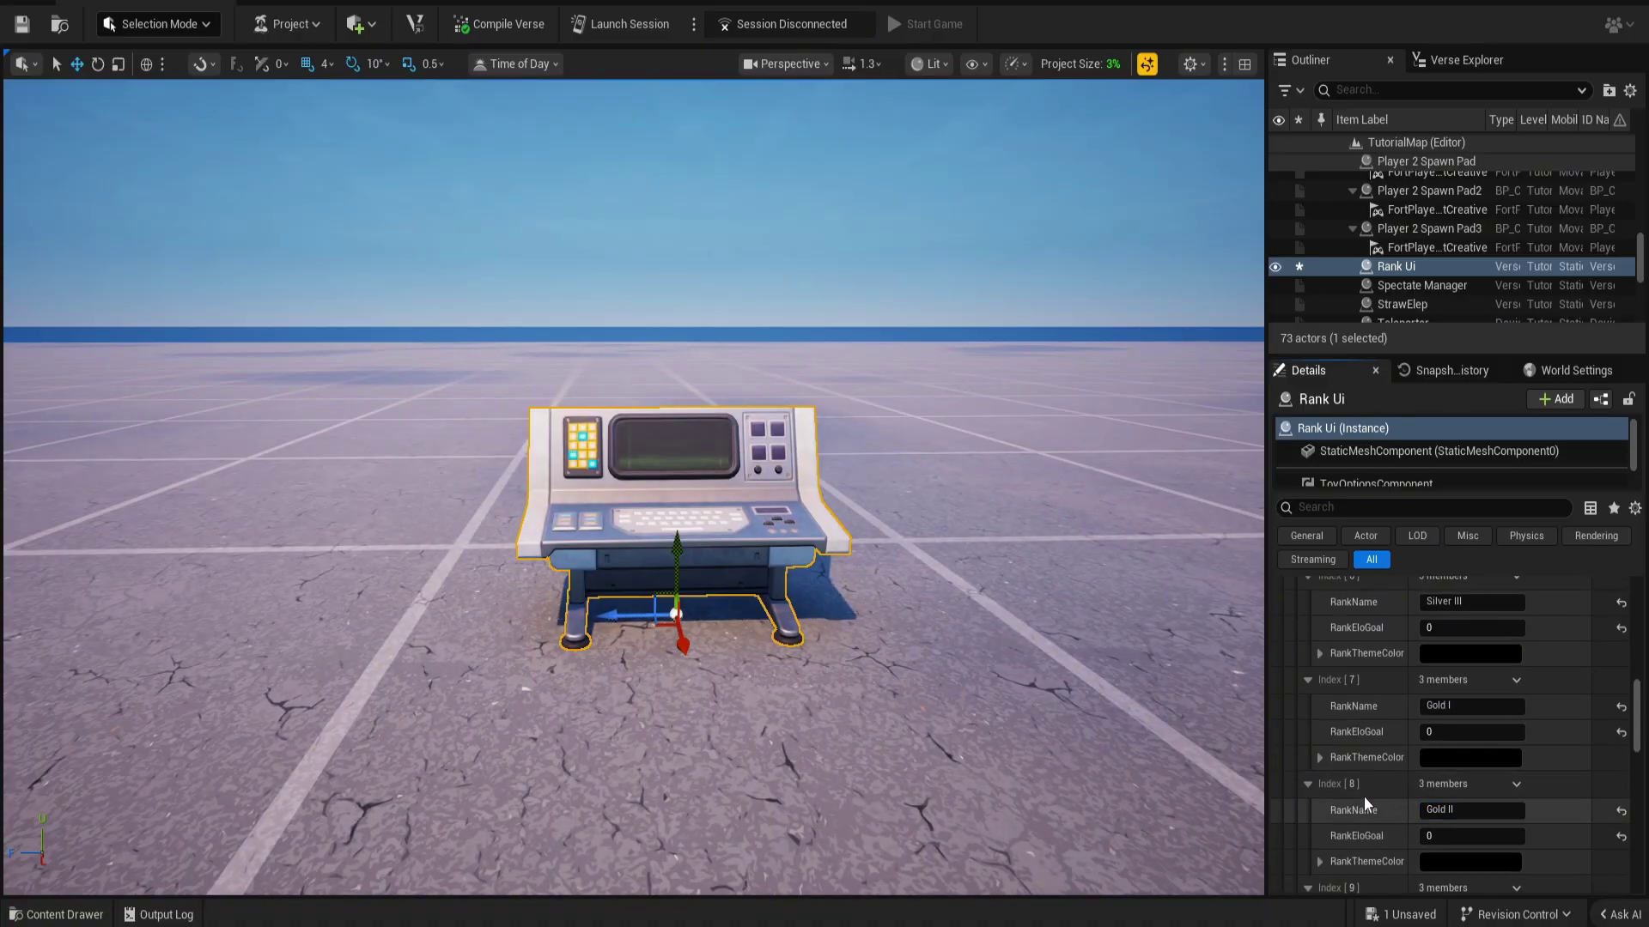
pyautogui.scroll(-4, 1365, 802)
pyautogui.click(1448, 794)
# Name Ranks elements 10 to 12 "Plat I", "Plat II" and "Plat III".
pyautogui.scroll(-4, 1417, 789)
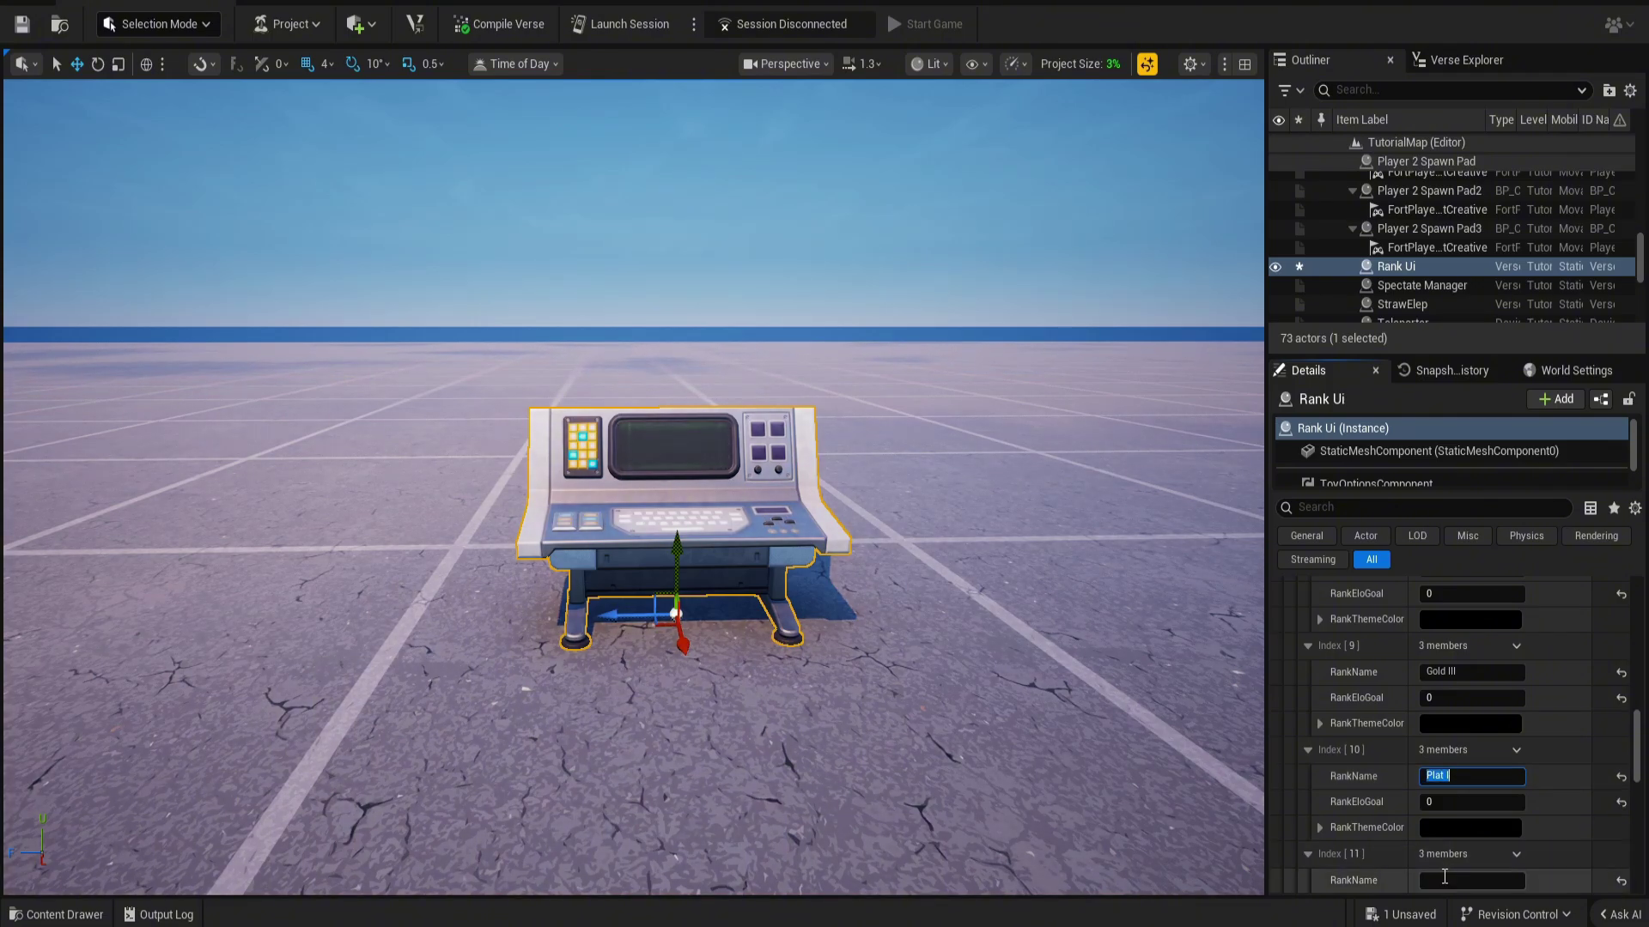
pyautogui.scroll(-2, 1444, 876)
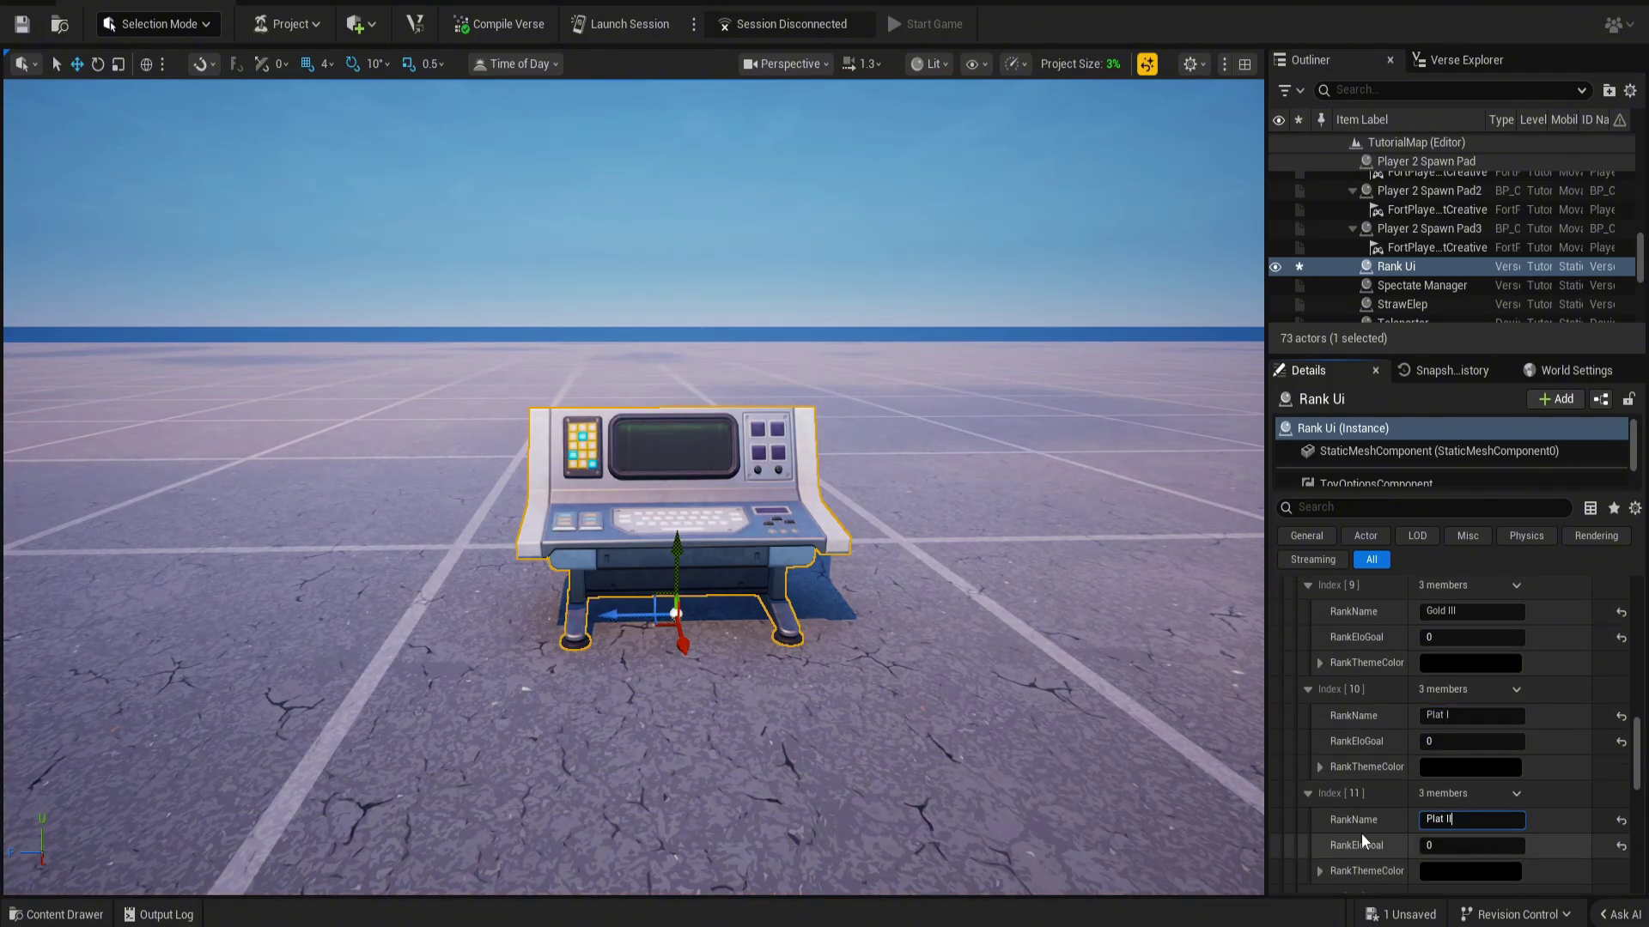
pyautogui.scroll(-4, 1391, 815)
pyautogui.click(1435, 802)
pyautogui.write('Plat III')
# Name Ranks elements 13 to 15 "Diamond I", "Diamond II" and "Diamond III".
pyautogui.scroll(-3, 1382, 805)
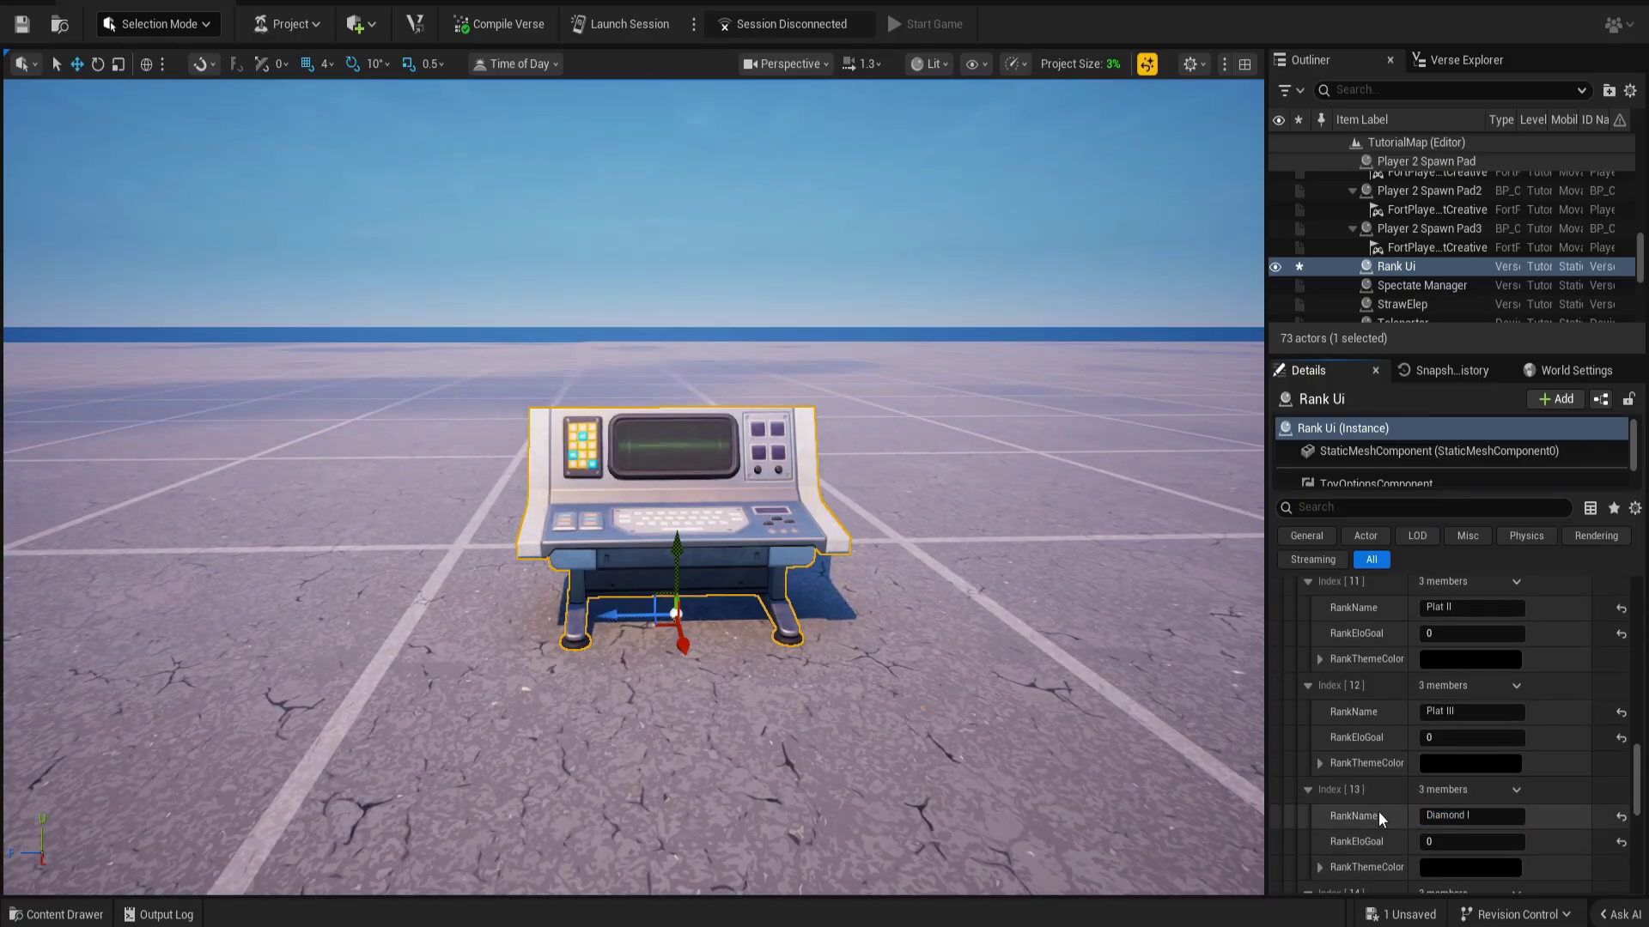
pyautogui.scroll(-4, 1381, 818)
pyautogui.click(1445, 797)
pyautogui.scroll(-2, 1384, 811)
pyautogui.click(1437, 845)
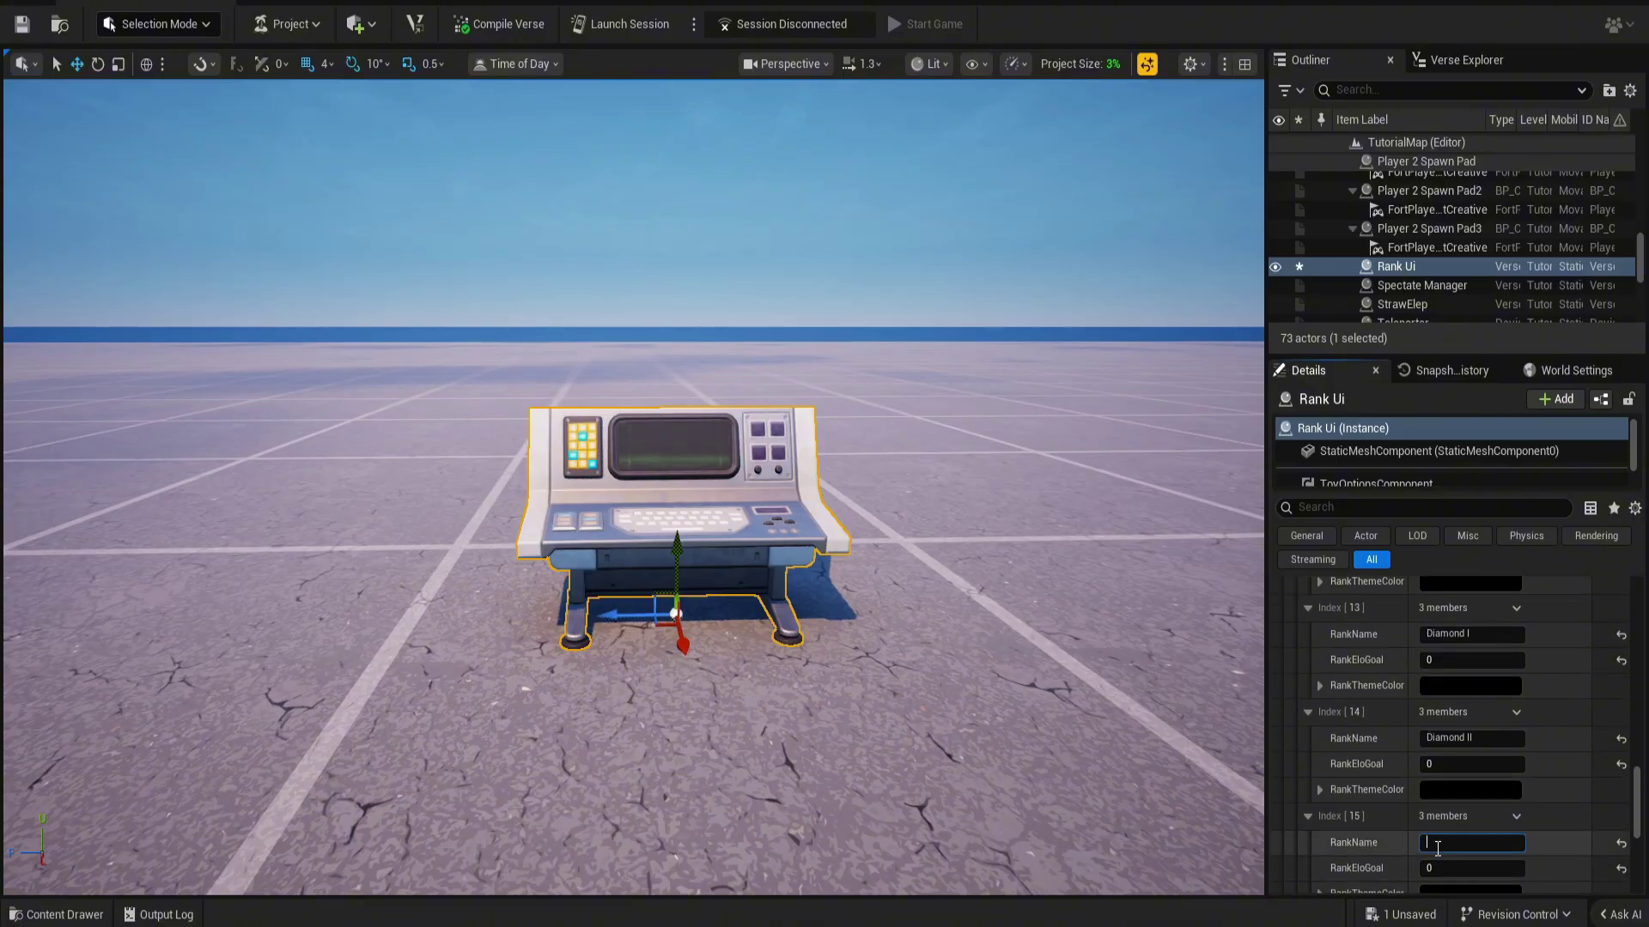
pyautogui.write('Diamond III')
# Name the last three Ranks elements, 16 to 18, "Elite", "Champion" and "Unreal".
pyautogui.scroll(-6, 1408, 816)
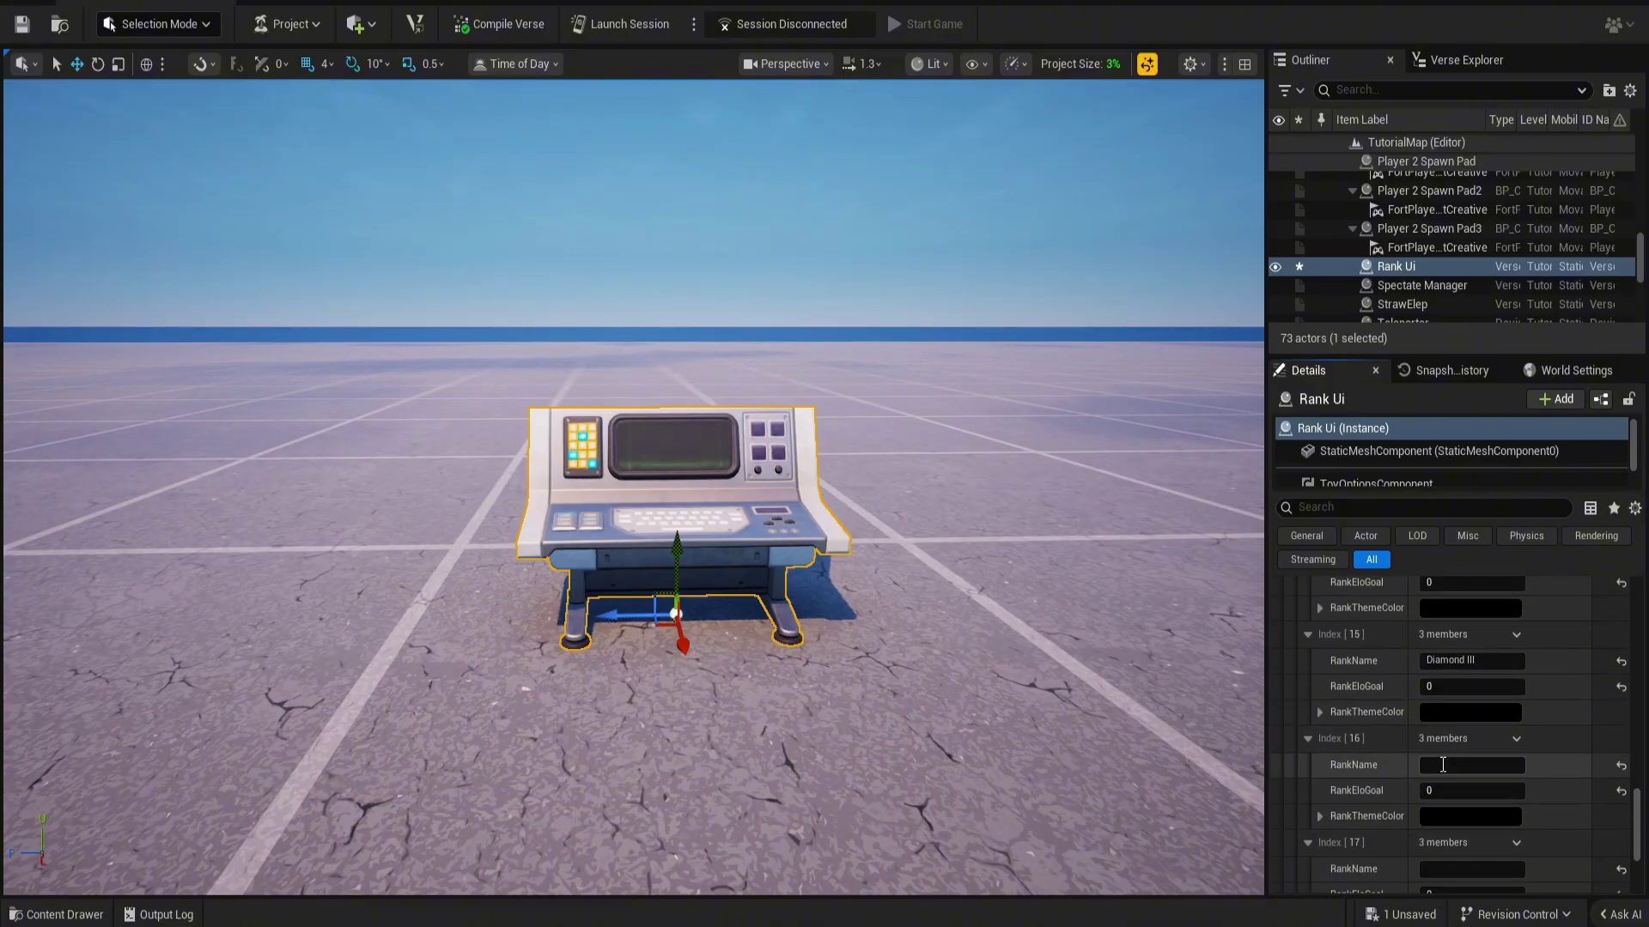
pyautogui.click(1443, 764)
pyautogui.scroll(3, 1451, 744)
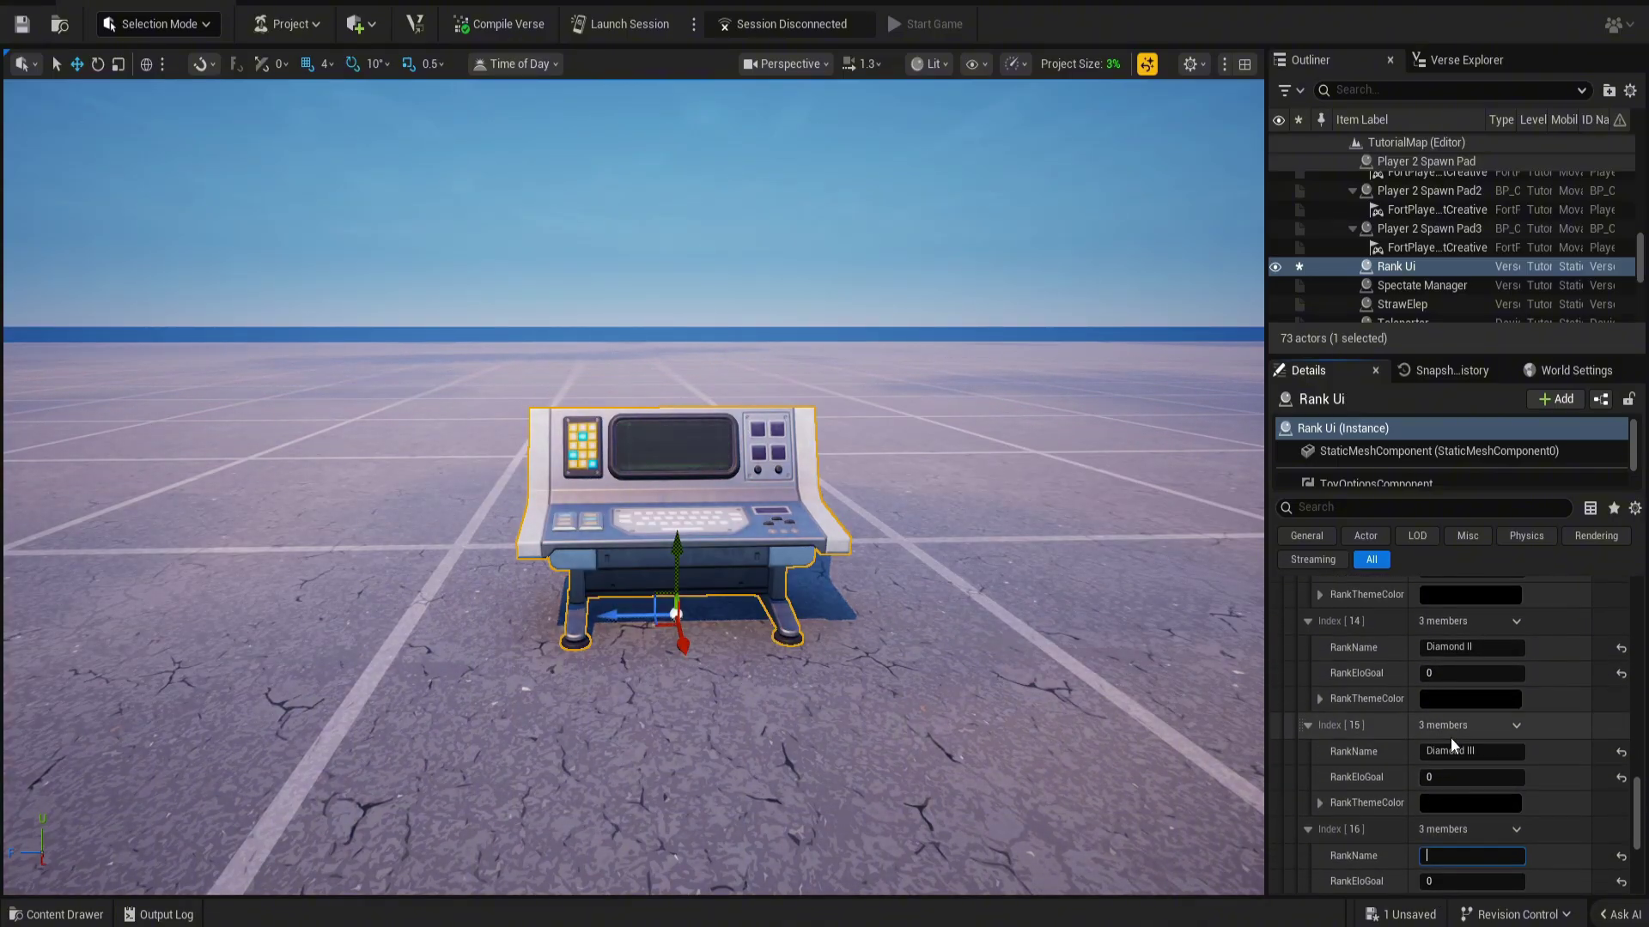
pyautogui.scroll(-4, 1448, 741)
pyautogui.write('Elite')
pyautogui.scroll(-4, 1400, 747)
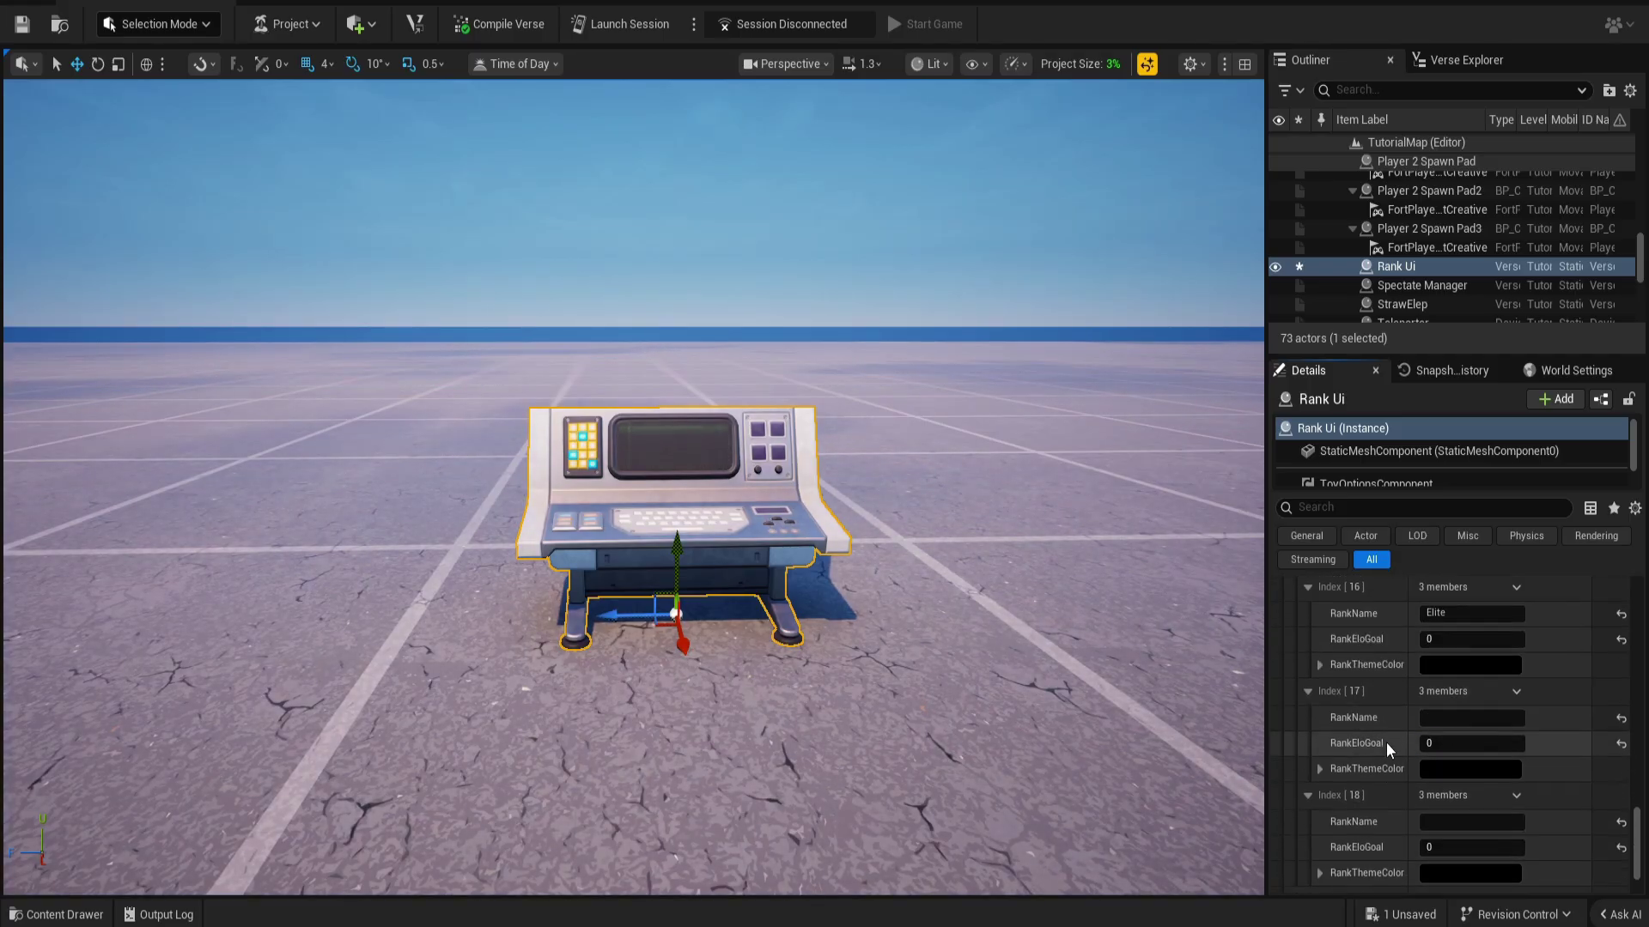
pyautogui.click(1430, 716)
pyautogui.write('Champion')
pyautogui.click(1462, 820)
pyautogui.write('Unreal')
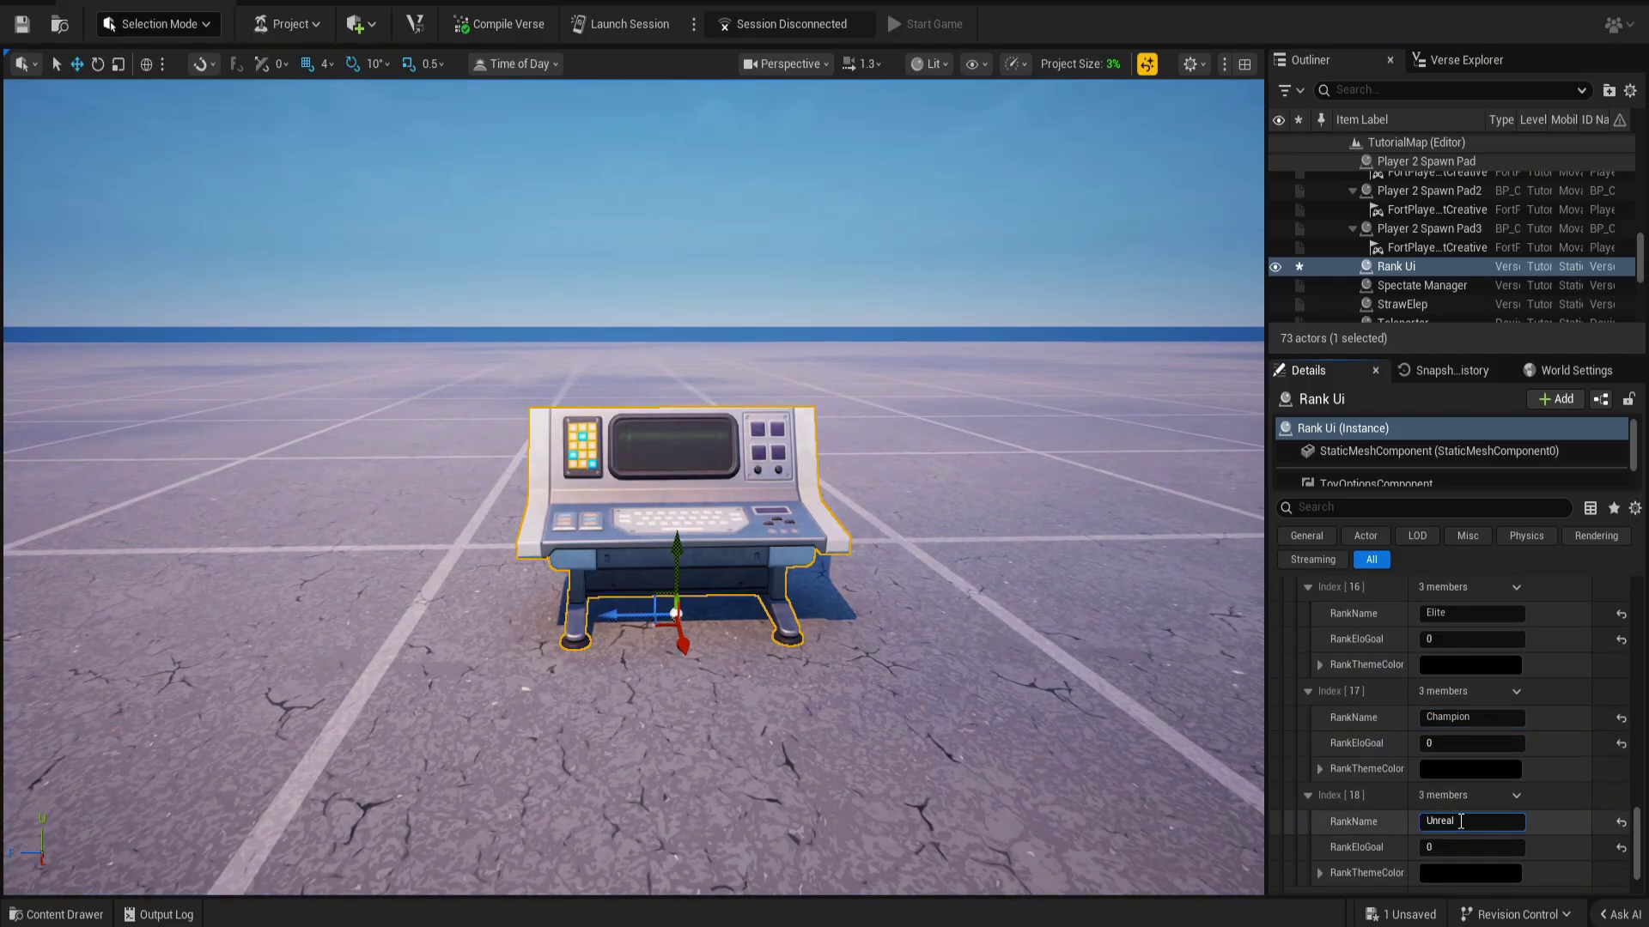
pyautogui.click(1391, 821)
# Open the Bronze_Rank_1 texture from the project's rank_textures folder in the texture editor.
pyautogui.scroll(-3, 1392, 820)
pyautogui.scroll(2, 1460, 779)
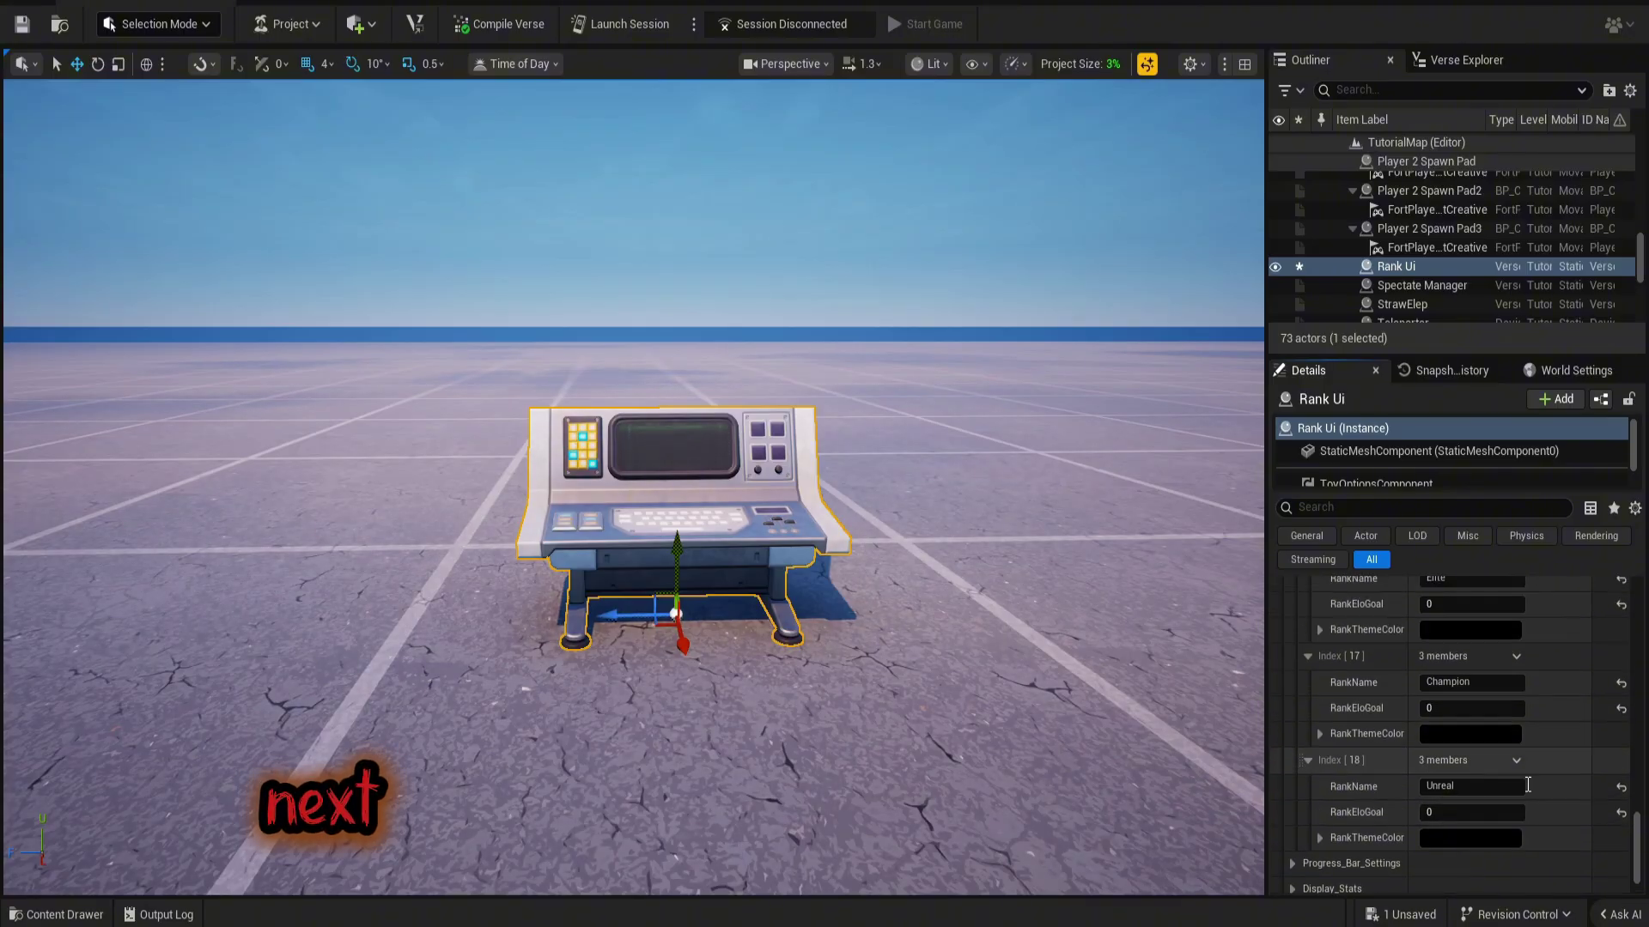
pyautogui.moveTo(1640, 837); pyautogui.dragTo(1642, 623)
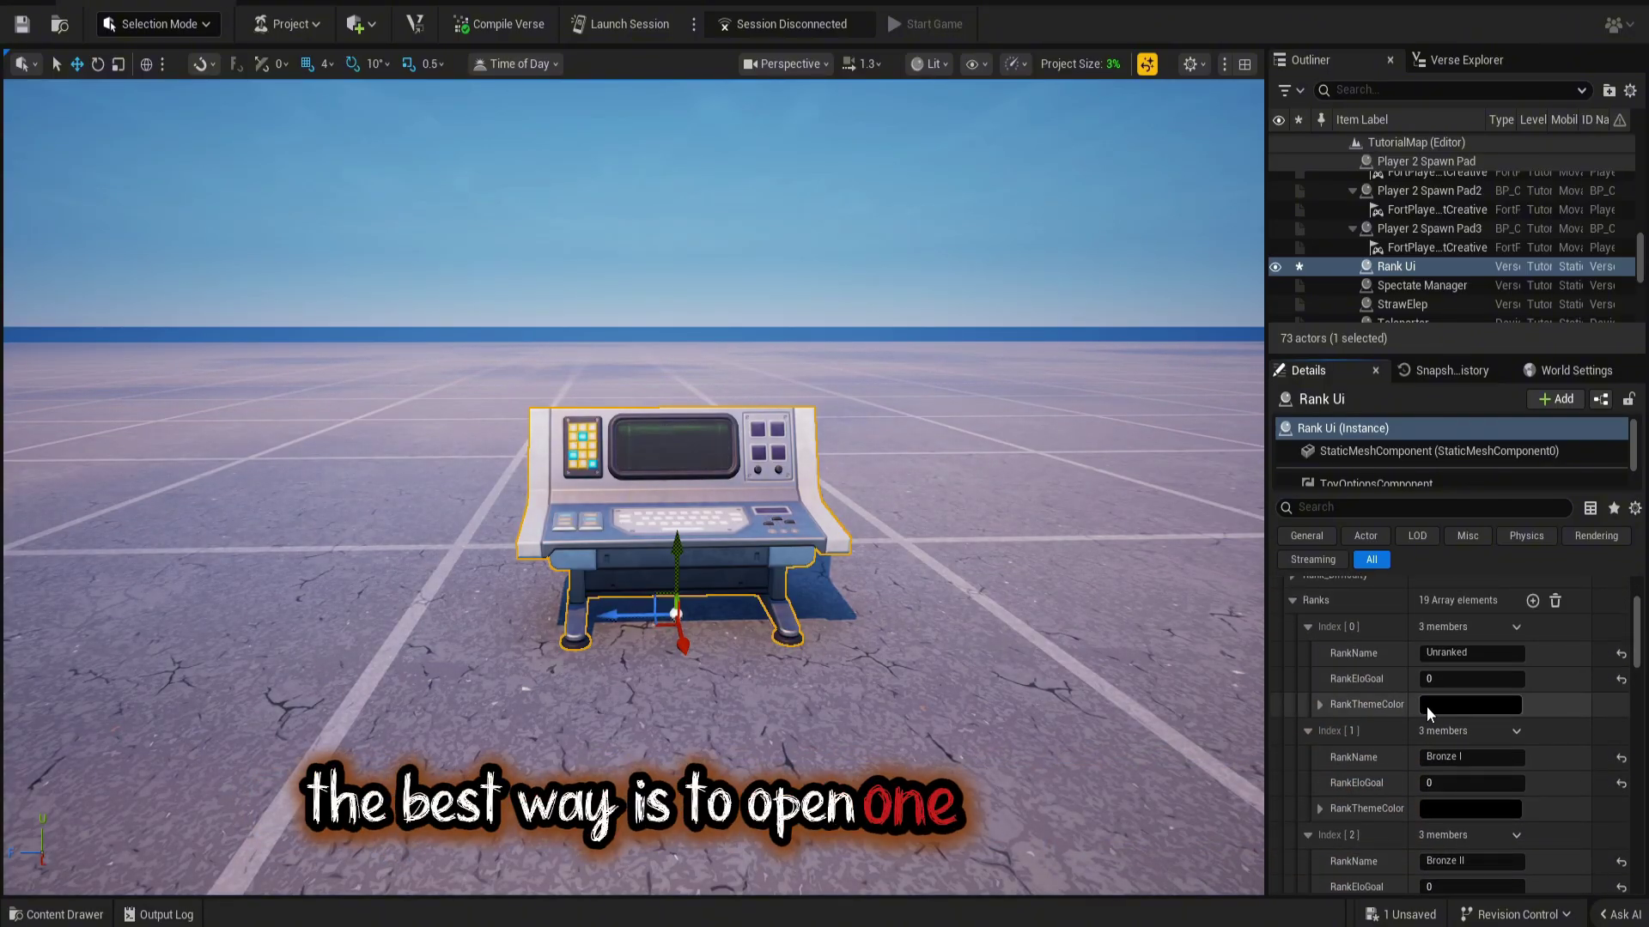
pyautogui.hotkey('ctrl', 'space')
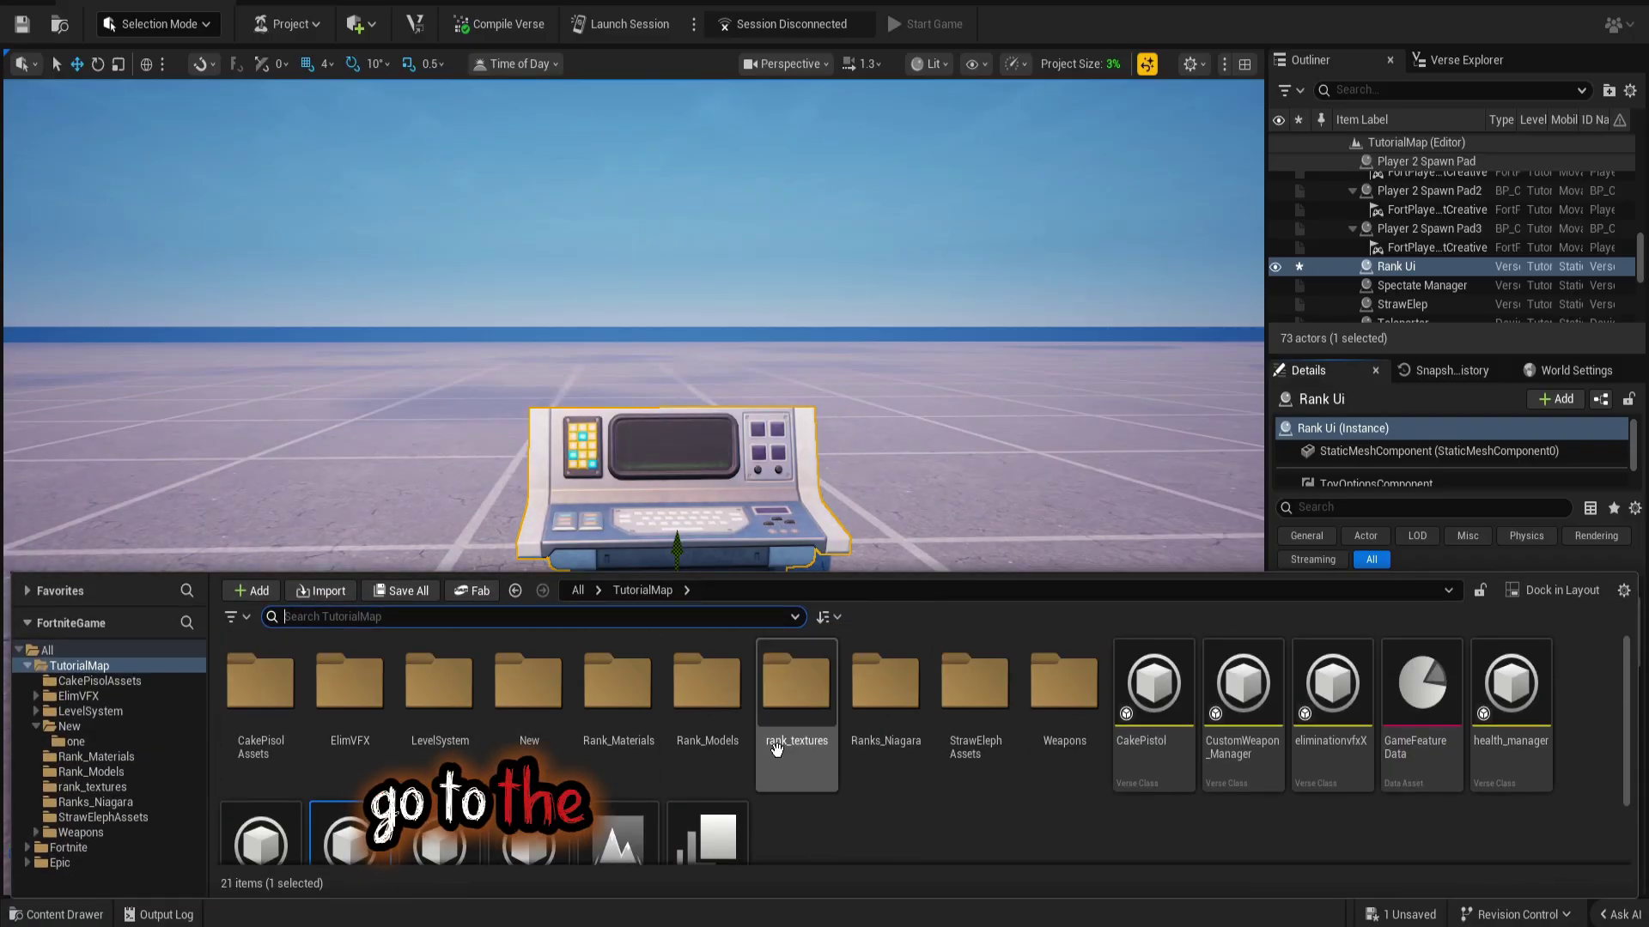
pyautogui.doubleClick(776, 749)
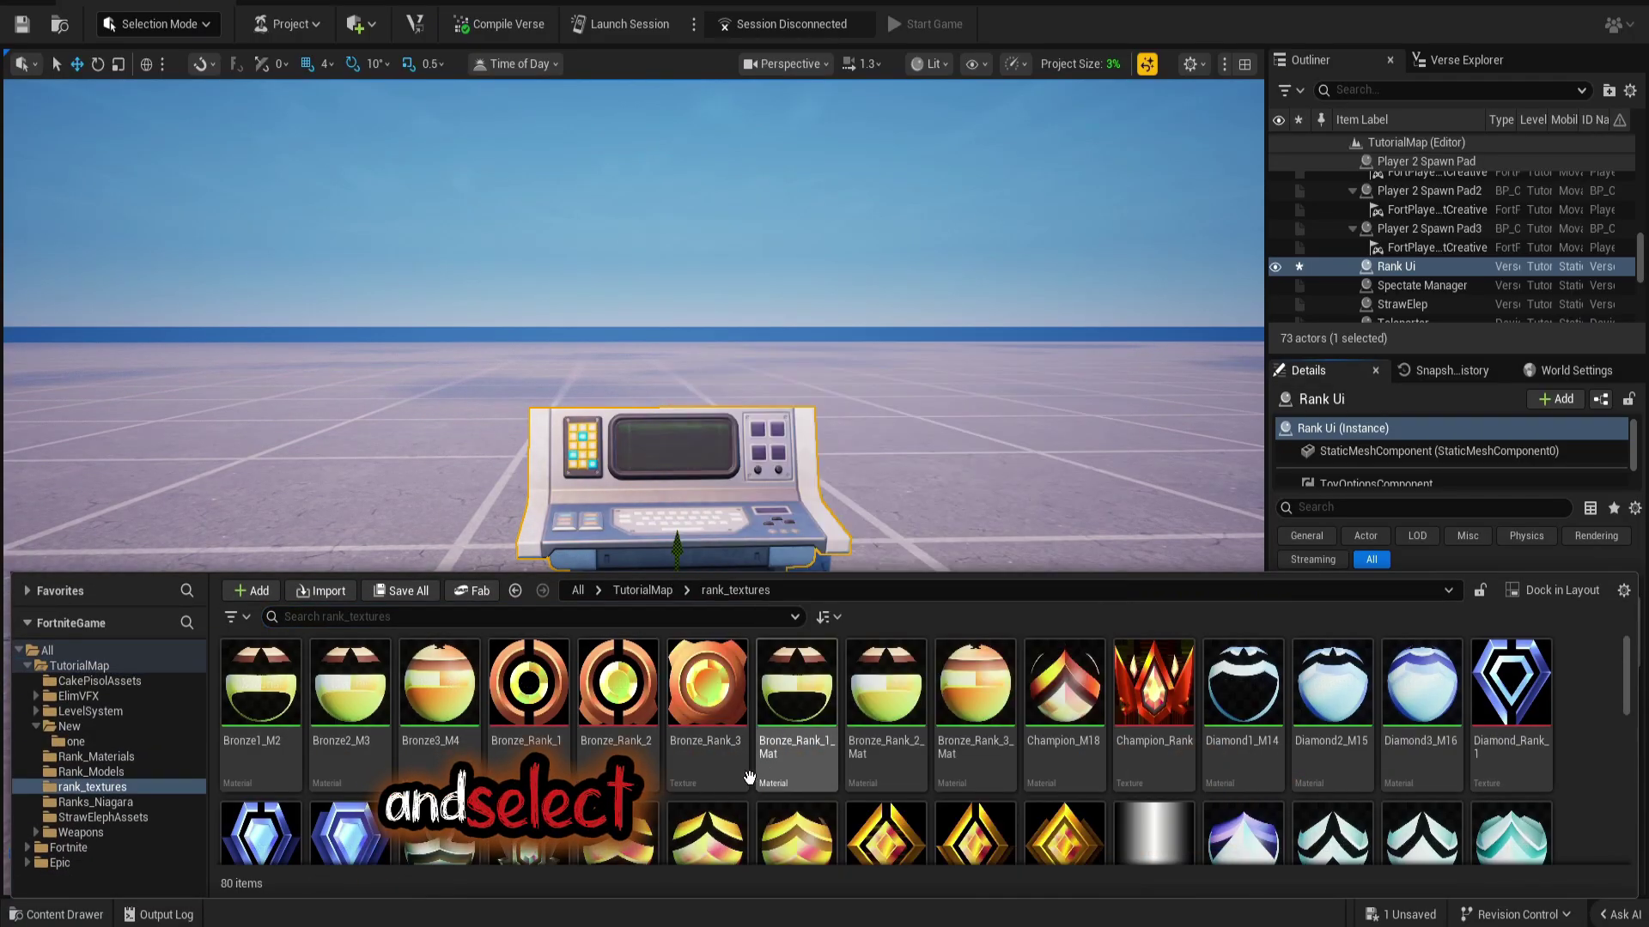
pyautogui.doubleClick(541, 712)
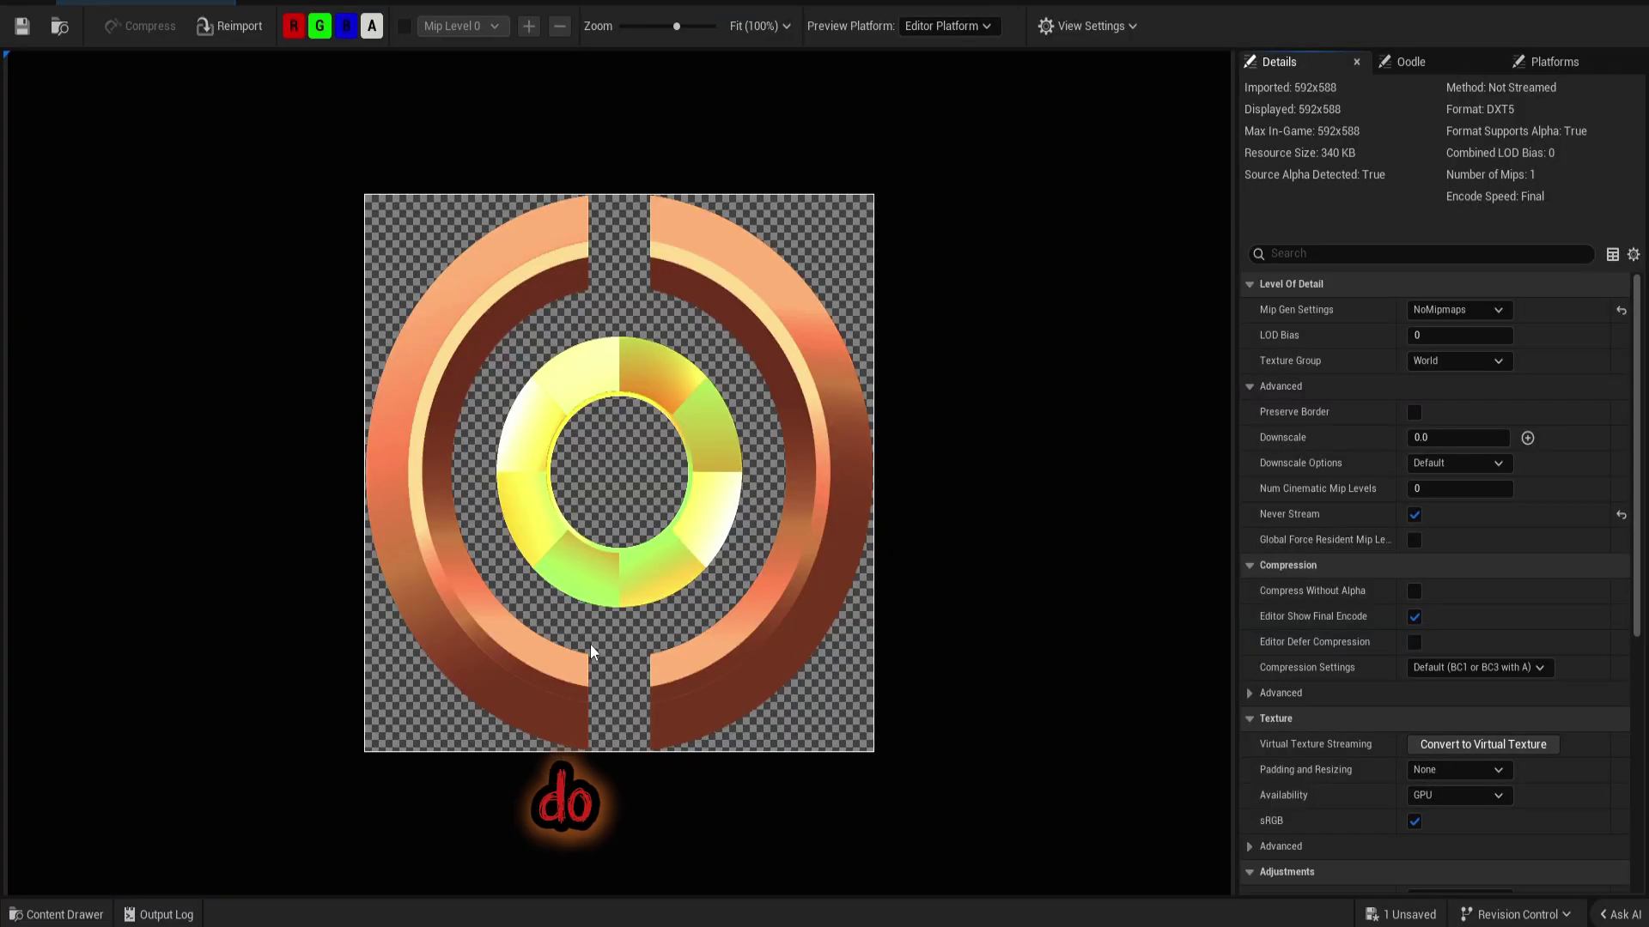
# Find the Rank04_Silver1 texture in the rank_textures folder and open it in the texture editor.
pyautogui.hotkey('ctrl', 'space')
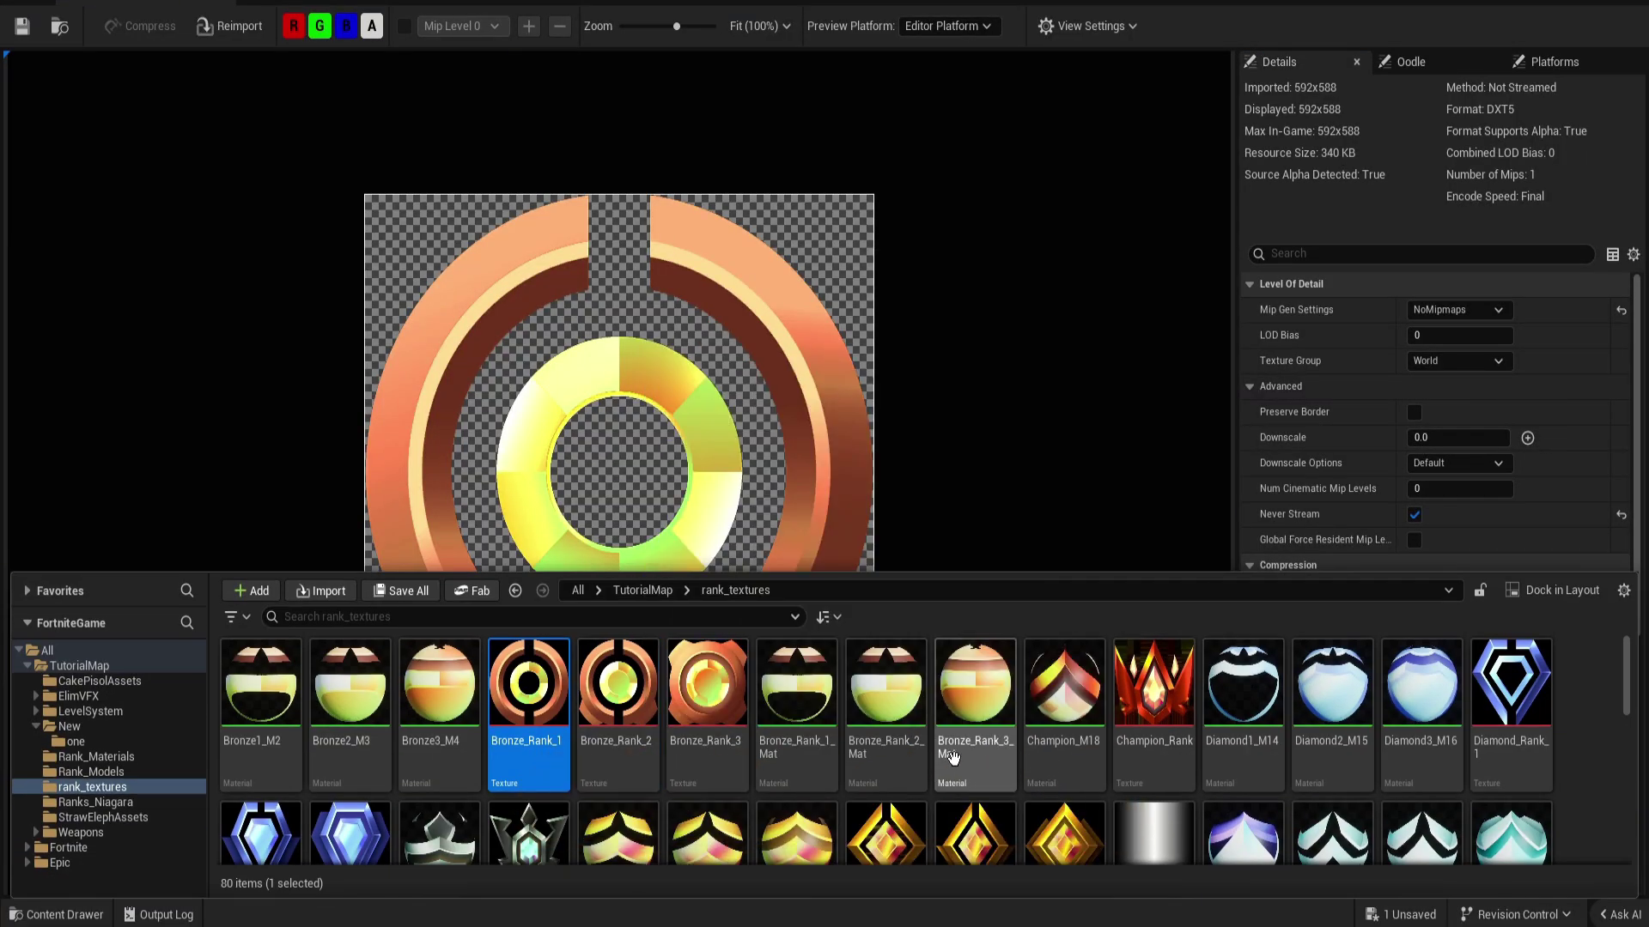
pyautogui.scroll(-3, 884, 786)
pyautogui.scroll(4, 413, 811)
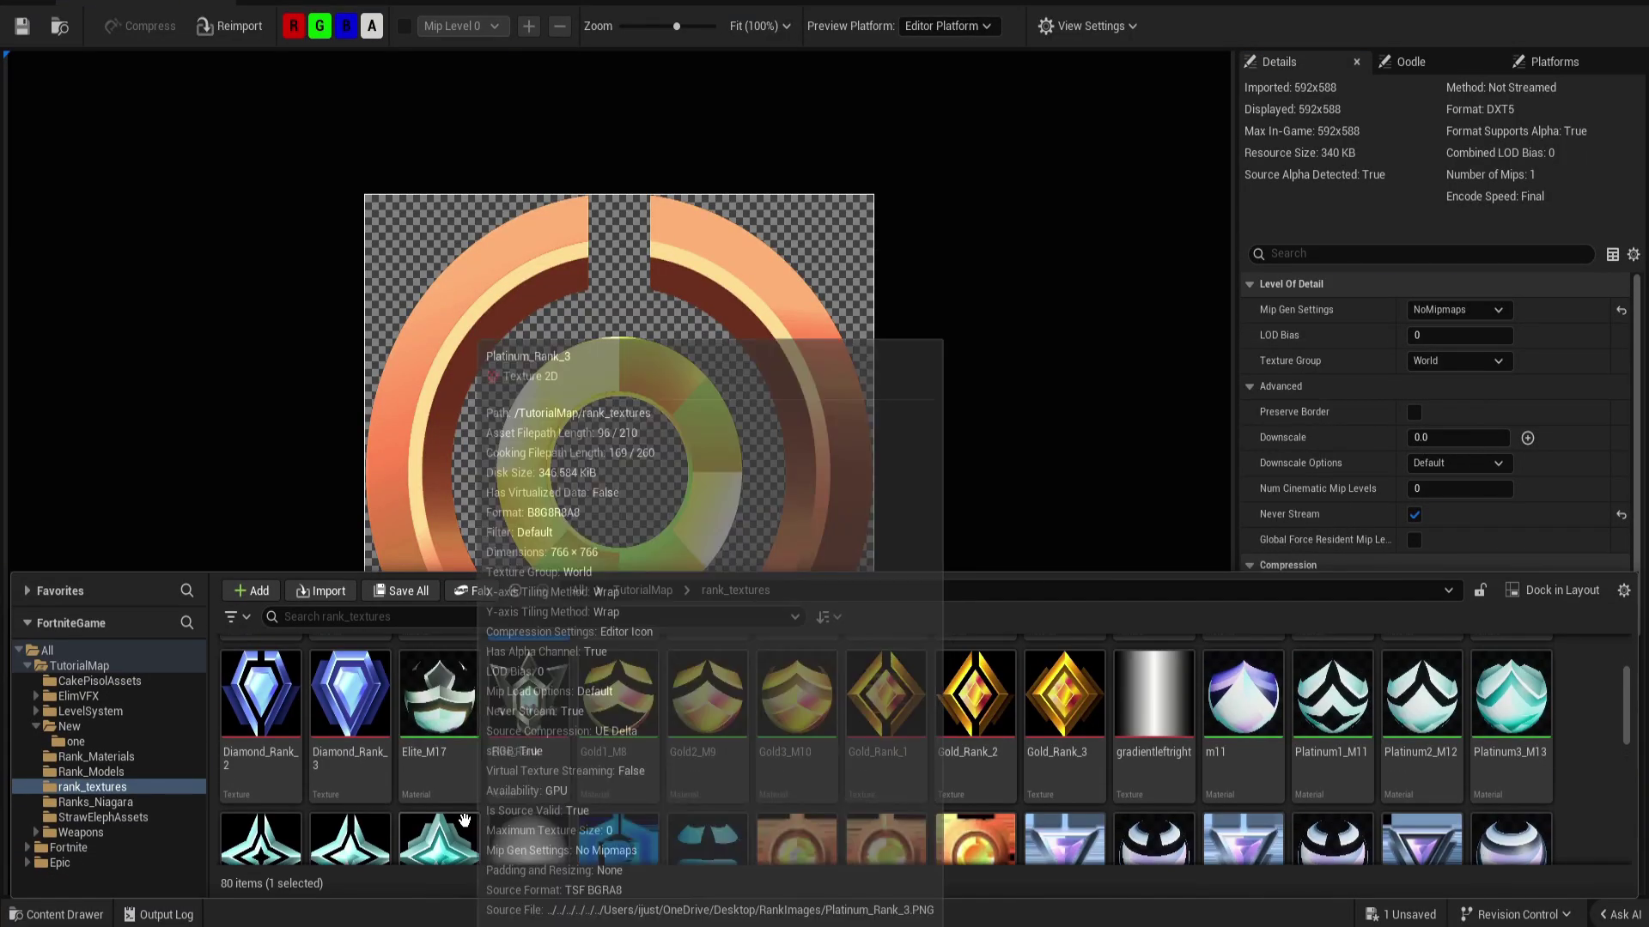
pyautogui.scroll(-5, 644, 786)
pyautogui.scroll(-1, 1030, 755)
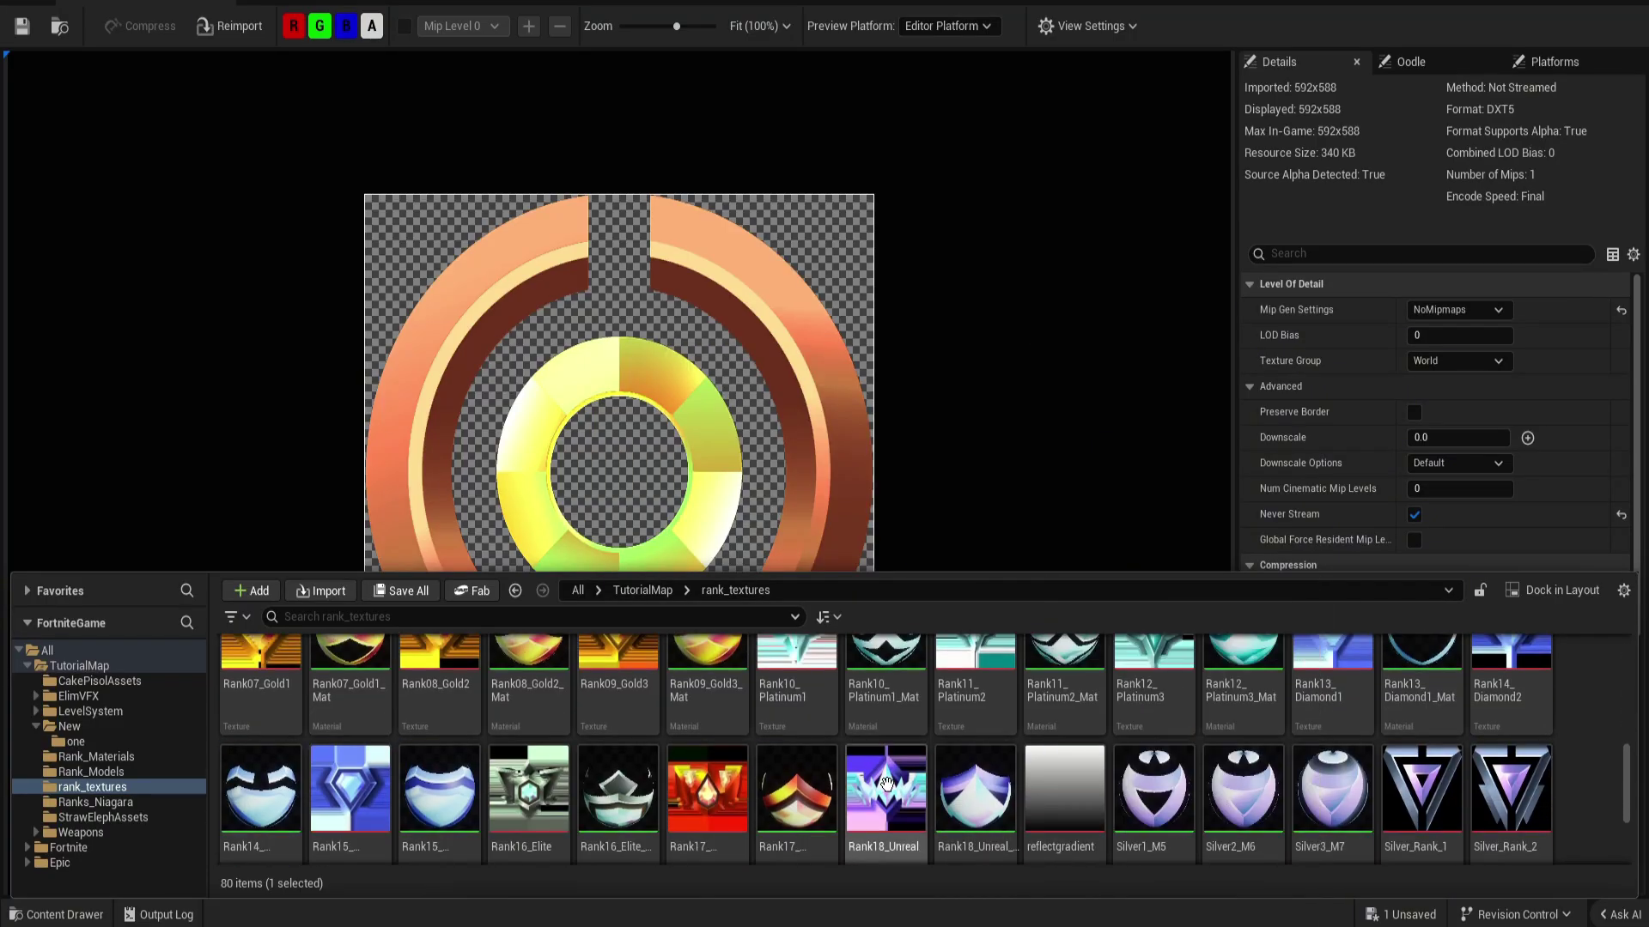
pyautogui.scroll(2, 945, 781)
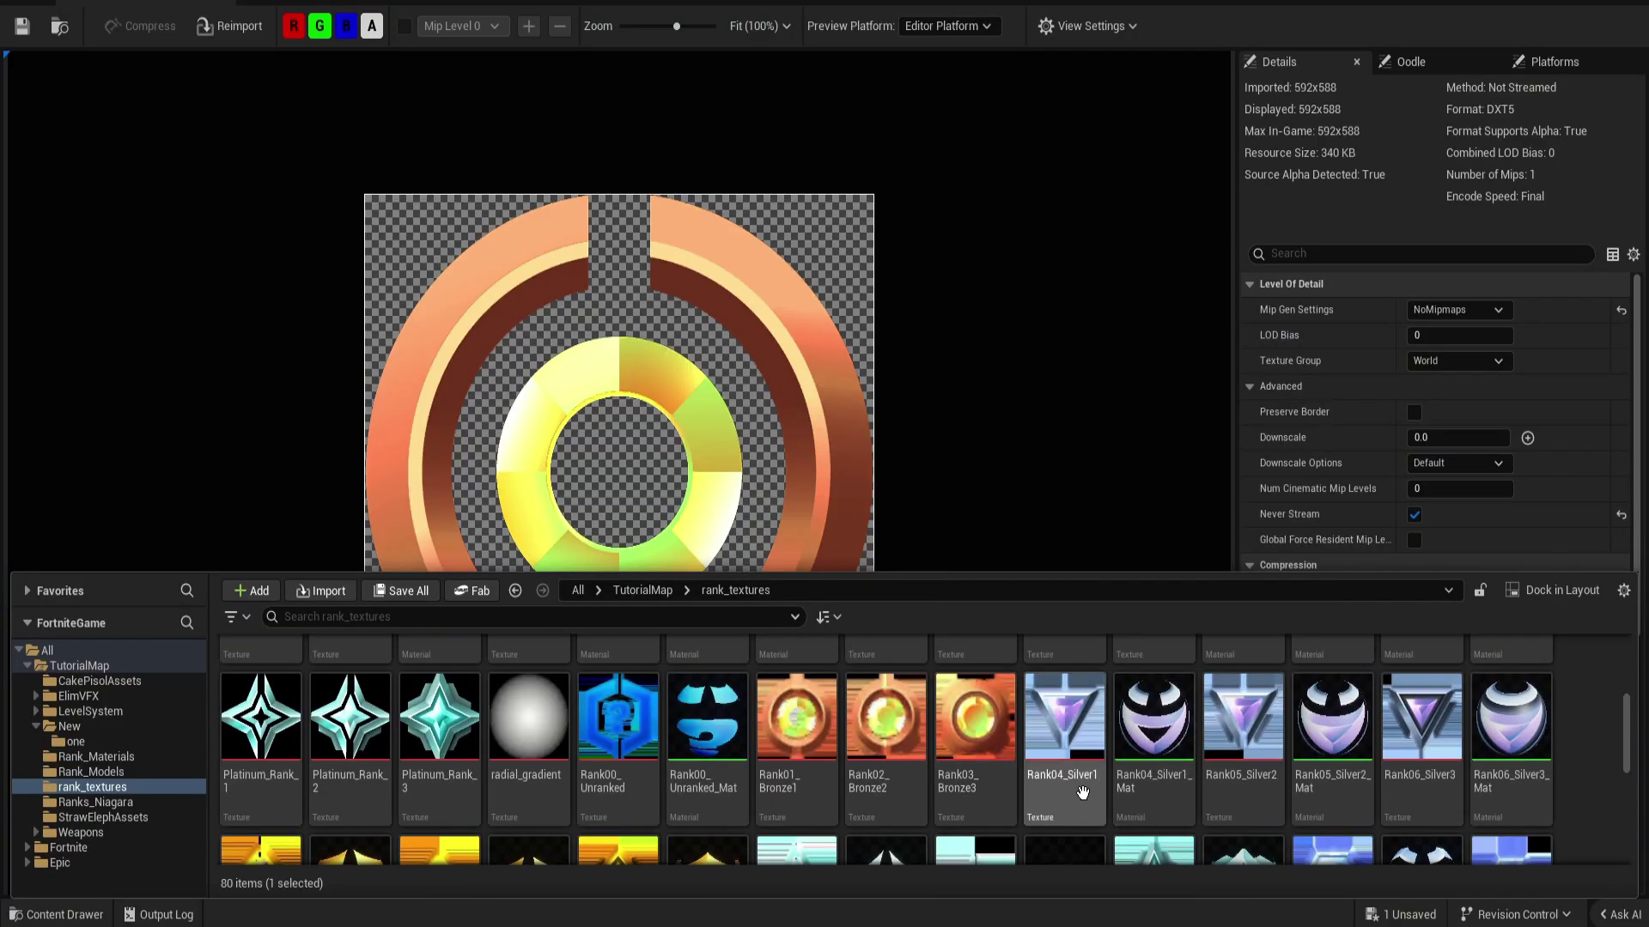
pyautogui.doubleClick(1082, 791)
# Open the Rank07_Gold1 and Rank10_Platinum1 textures from the rank_textures folder.
pyautogui.hotkey('ctrl', 'space')
pyautogui.scroll(-2, 370, 787)
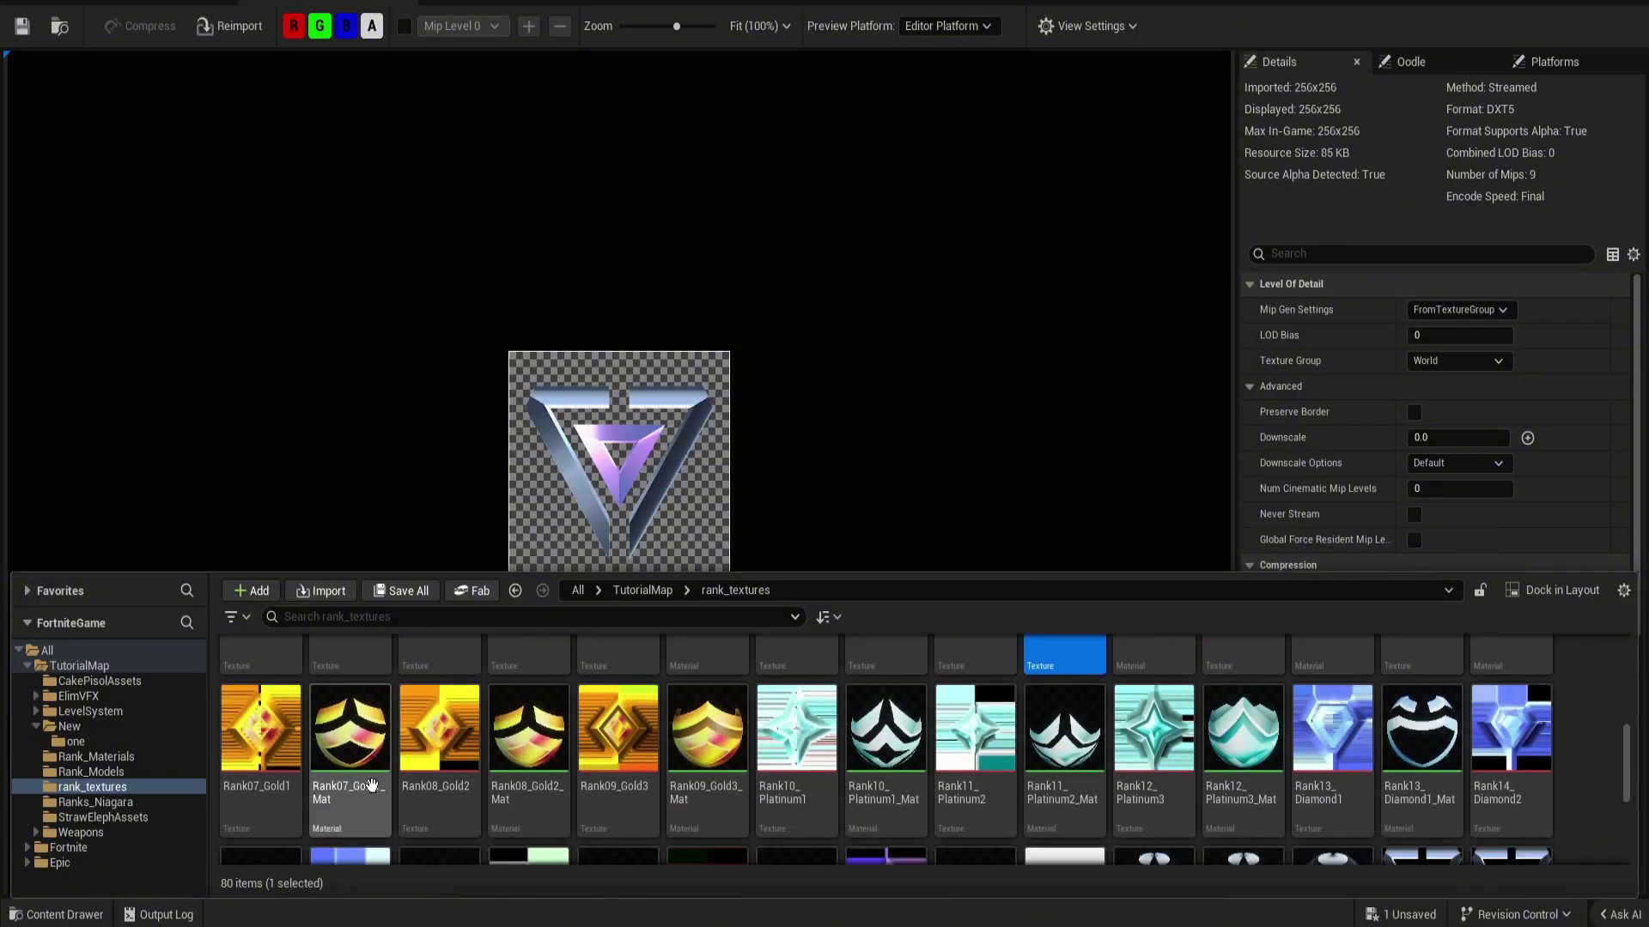
pyautogui.doubleClick(293, 790)
pyautogui.hotkey('ctrl', 'space')
pyautogui.scroll(3, 749, 779)
pyautogui.scroll(-2, 790, 790)
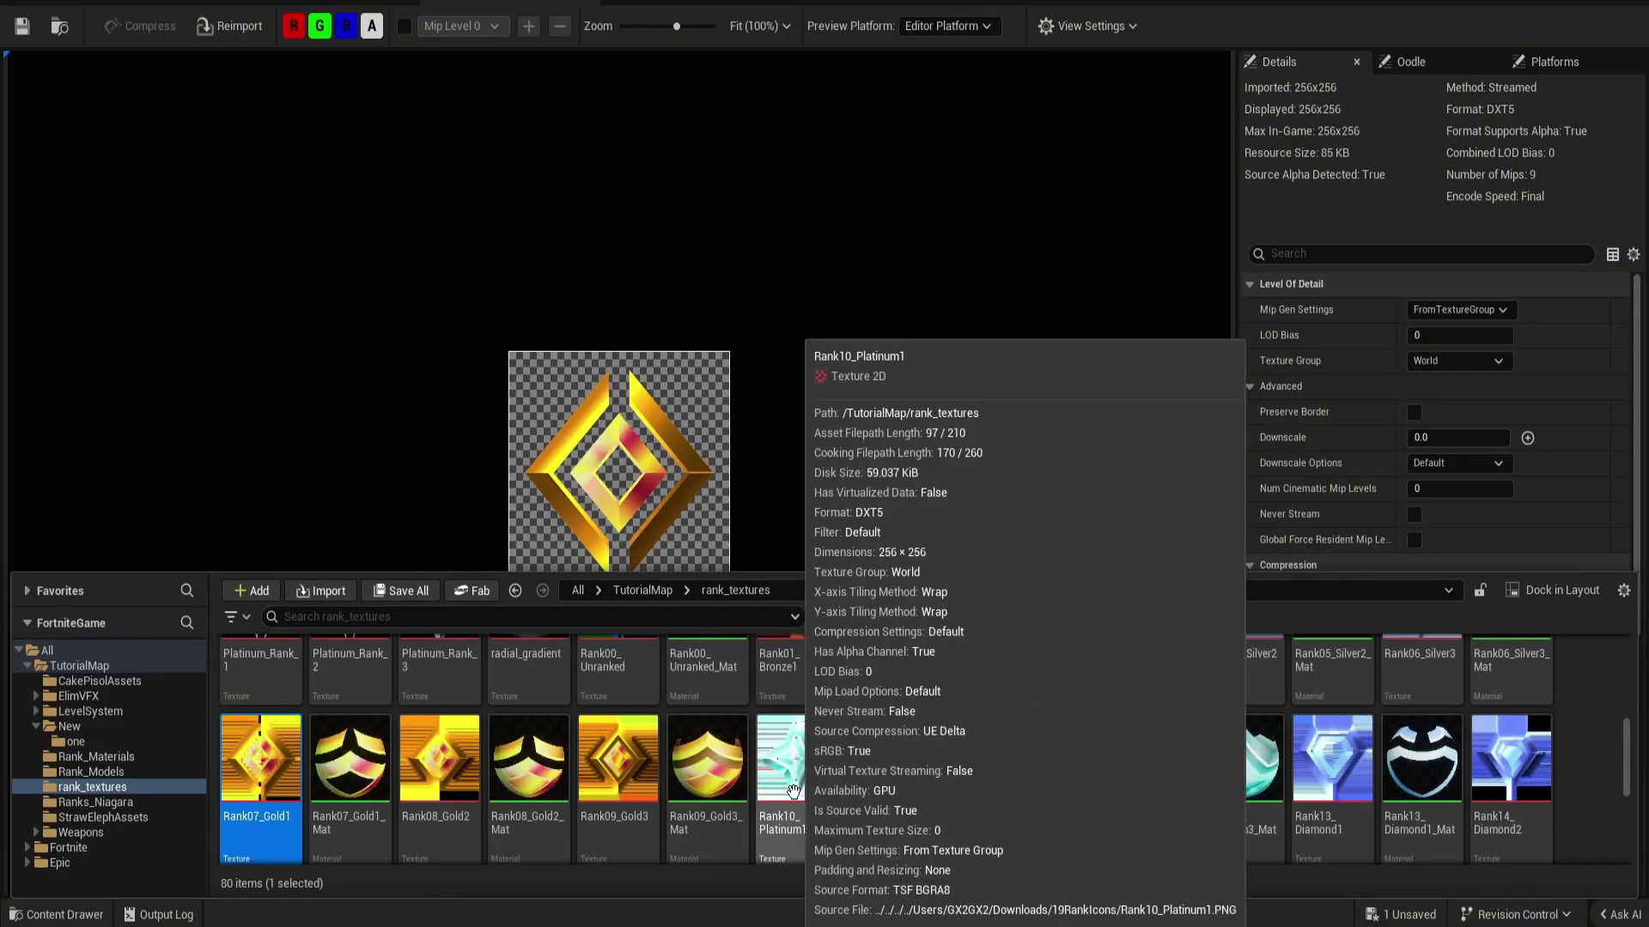
pyautogui.doubleClick(793, 773)
# Open the Rank13_Diamond1 and Rank16_Elite textures, then bring the rank_textures folder back up.
pyautogui.hotkey('ctrl', 'space')
pyautogui.scroll(-1, 1031, 756)
pyautogui.doubleClick(1332, 739)
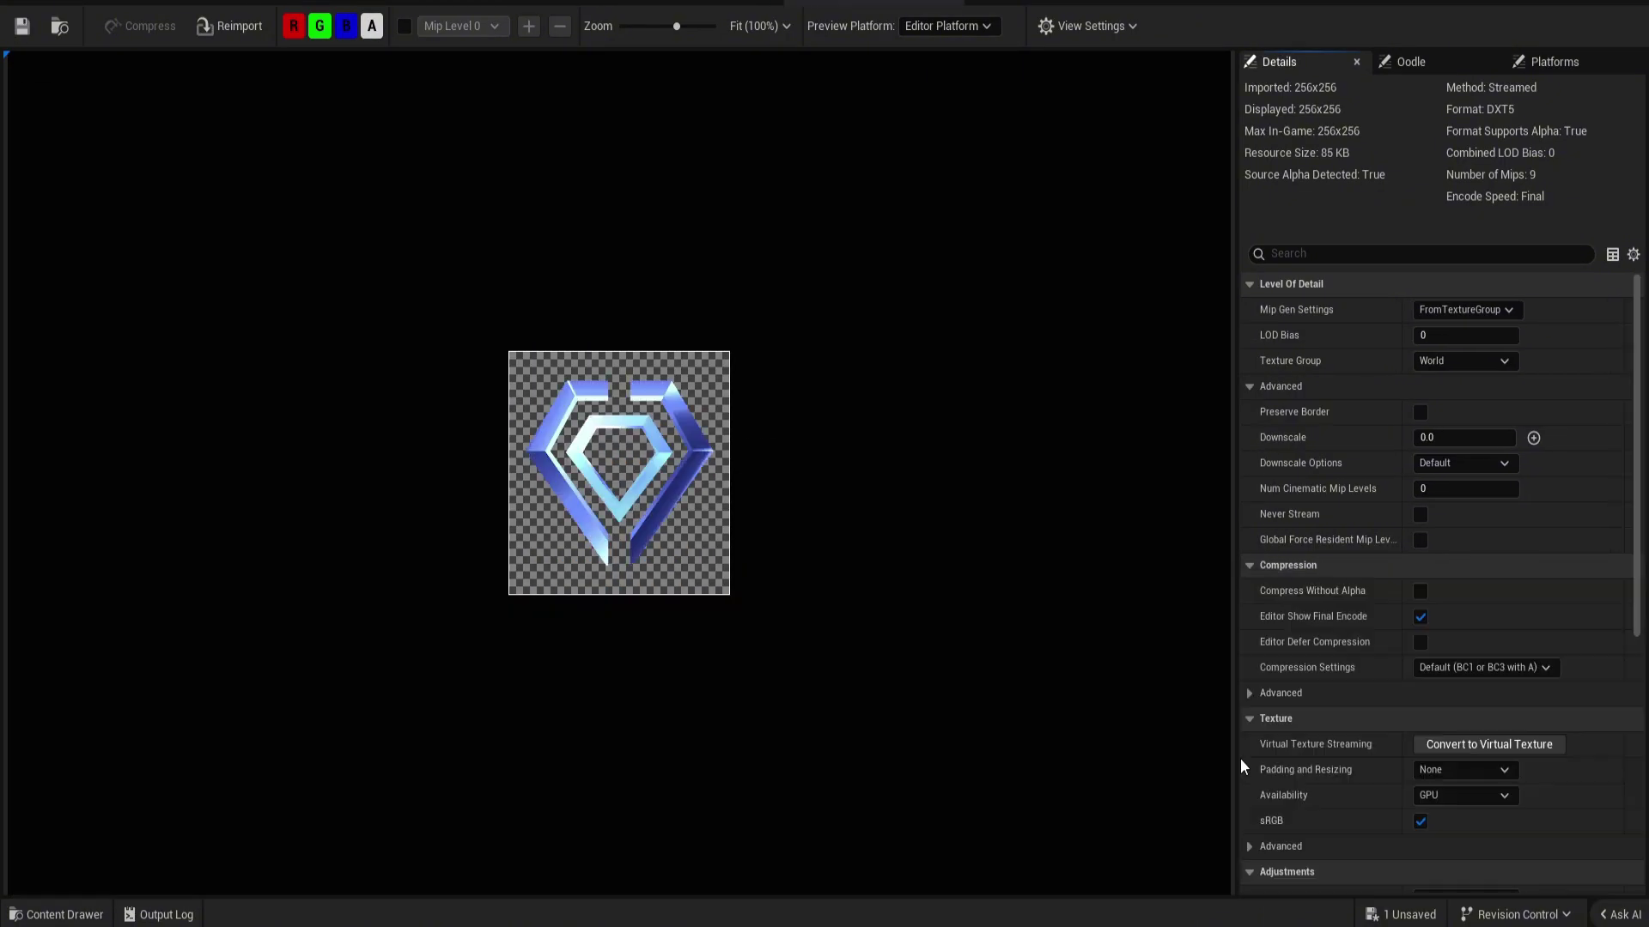
pyautogui.hotkey('ctrl', 'space')
pyautogui.scroll(-1, 601, 772)
pyautogui.doubleClick(529, 777)
pyautogui.hotkey('ctrl', 'space')
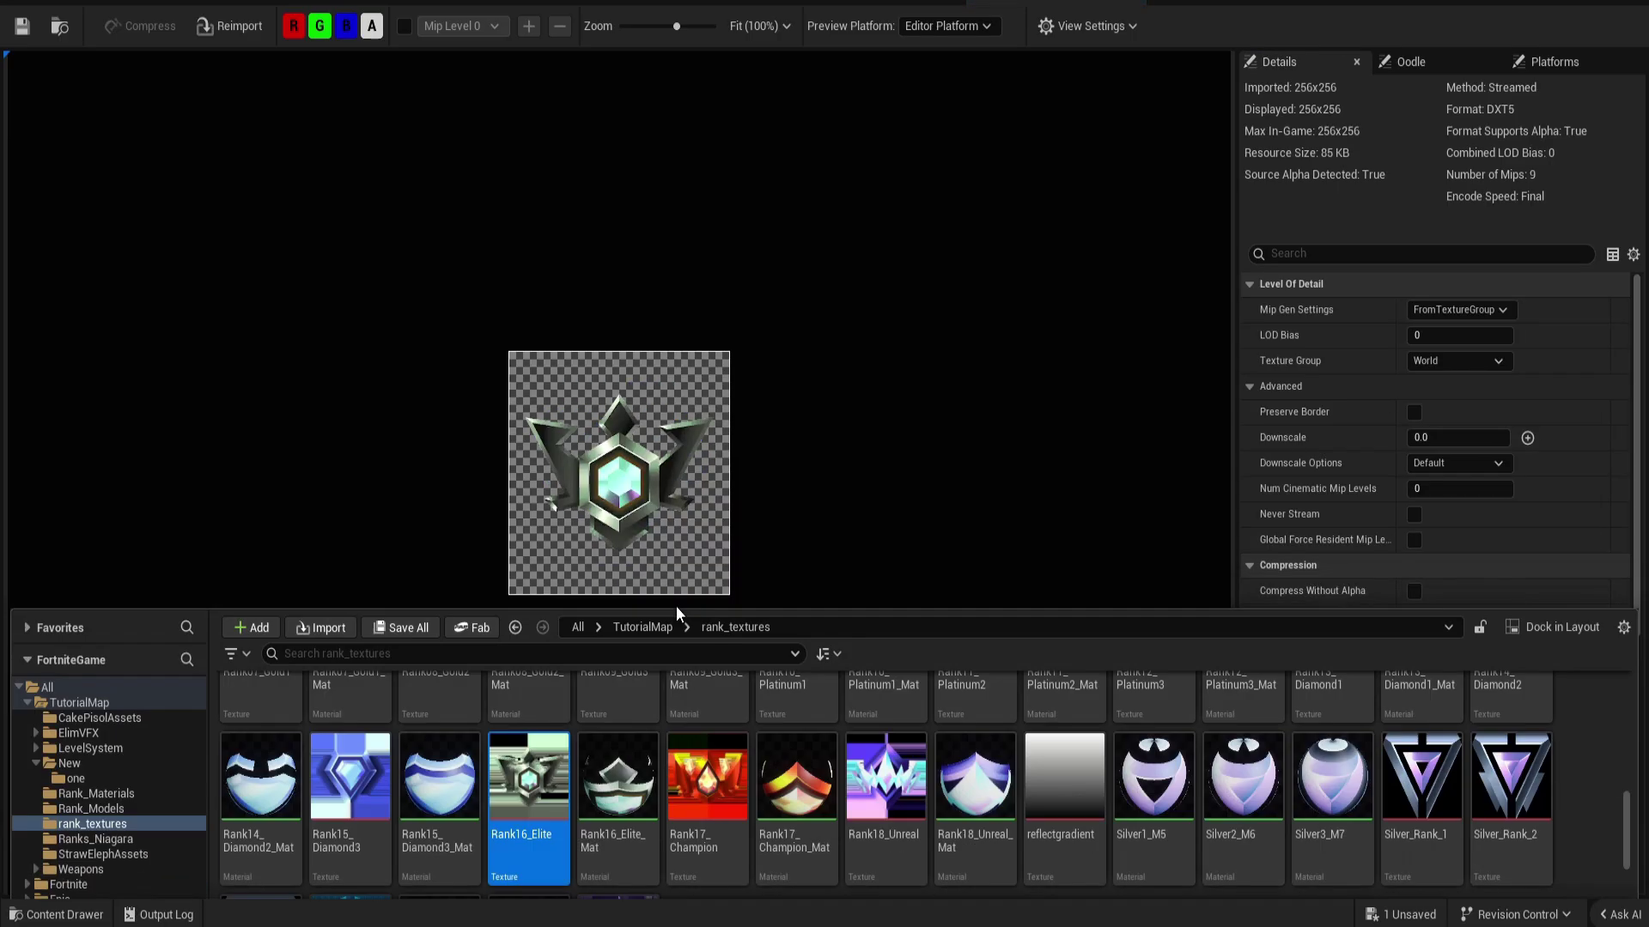
# Open the Rank17_Champion and Rank18_Unreal textures from the rank_textures folder.
pyautogui.scroll(-1, 687, 739)
pyautogui.doubleClick(706, 678)
pyautogui.hotkey('ctrl', 'space')
pyautogui.doubleClick(886, 678)
pyautogui.hotkey('ctrl', 'space')
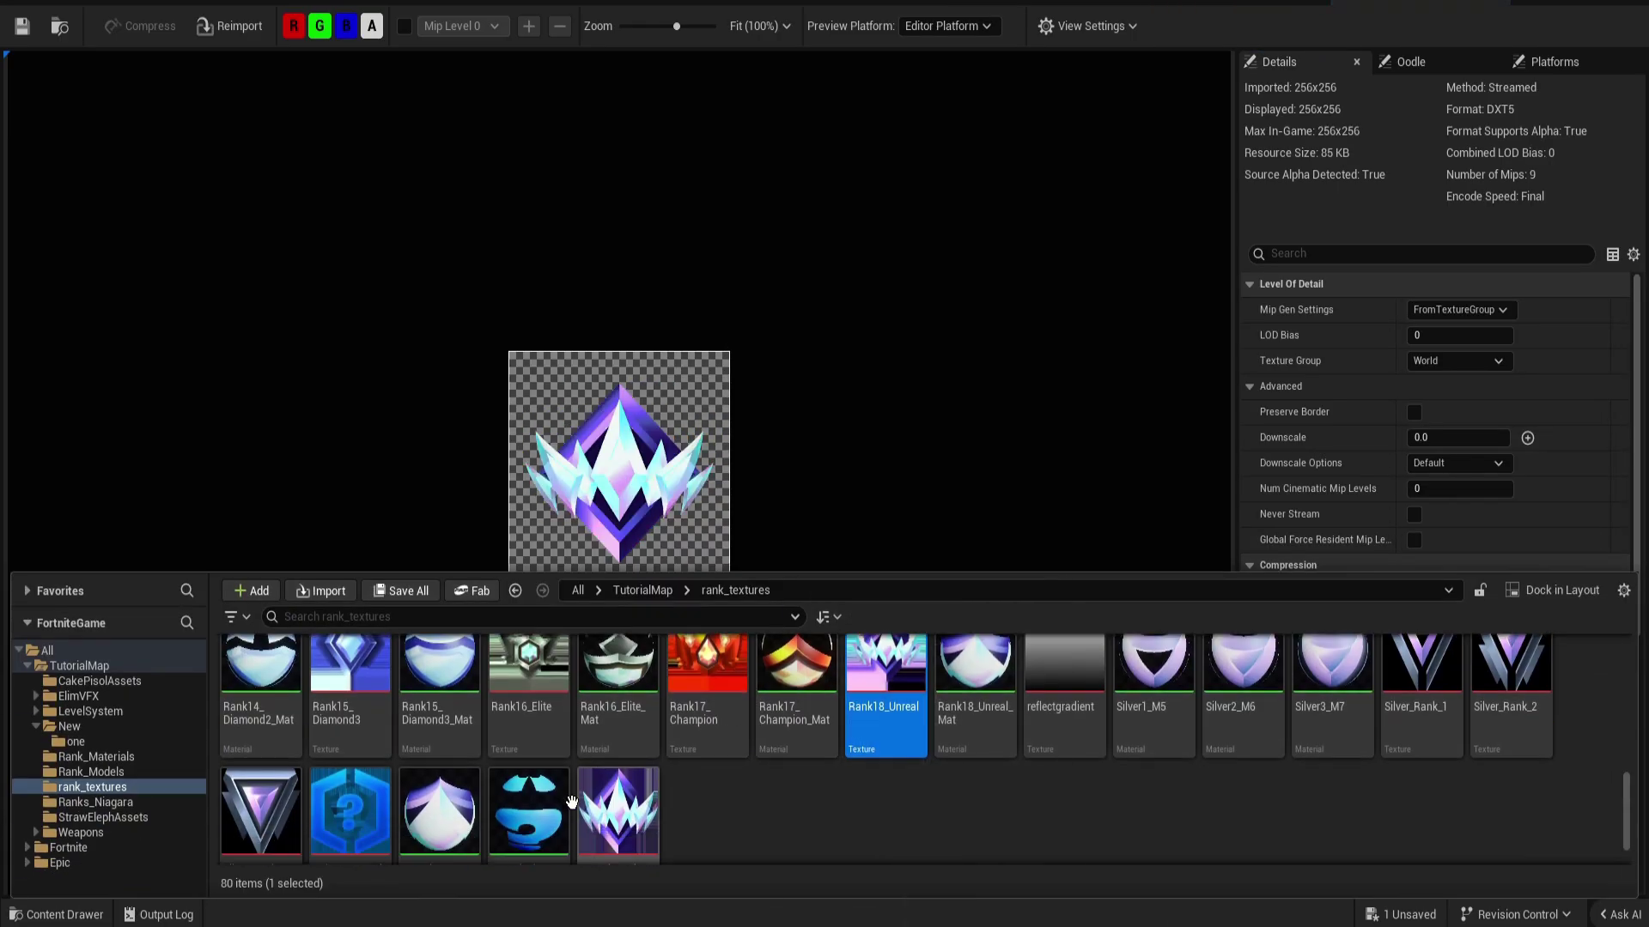
# Open the blue question-mark texture and shrink the texture editor window so it sits beside the Rank Ui device's properties.
pyautogui.scroll(-1, 572, 802)
pyautogui.doubleClick(350, 756)
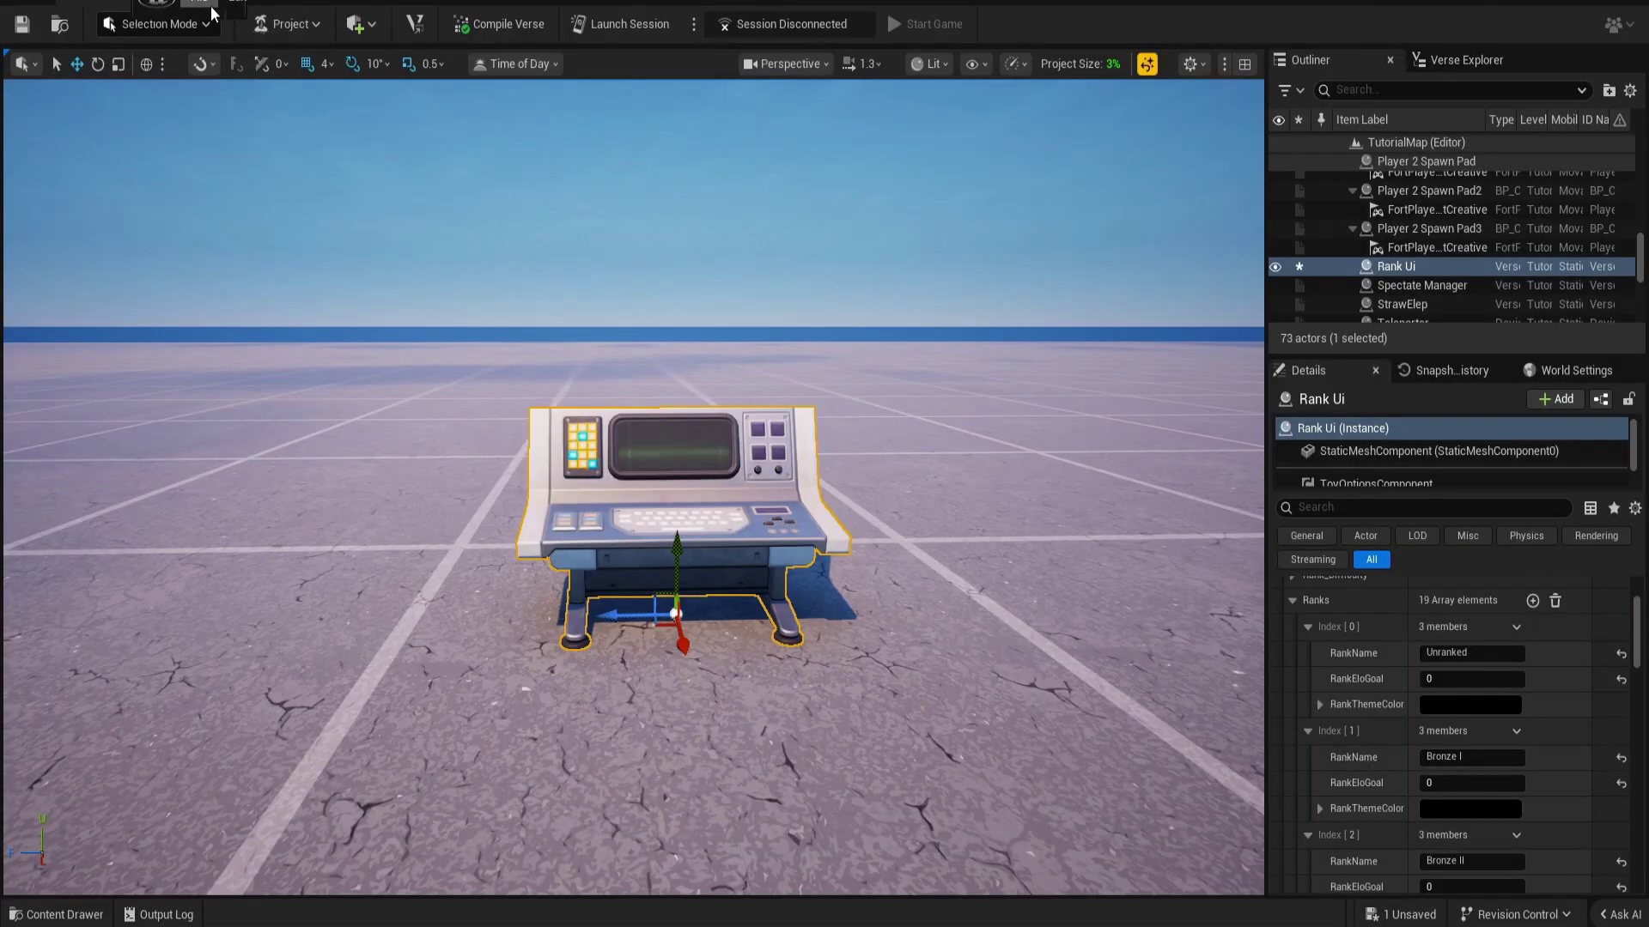
pyautogui.moveTo(212, 14); pyautogui.dragTo(1026, 813)
pyautogui.moveTo(796, 4); pyautogui.dragTo(690, 13)
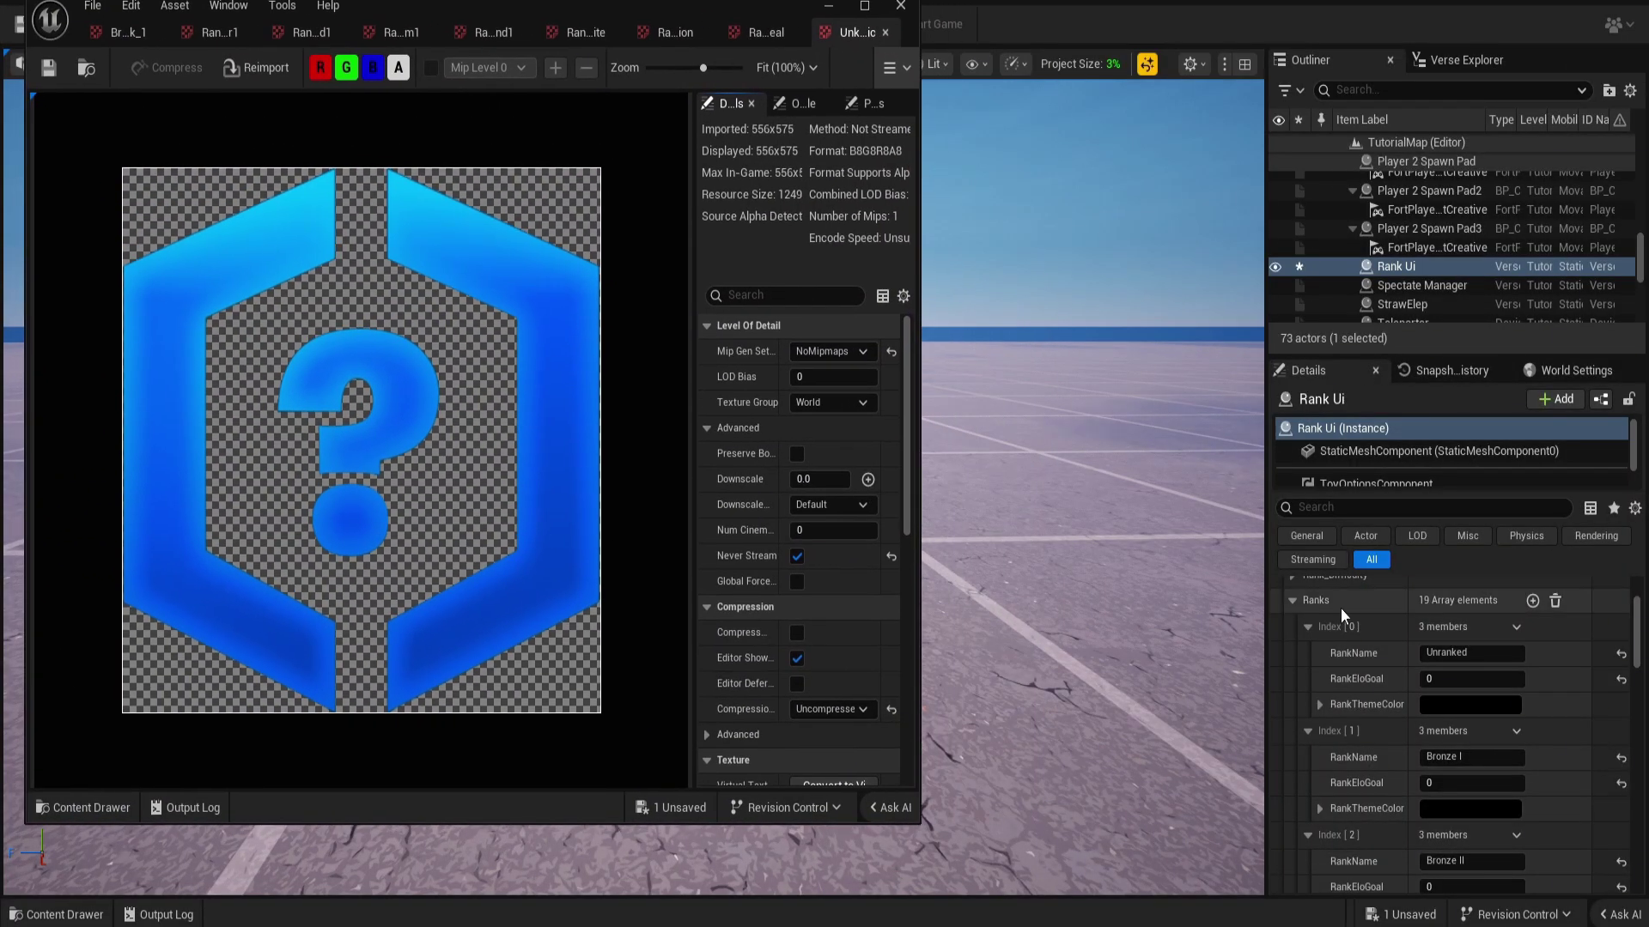
# Set the Unranked theme color by sampling blue from the question-mark texture, and close that texture.
pyautogui.click(1470, 704)
pyautogui.click(1405, 540)
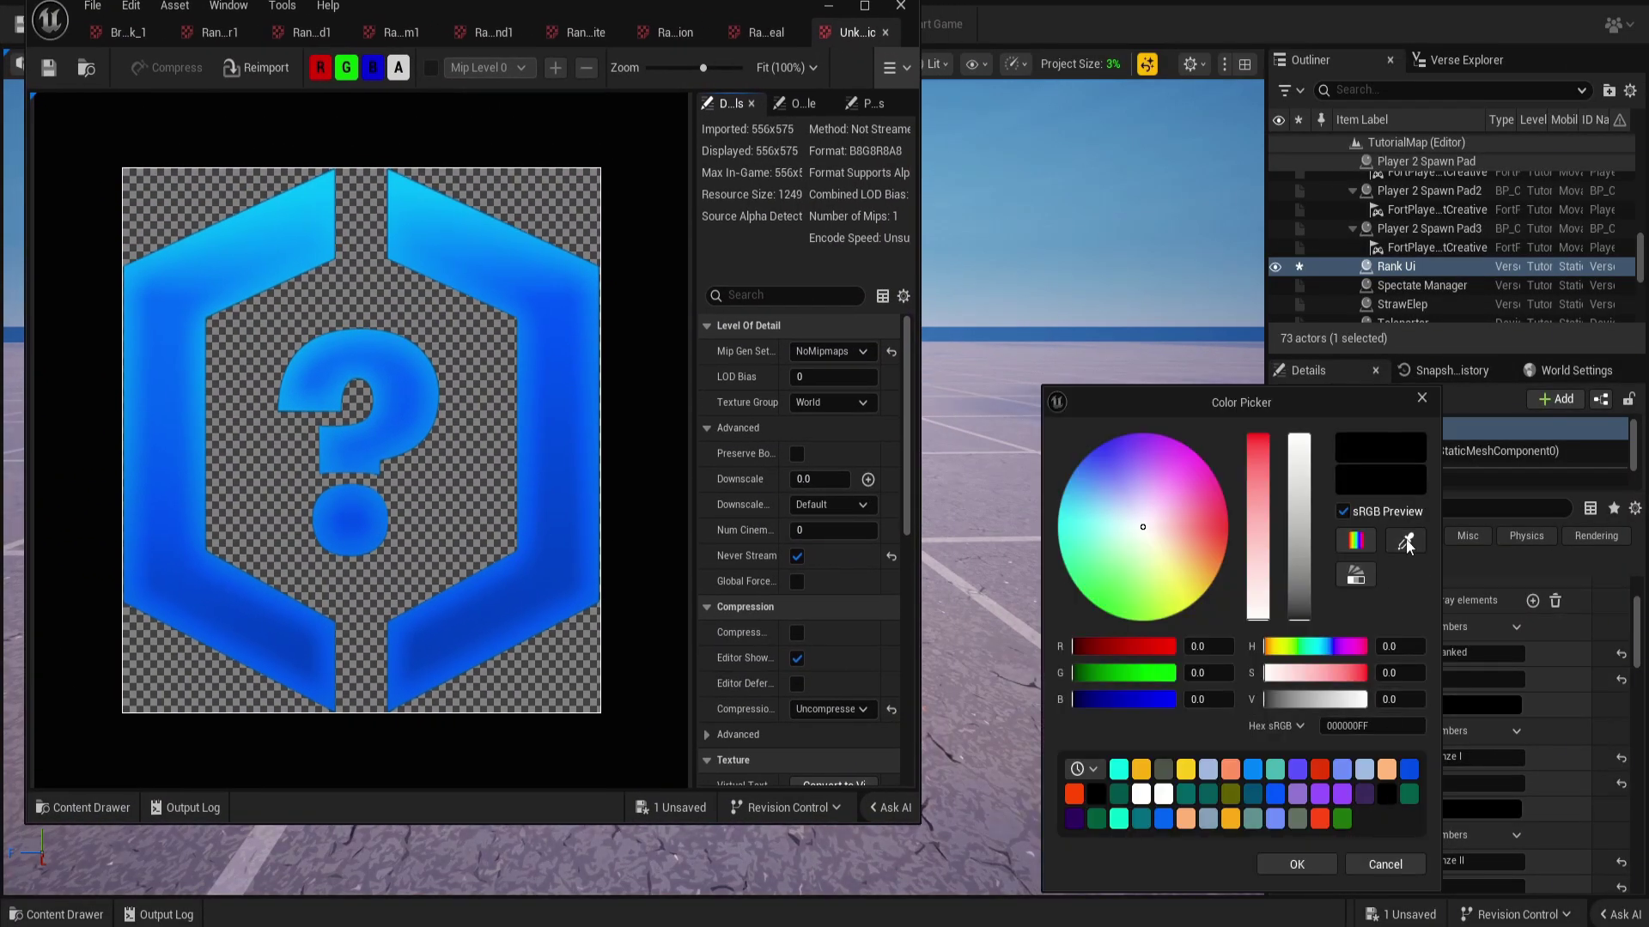
pyautogui.click(552, 374)
pyautogui.click(885, 32)
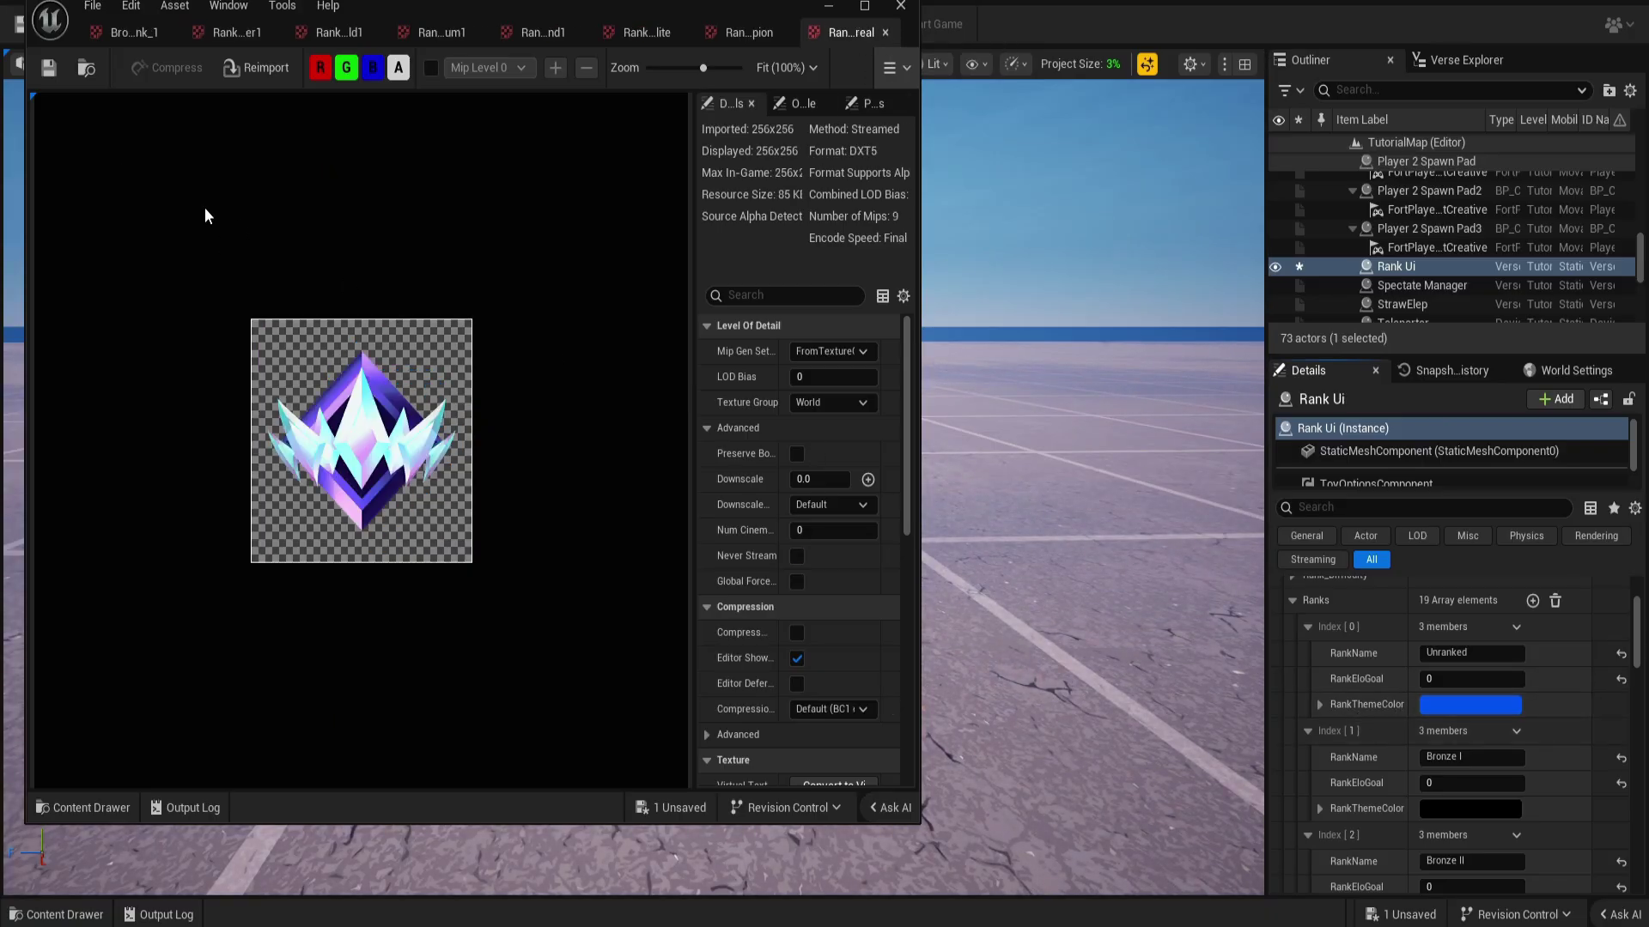
# Set the Bronze I theme color by sampling the orange of the Bronze rank texture.
pyautogui.click(133, 32)
pyautogui.scroll(-3, 1460, 653)
pyautogui.click(1471, 719)
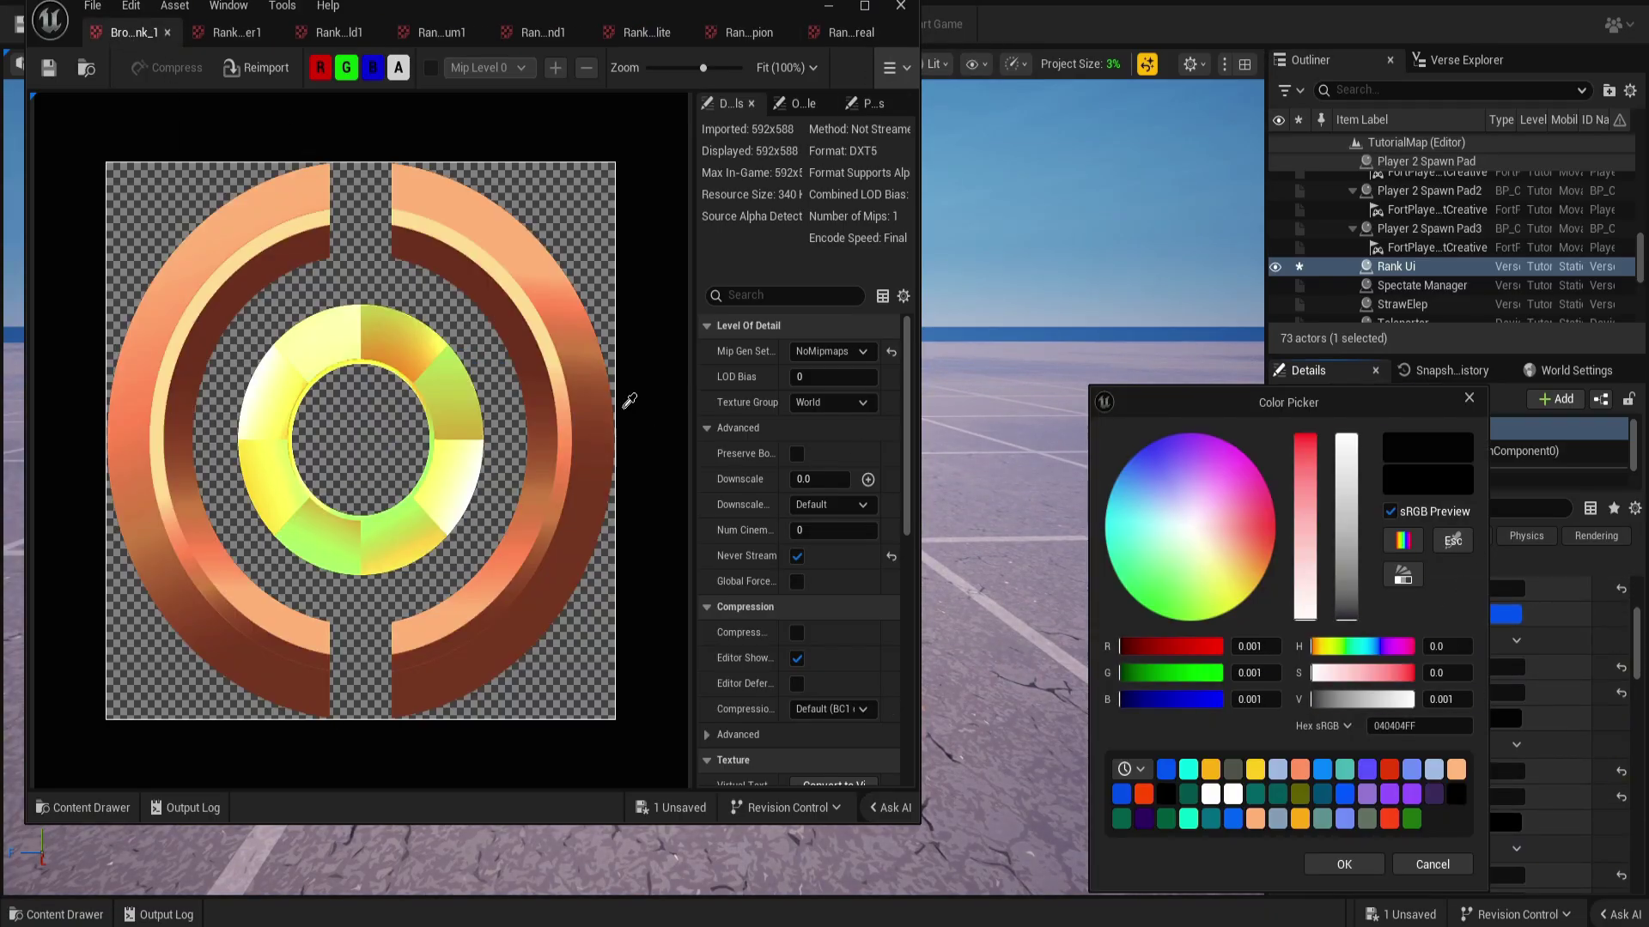
pyautogui.click(1342, 863)
# Copy the Bronze I theme color to the Bronze II and Bronze III ranks.
pyautogui.scroll(-1, 1386, 745)
pyautogui.rightClick(1380, 662)
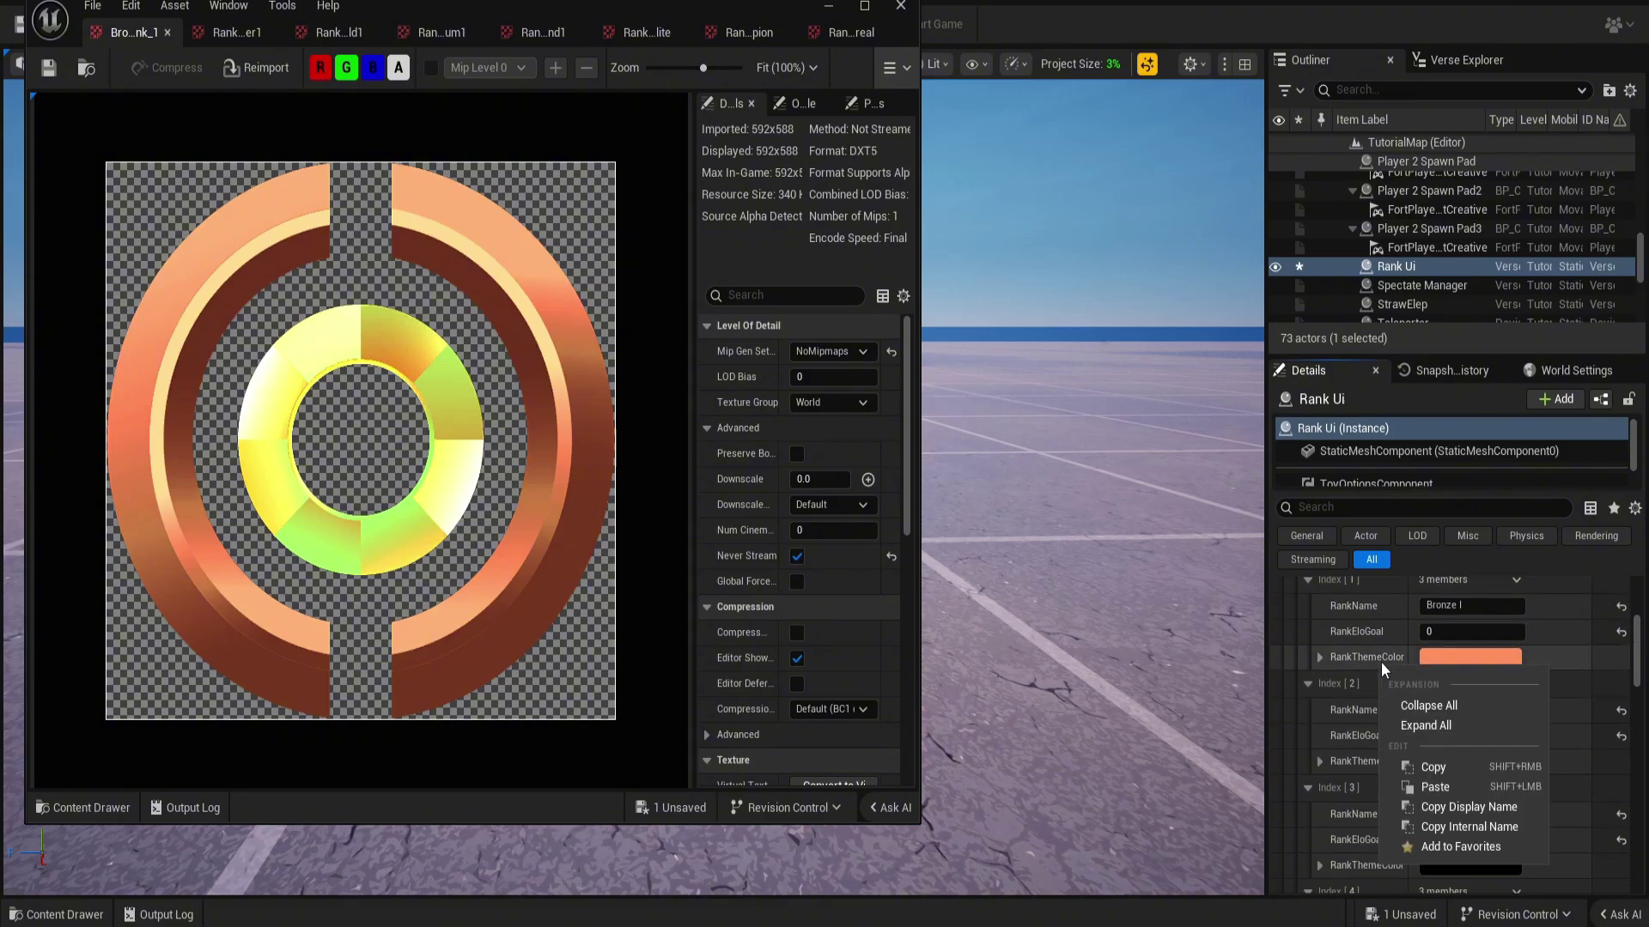
pyautogui.keyDown('shift'); pyautogui.rightClick(1381, 660); pyautogui.keyUp('shift')
pyautogui.scroll(-1, 1401, 735)
pyautogui.rightClick(1384, 699)
pyautogui.click(1431, 824)
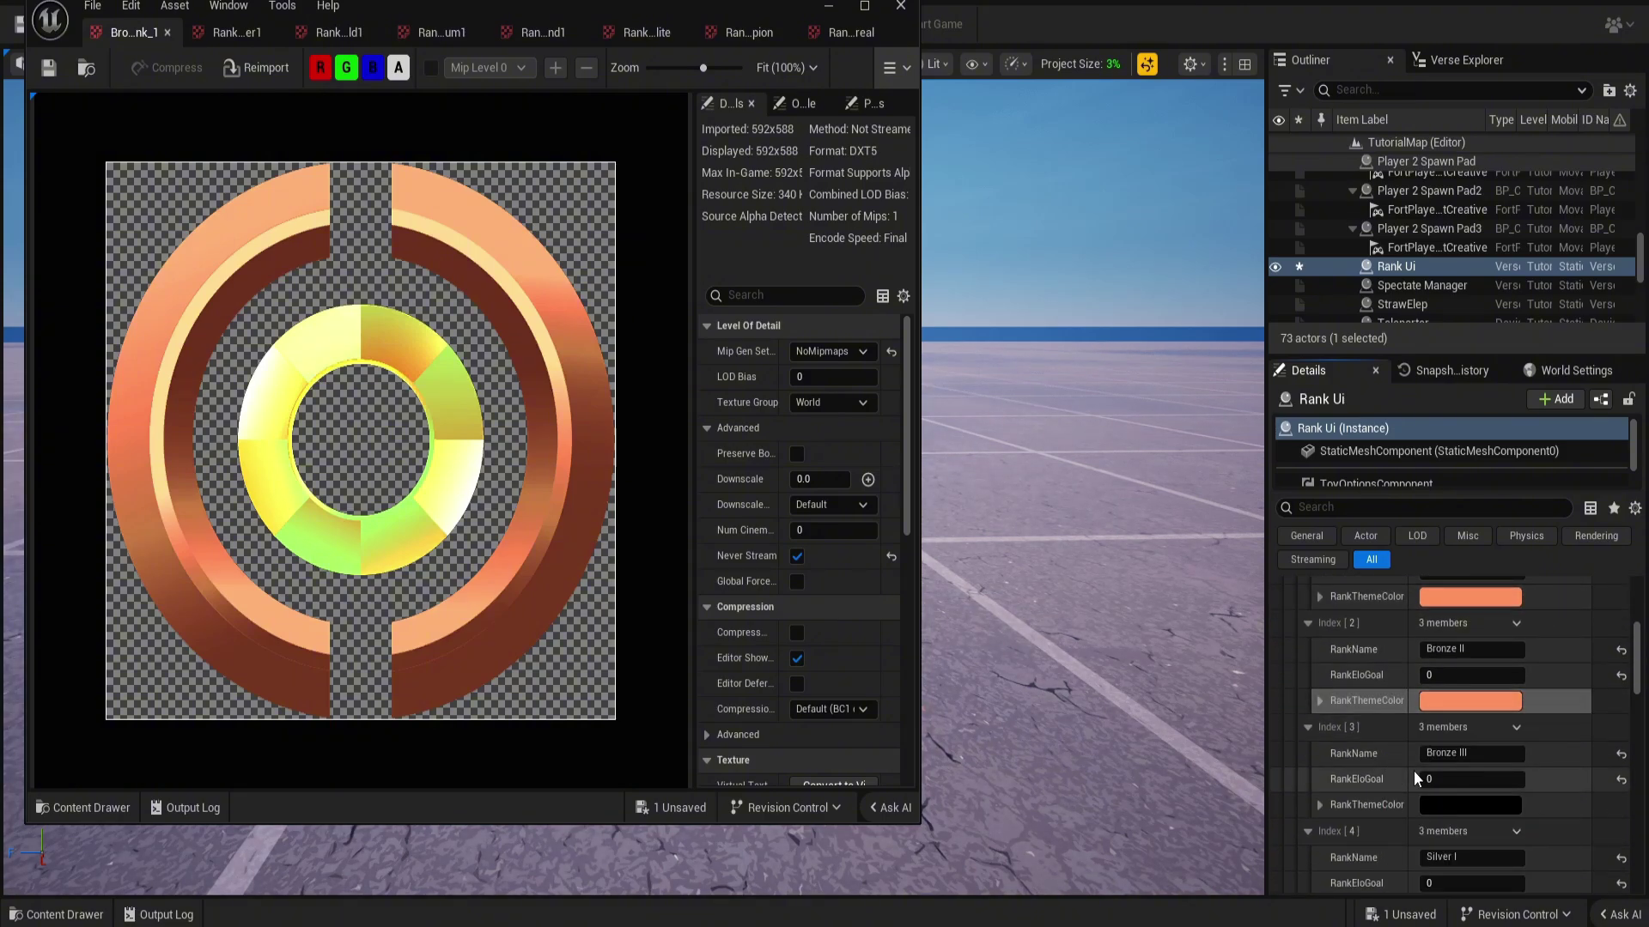
pyautogui.scroll(-1, 1419, 778)
pyautogui.rightClick(1386, 745)
pyautogui.click(1440, 664)
# Close the Bronze texture and set the Silver I theme color by sampling light blue from the Silver texture.
pyautogui.scroll(-2, 1441, 670)
pyautogui.click(168, 32)
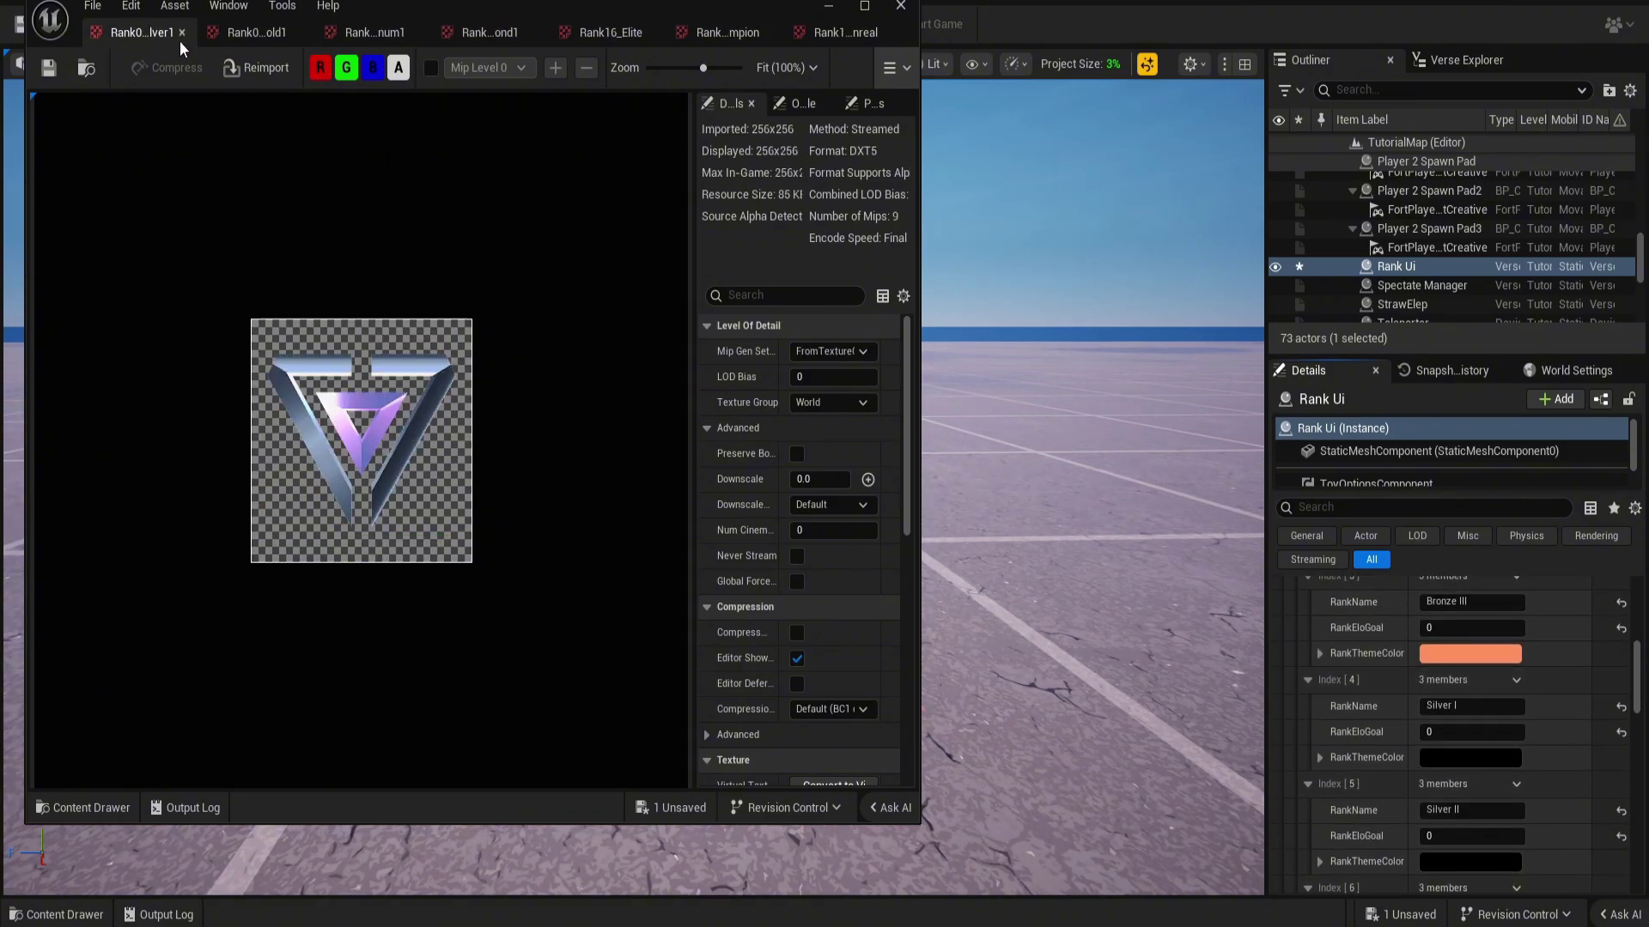
pyautogui.click(1505, 761)
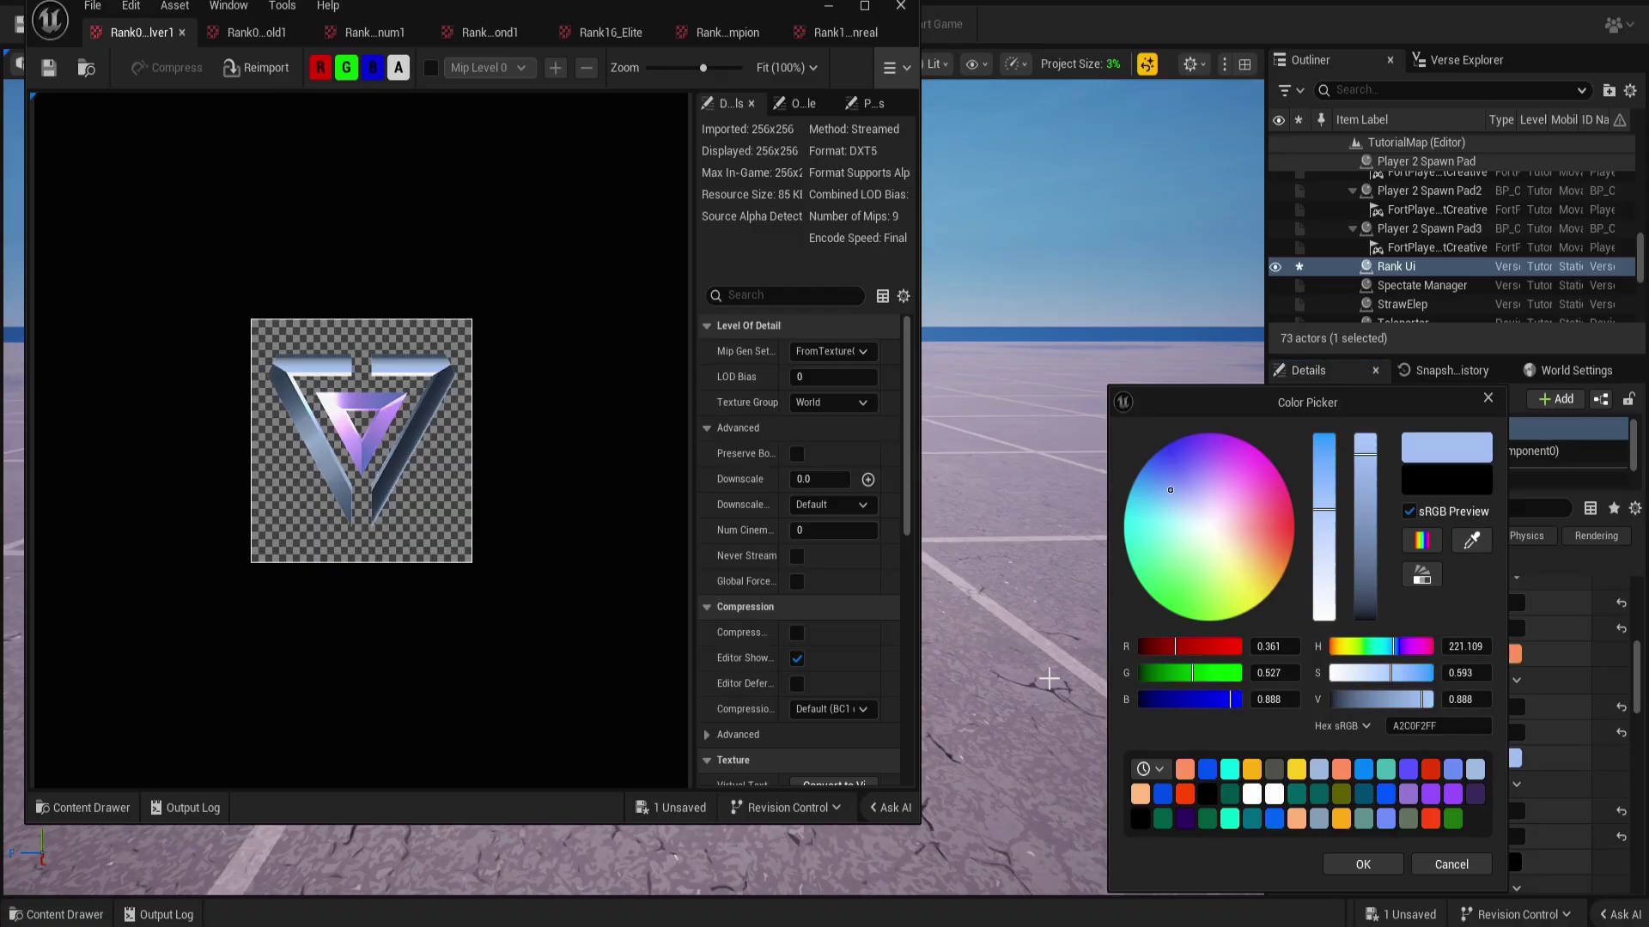
pyautogui.click(1356, 864)
# Copy the Silver I theme color to the Silver II and Silver III ranks.
pyautogui.rightClick(1374, 758)
pyautogui.click(1427, 670)
pyautogui.scroll(-4, 1409, 726)
pyautogui.rightClick(1388, 741)
pyautogui.click(1432, 664)
pyautogui.scroll(-4, 1392, 727)
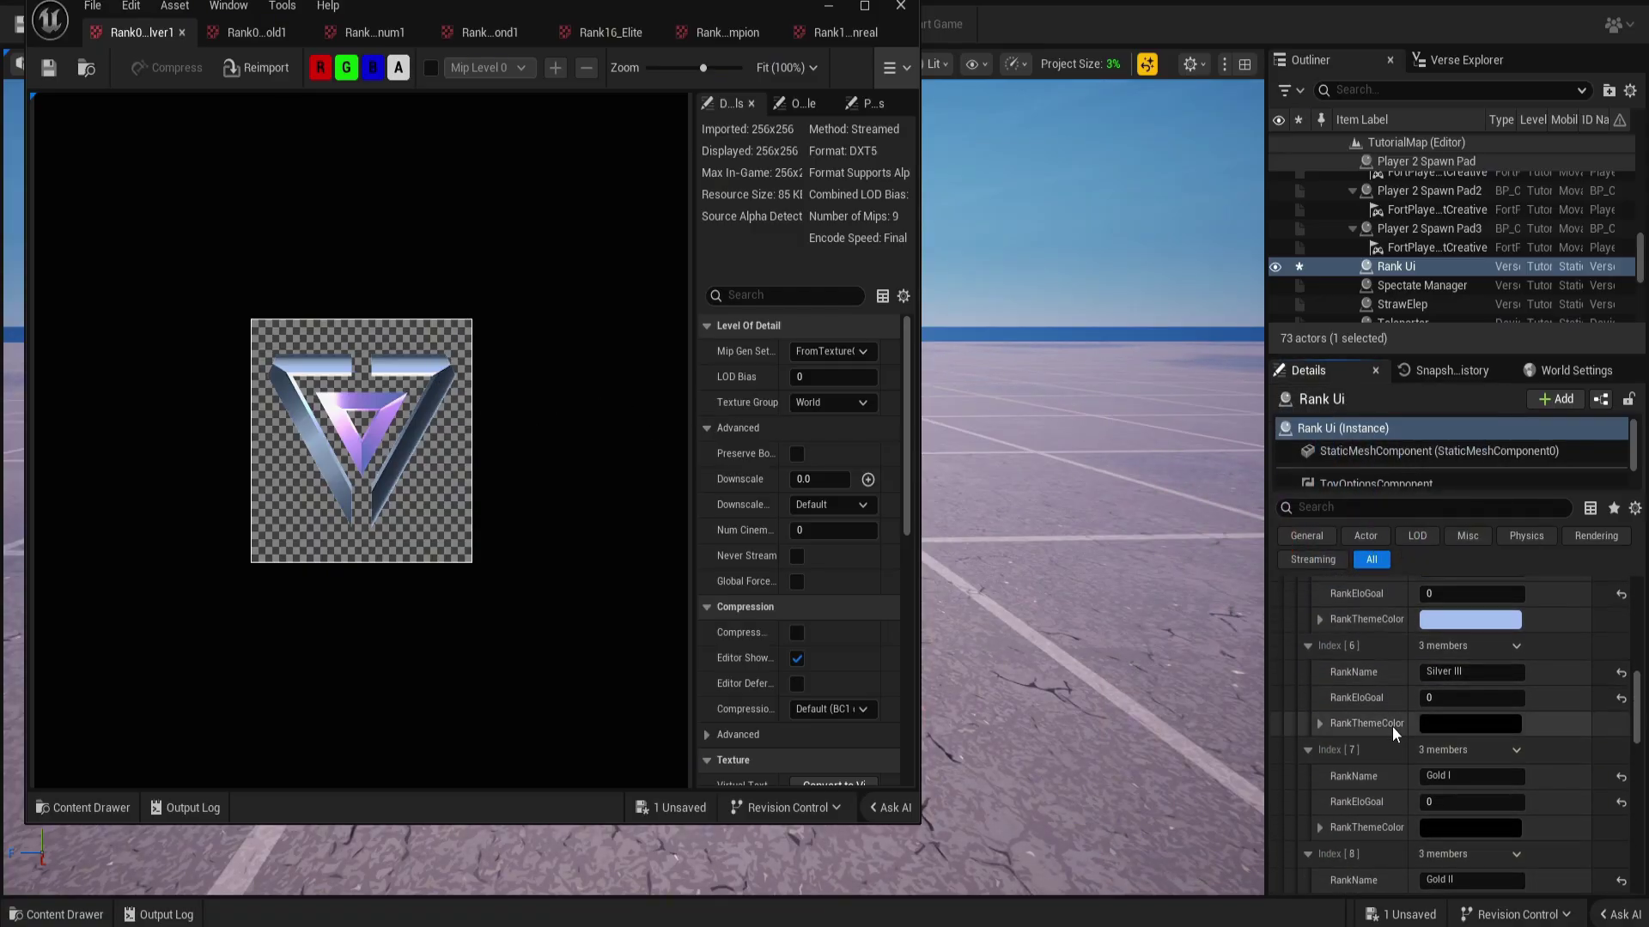
pyautogui.rightClick(1393, 727)
pyautogui.click(1434, 826)
pyautogui.scroll(-1, 1434, 773)
# Close the Silver texture and set the Gold I theme color by sampling golden orange from Rank07_Gold1.
pyautogui.click(181, 32)
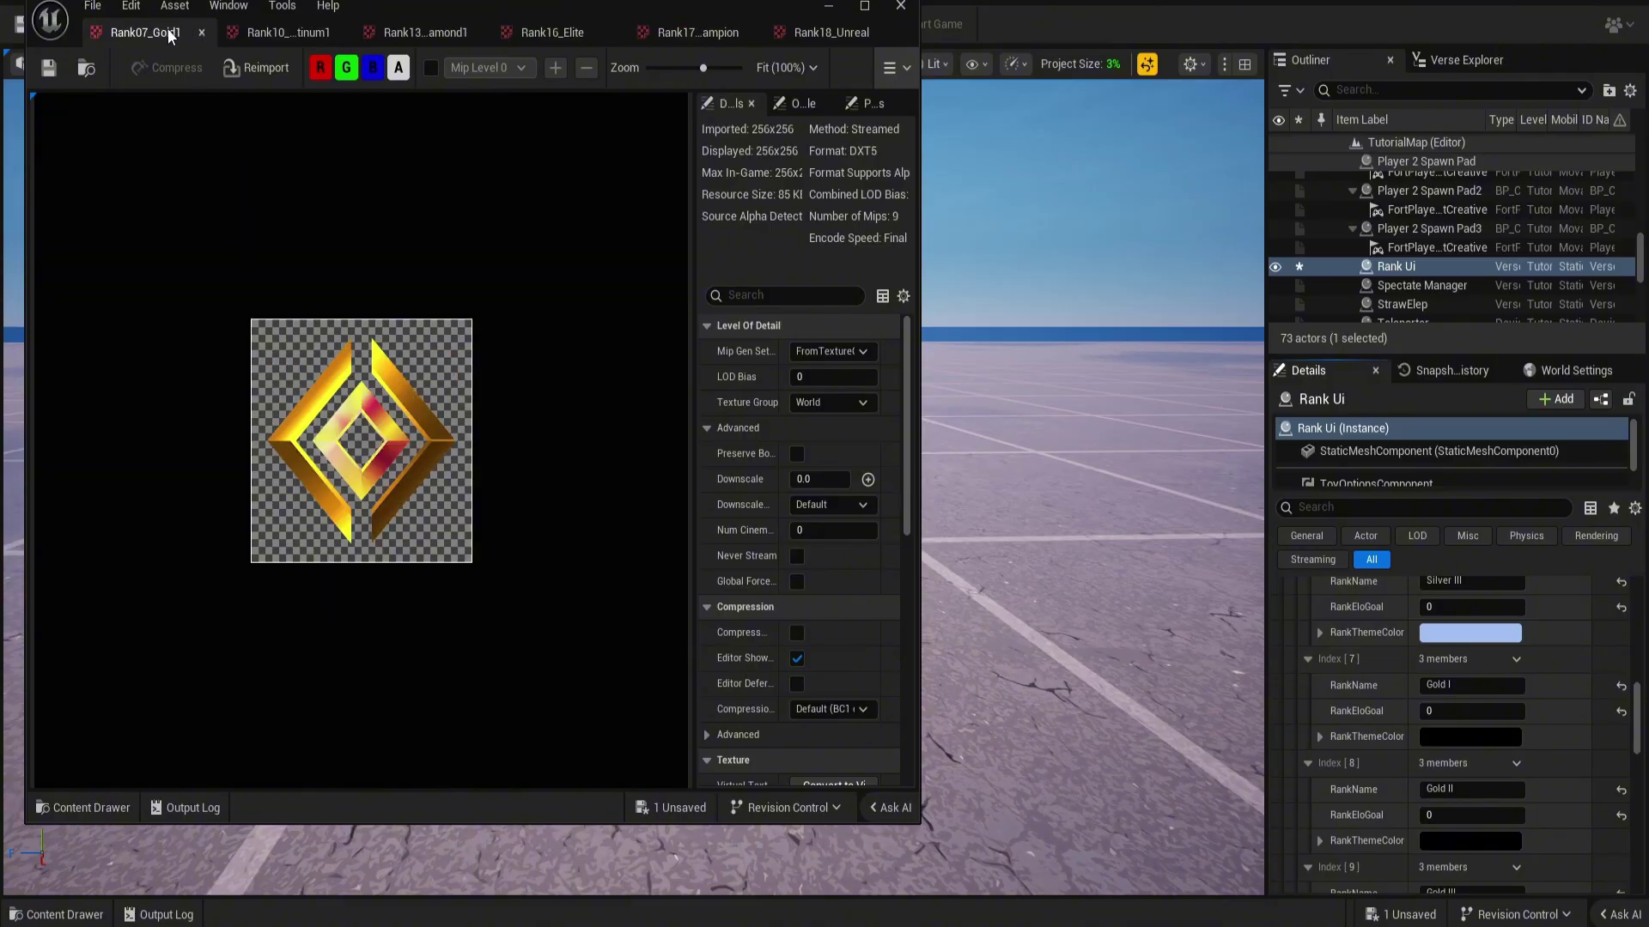
pyautogui.click(1507, 736)
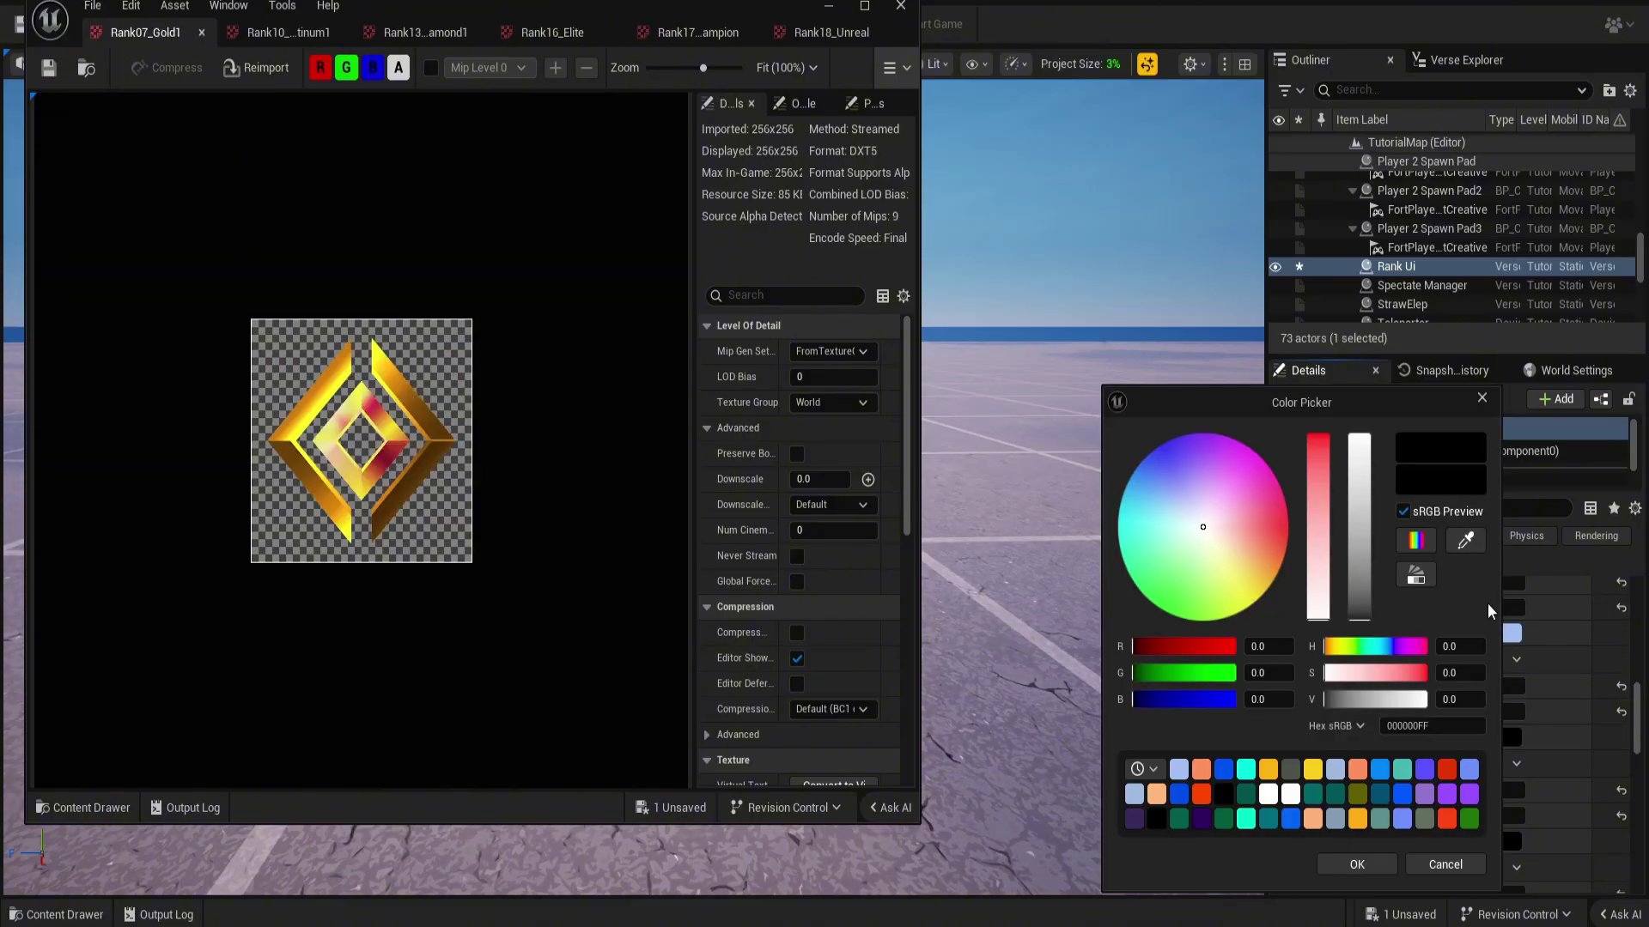
pyautogui.click(1363, 866)
# Copy the Gold I theme color to the Gold II and Gold III ranks.
pyautogui.rightClick(1394, 739)
pyautogui.click(1437, 641)
pyautogui.scroll(-2, 1431, 679)
pyautogui.rightClick(1409, 728)
pyautogui.click(1440, 845)
pyautogui.scroll(-1, 1410, 773)
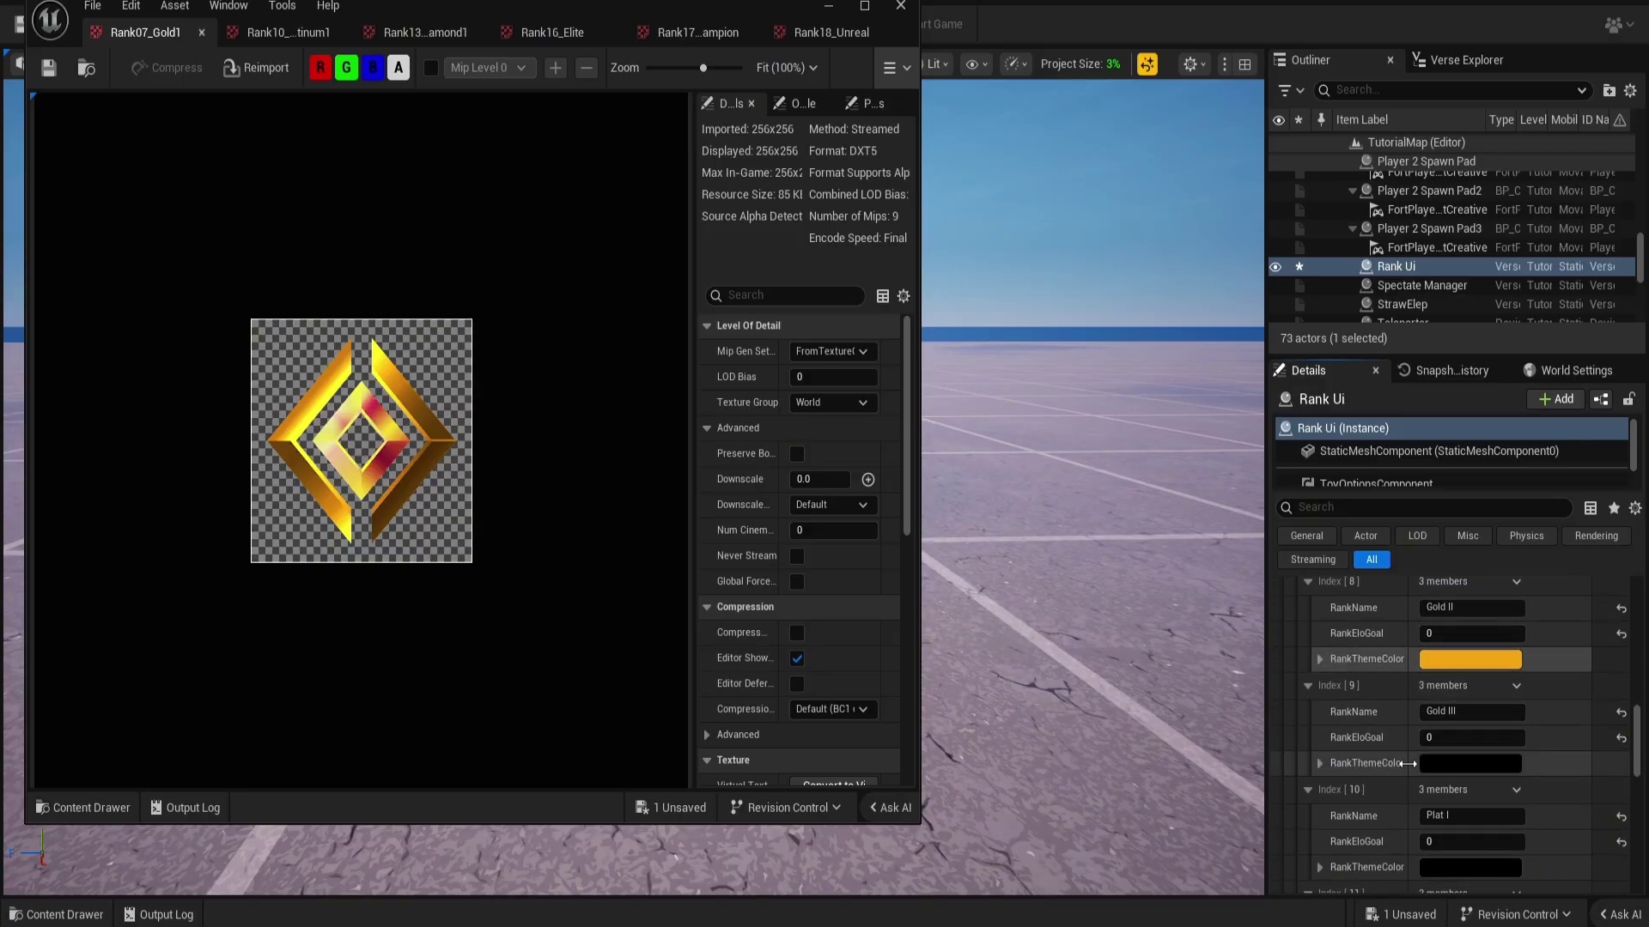
pyautogui.rightClick(1407, 763)
pyautogui.click(1430, 635)
pyautogui.scroll(-4, 1404, 699)
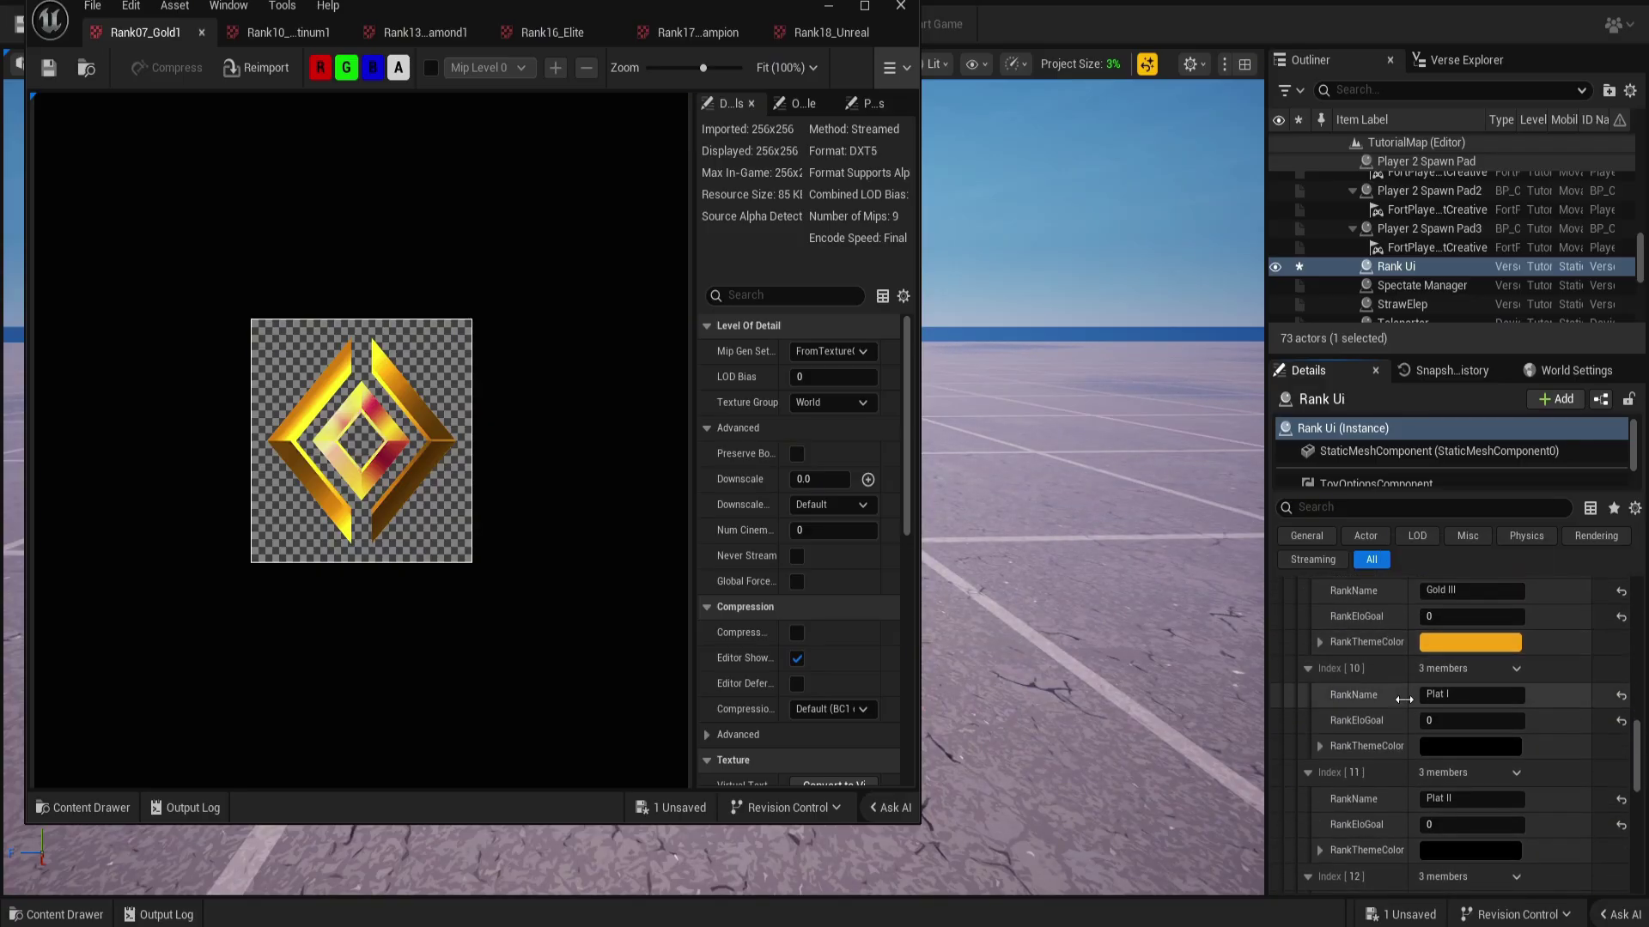
# Close the Gold texture and set the Plat I theme color by sampling teal from Rank10_Platinum1.
pyautogui.click(201, 32)
pyautogui.scroll(-2, 1485, 690)
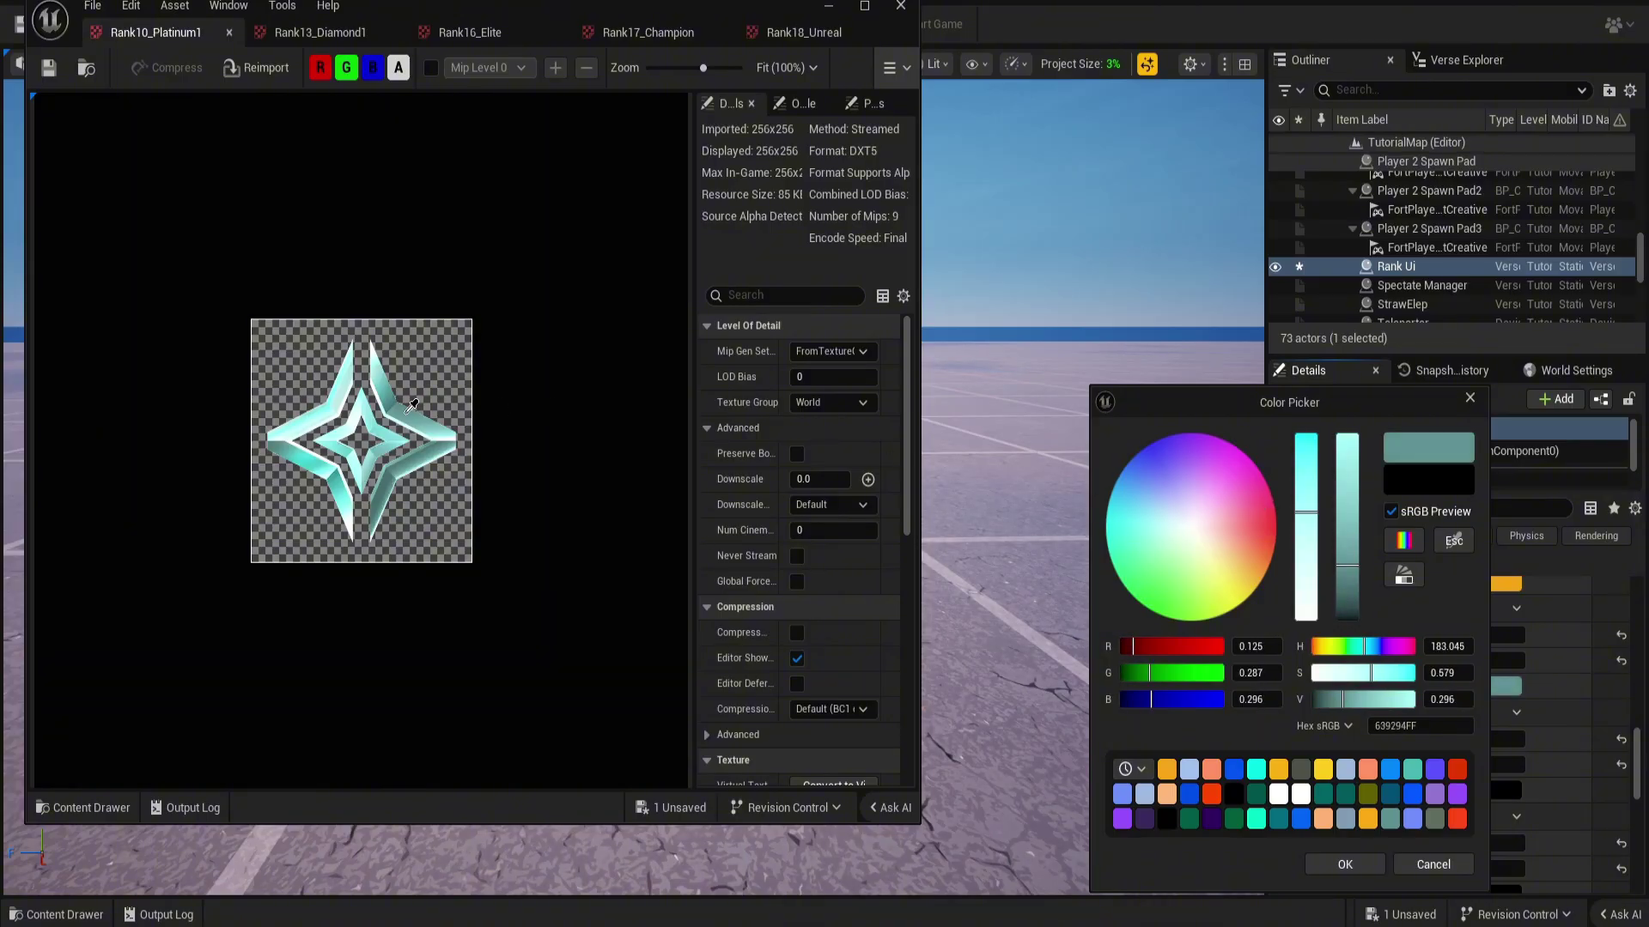
pyautogui.click(415, 429)
pyautogui.click(1345, 865)
# Copy the Plat I theme color to the Plat II and Plat III ranks.
pyautogui.rightClick(1370, 686)
pyautogui.click(1425, 787)
pyautogui.scroll(-1, 1395, 769)
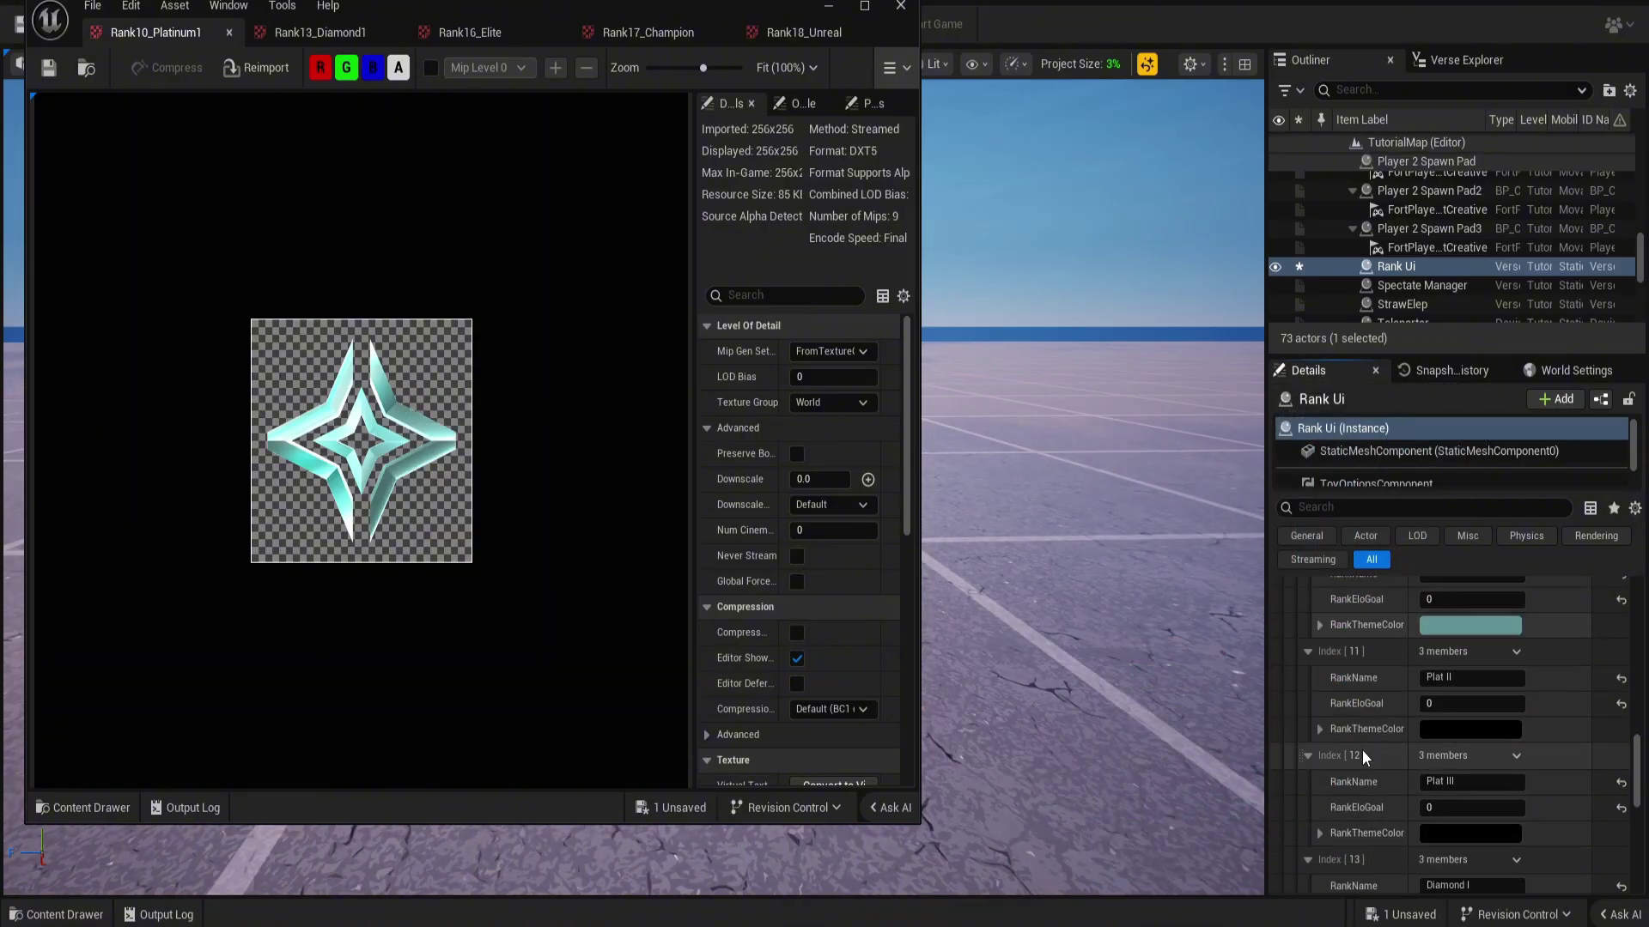
pyautogui.rightClick(1360, 733)
pyautogui.click(1408, 657)
pyautogui.scroll(-2, 1395, 709)
pyautogui.rightClick(1376, 708)
pyautogui.click(1430, 828)
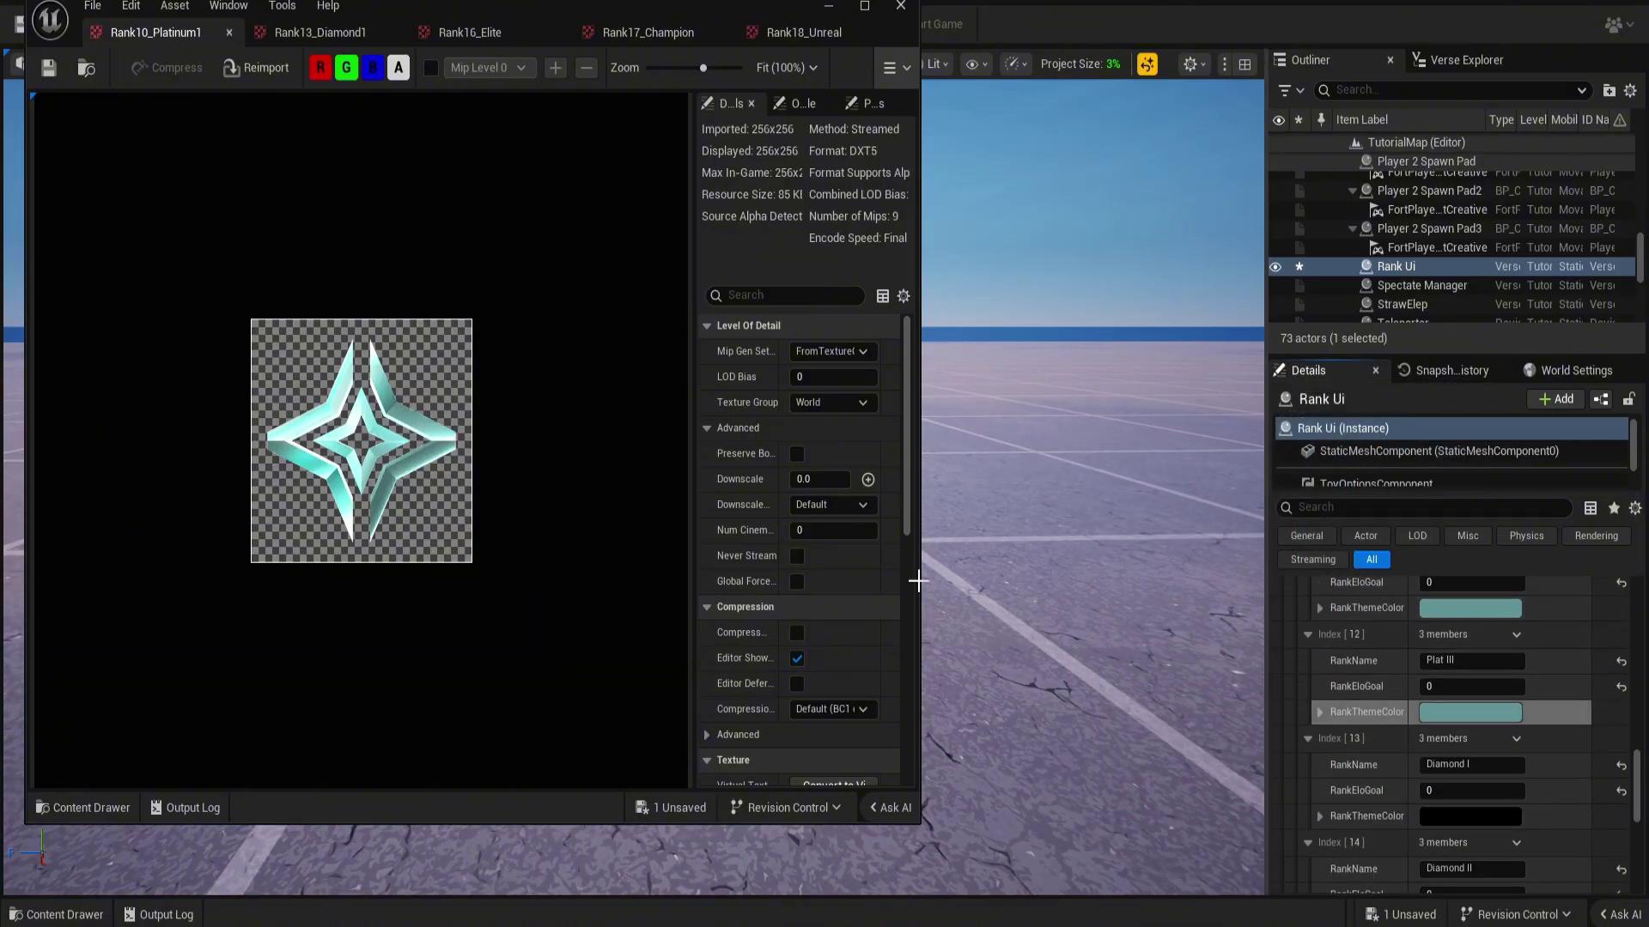
# Close the Platinum texture and set the Diamond I theme color by sampling blue from Rank13_Diamond1.
pyautogui.click(228, 34)
pyautogui.scroll(-3, 1411, 706)
pyautogui.click(1449, 694)
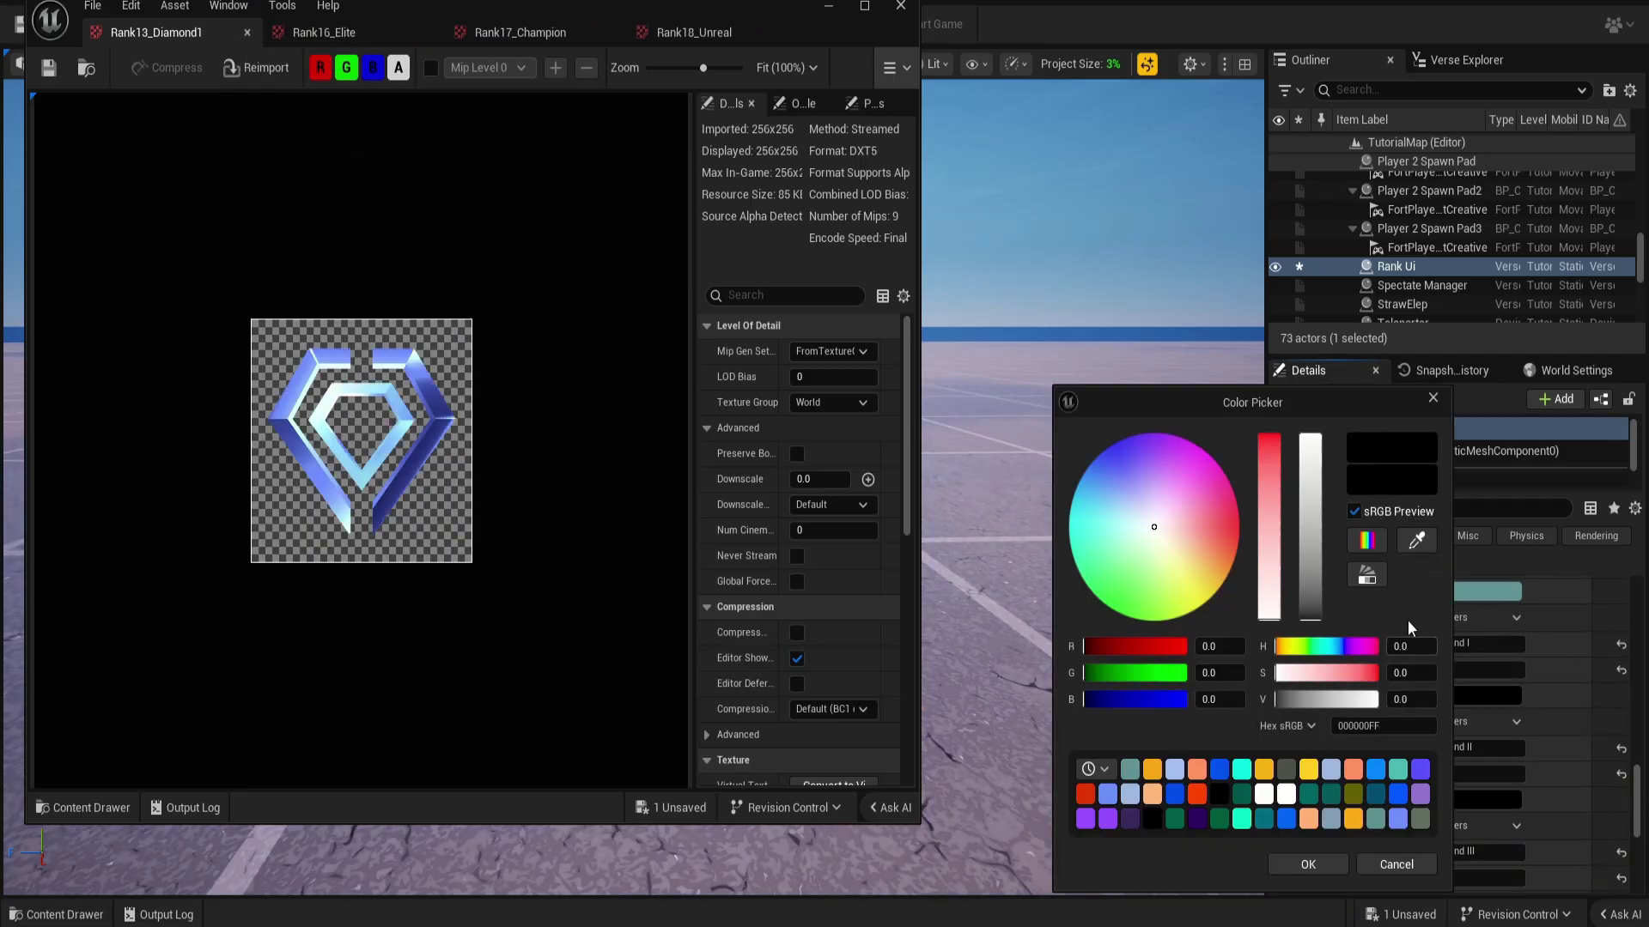
pyautogui.click(408, 382)
pyautogui.click(1288, 862)
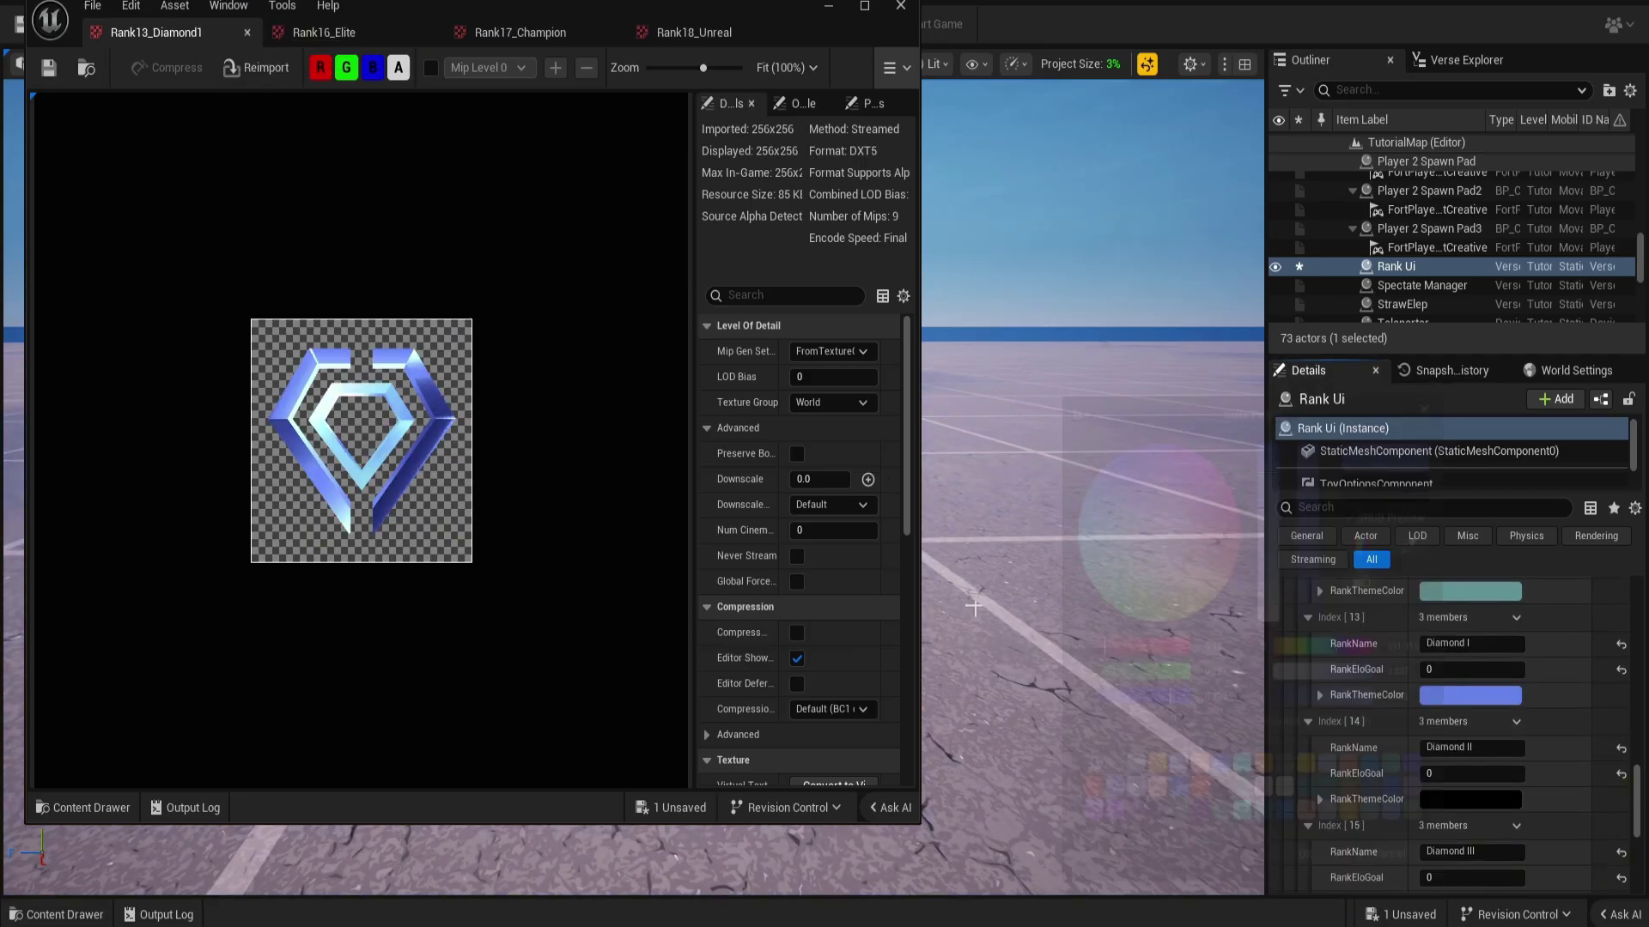
# Copy the Diamond I theme color to the Diamond II and Diamond III ranks.
pyautogui.rightClick(1400, 697)
pyautogui.click(1449, 802)
pyautogui.scroll(-2, 1408, 756)
pyautogui.rightClick(1376, 709)
pyautogui.click(1422, 828)
pyautogui.rightClick(1392, 809)
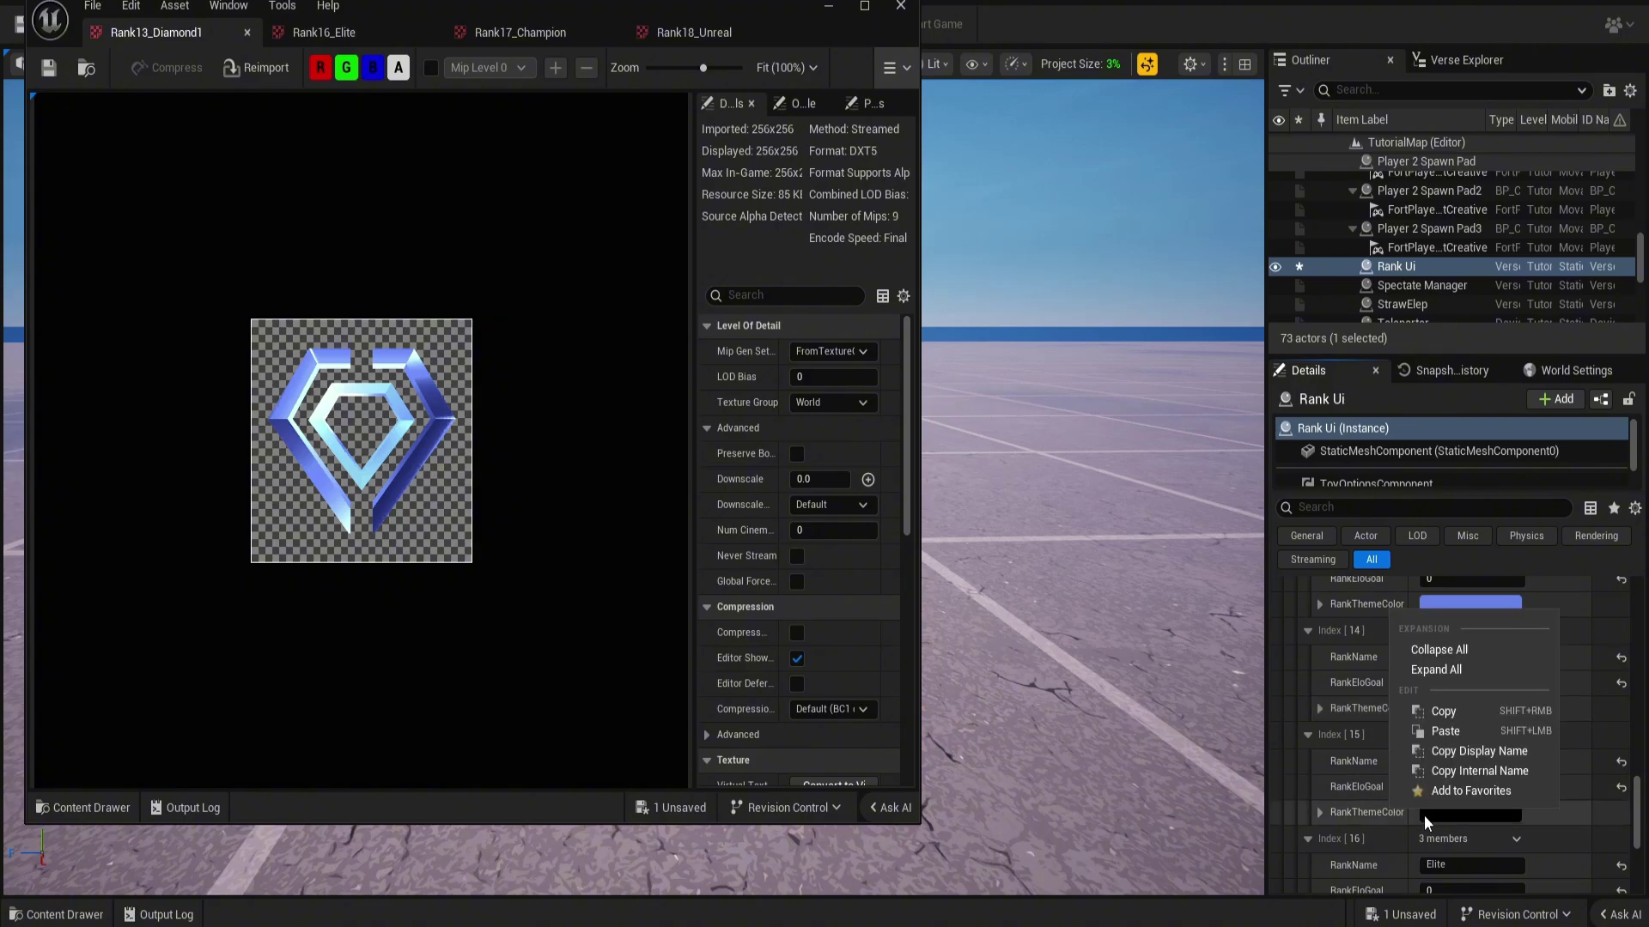
pyautogui.click(1429, 731)
pyautogui.scroll(-1, 1410, 756)
# Close the Diamond texture and set the Elite theme color by sampling dark gray from Rank16_Elite.
pyautogui.click(248, 31)
pyautogui.scroll(-2, 1460, 739)
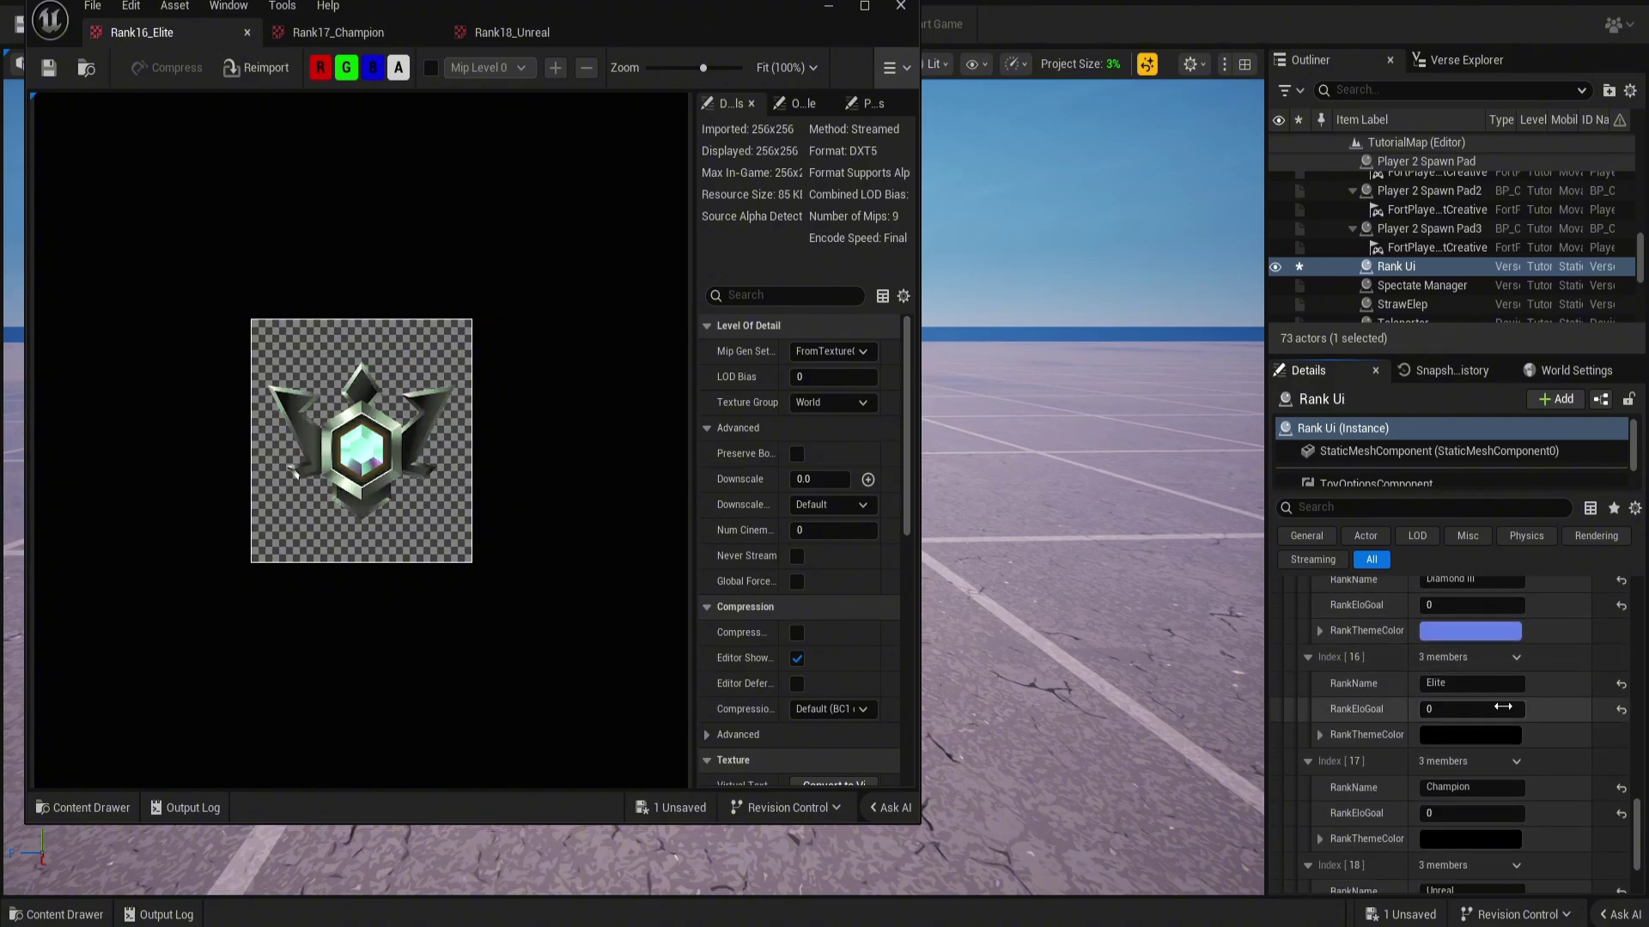
pyautogui.click(1470, 735)
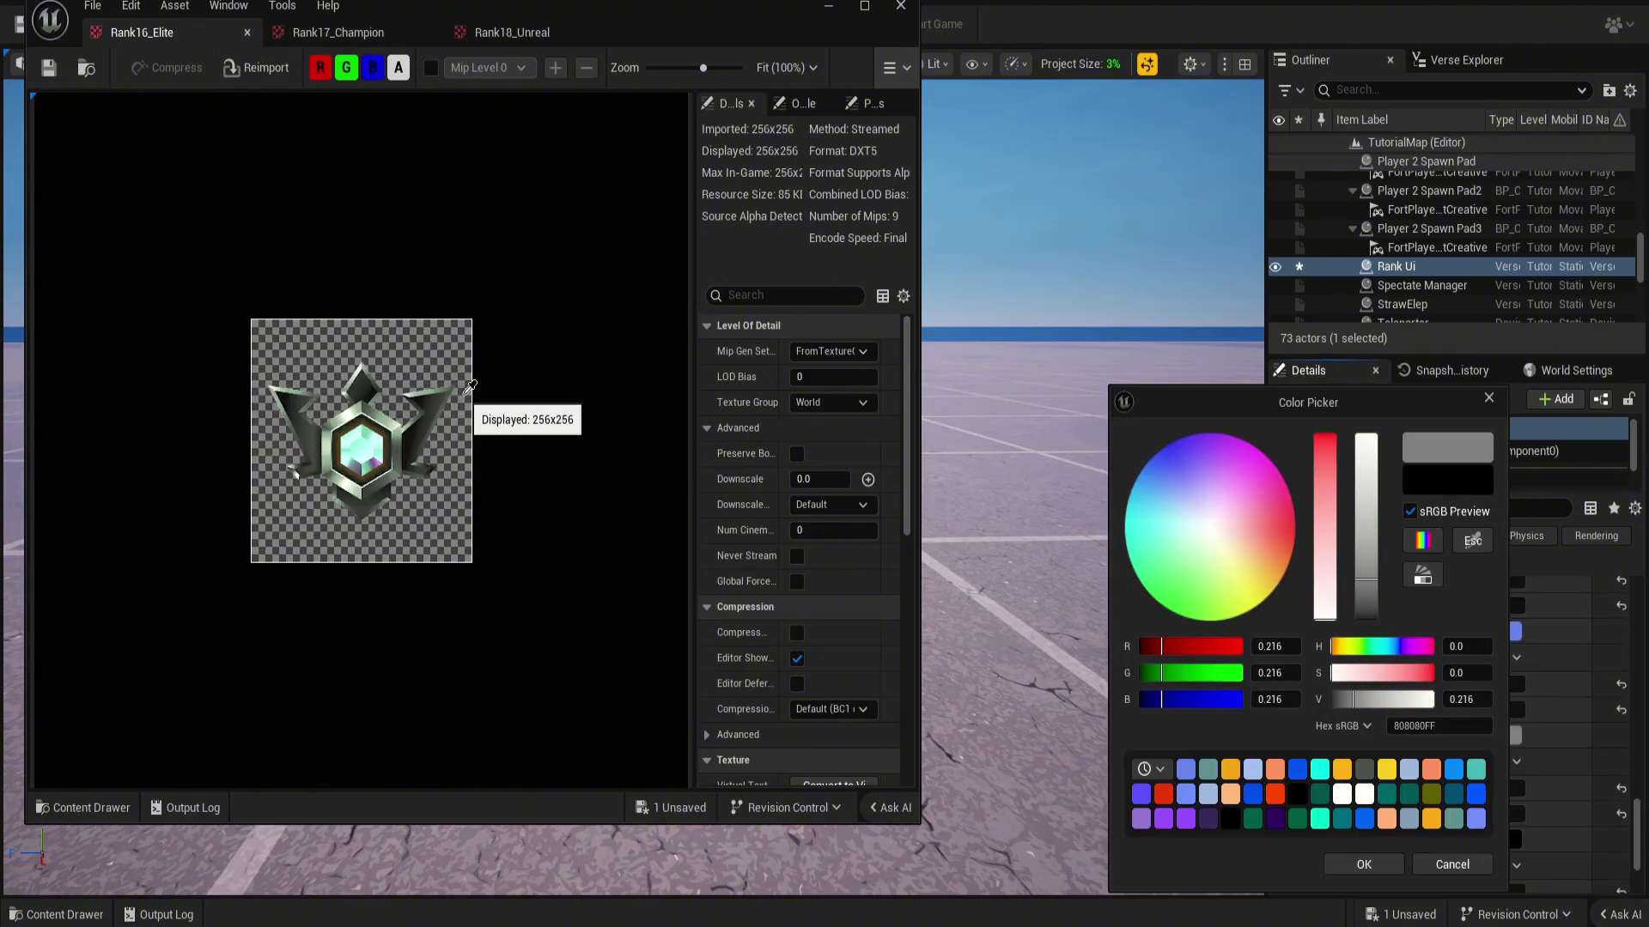
pyautogui.click(411, 434)
pyautogui.click(1364, 865)
# Close the Elite texture and set the Champion theme color by sampling red-orange from Rank17_Champion.
pyautogui.click(1494, 719)
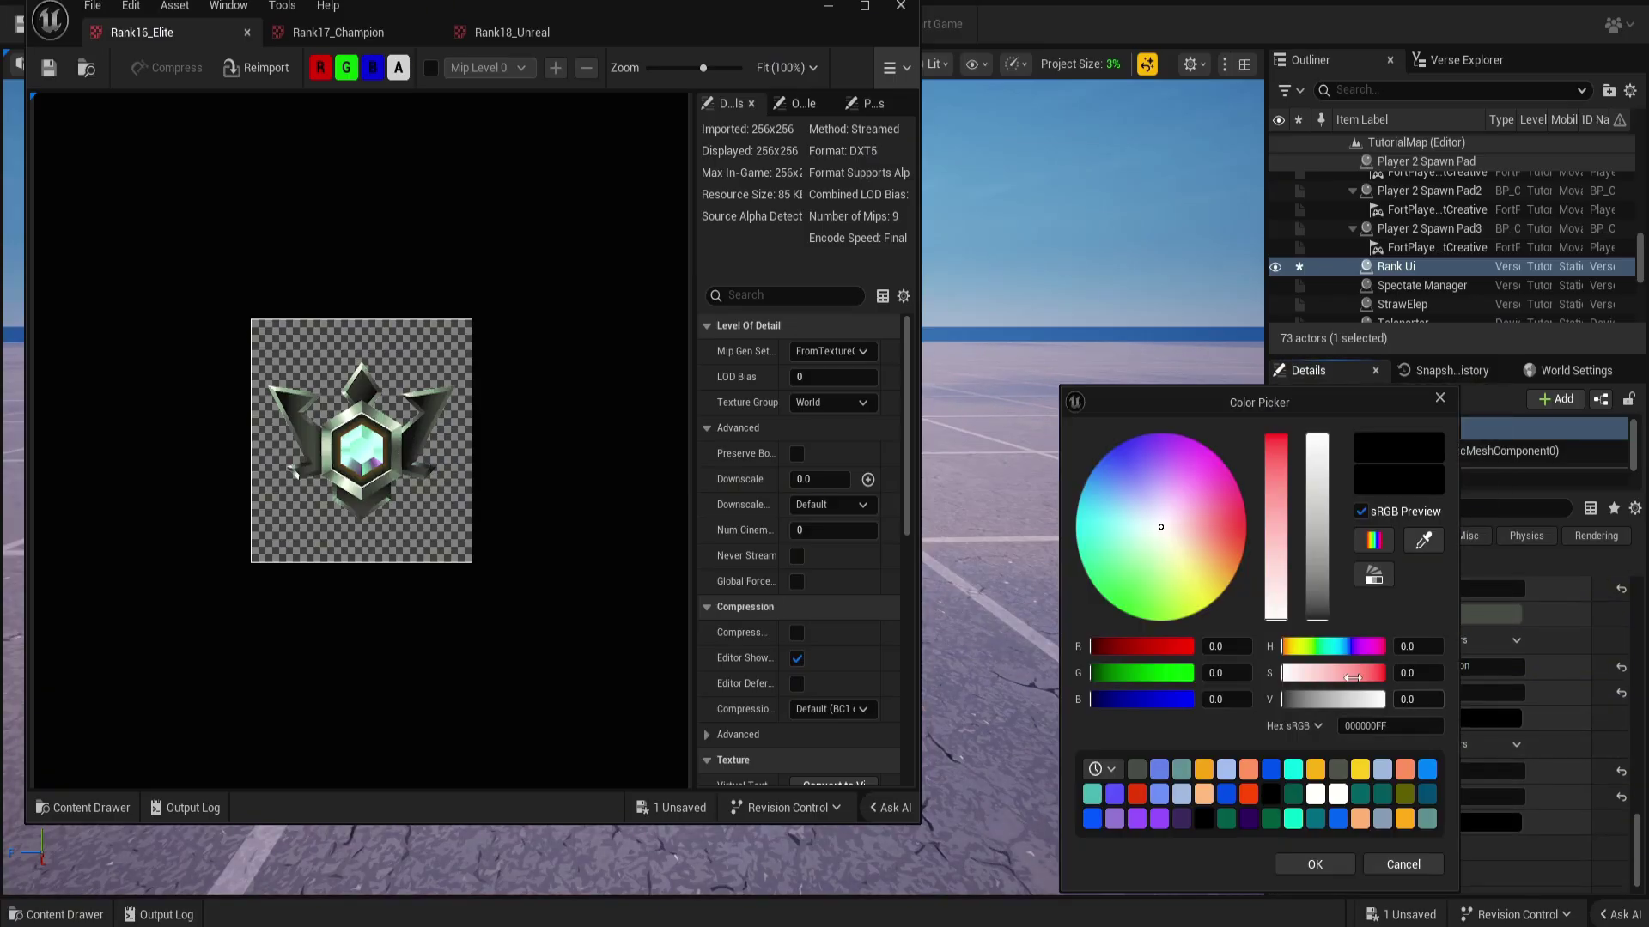
pyautogui.click(247, 32)
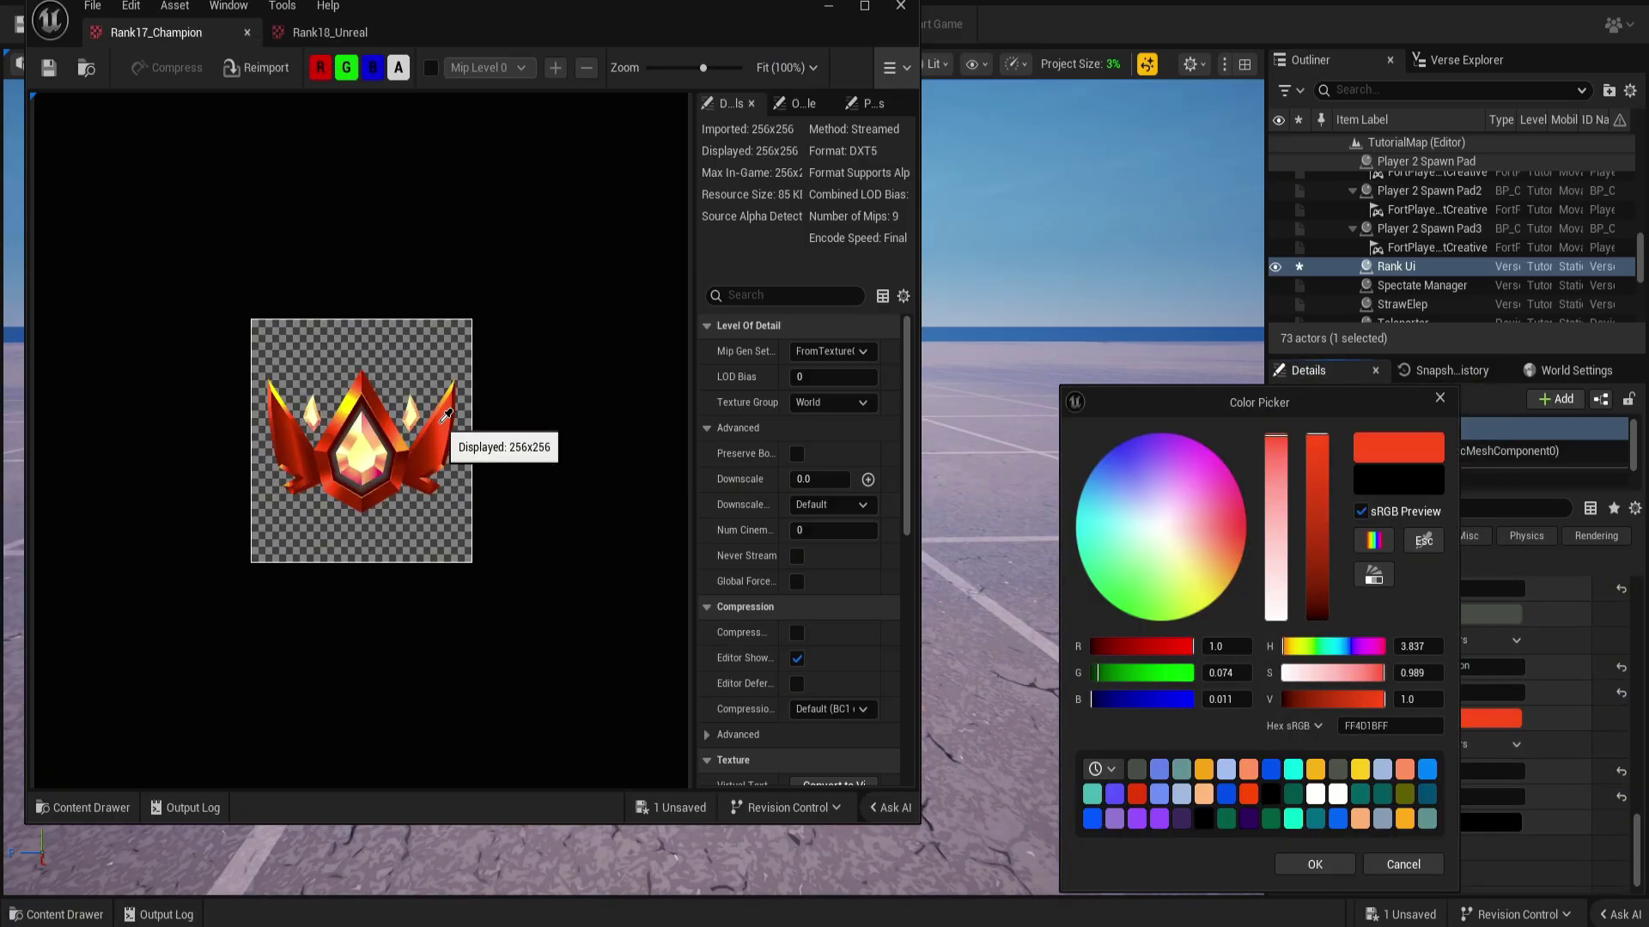
pyautogui.click(1313, 865)
# Set the Unreal theme color by sampling purple from Rank18_Unreal, closing the Champion and Unreal textures.
pyautogui.click(247, 32)
pyautogui.click(1474, 670)
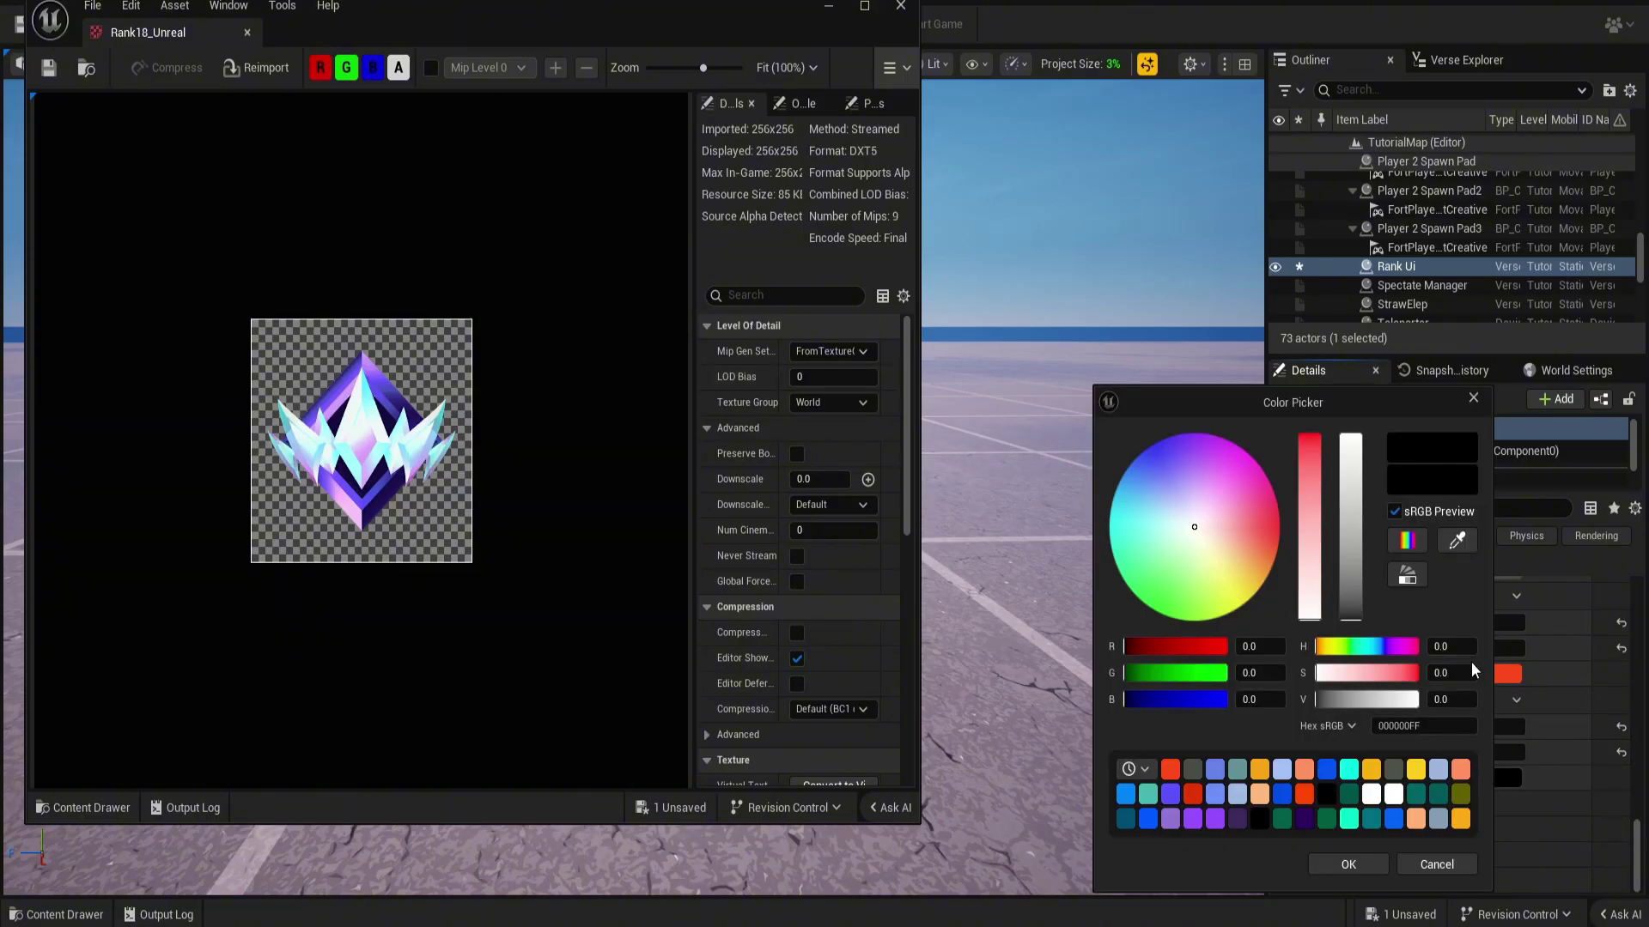
pyautogui.click(1348, 864)
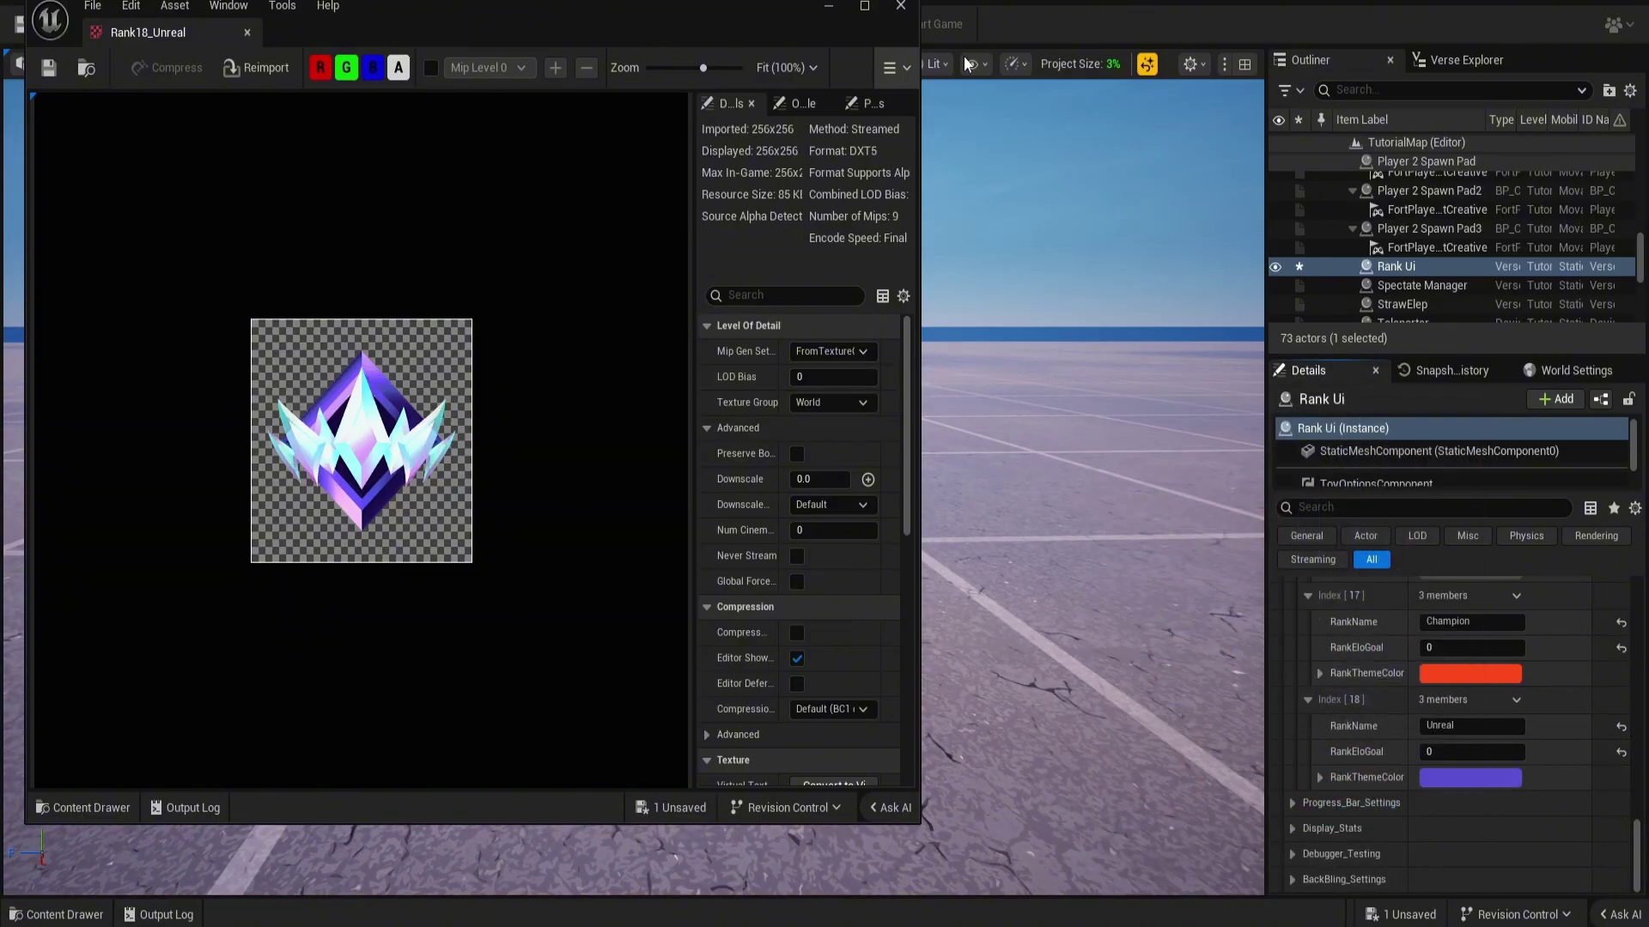
pyautogui.click(247, 32)
# Set the Elo goals of Bronze I, Bronze II and Bronze III to 150, 300 and 450.
pyautogui.scroll(-5, 1451, 713)
pyautogui.scroll(15, 1564, 798)
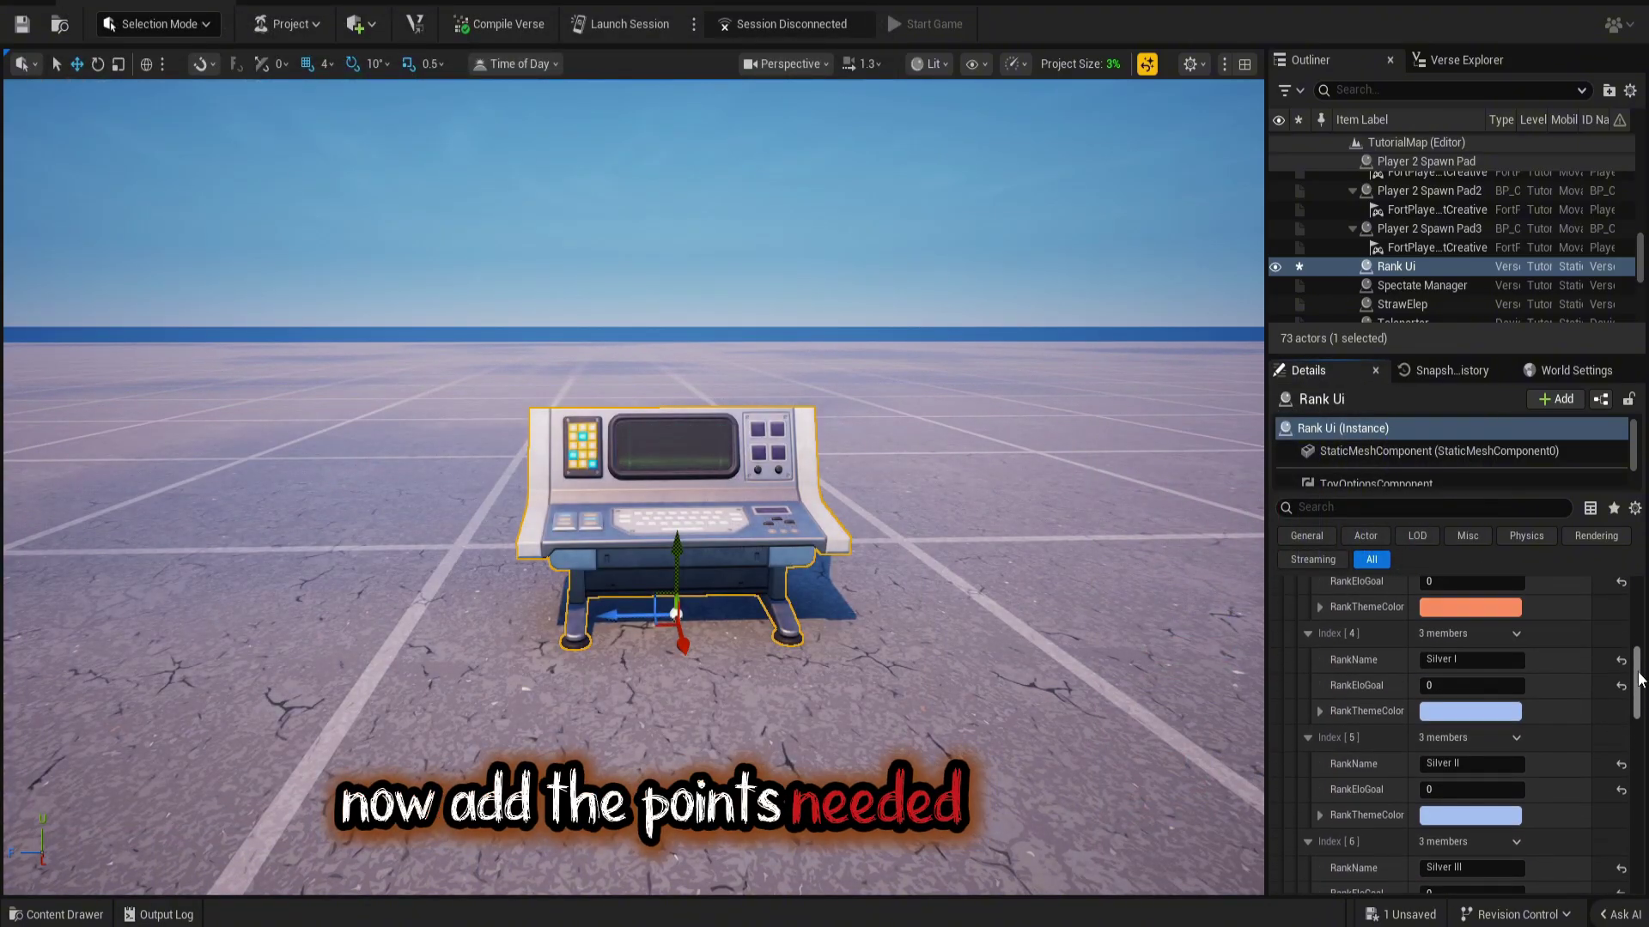
pyautogui.click(1471, 687)
pyautogui.write('150')
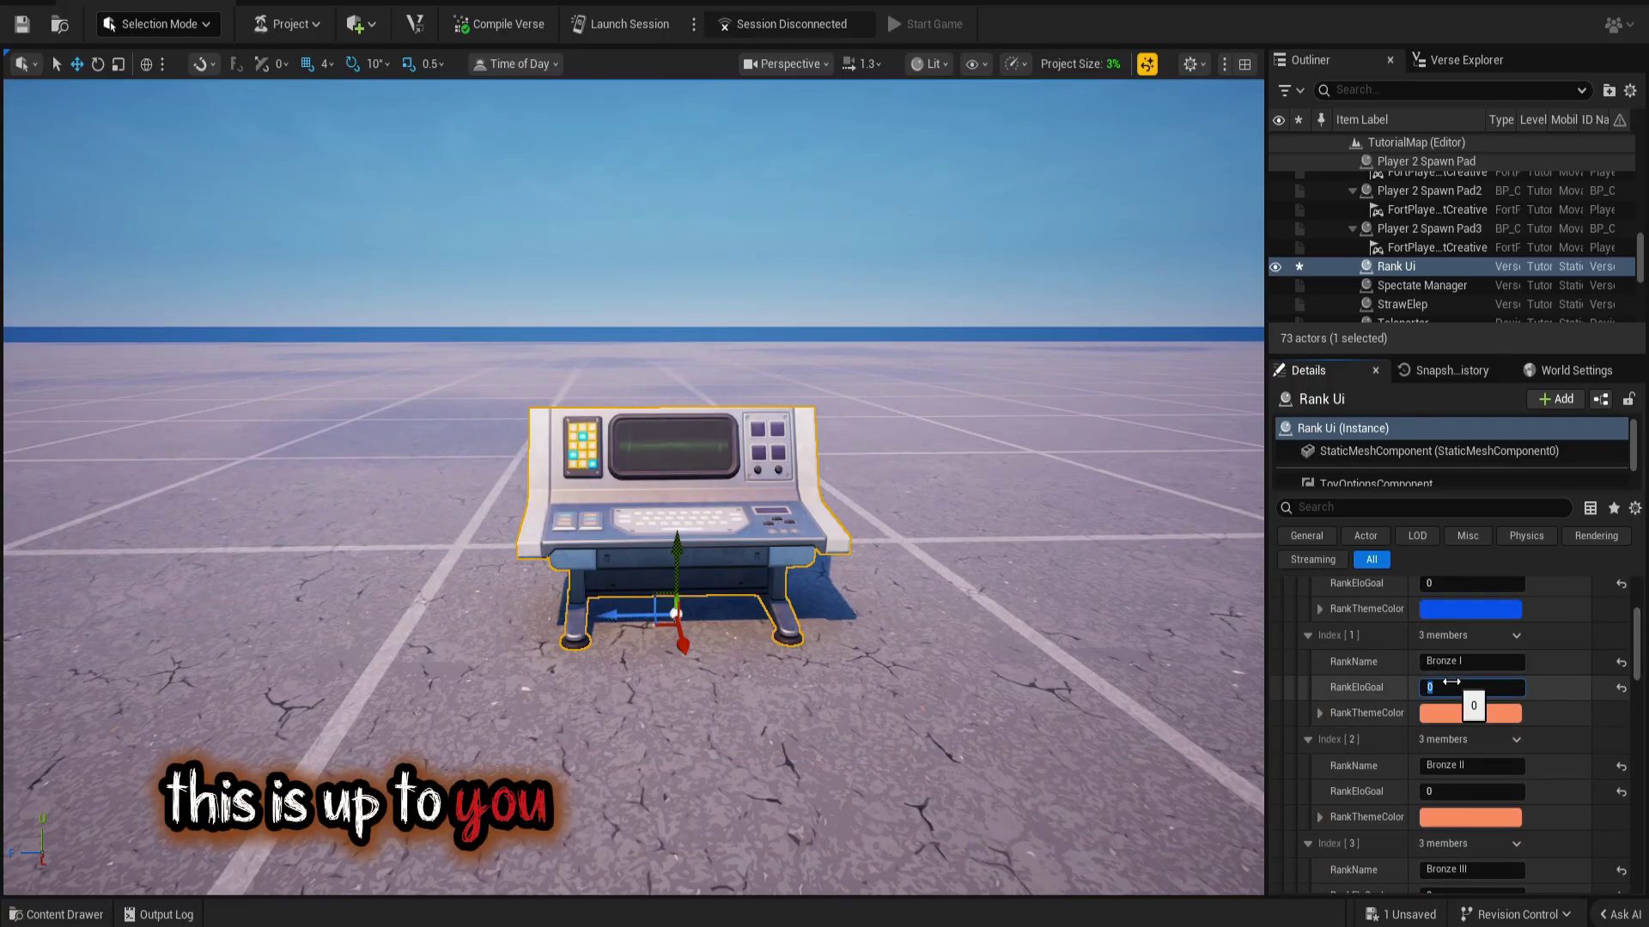
pyautogui.click(1451, 790)
pyautogui.write('300')
pyautogui.scroll(-2, 1440, 790)
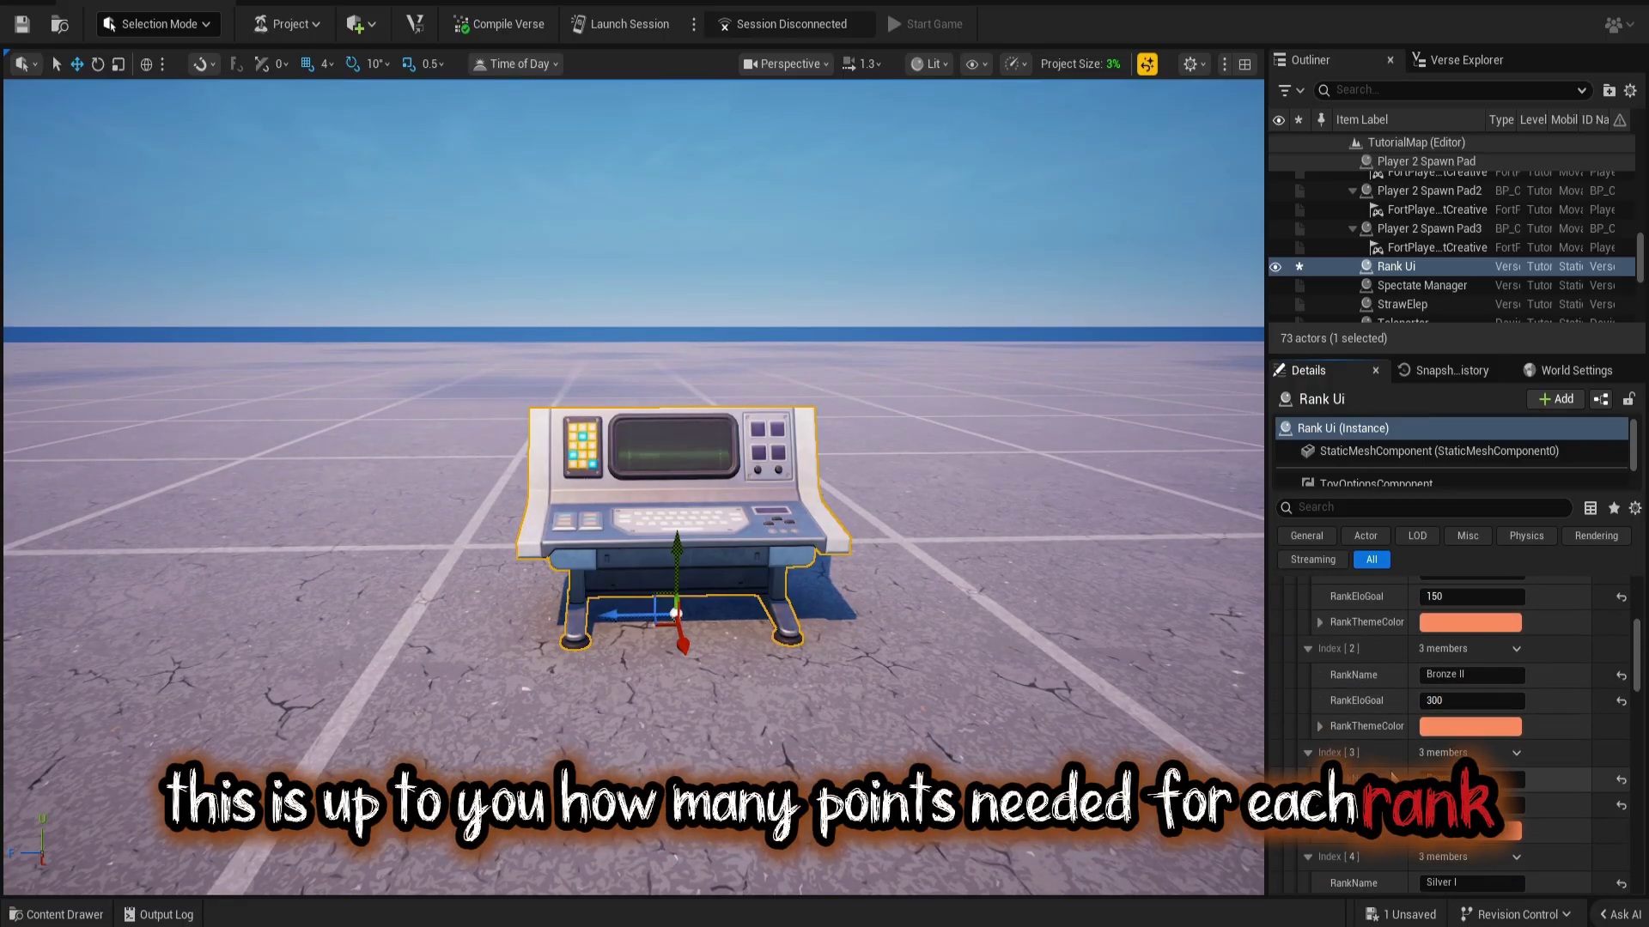
pyautogui.click(1441, 804)
pyautogui.write('450')
# Set the Elo goals of Silver I, Silver II and Silver III to 600, 750 and 900.
pyautogui.scroll(-2, 1408, 809)
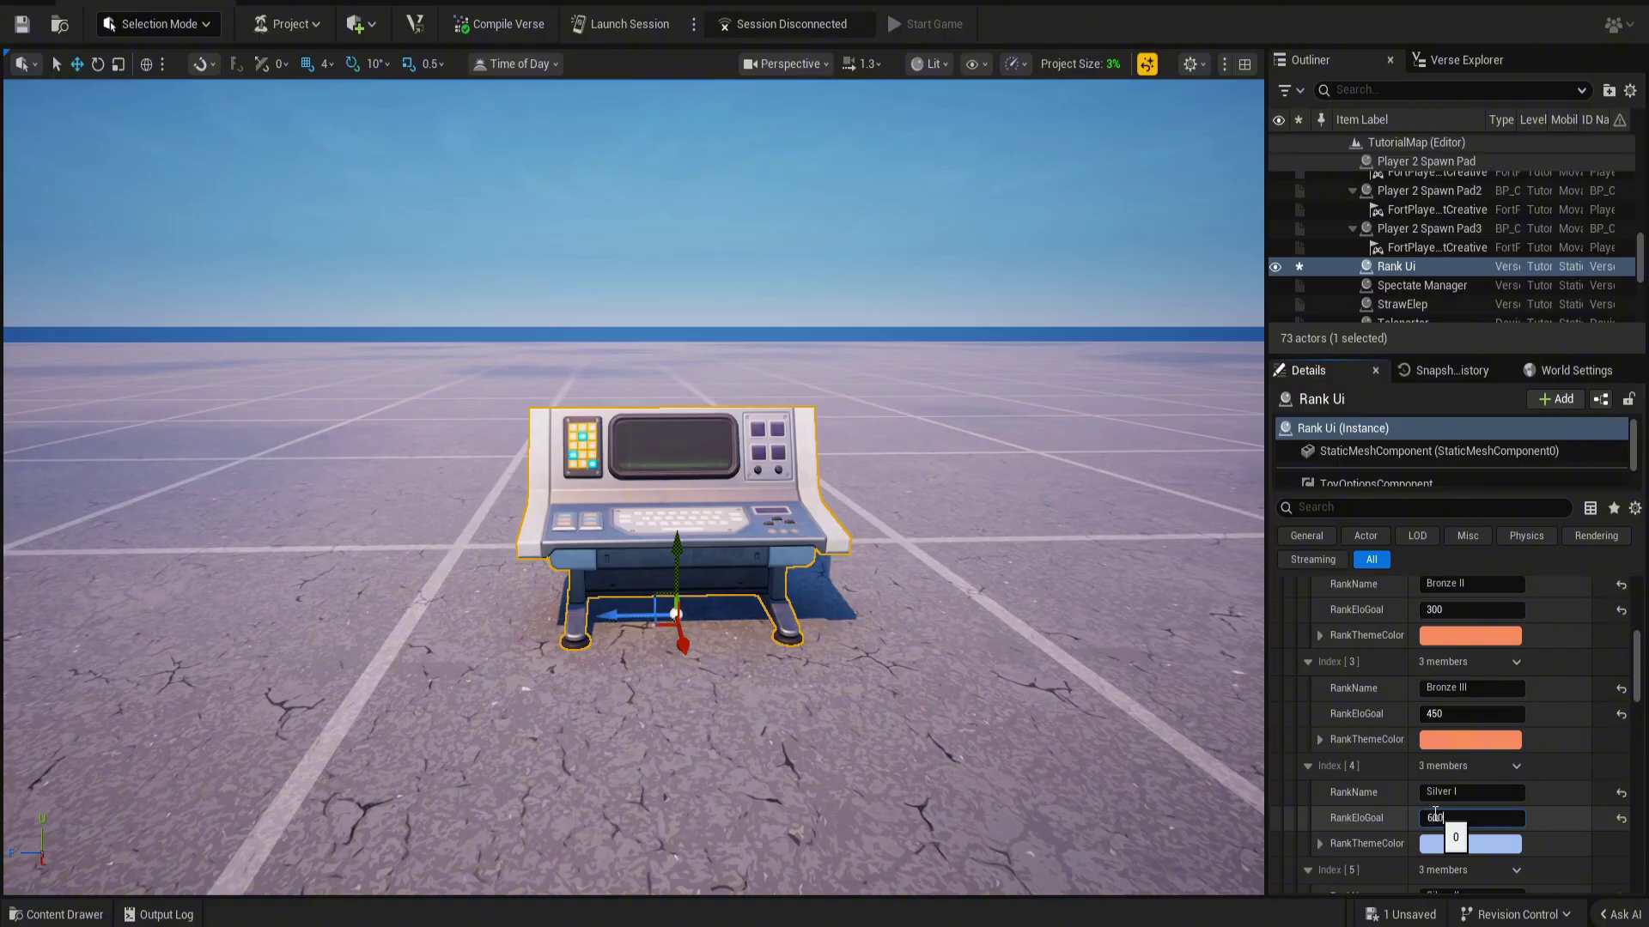
pyautogui.scroll(-2, 1410, 816)
pyautogui.click(1443, 801)
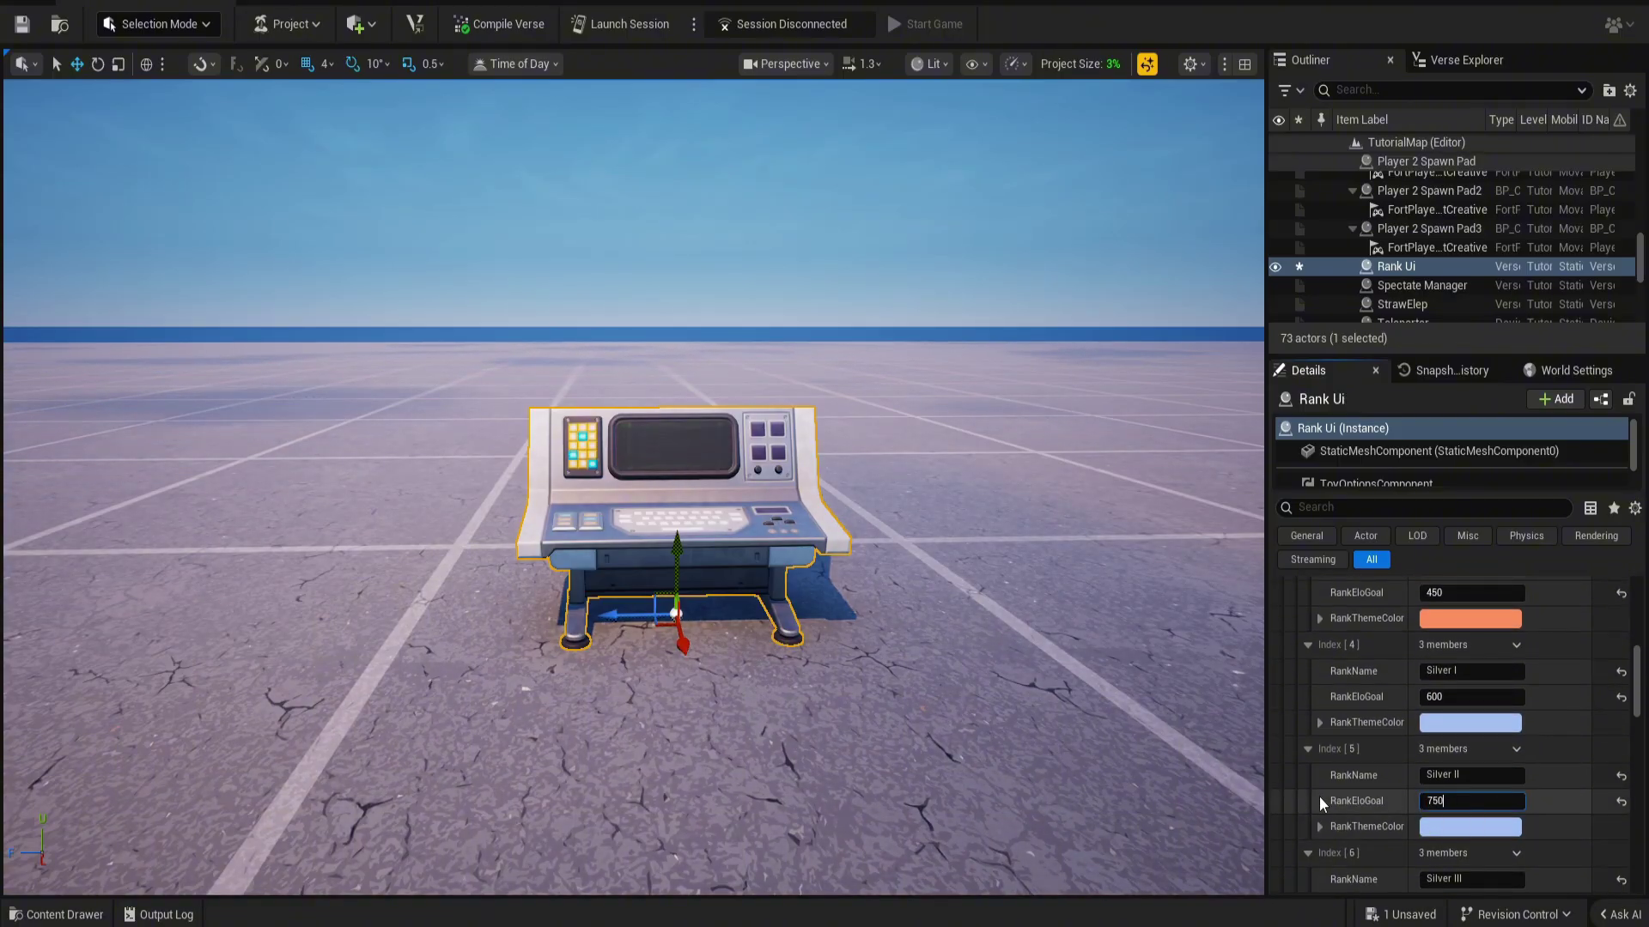
pyautogui.scroll(-3, 1430, 814)
pyautogui.press('Return')
pyautogui.scroll(-3, 1417, 808)
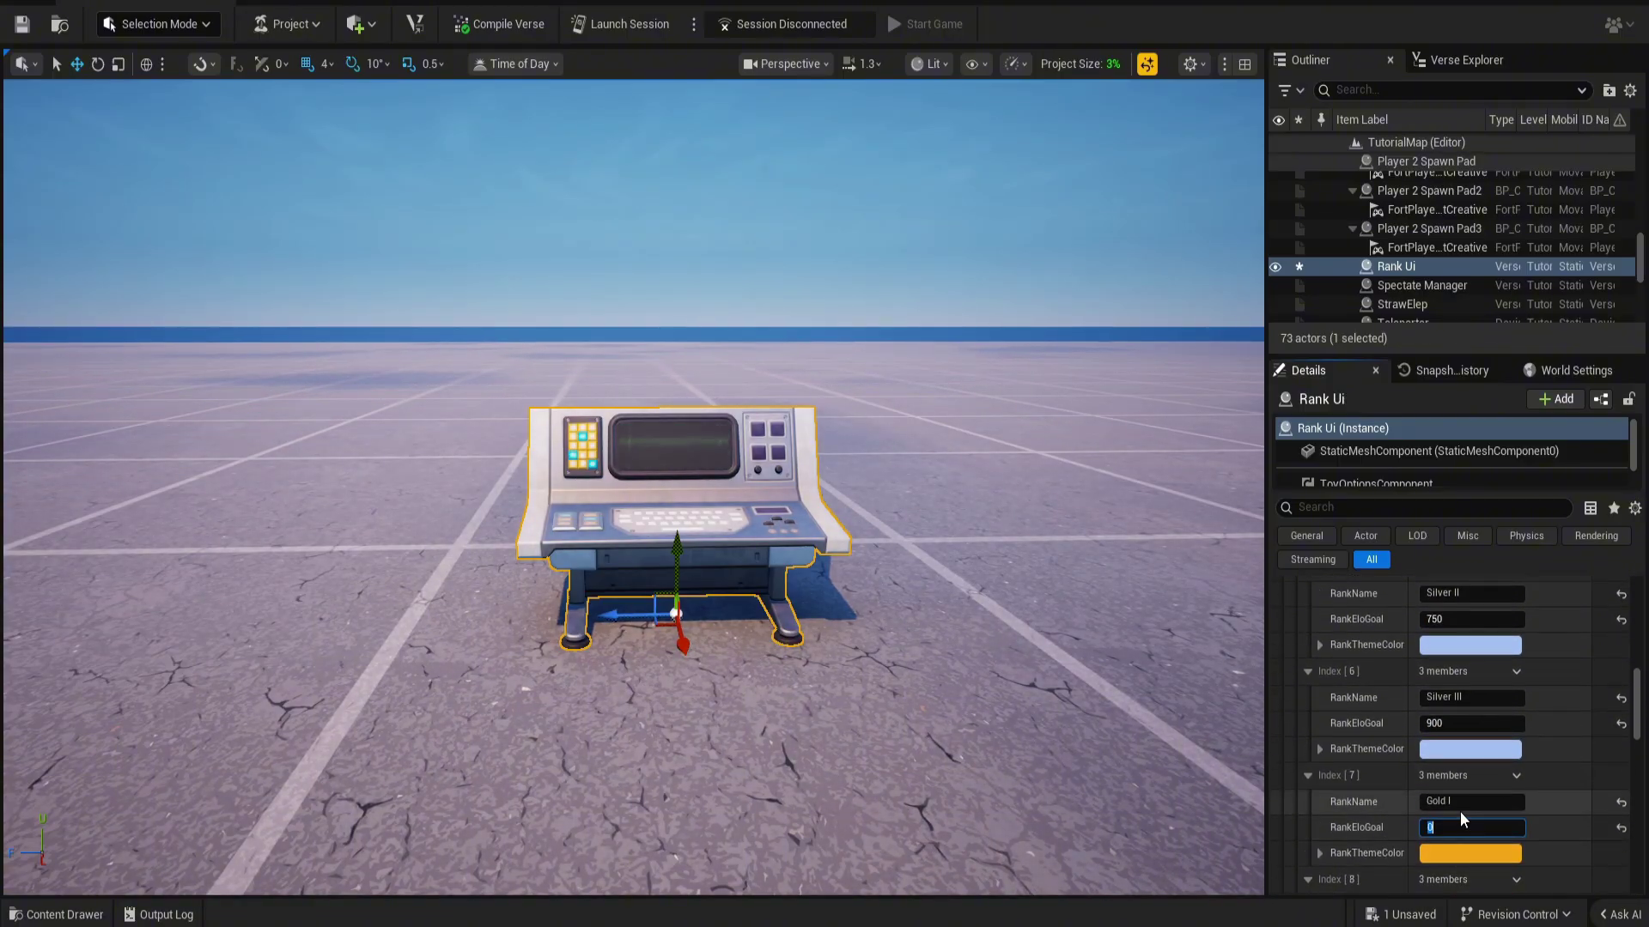
# Set the Elo goals of Gold I, Gold II and Gold III to 1100, 1300 and 1500.
pyautogui.scroll(-3, 1408, 830)
pyautogui.click(1432, 839)
pyautogui.write('1')
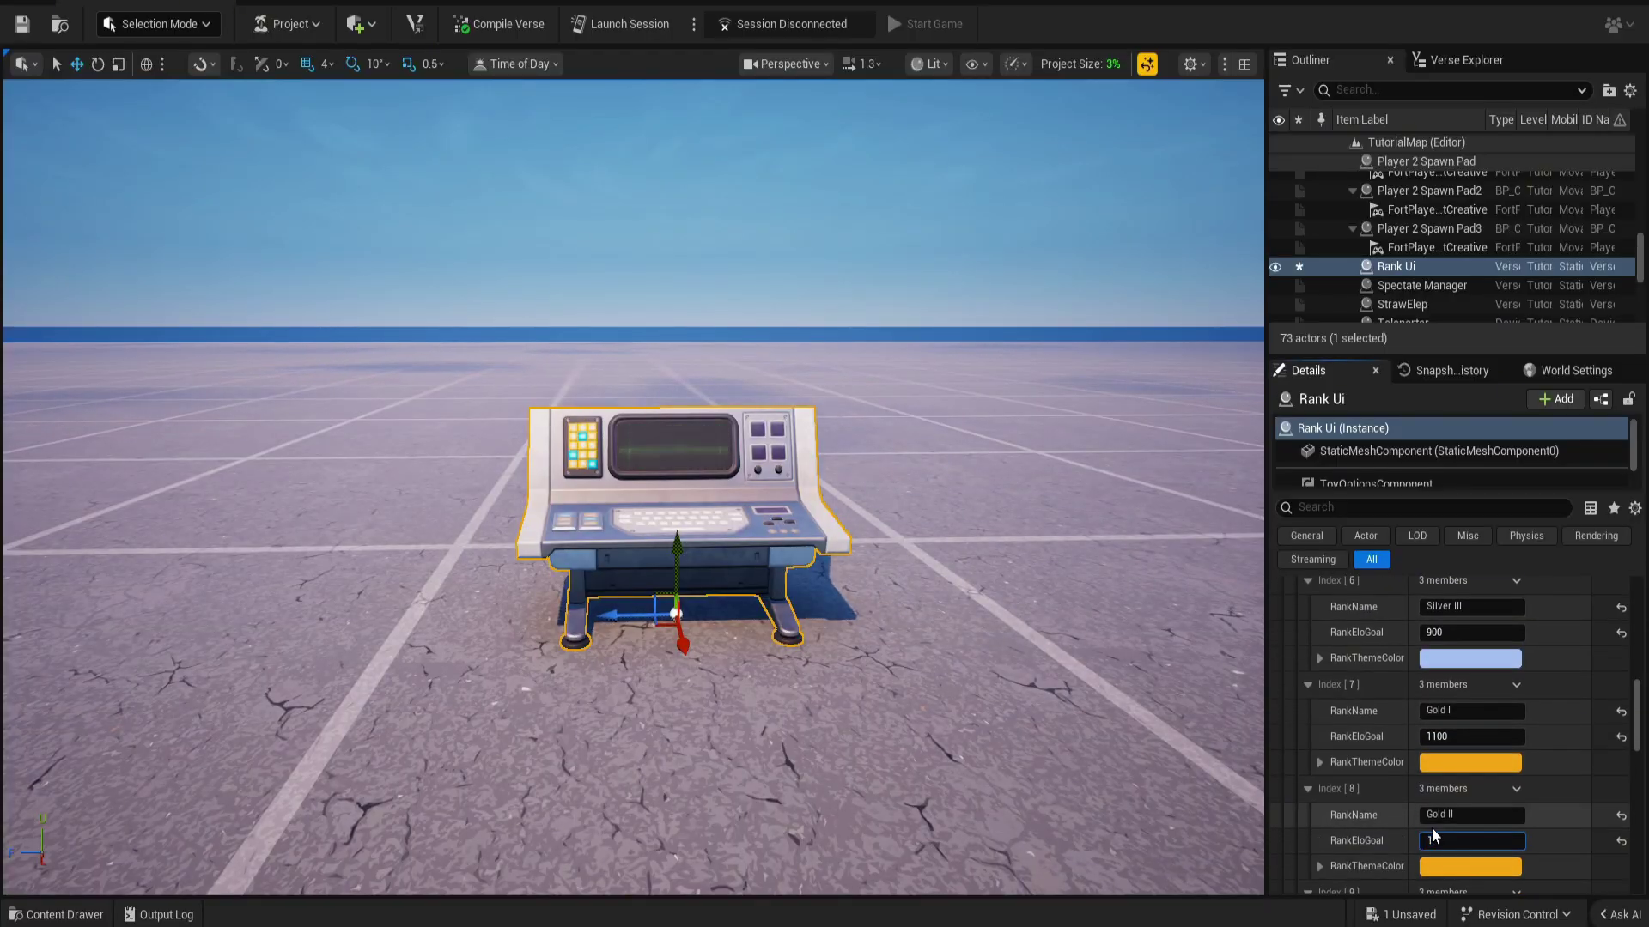
pyautogui.write('300')
pyautogui.press('Return')
pyautogui.scroll(-3, 1430, 824)
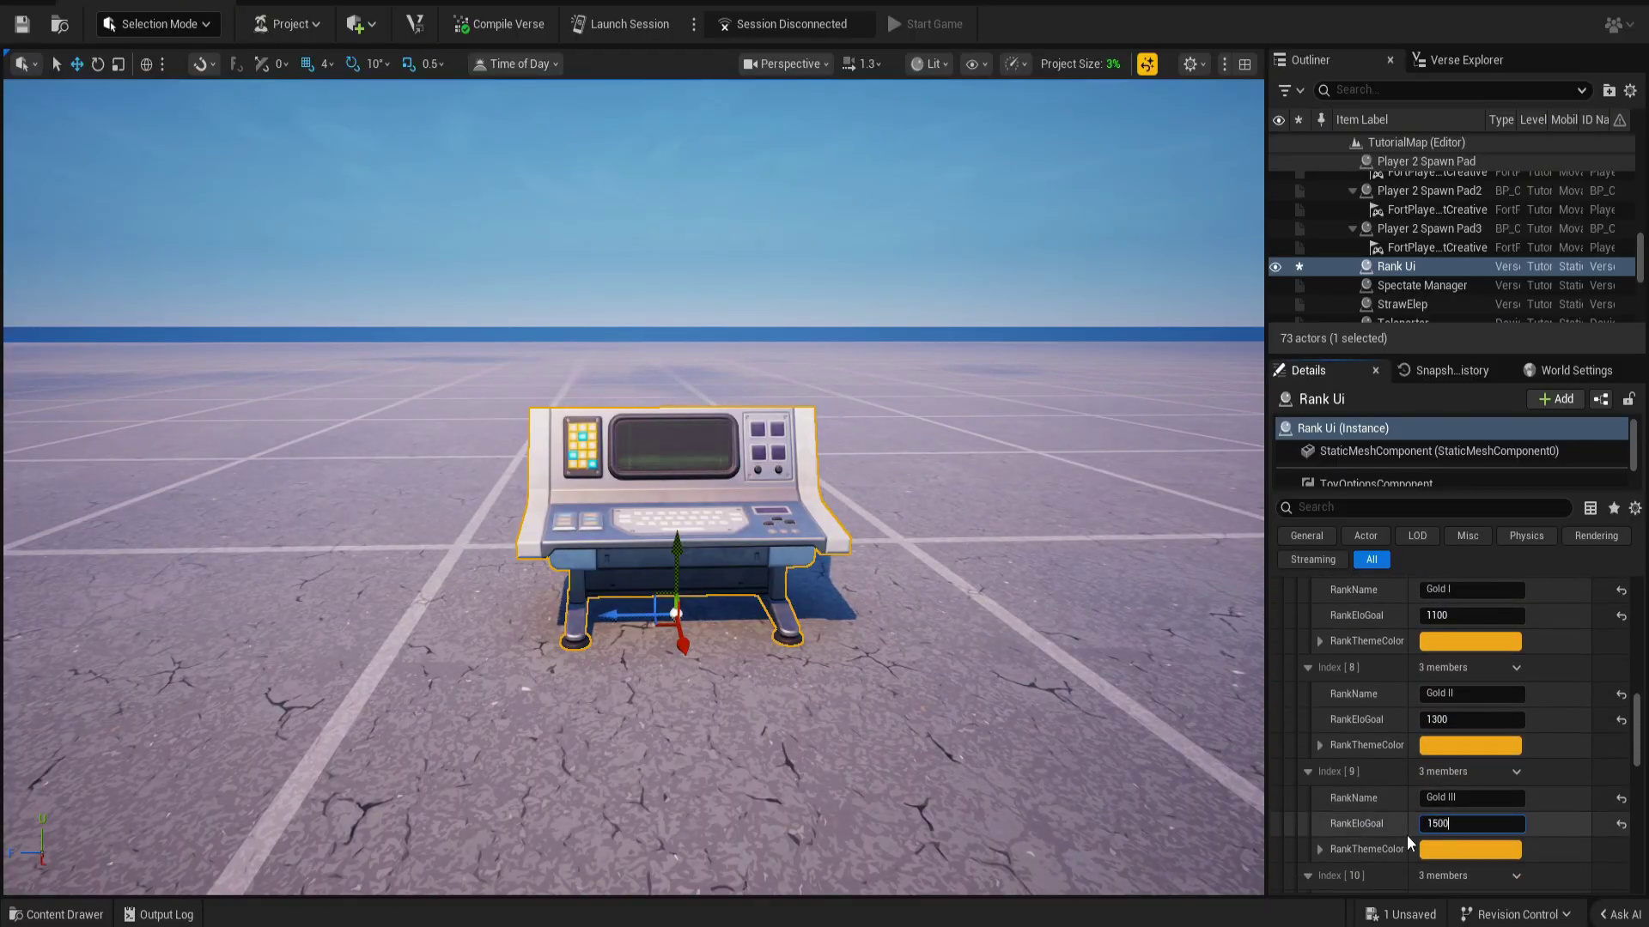
# Set the Elo goal of Gold III to 1500 and those of Plat I, Plat II and Plat III to 1800, 2100 and 2400.
pyautogui.write('1500')
pyautogui.press('Return')
pyautogui.scroll(-3, 1425, 829)
pyautogui.write('1800')
pyautogui.press('Return')
pyautogui.scroll(-3, 1446, 828)
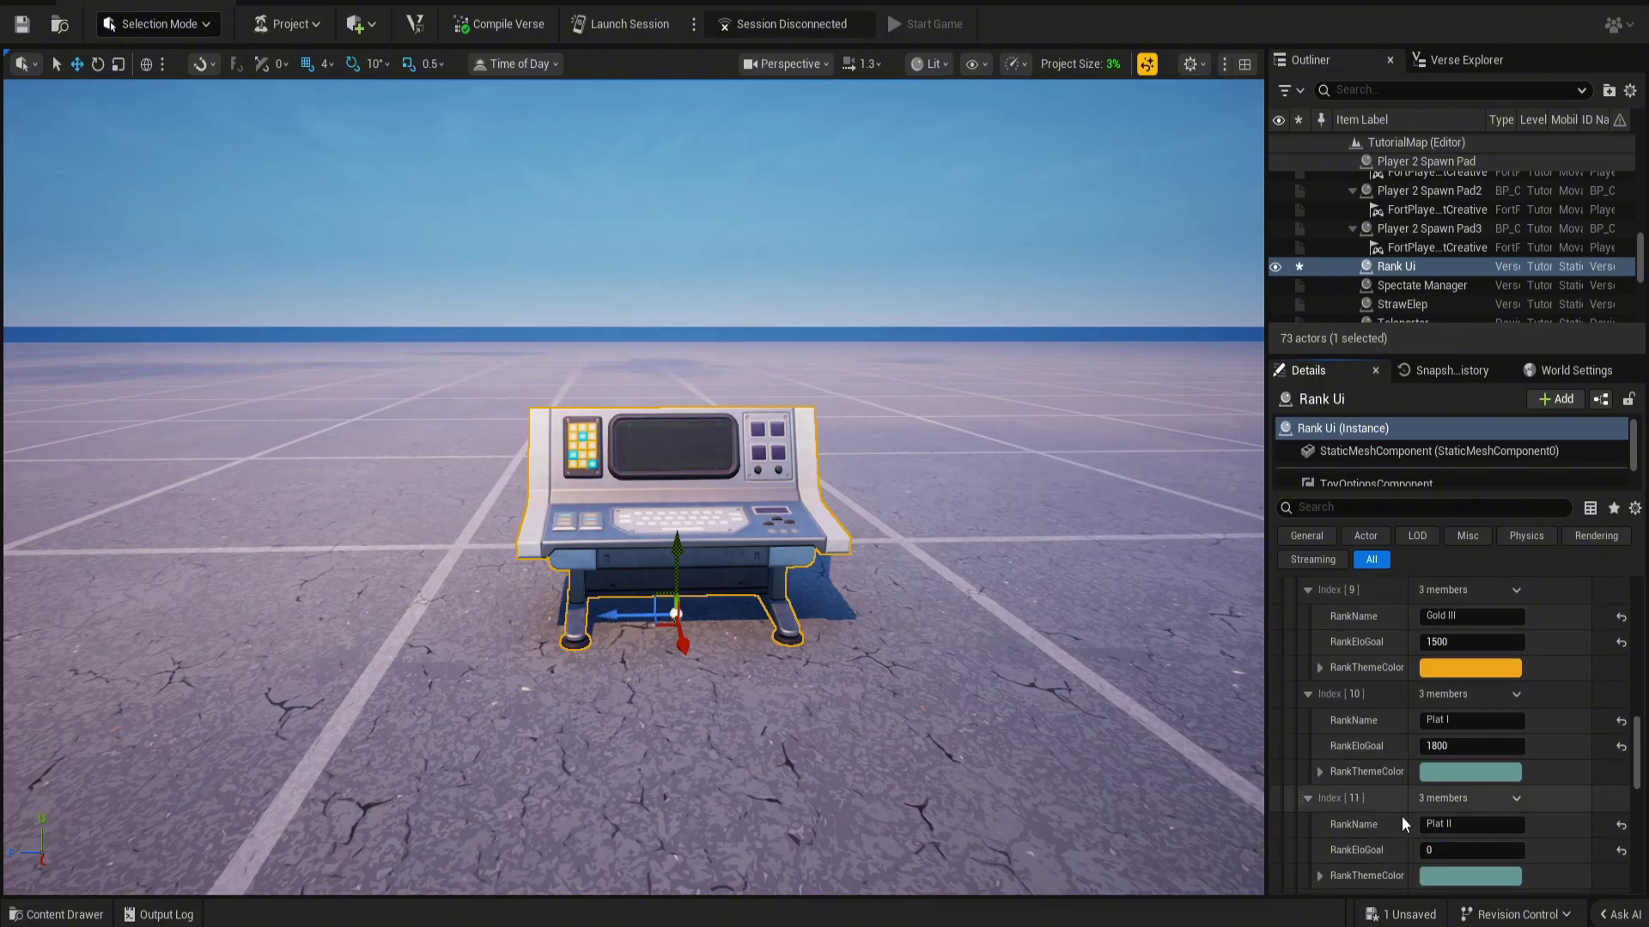
pyautogui.click(1449, 850)
pyautogui.write('2')
pyautogui.press('Return')
pyautogui.scroll(-3, 1408, 854)
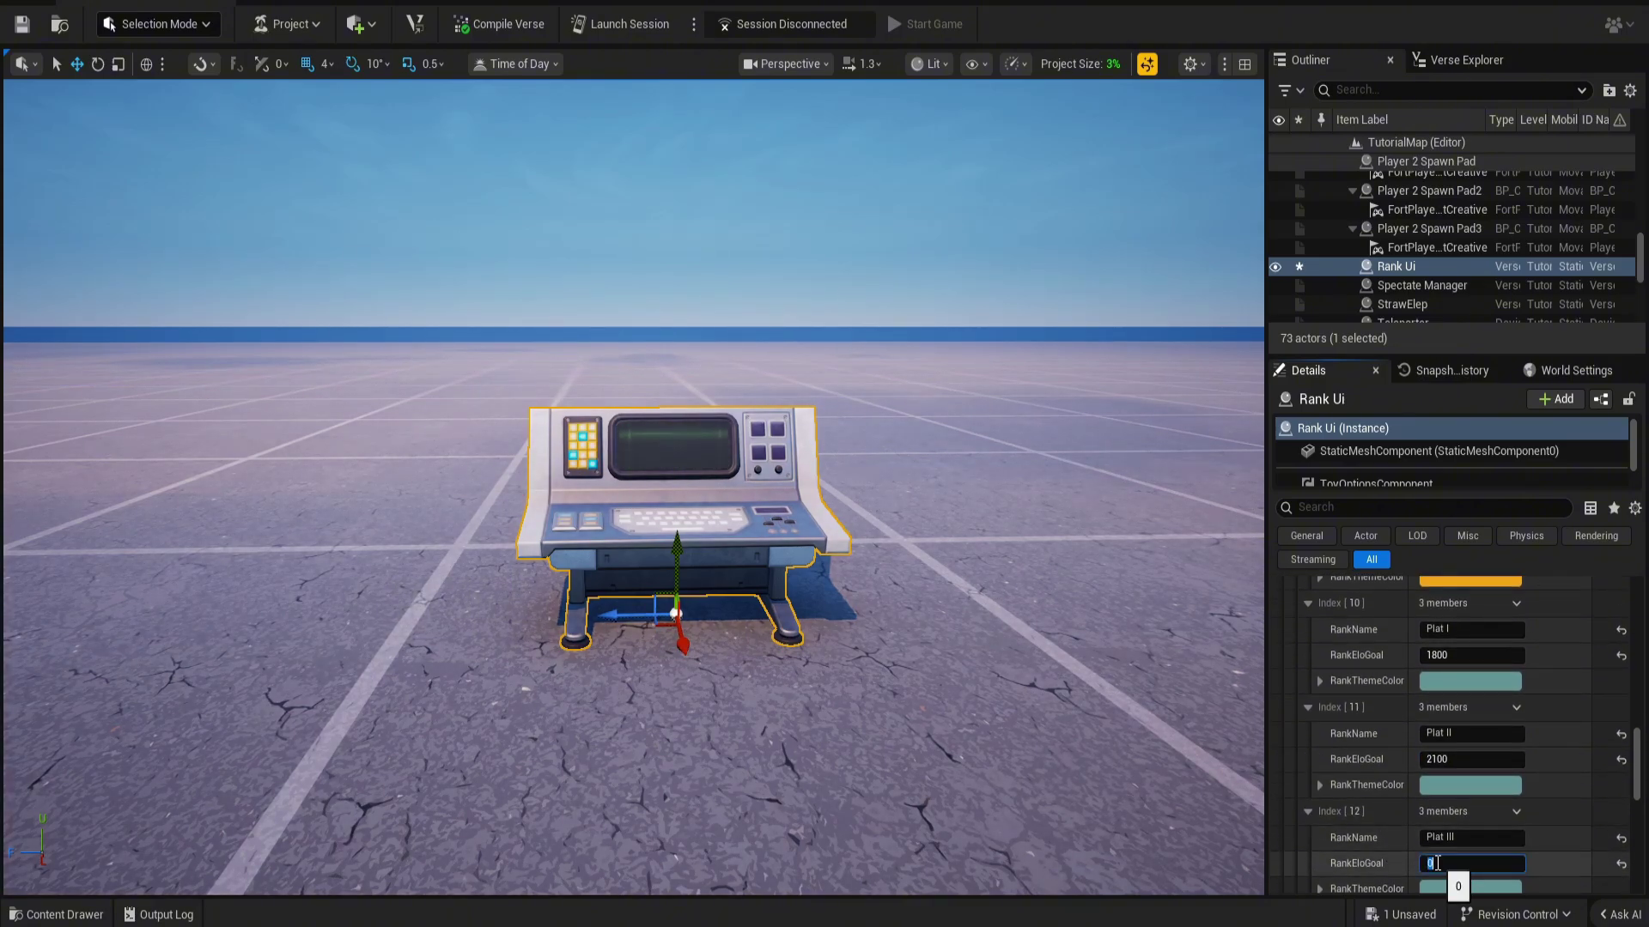
pyautogui.press('Return')
# Set the Elo goals of Diamond I, Diamond II and Diamond III to 3000, 3600 and 4200.
pyautogui.scroll(-3, 1408, 859)
pyautogui.click(1438, 846)
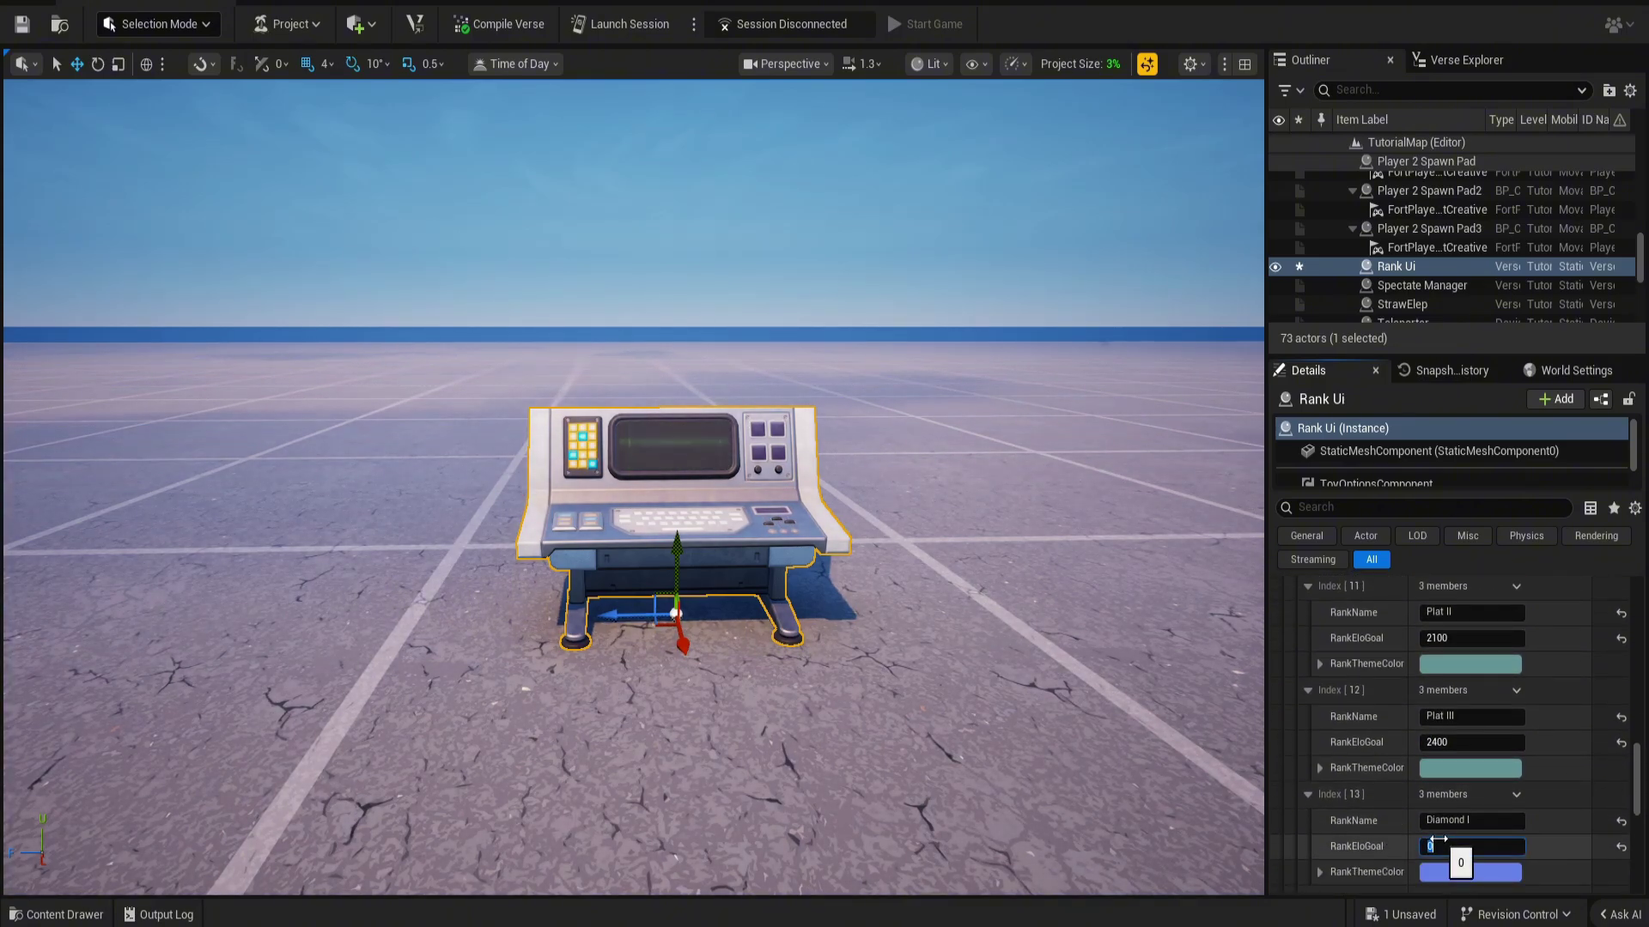
pyautogui.press('Return')
pyautogui.scroll(-4, 1400, 832)
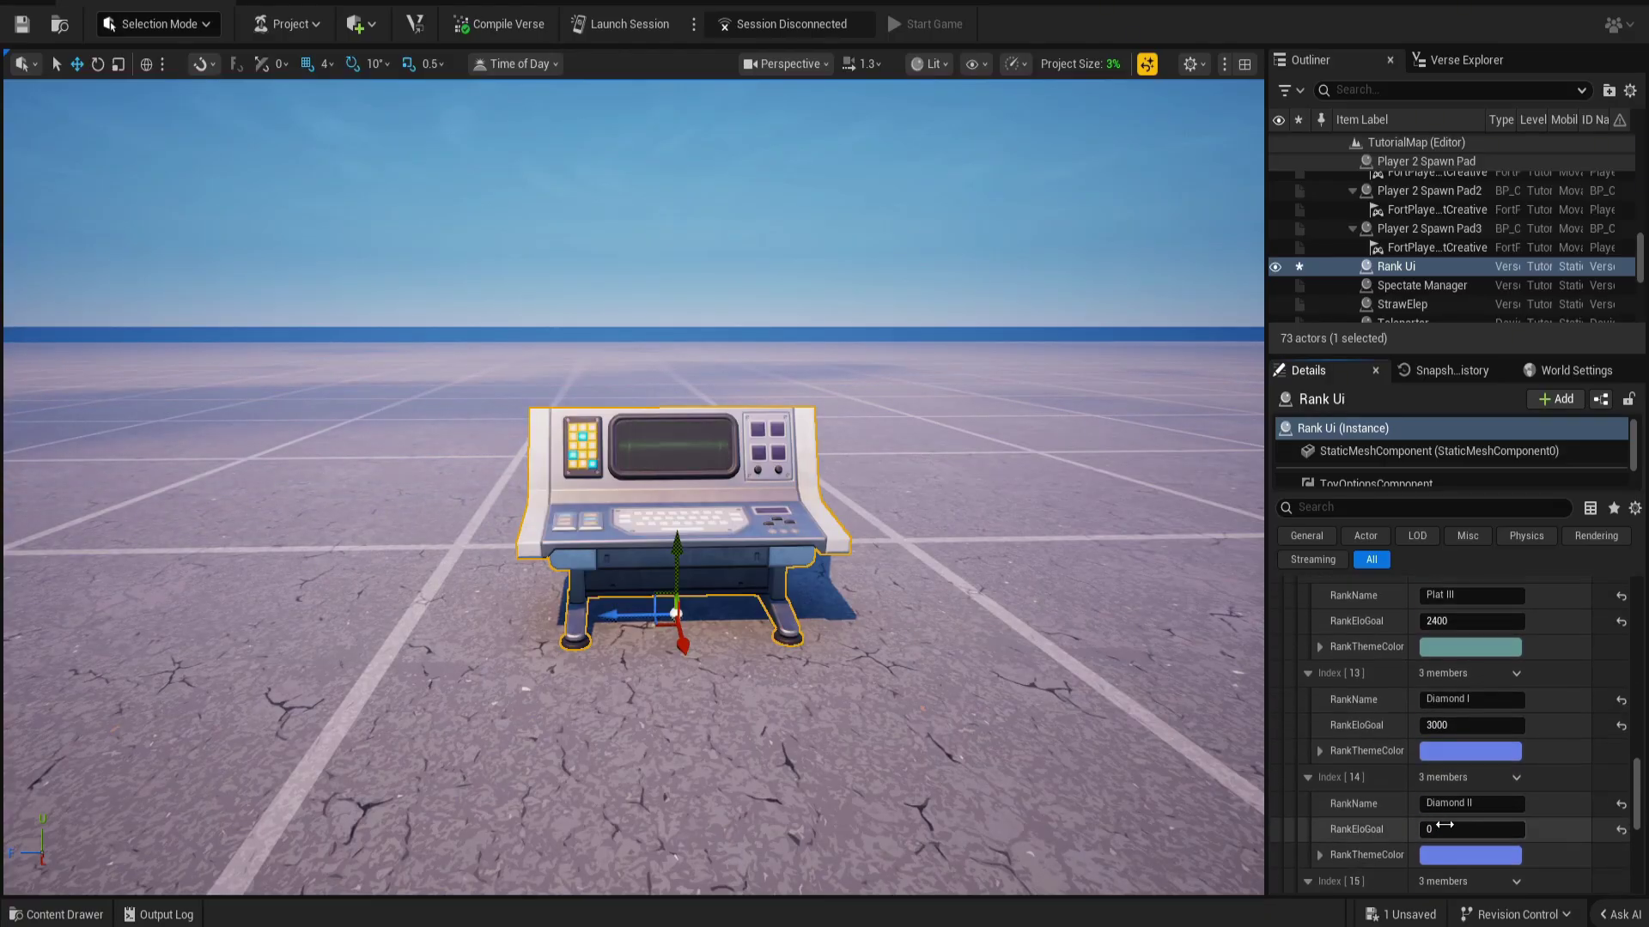
pyautogui.click(1461, 829)
pyautogui.write('3600')
pyautogui.press('Return')
pyautogui.scroll(-4, 1408, 825)
pyautogui.click(1459, 811)
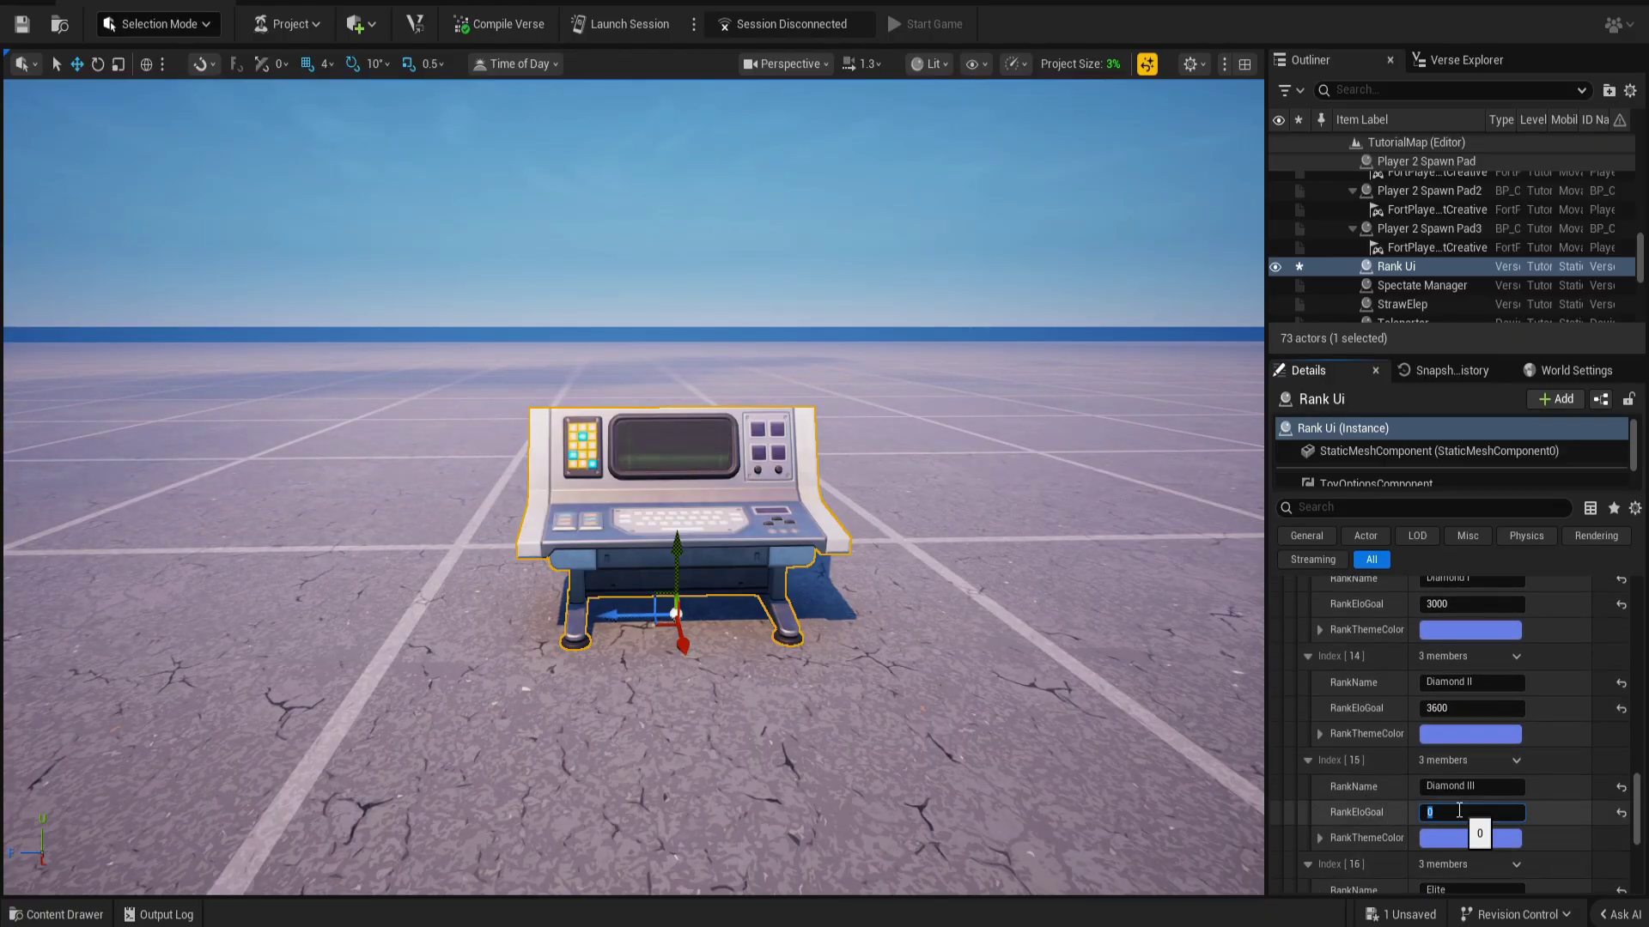
pyautogui.write('4200')
pyautogui.press('Return')
# Set the Elo goals of Elite, Champion and Unreal to 5000, 6000 and 10000.
pyautogui.scroll(-3, 1384, 810)
pyautogui.click(1448, 798)
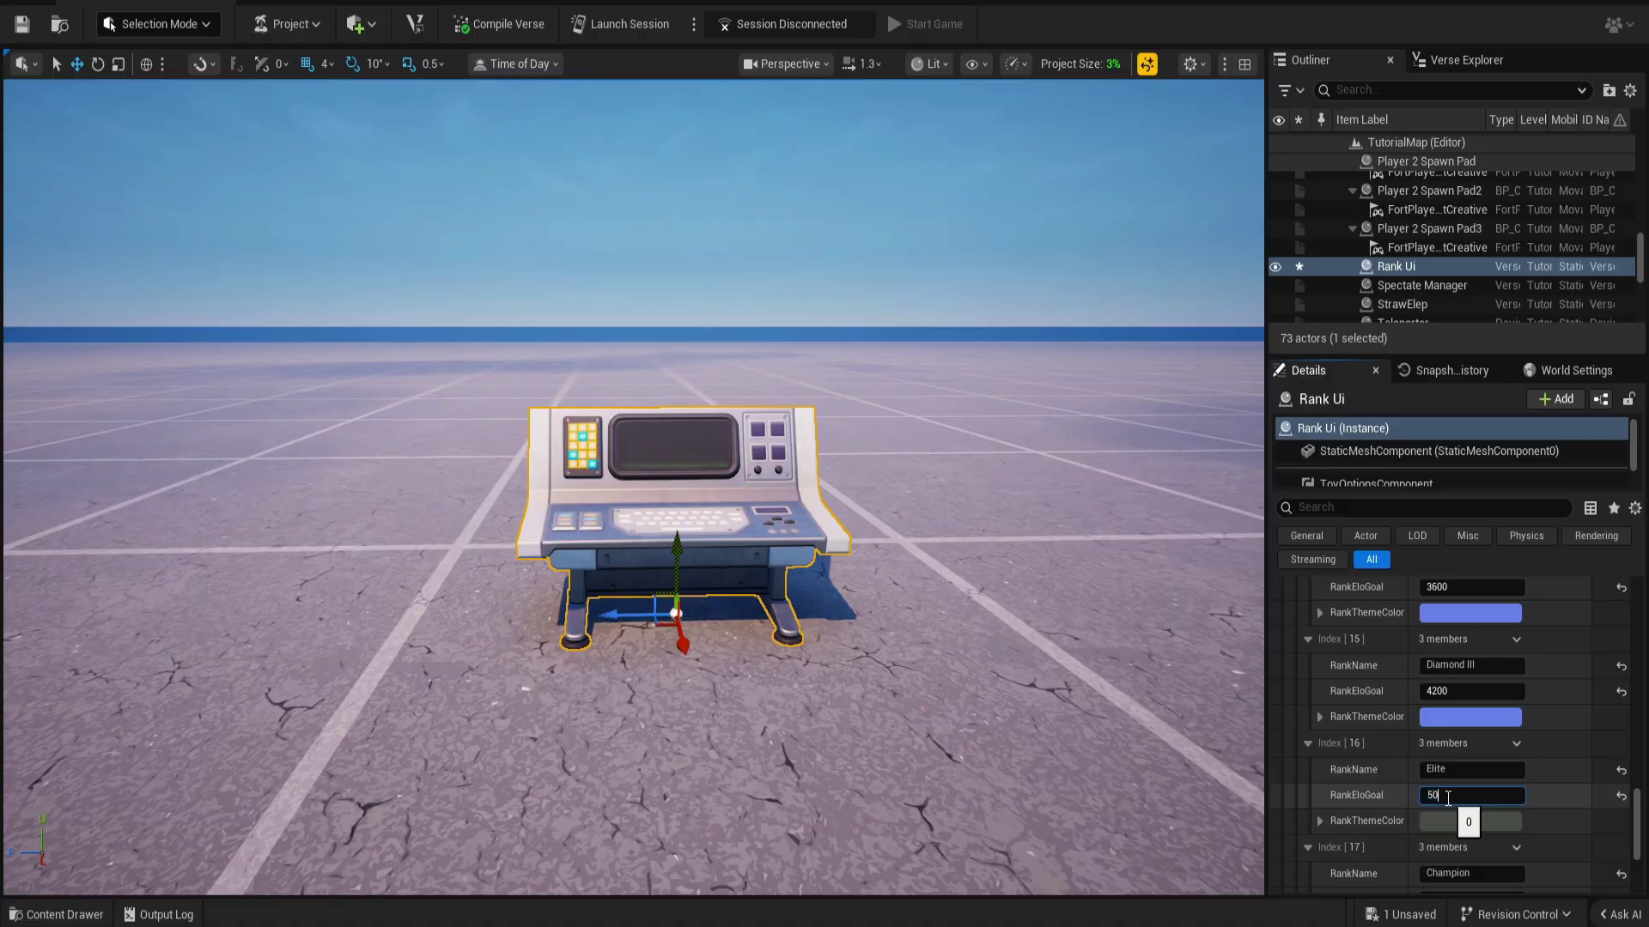
pyautogui.write('5000')
pyautogui.press('Return')
pyautogui.scroll(-3, 1430, 792)
pyautogui.click(1442, 776)
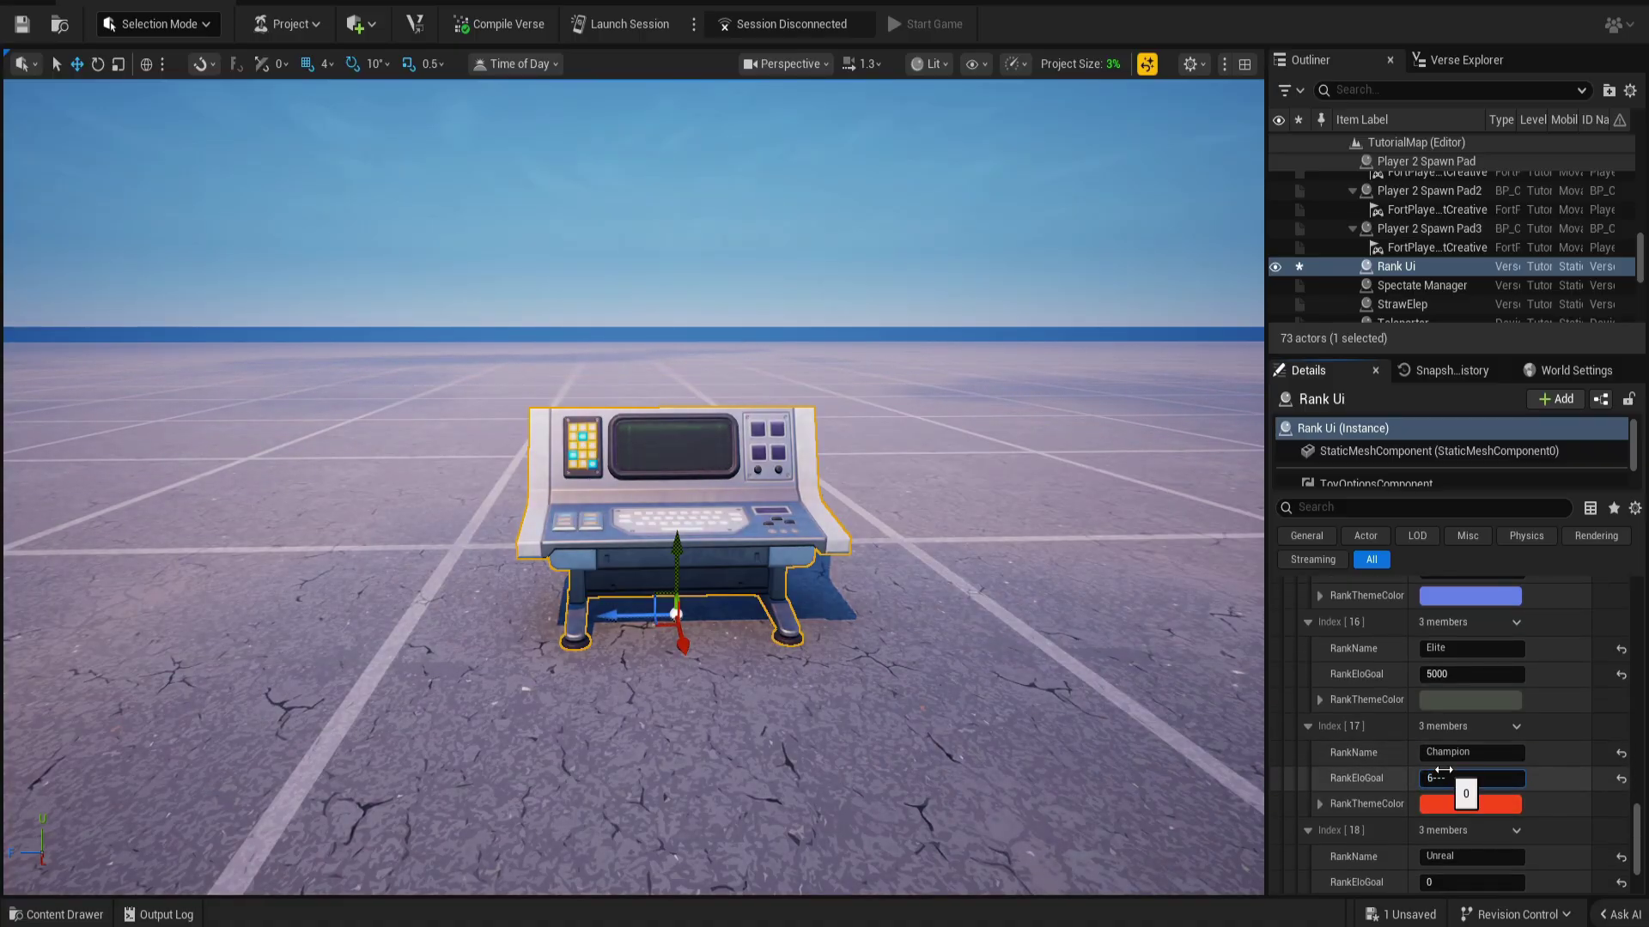
pyautogui.write('6000')
pyautogui.press('Return')
pyautogui.scroll(-3, 1438, 786)
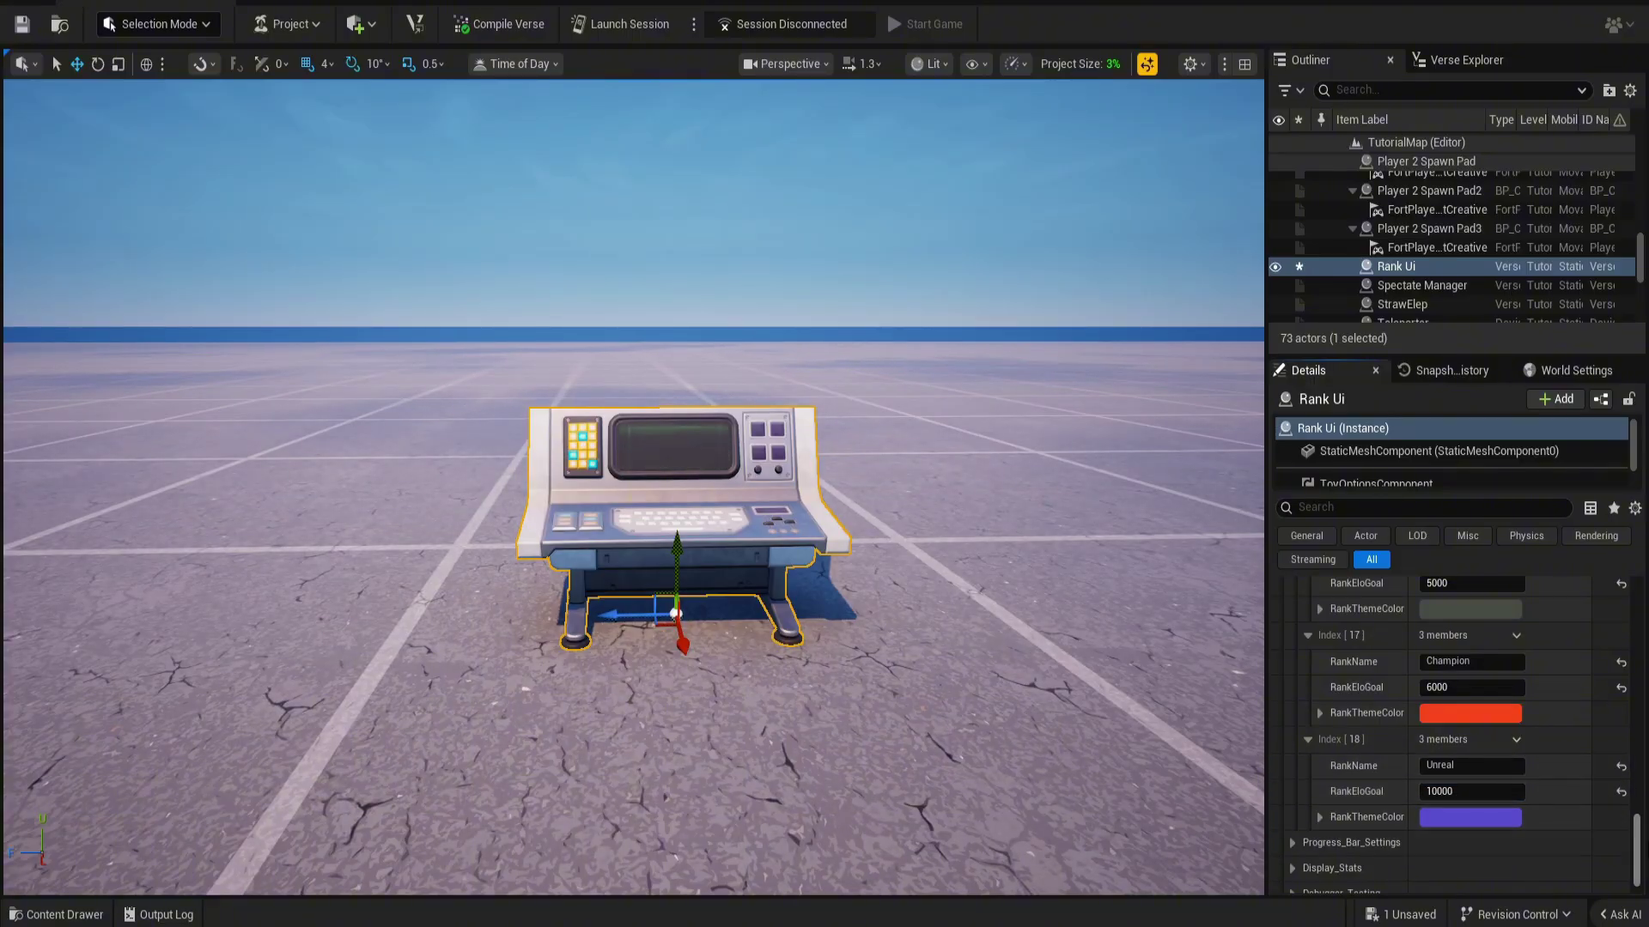
# Collapse the finished Ranks list and set the progress bar type to Elo Count.
pyautogui.moveTo(1637, 848); pyautogui.dragTo(1636, 610)
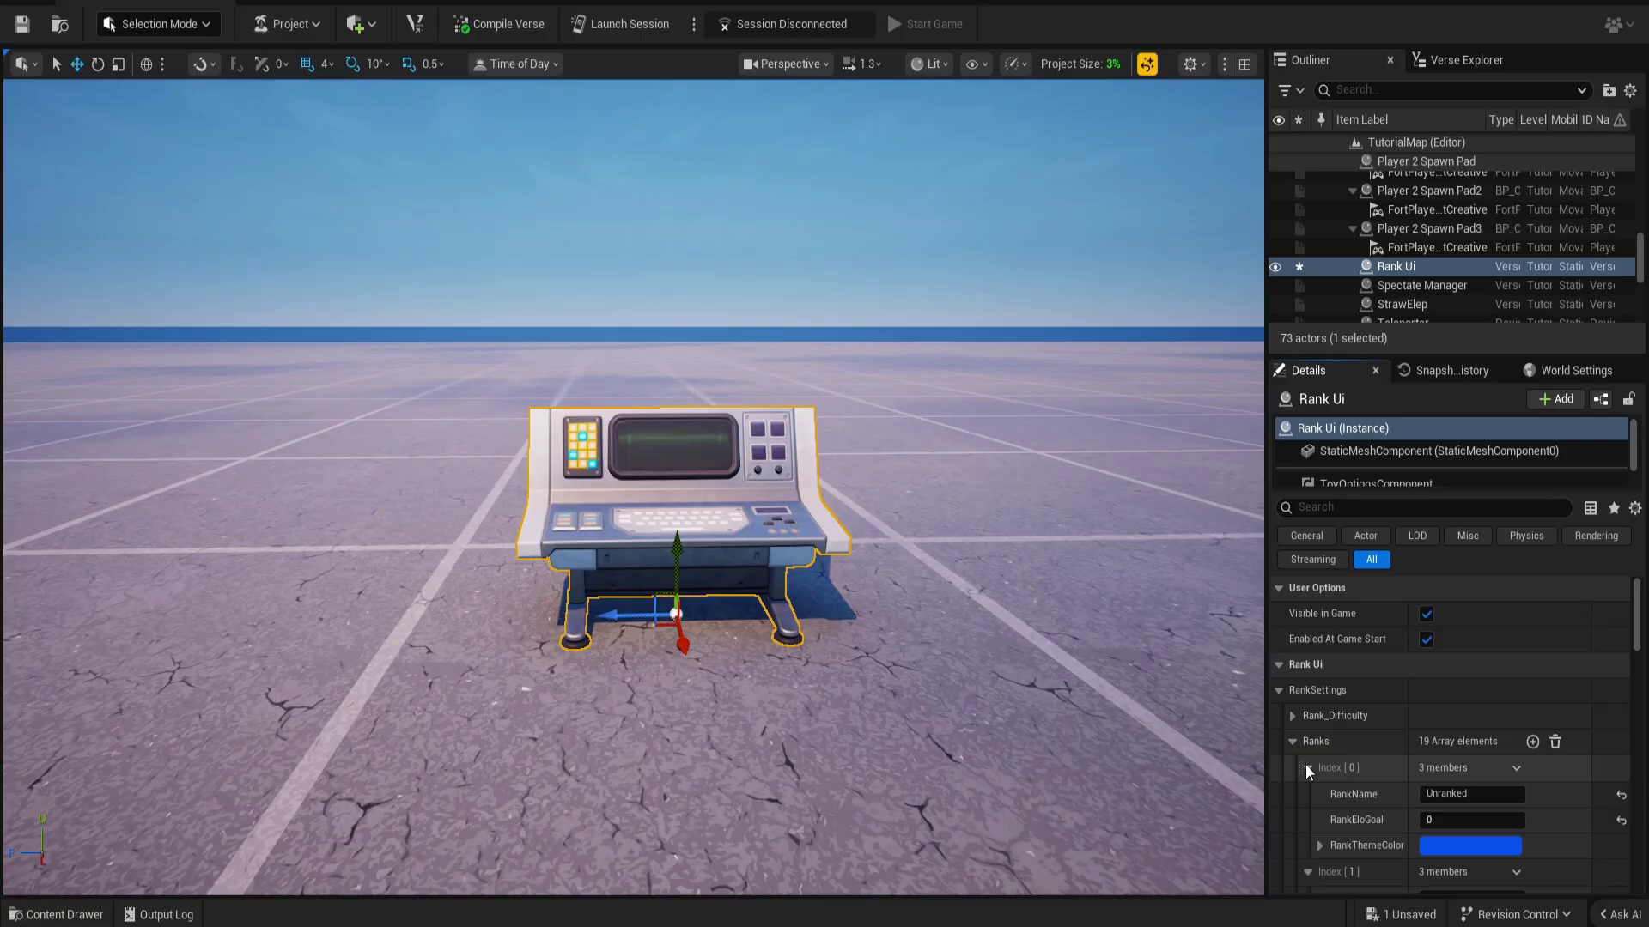
pyautogui.click(1305, 765)
pyautogui.scroll(-1, 1321, 776)
pyautogui.click(1293, 711)
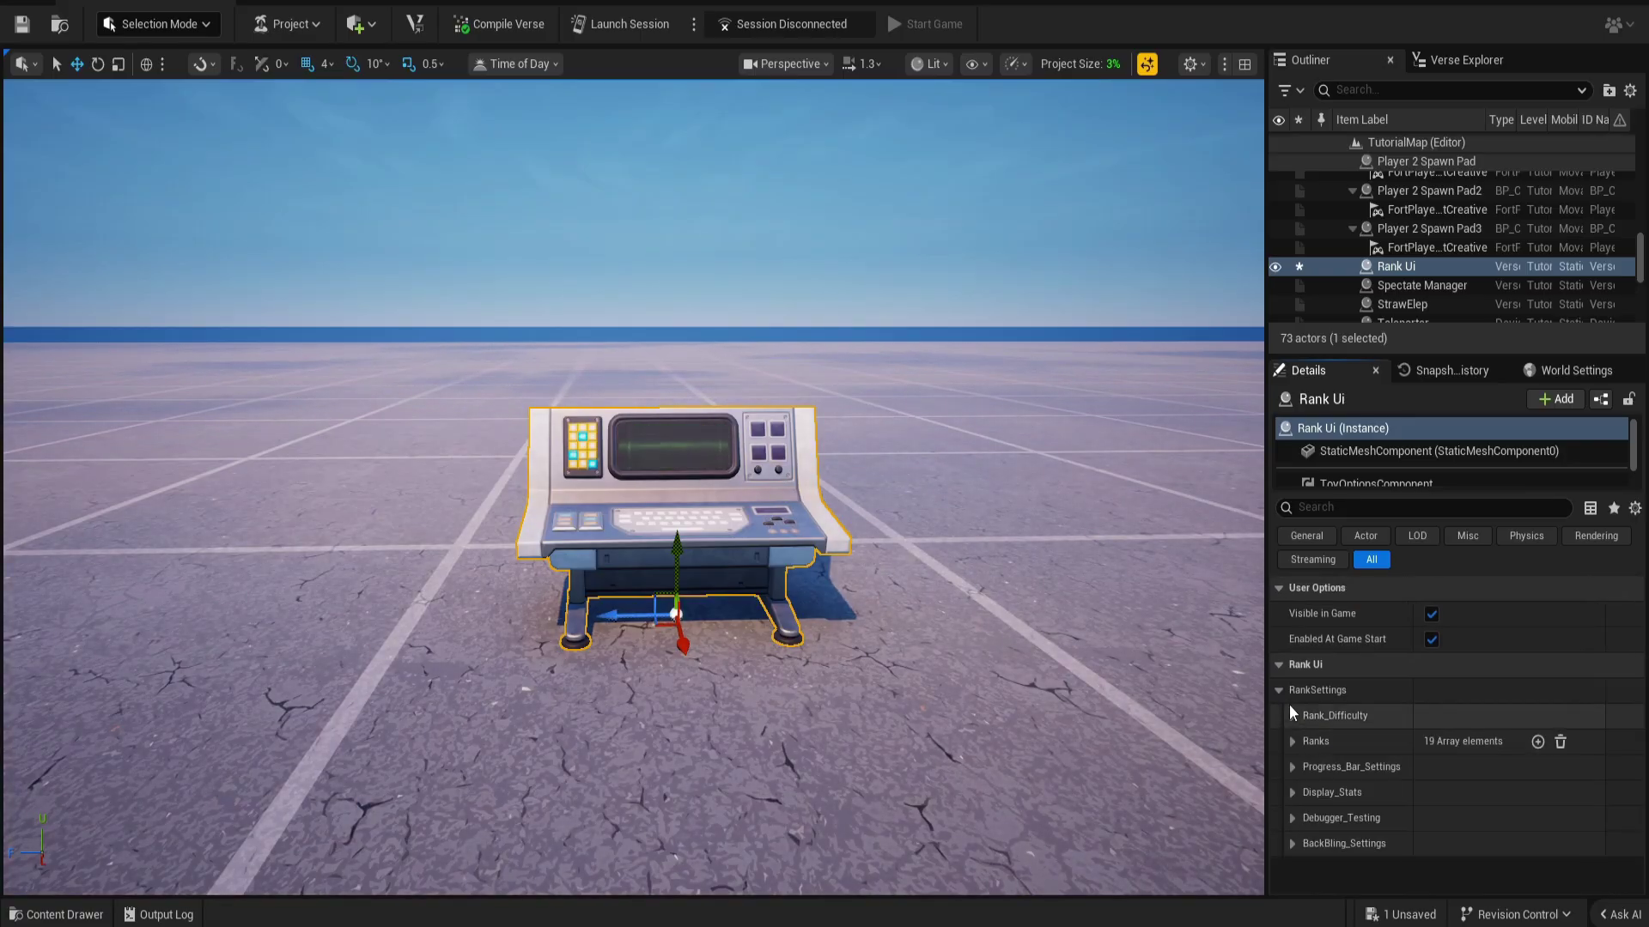
pyautogui.click(1292, 767)
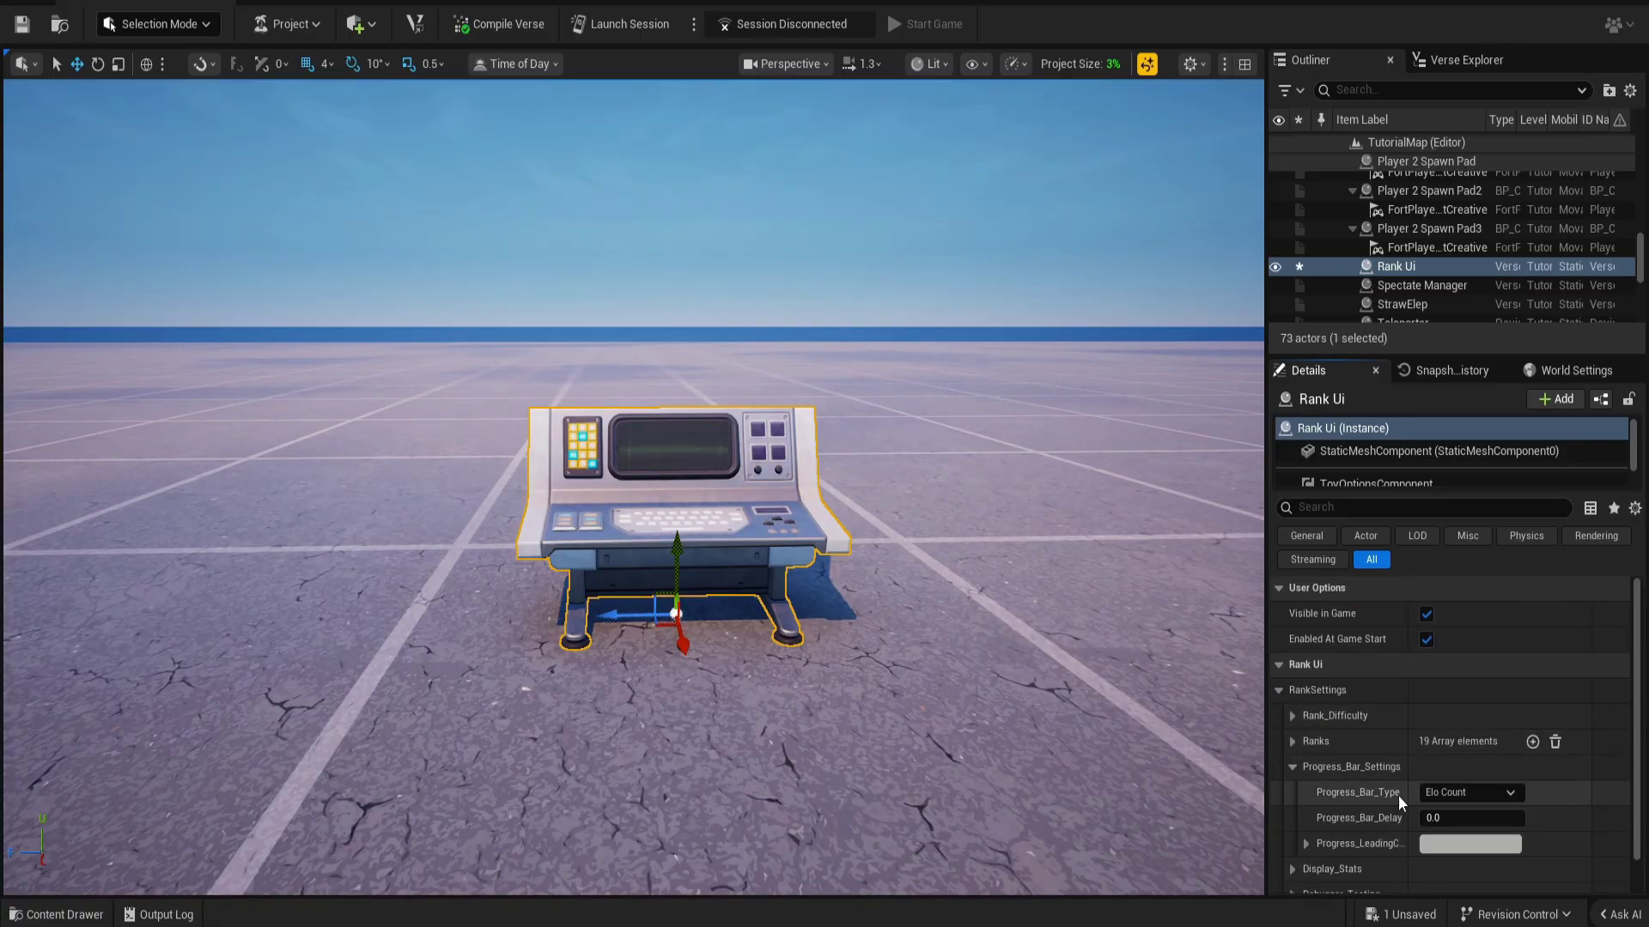
pyautogui.click(1460, 792)
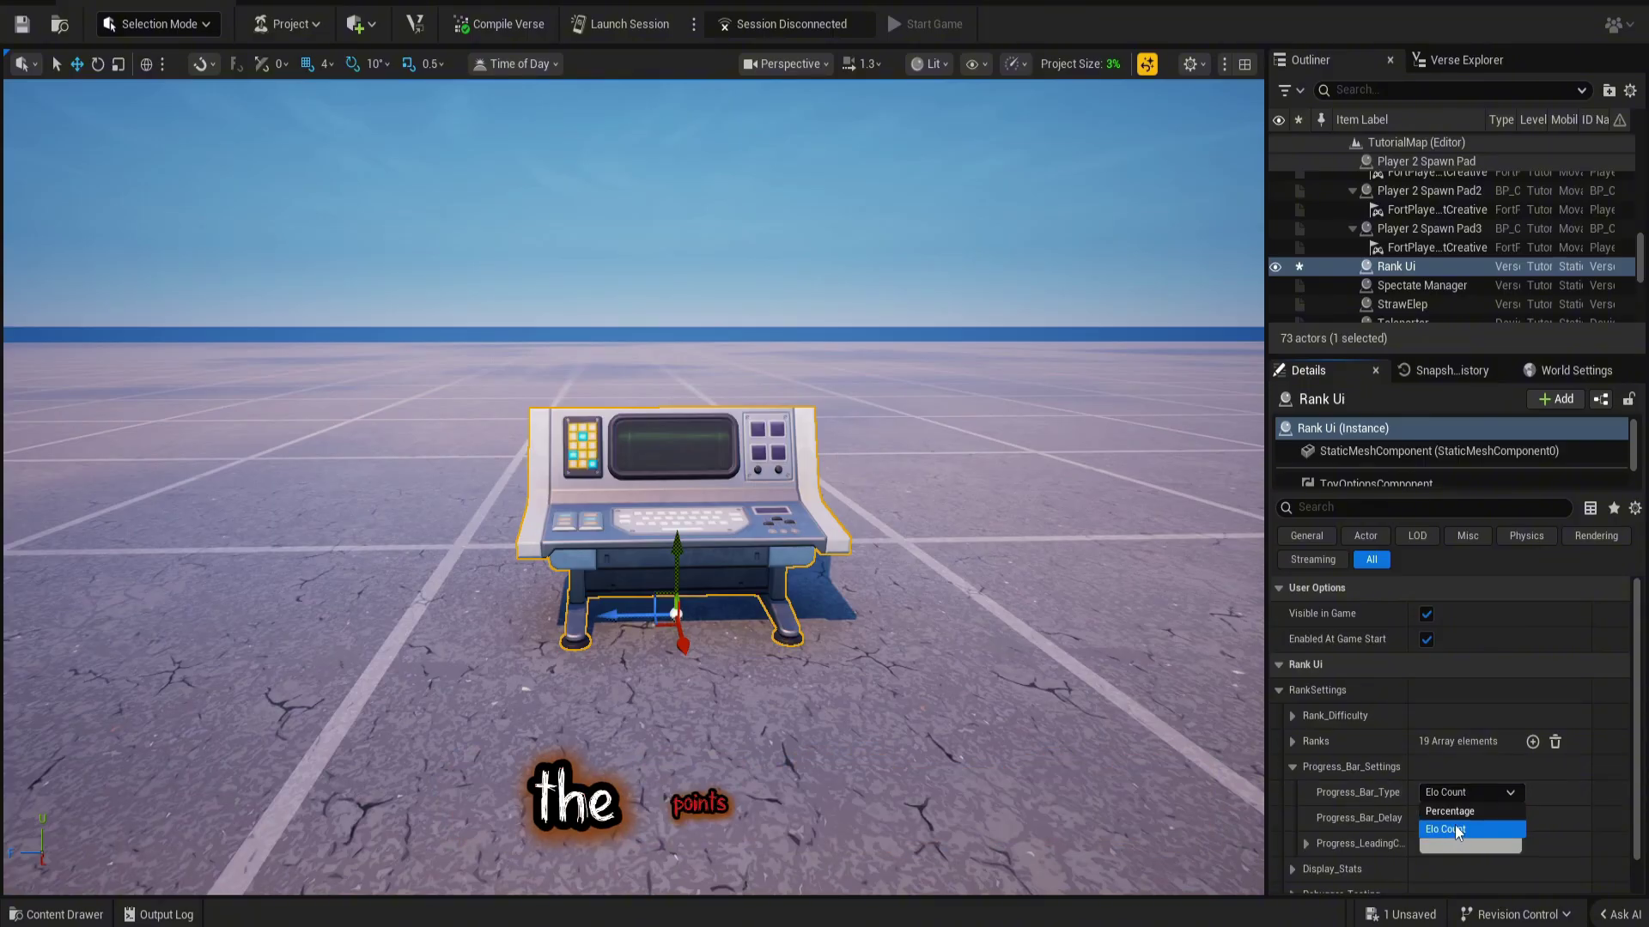
pyautogui.click(1455, 826)
# Set the progress bar's leading color to the saved dark green, hex 005D48FF.
pyautogui.click(1429, 844)
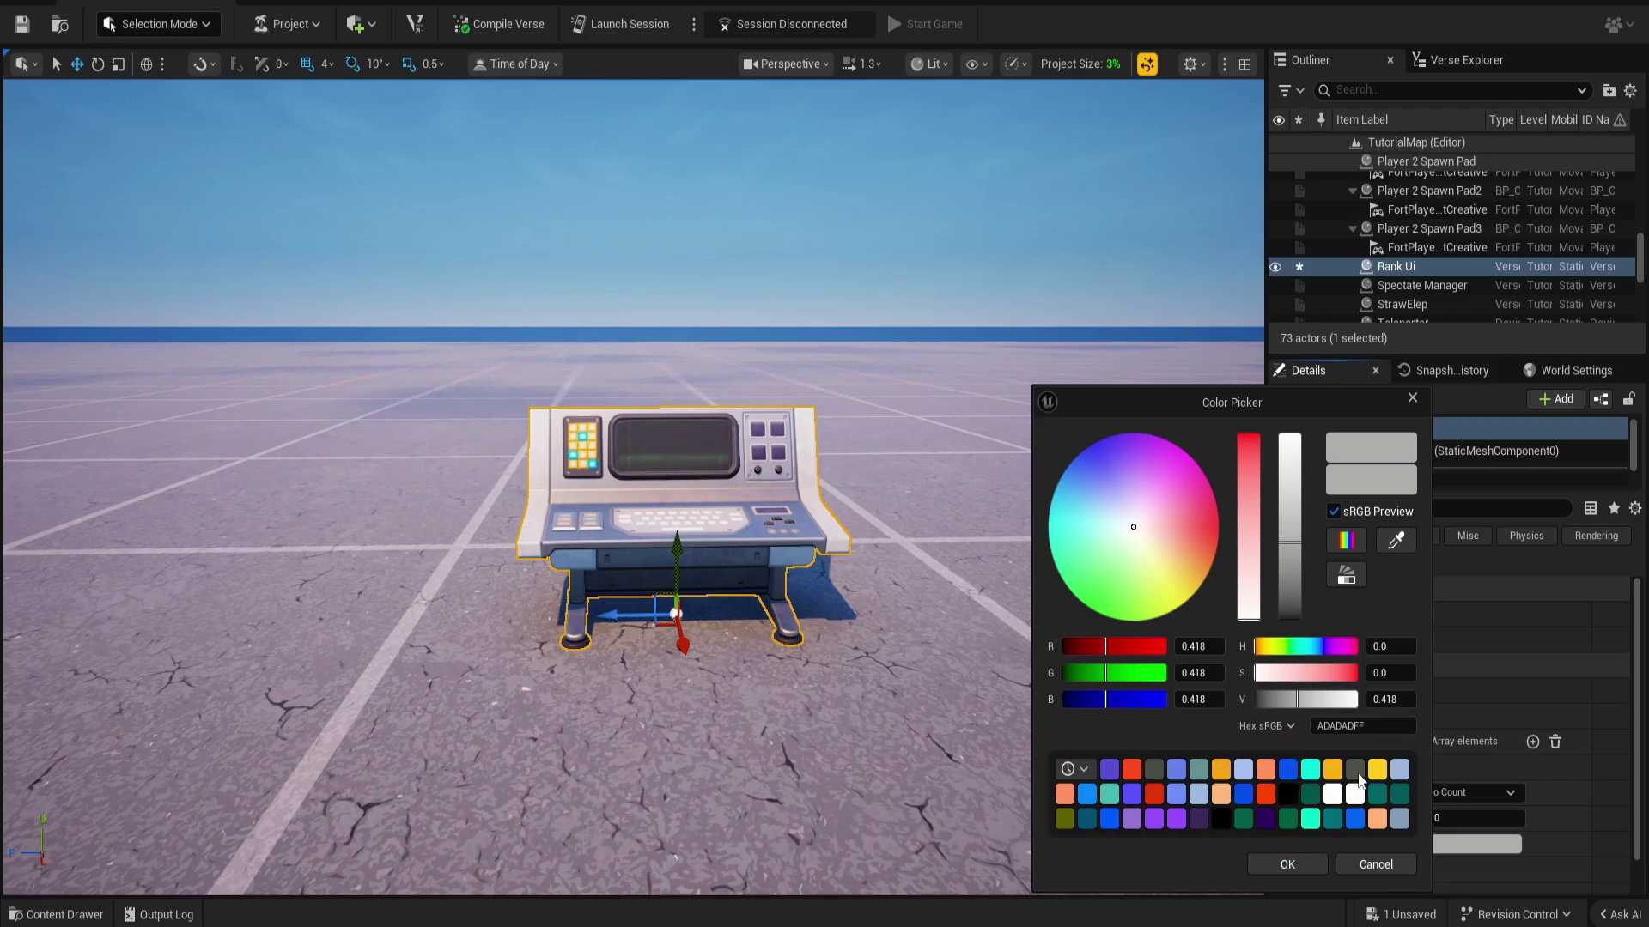
pyautogui.click(1132, 771)
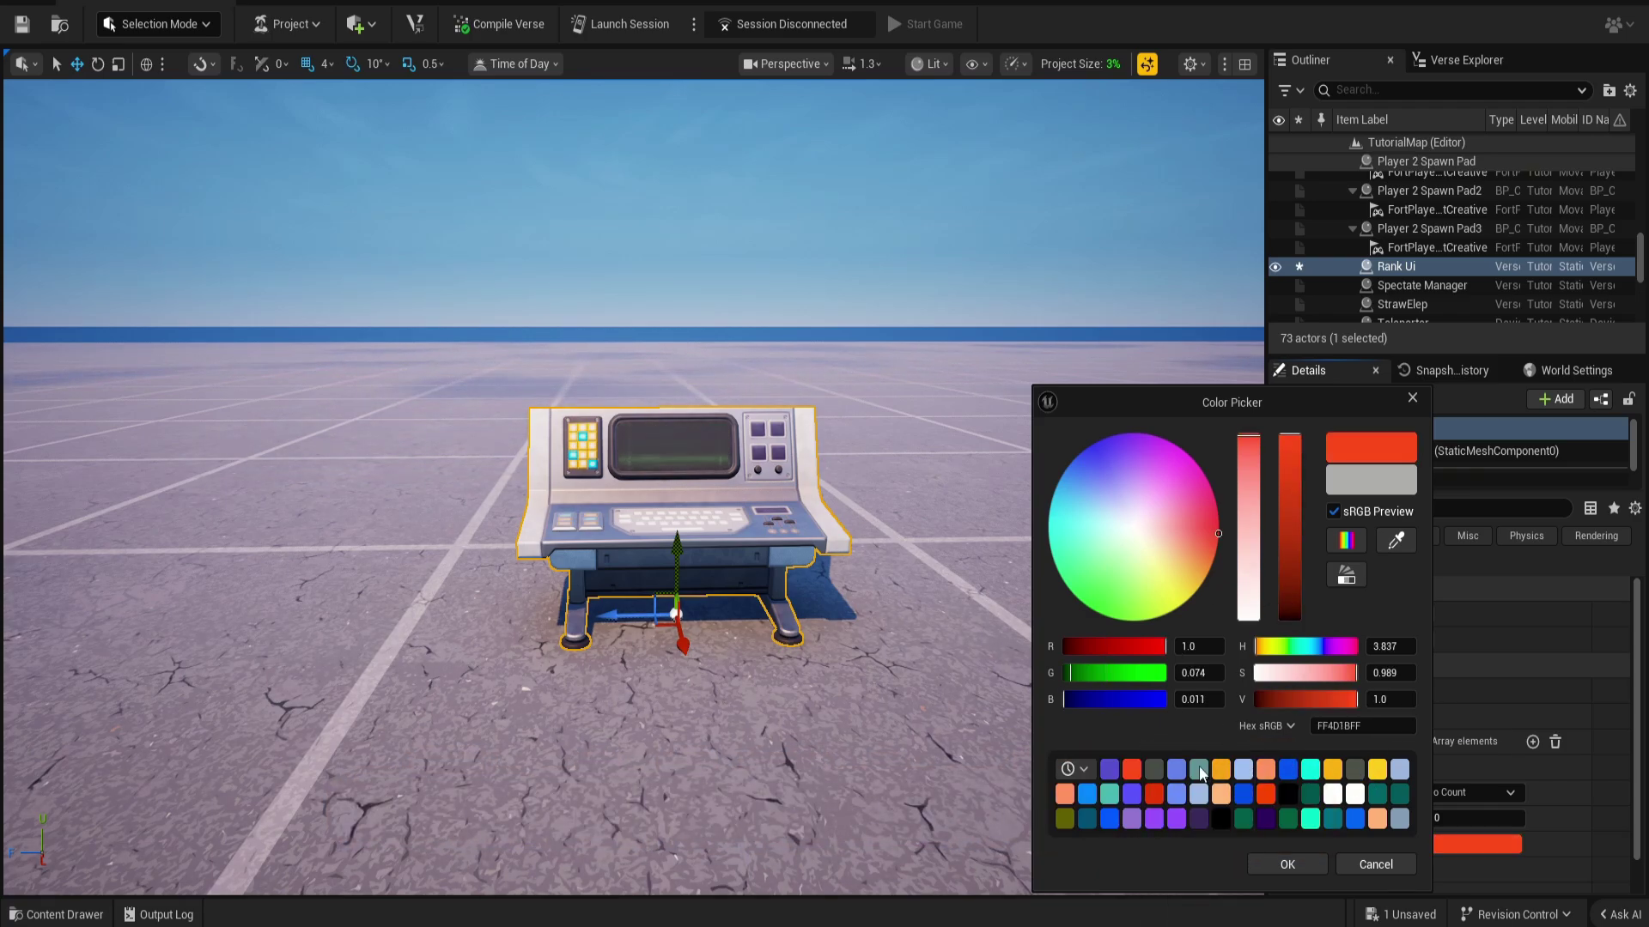
pyautogui.click(1243, 819)
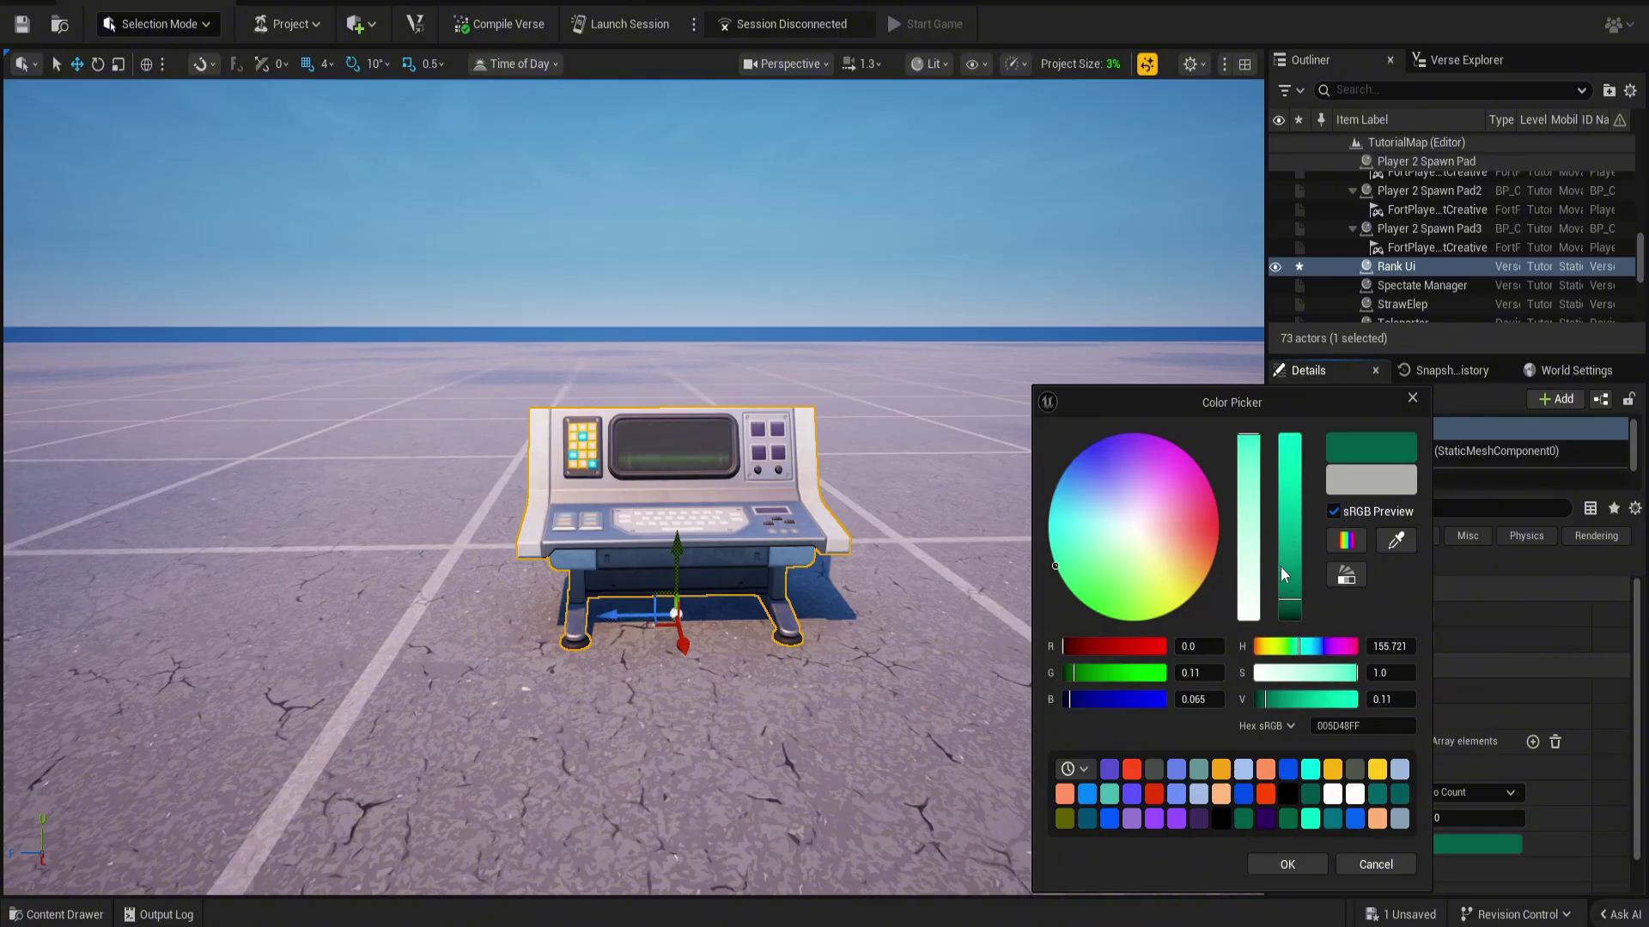
pyautogui.click(1273, 855)
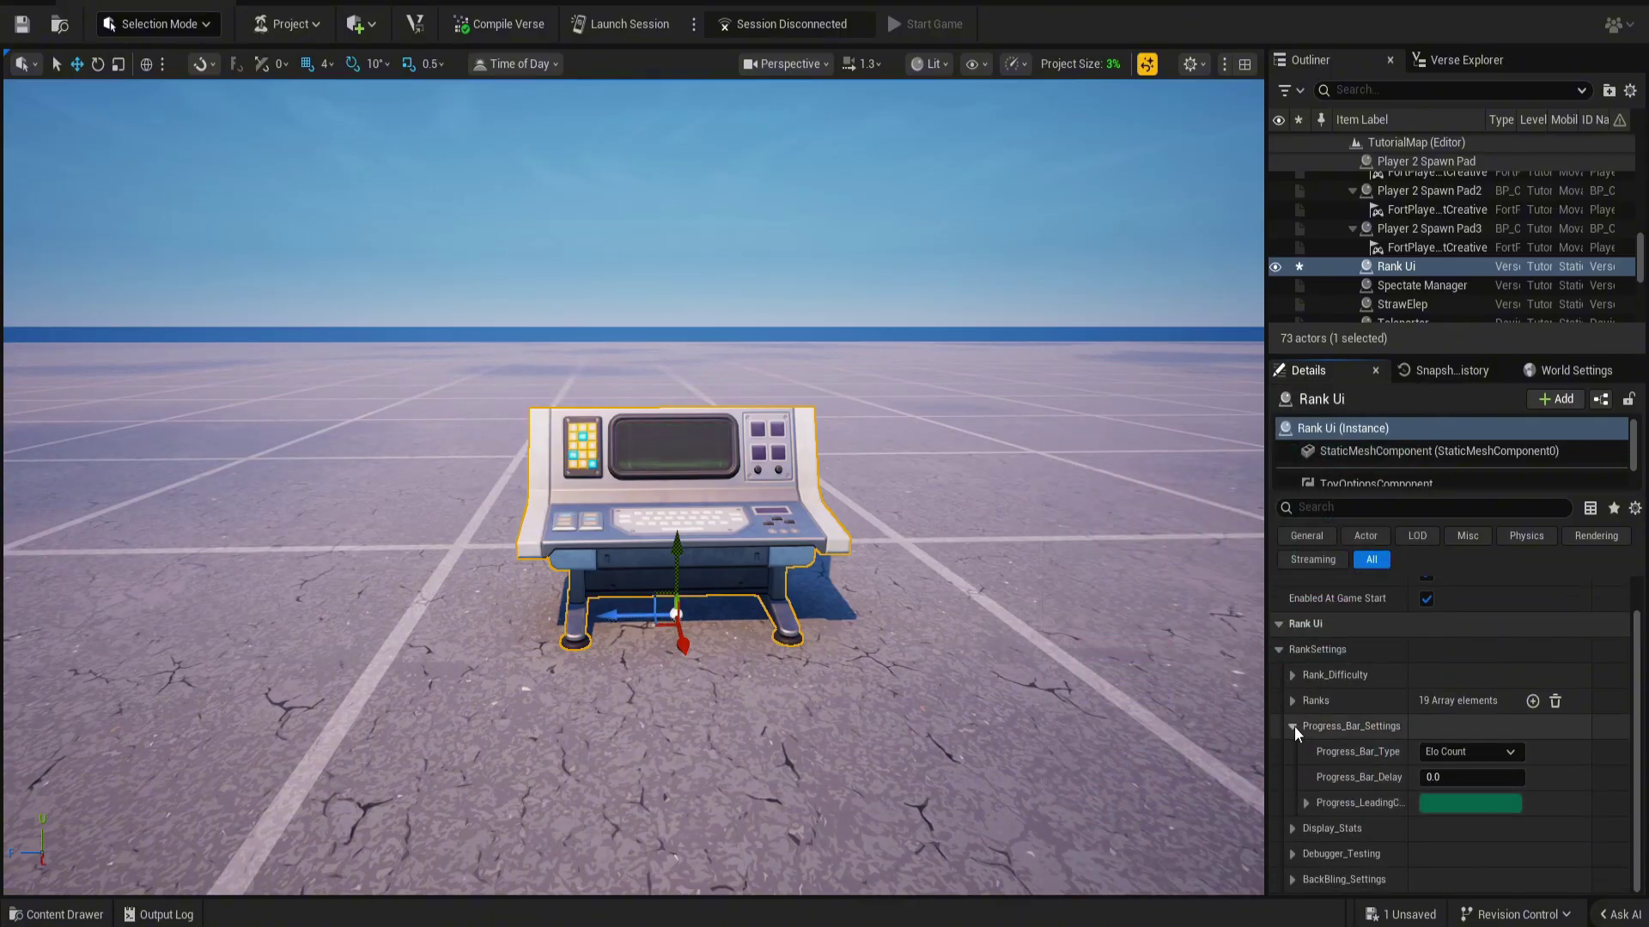
# Review the optional Display_Stats settings of the Rank Ui device, leaving the section collapsed.
pyautogui.click(1292, 723)
pyautogui.click(1293, 791)
pyautogui.scroll(-3, 1310, 791)
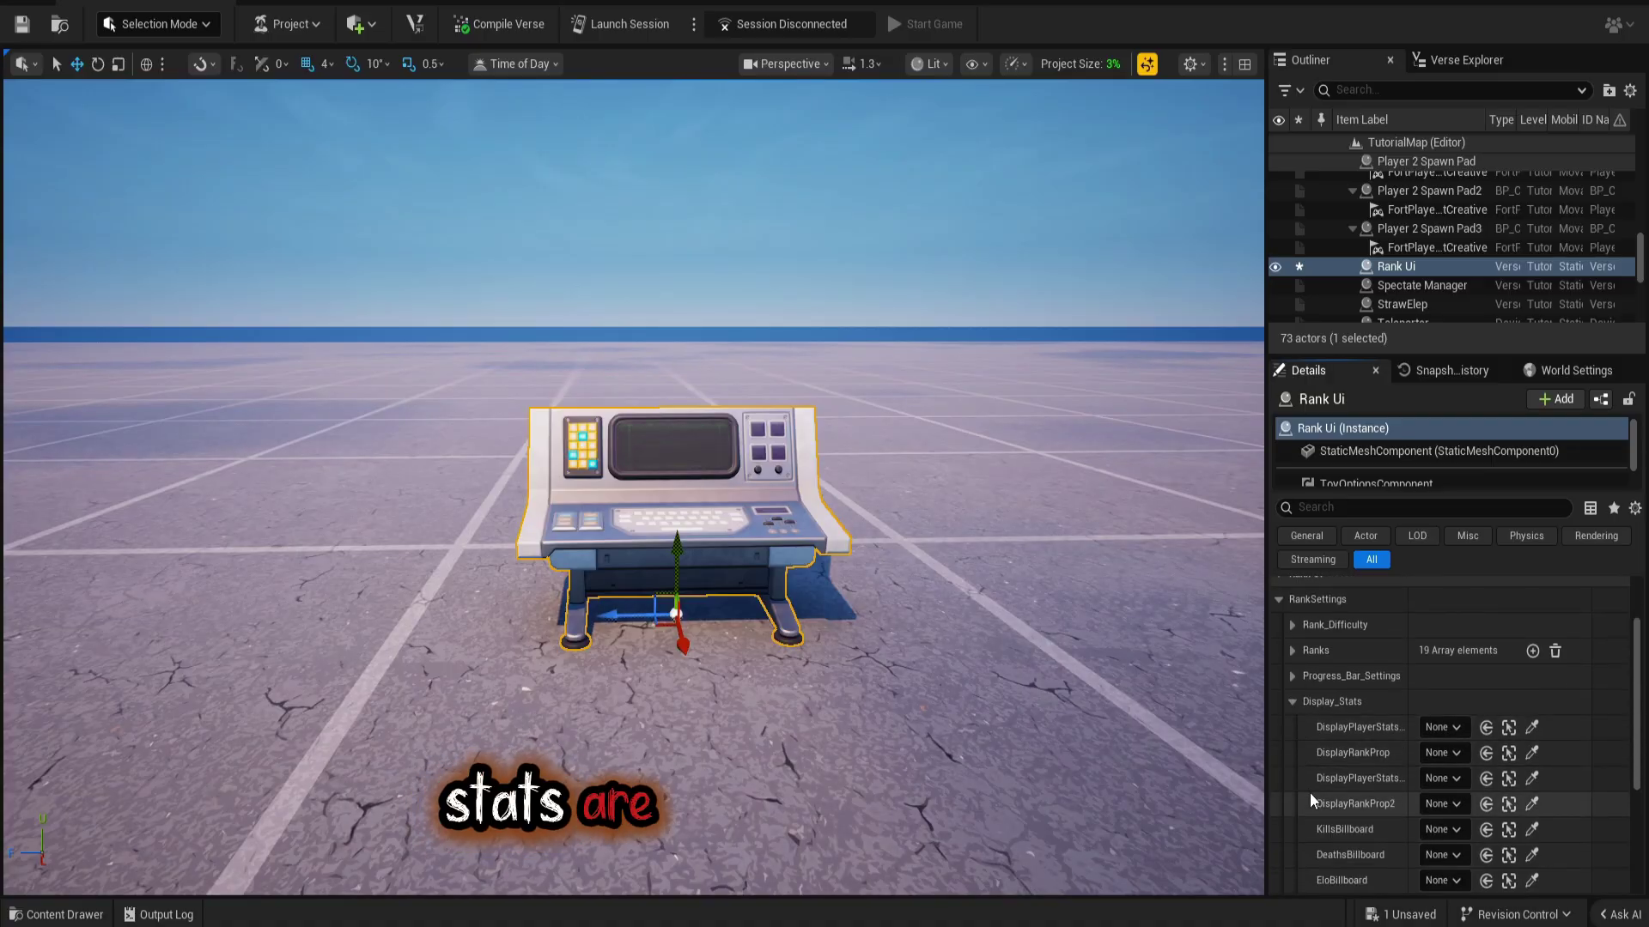
pyautogui.scroll(4, 1327, 806)
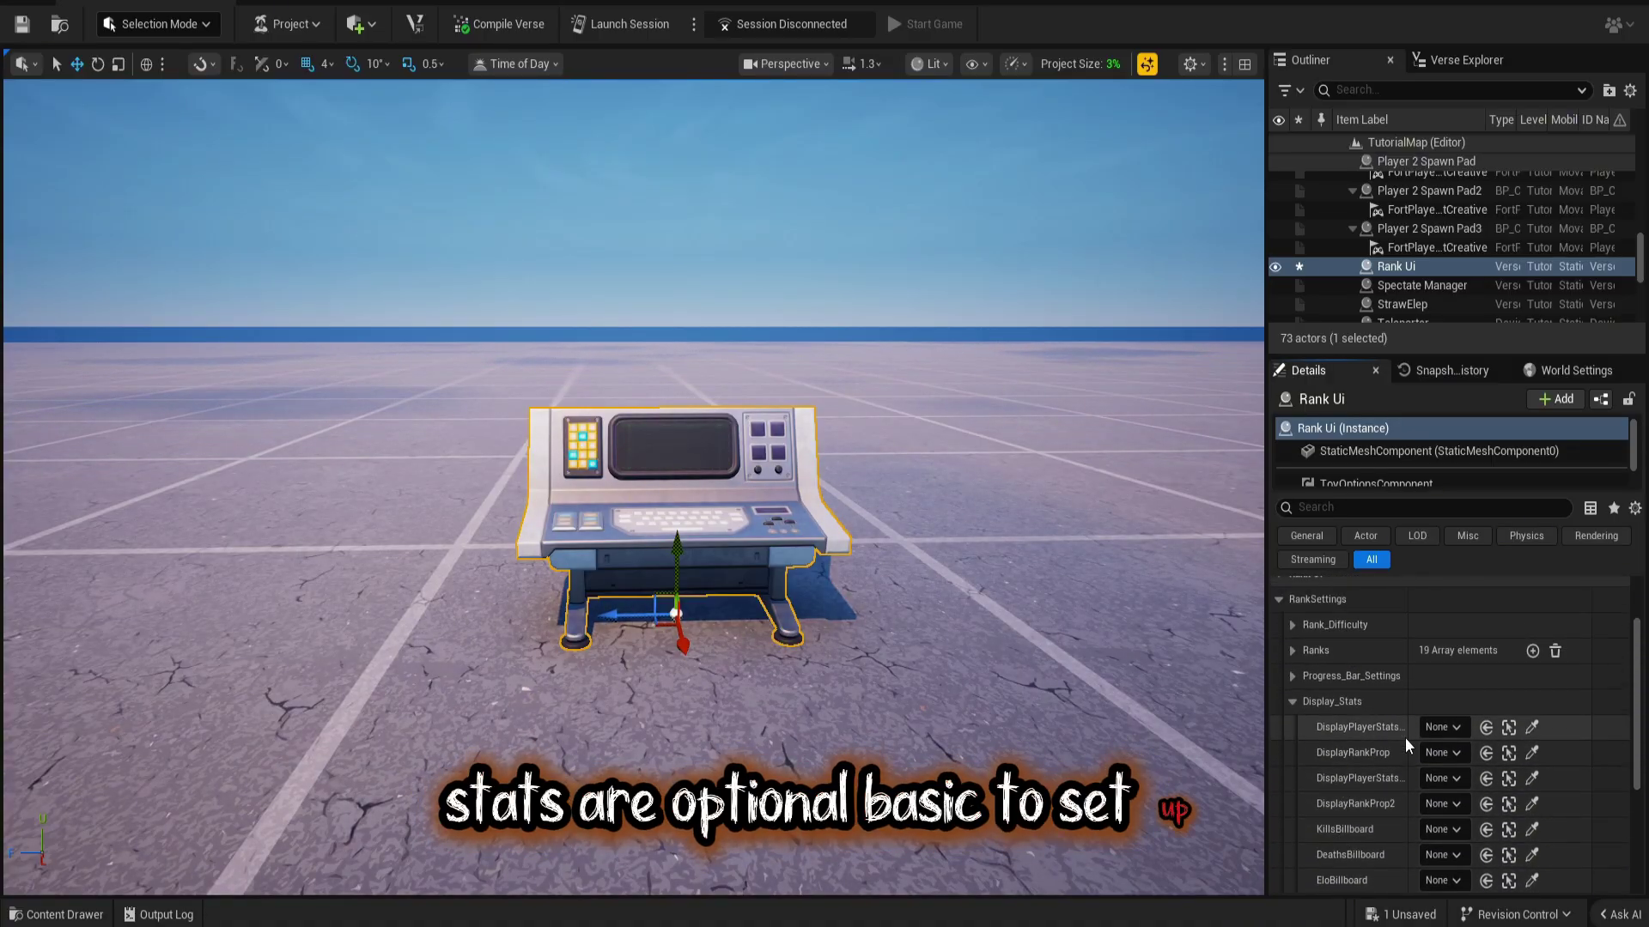
pyautogui.click(1294, 701)
pyautogui.scroll(2, 1305, 756)
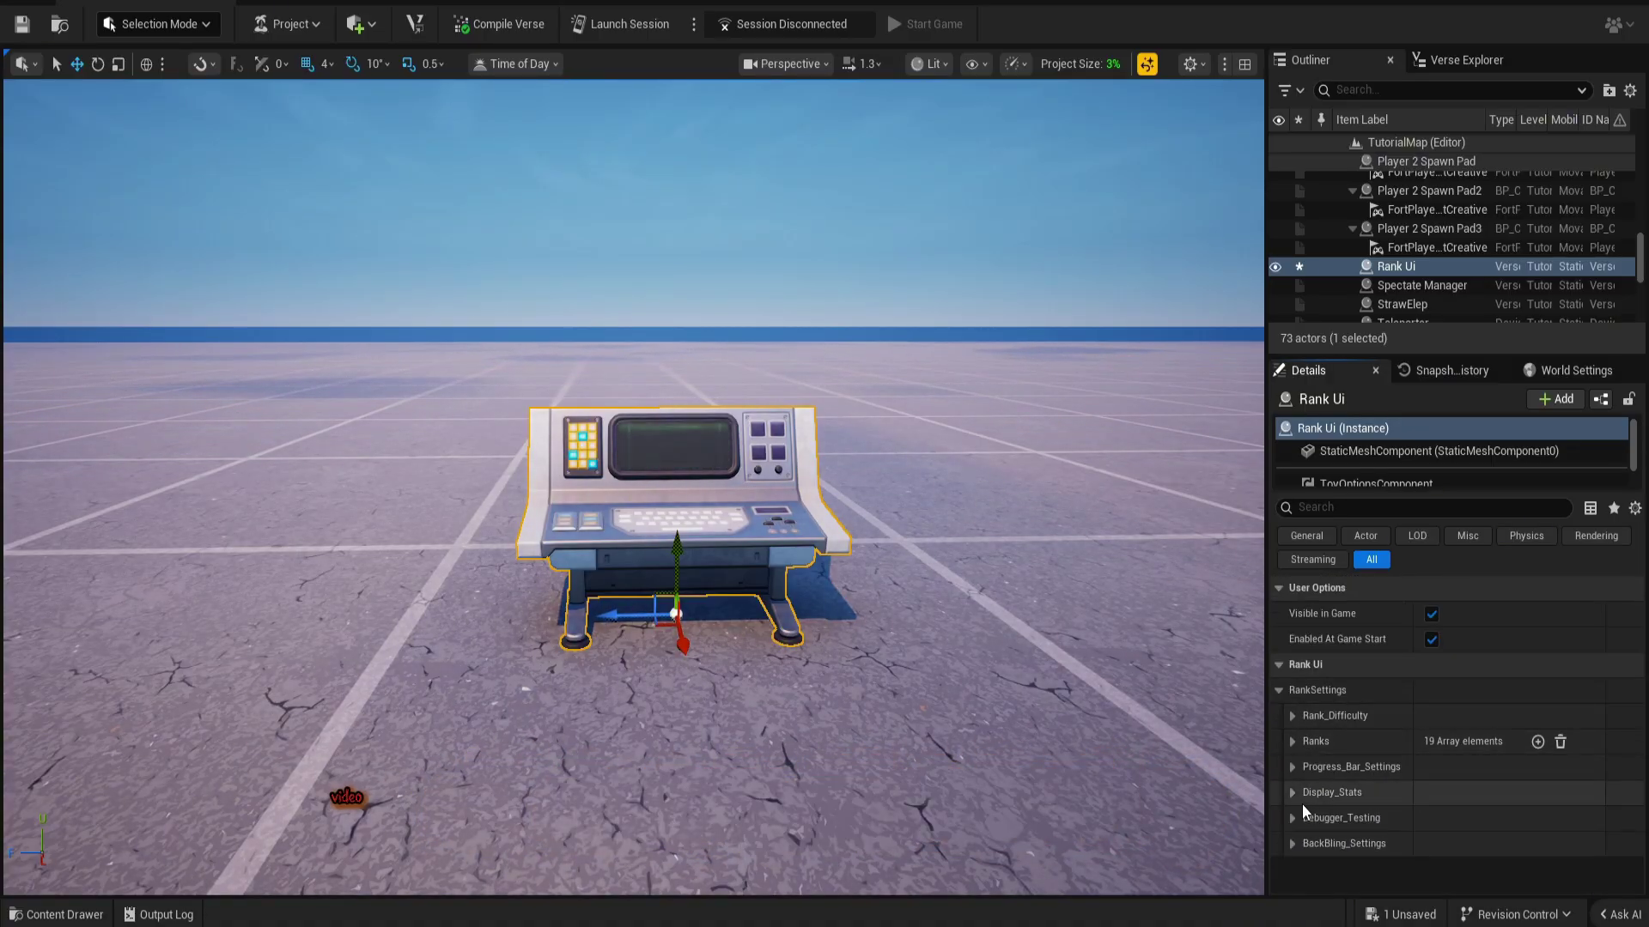
# Expand Debugger_Testing, search all content for "button" and place a Button device on the ground beside the Rank Ui console.
pyautogui.click(1295, 820)
pyautogui.press('a')
pyautogui.moveTo(990, 718); pyautogui.dragTo(683, 721, button='right')
pyautogui.hotkey('ctrl', 'space')
pyautogui.click(182, 667)
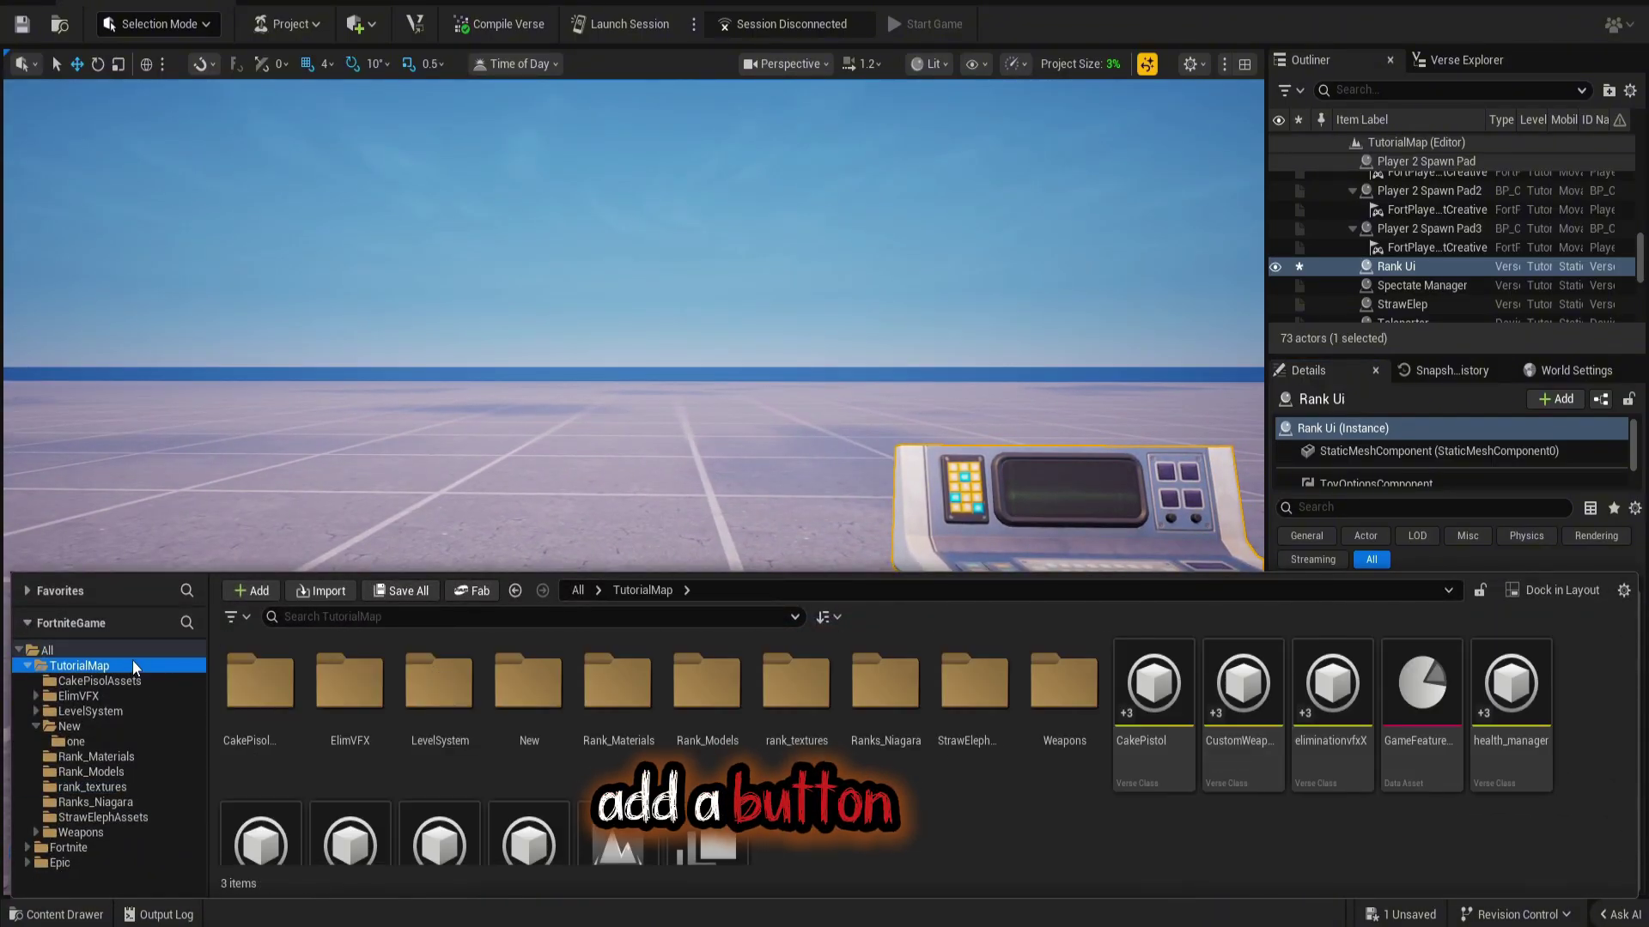
pyautogui.click(142, 649)
pyautogui.click(301, 616)
pyautogui.write('b')
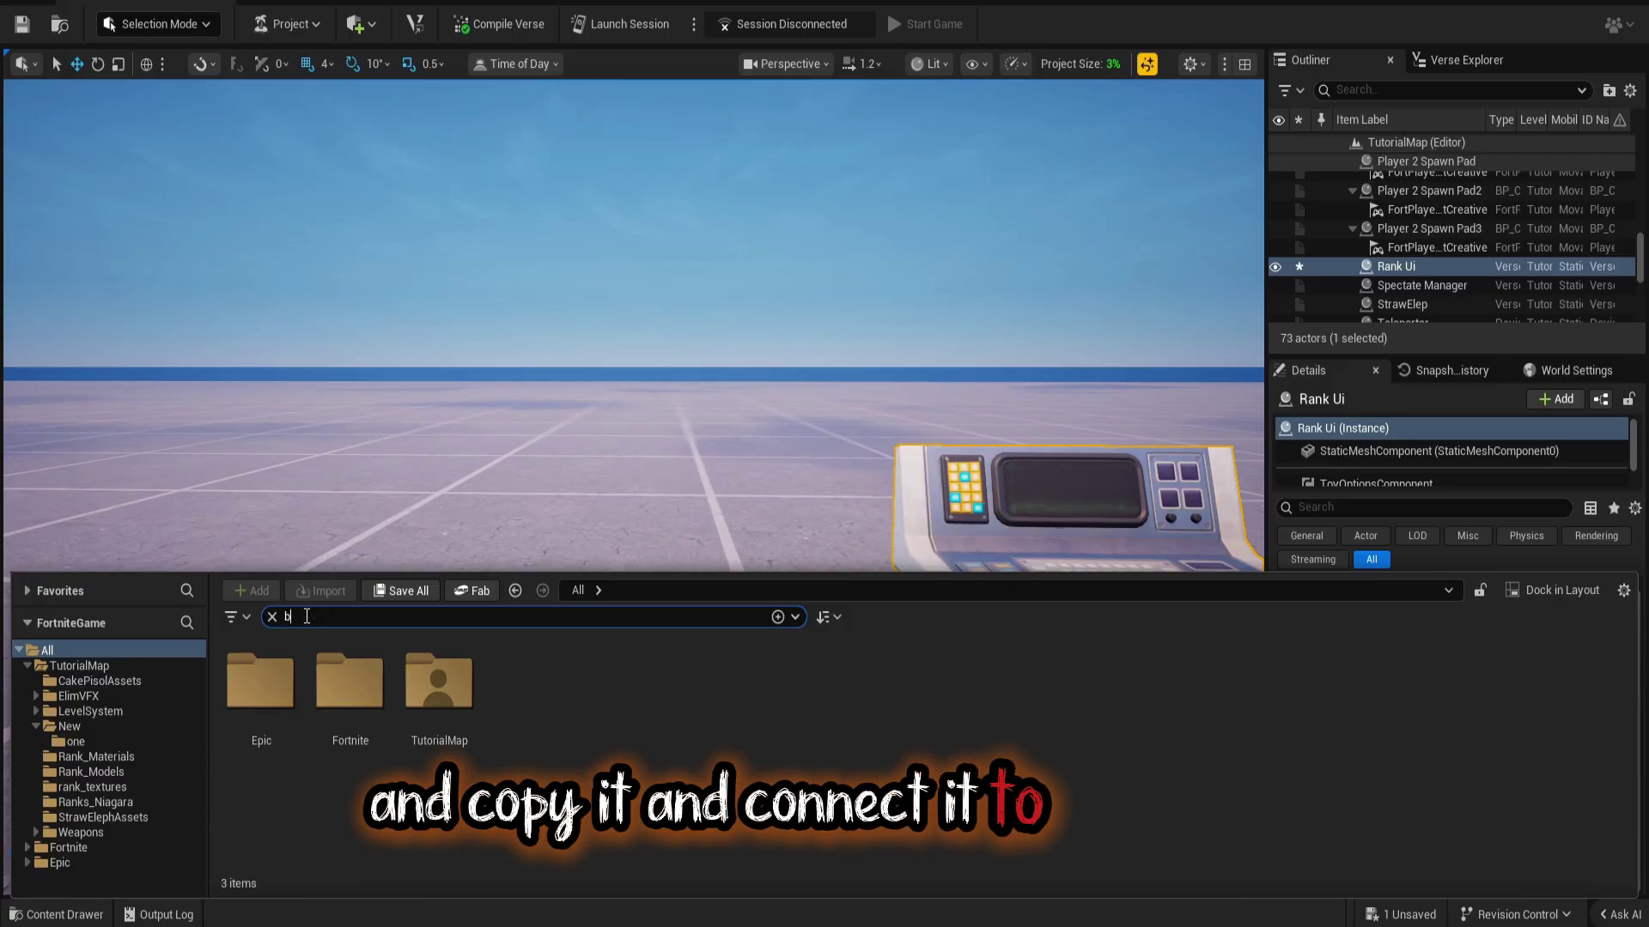
pyautogui.write('utton')
pyautogui.moveTo(257, 683); pyautogui.dragTo(744, 673)
pyautogui.press('e')
pyautogui.moveTo(701, 744); pyautogui.dragTo(820, 746)
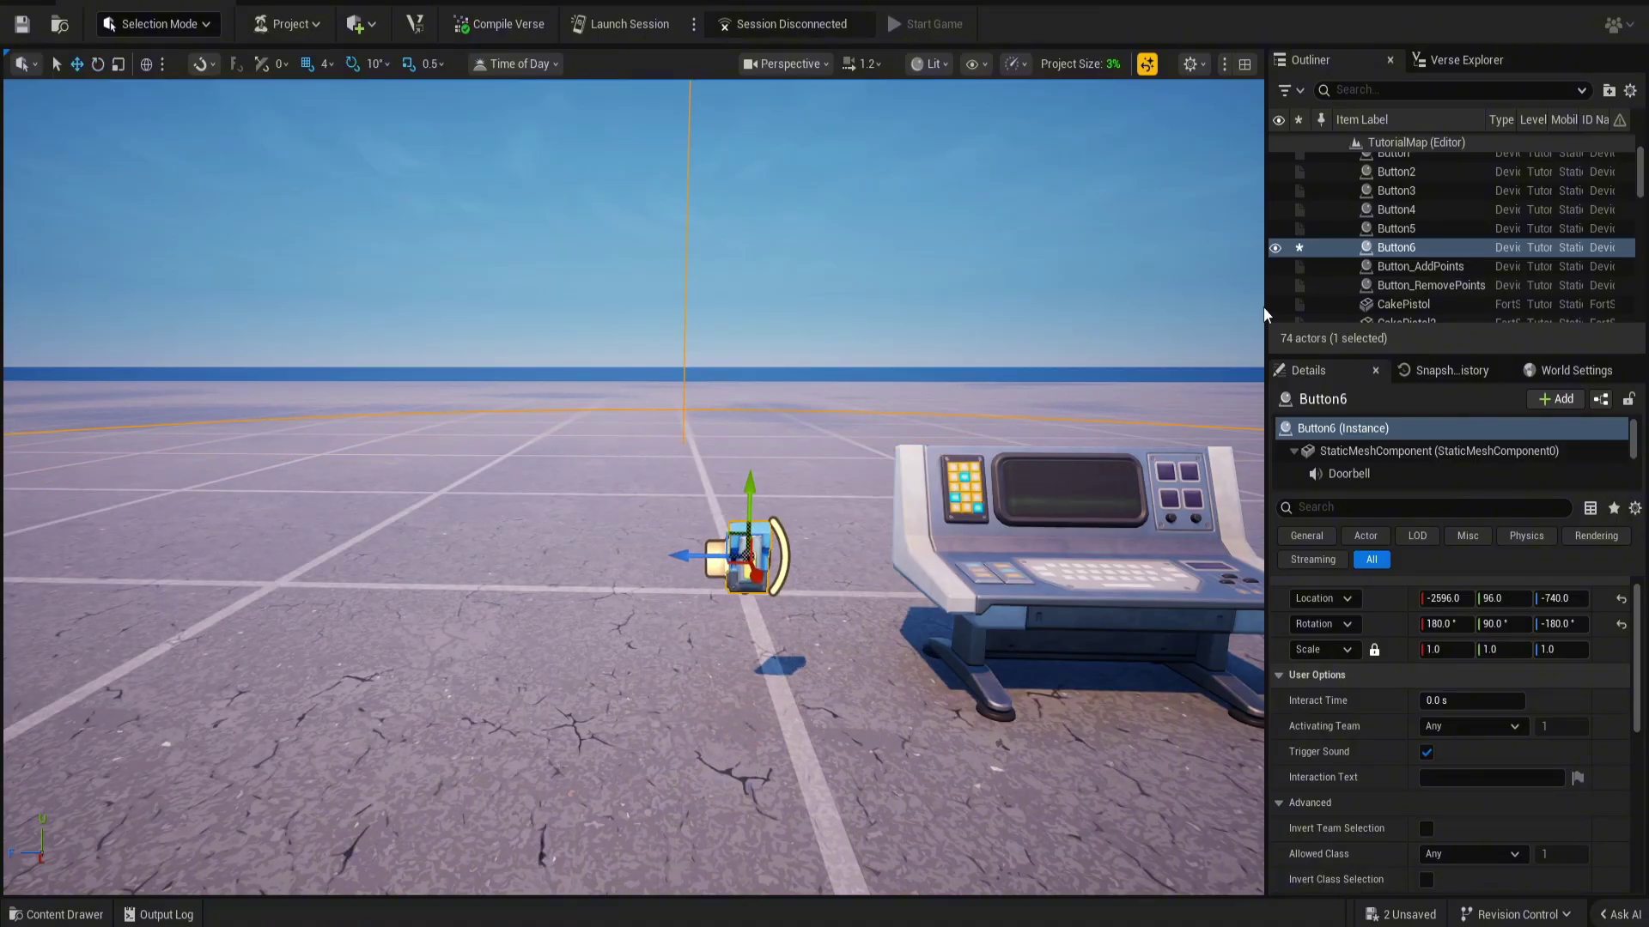
# Rename the newly placed button to Button_RankAdd.
pyautogui.click(1408, 247)
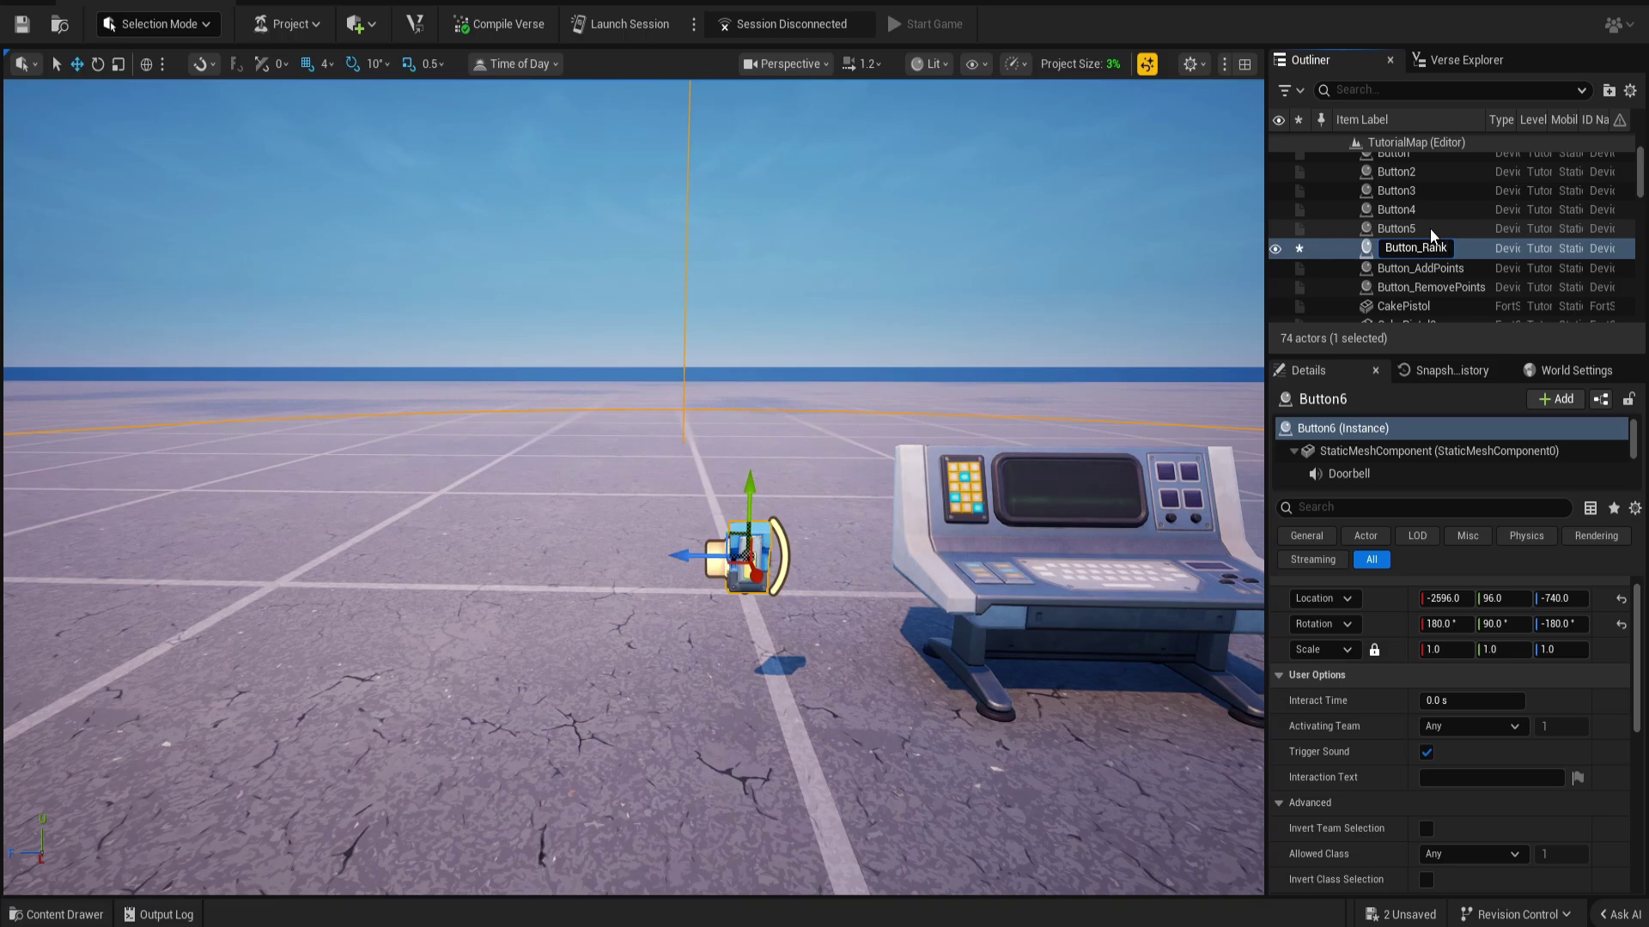
pyautogui.write('Button_RankAdd')
pyautogui.press('Return')
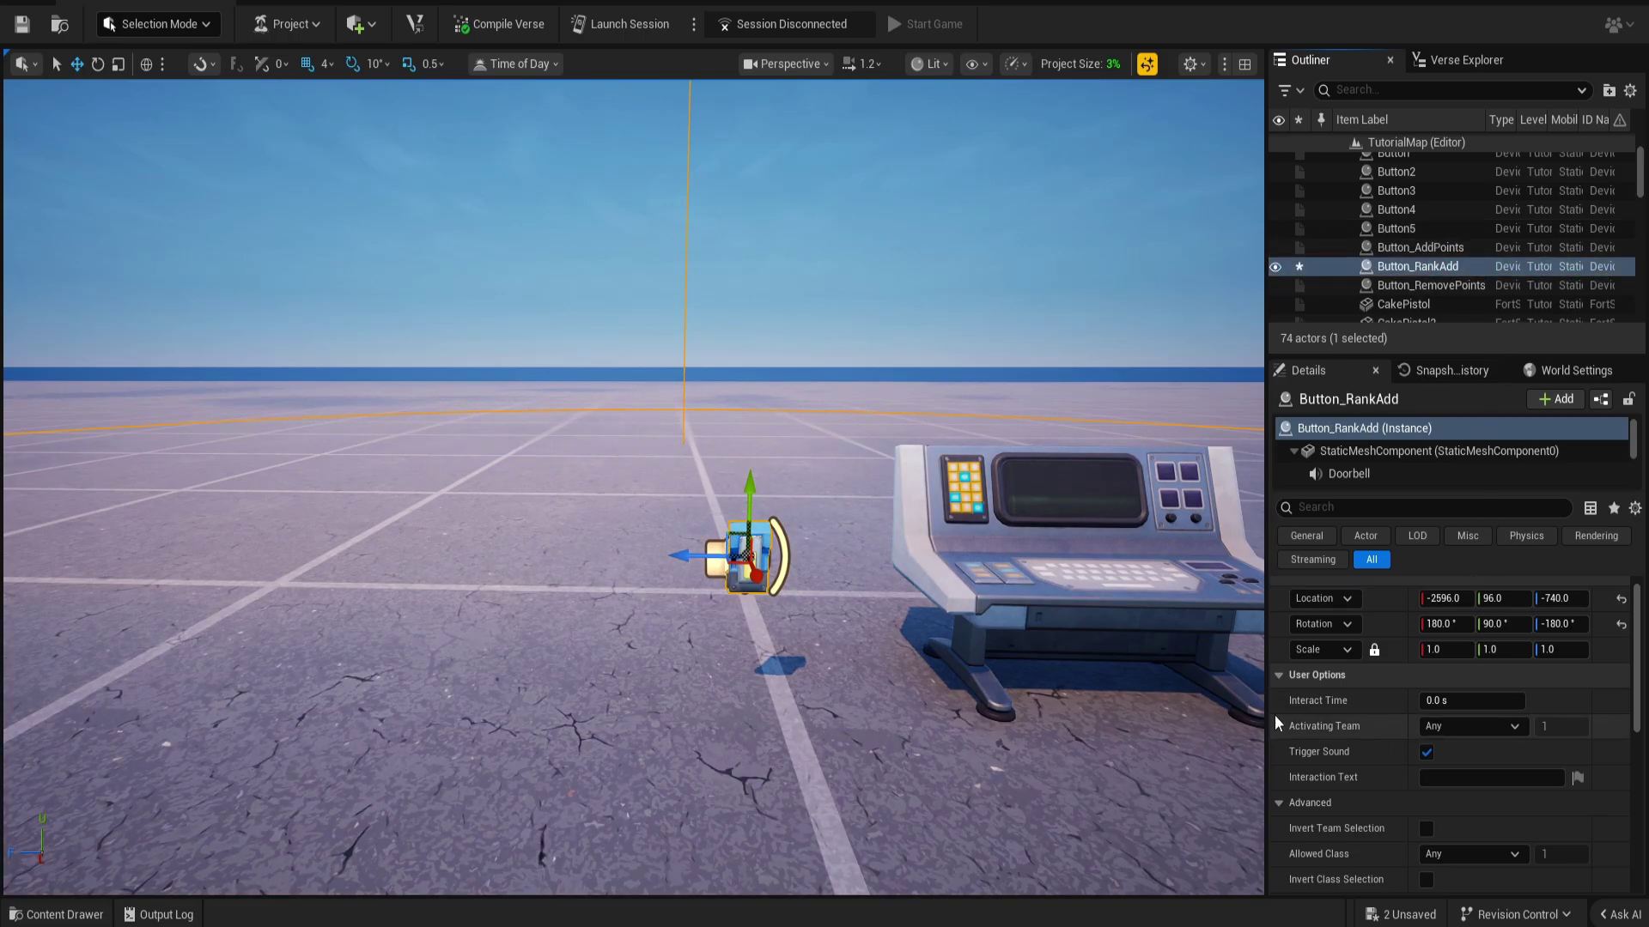
# Duplicate Button_RankAdd, move the copy sideways away from the console and rename it Button_RankDeduct.
pyautogui.hotkey('ctrl', 'd')
pyautogui.moveTo(577, 552); pyautogui.dragTo(502, 552)
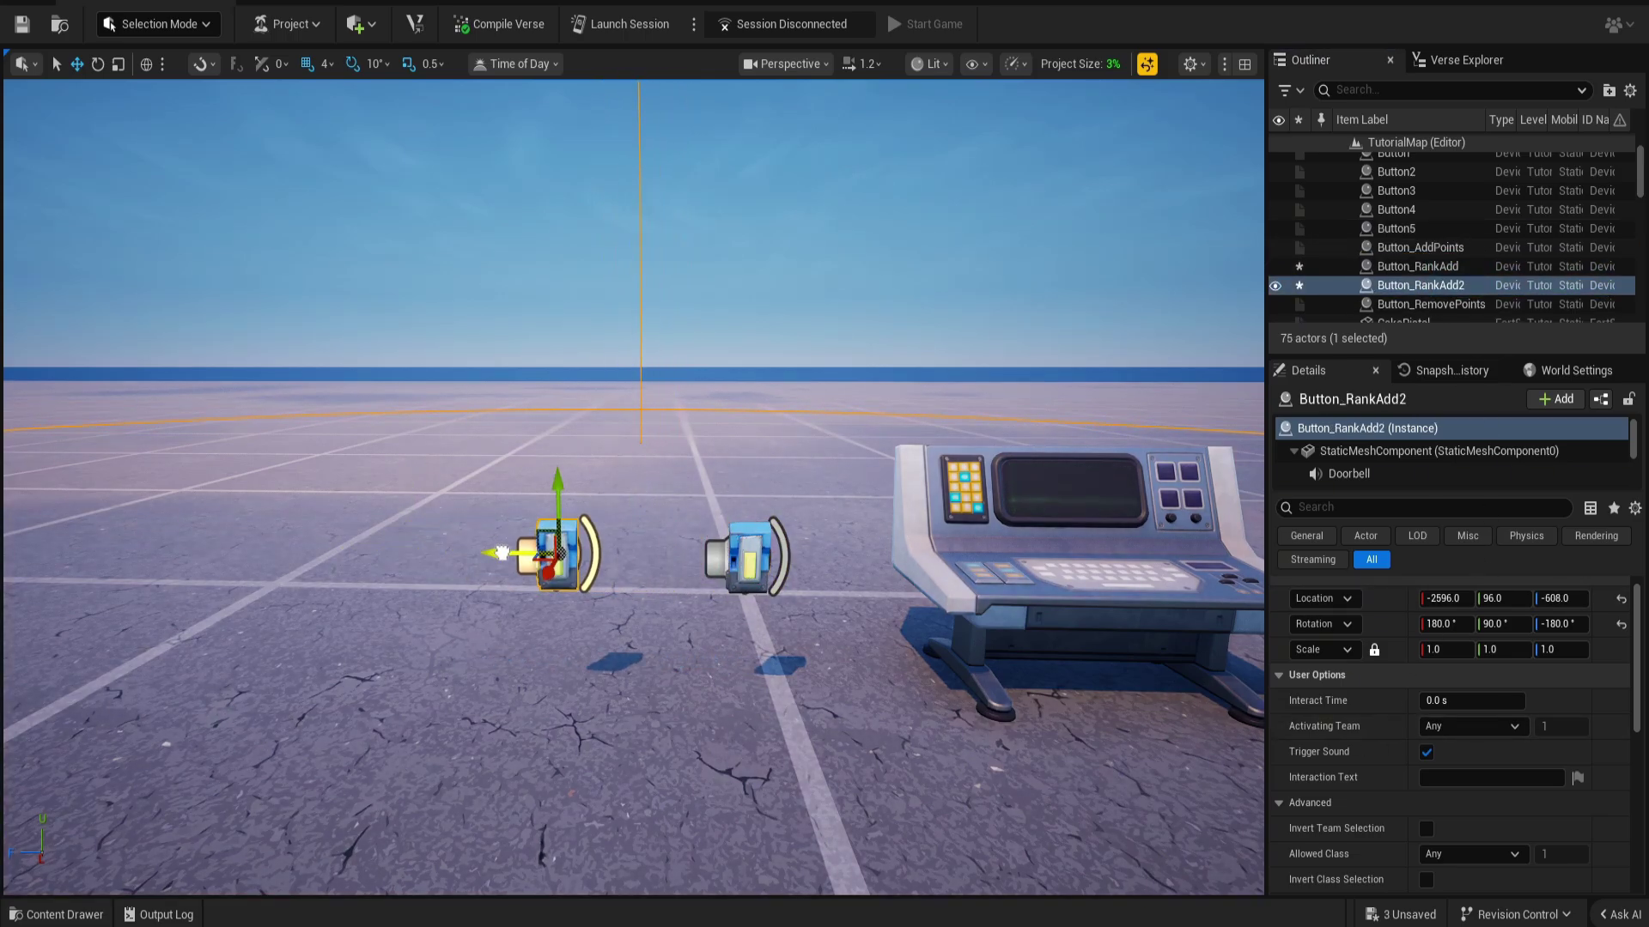
pyautogui.press('F2')
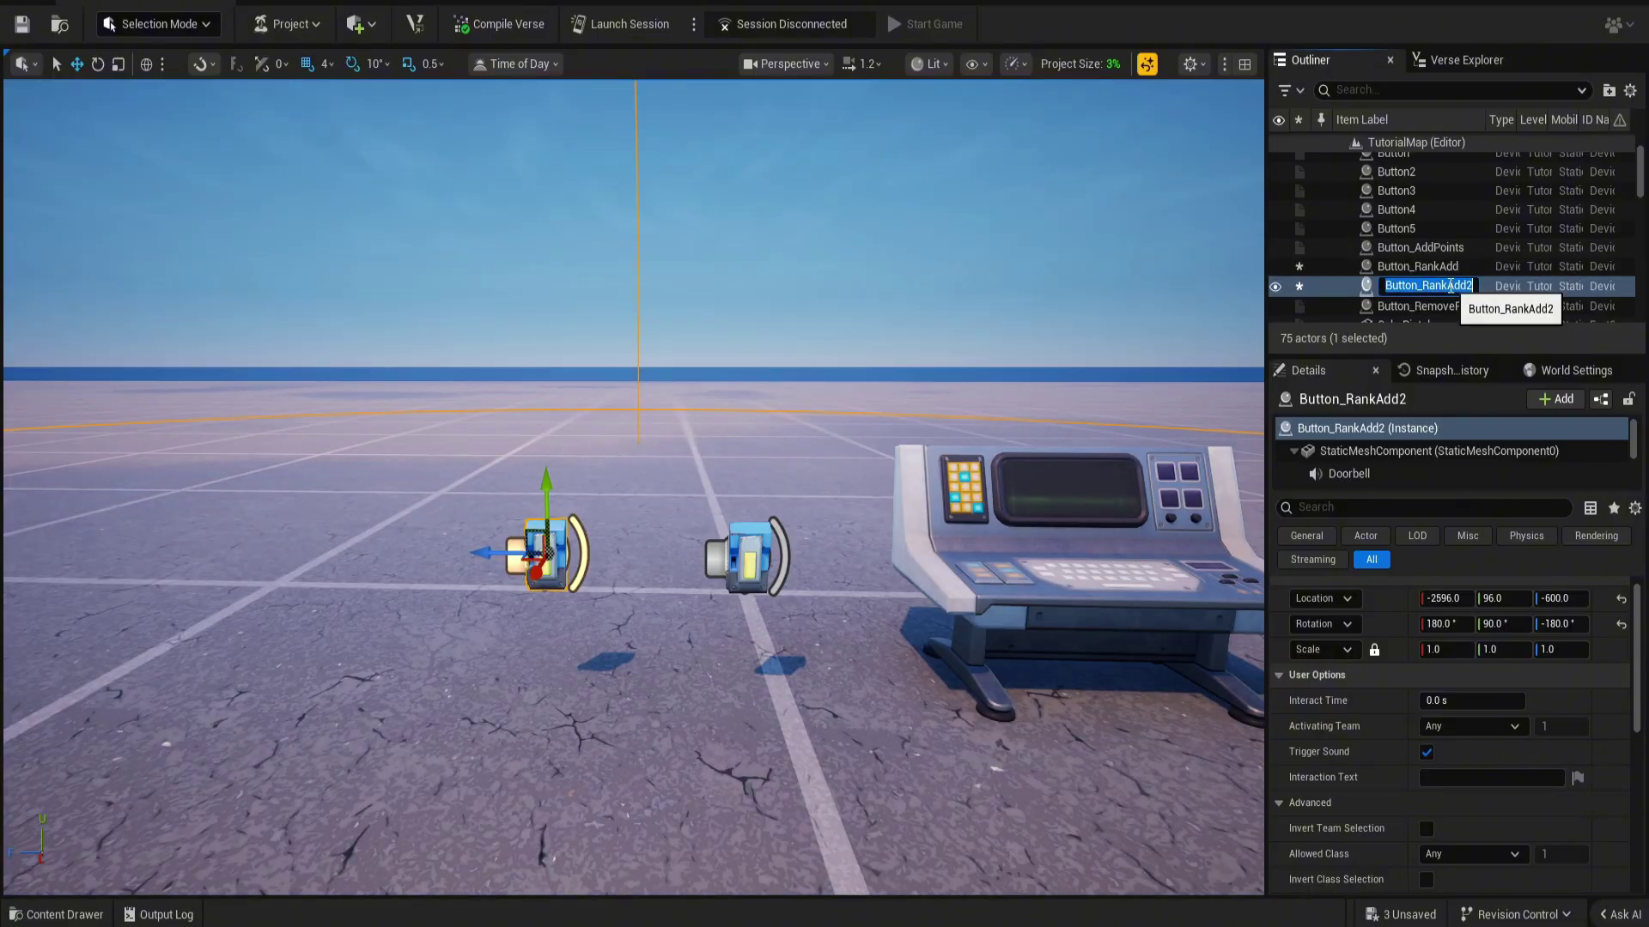
pyautogui.write('Button_RankDeduct')
pyautogui.press('Return')
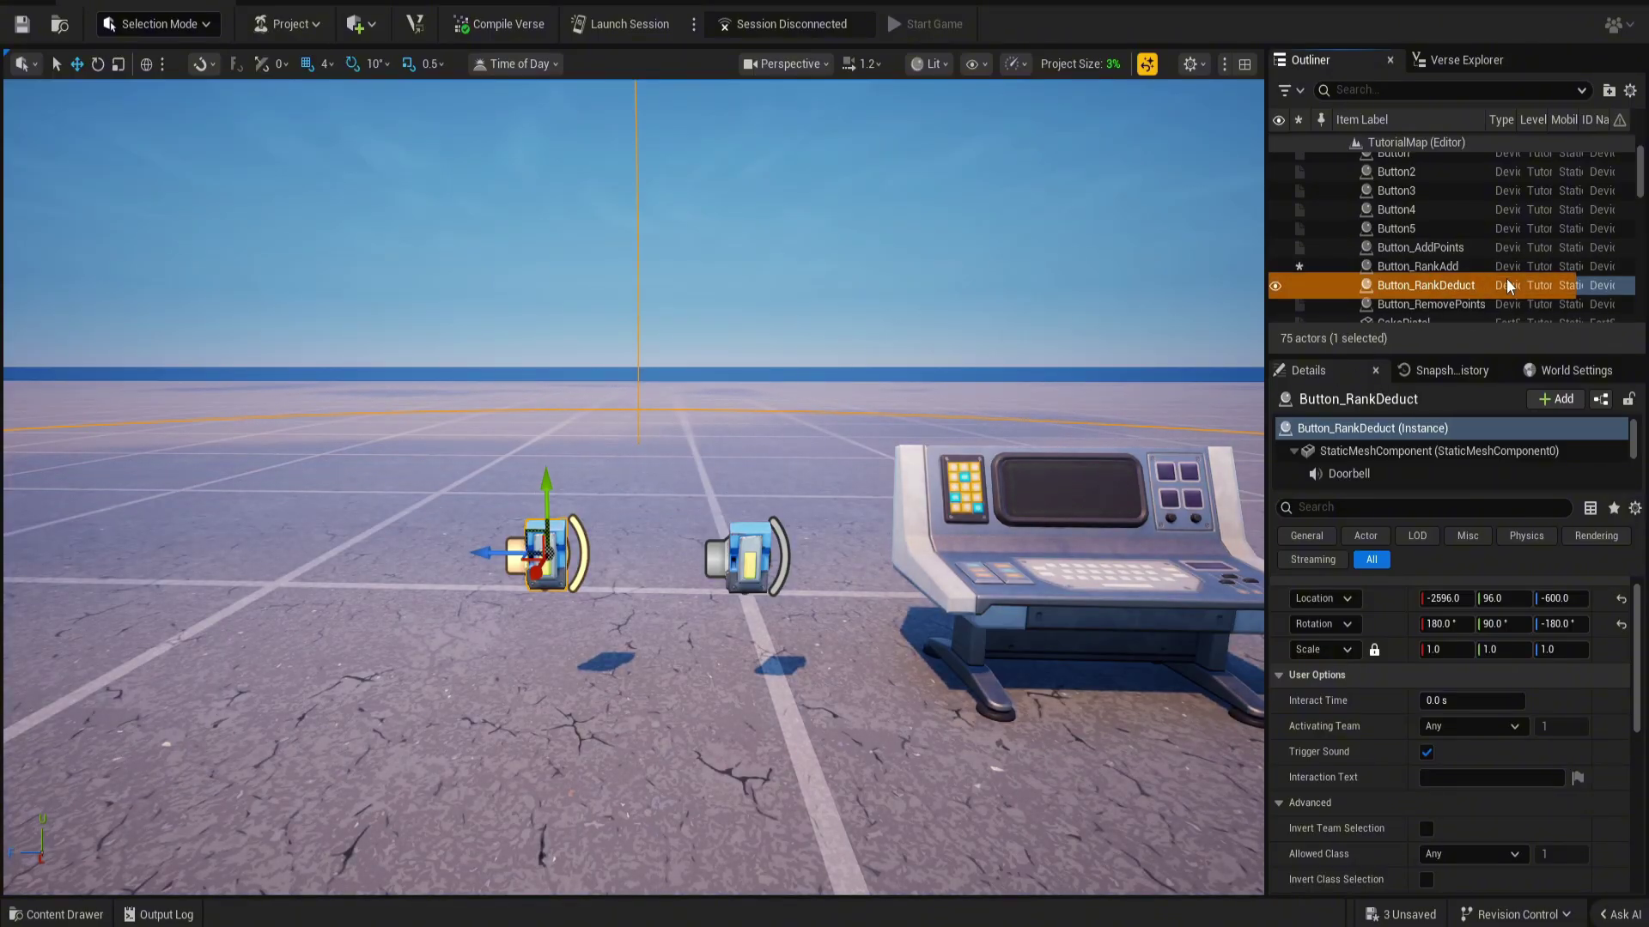
# On the Rank Ui device, assign Button_RankAdd to AddKillsButtom and Button_RankDeduct to AddDeathsButton under Debugger_Testing.
pyautogui.click(1074, 593)
pyautogui.scroll(-5, 1460, 756)
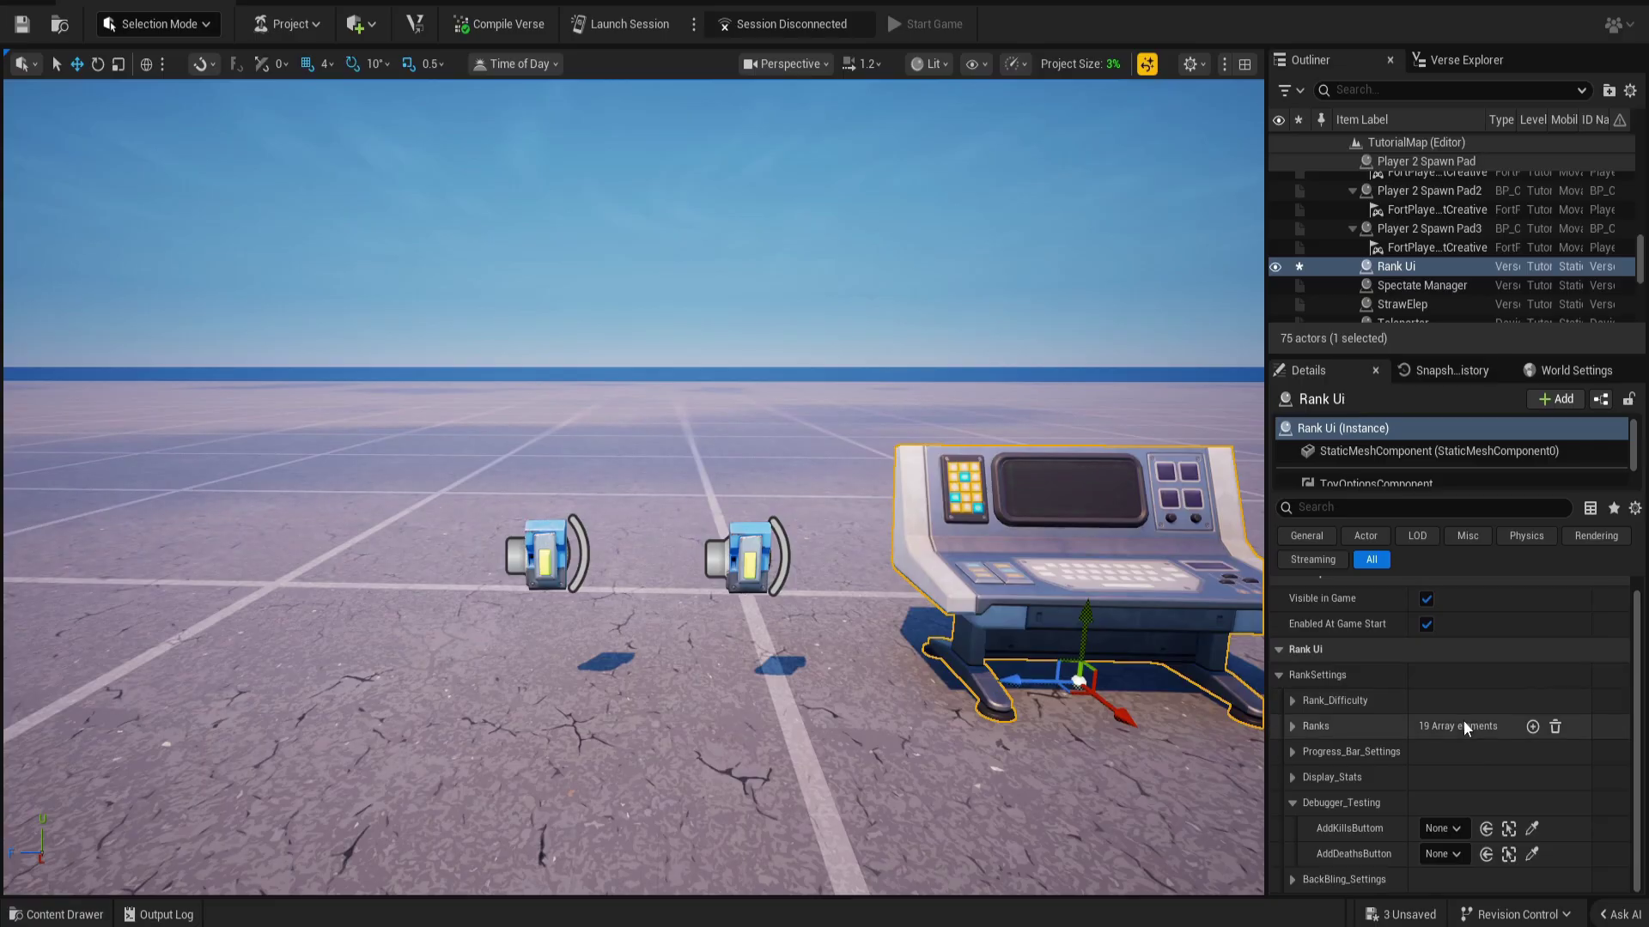
pyautogui.click(1532, 829)
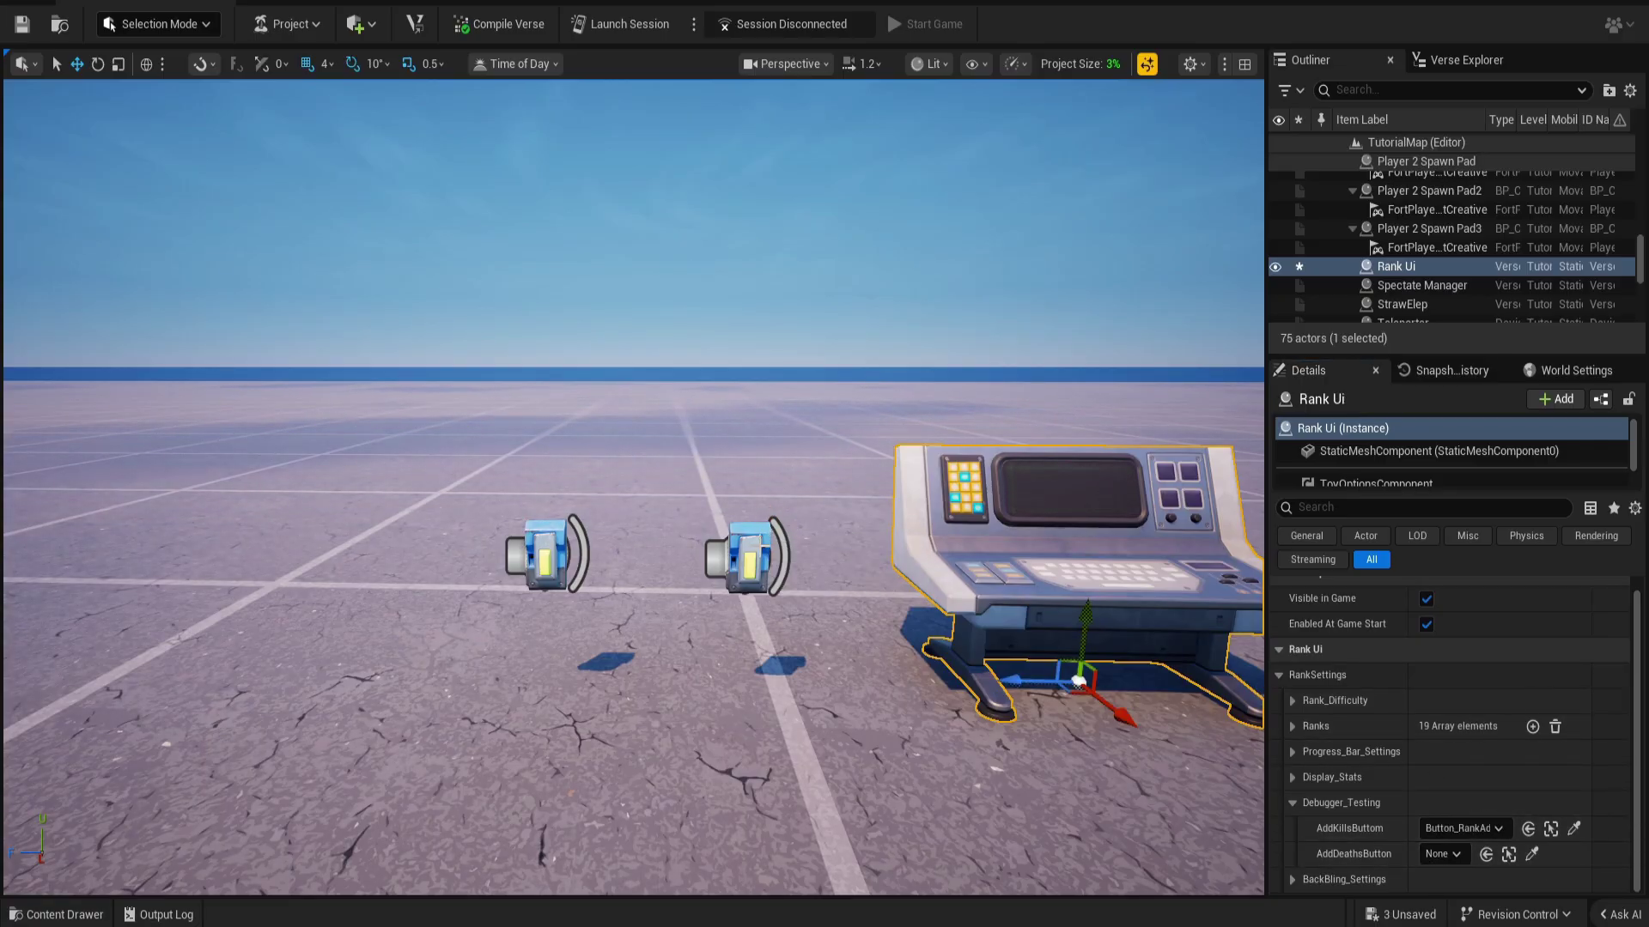
pyautogui.click(1532, 854)
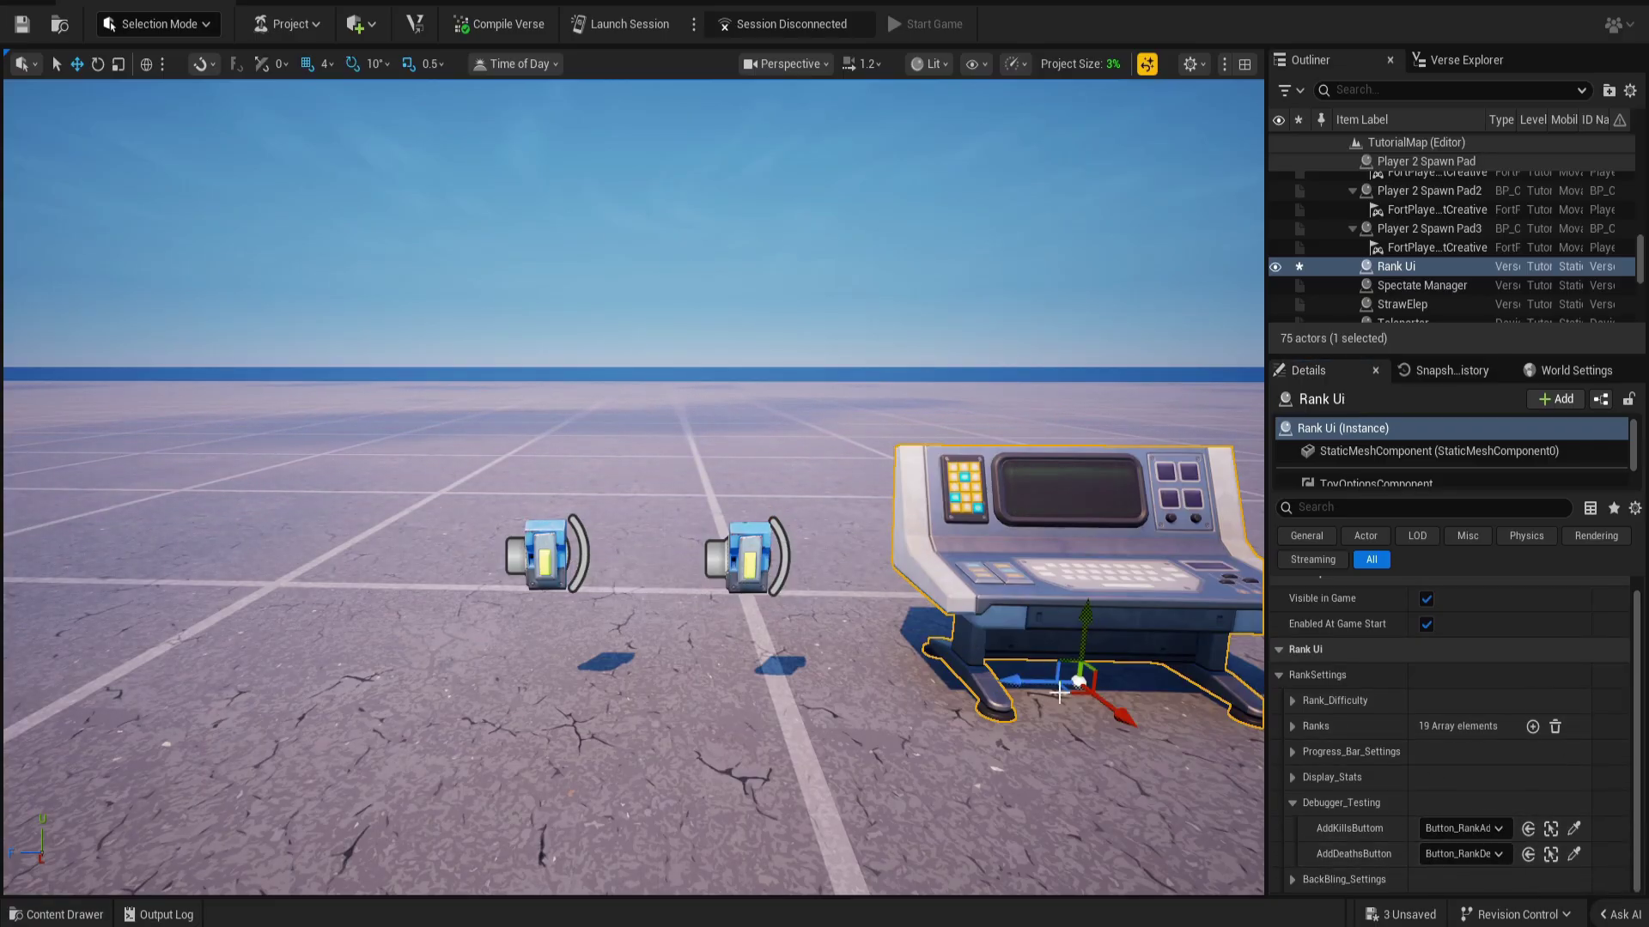
pyautogui.click(1293, 802)
# Check BackBling_Settings, search all content for "vfx power" and place a VFX Powerup device on an empty stretch of ground.
pyautogui.click(1295, 829)
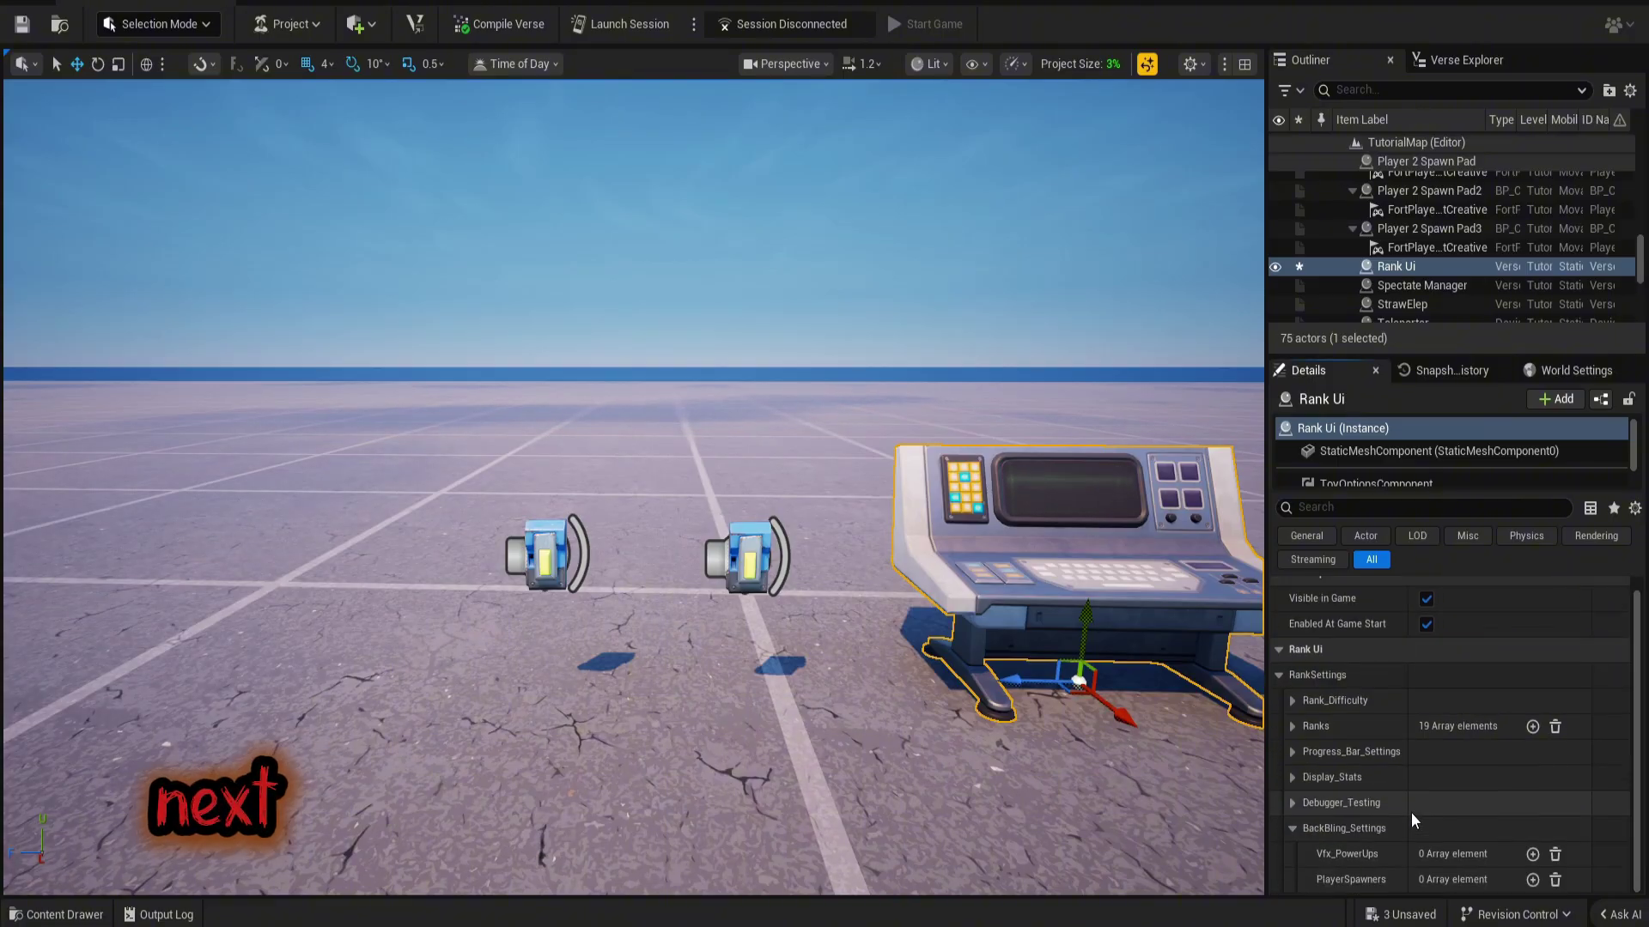
pyautogui.click(1293, 828)
pyautogui.press('s')
pyautogui.moveTo(984, 749)
pyautogui.mouseDown(button='right')
pyautogui.moveTo(984, 730)
pyautogui.moveTo(984, 777)
pyautogui.moveTo(984, 757)
pyautogui.mouseUp(button='right')
pyautogui.press('w')
pyautogui.scroll(-1, 984, 733)
pyautogui.hotkey('ctrl', 'space')
pyautogui.click(122, 651)
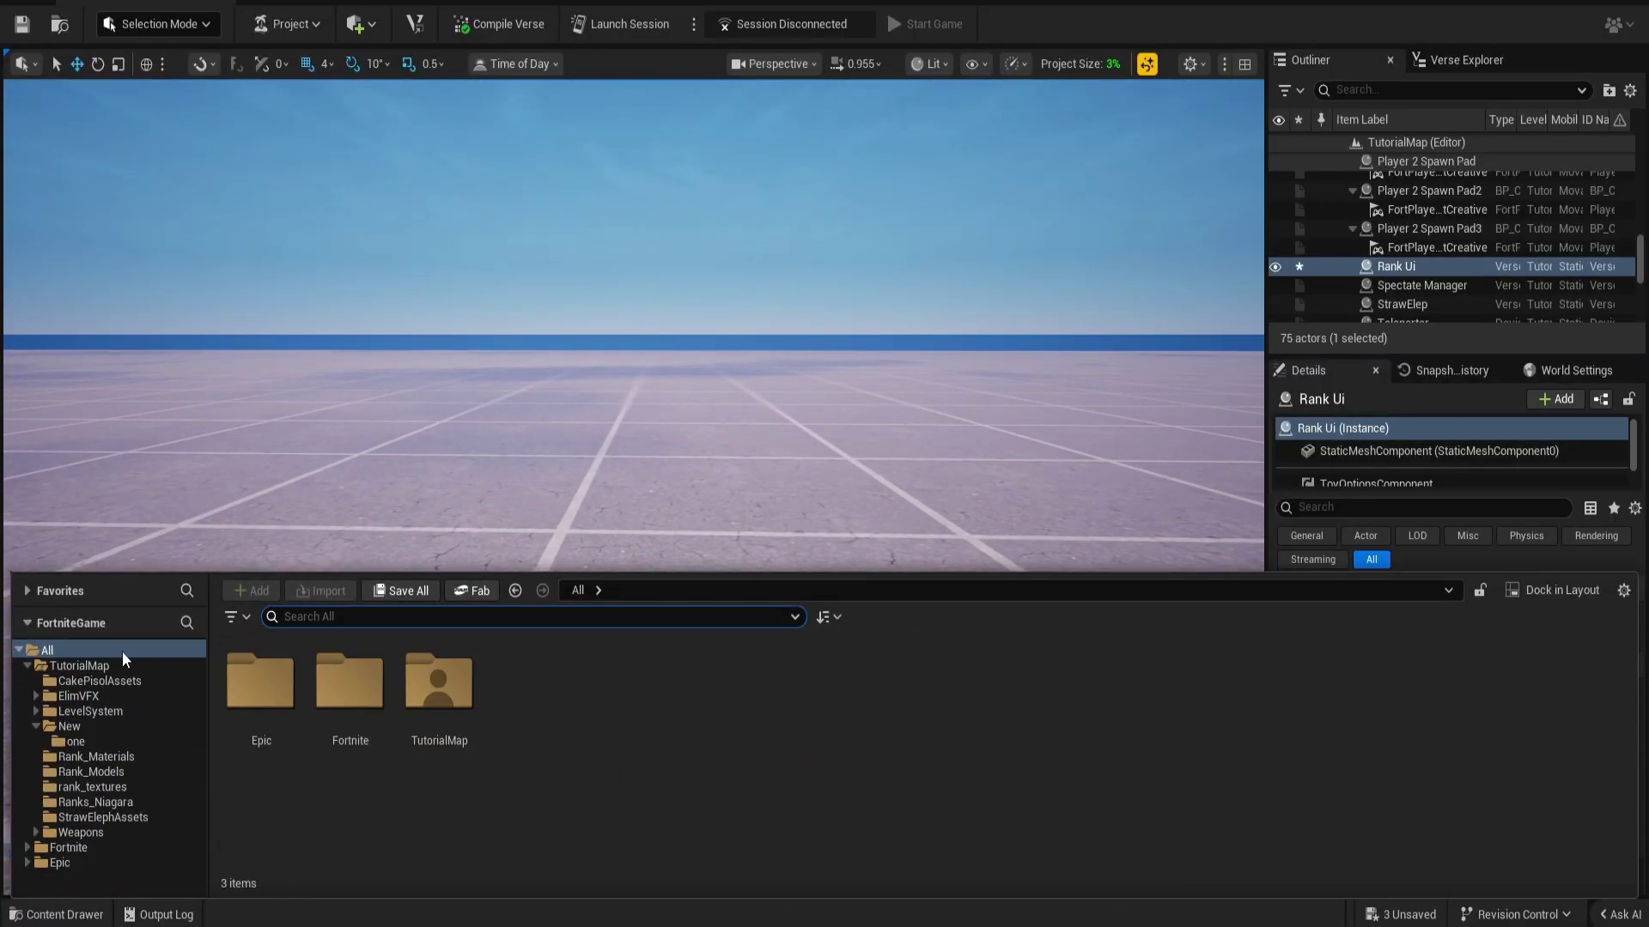
pyautogui.click(300, 618)
pyautogui.write('vfx')
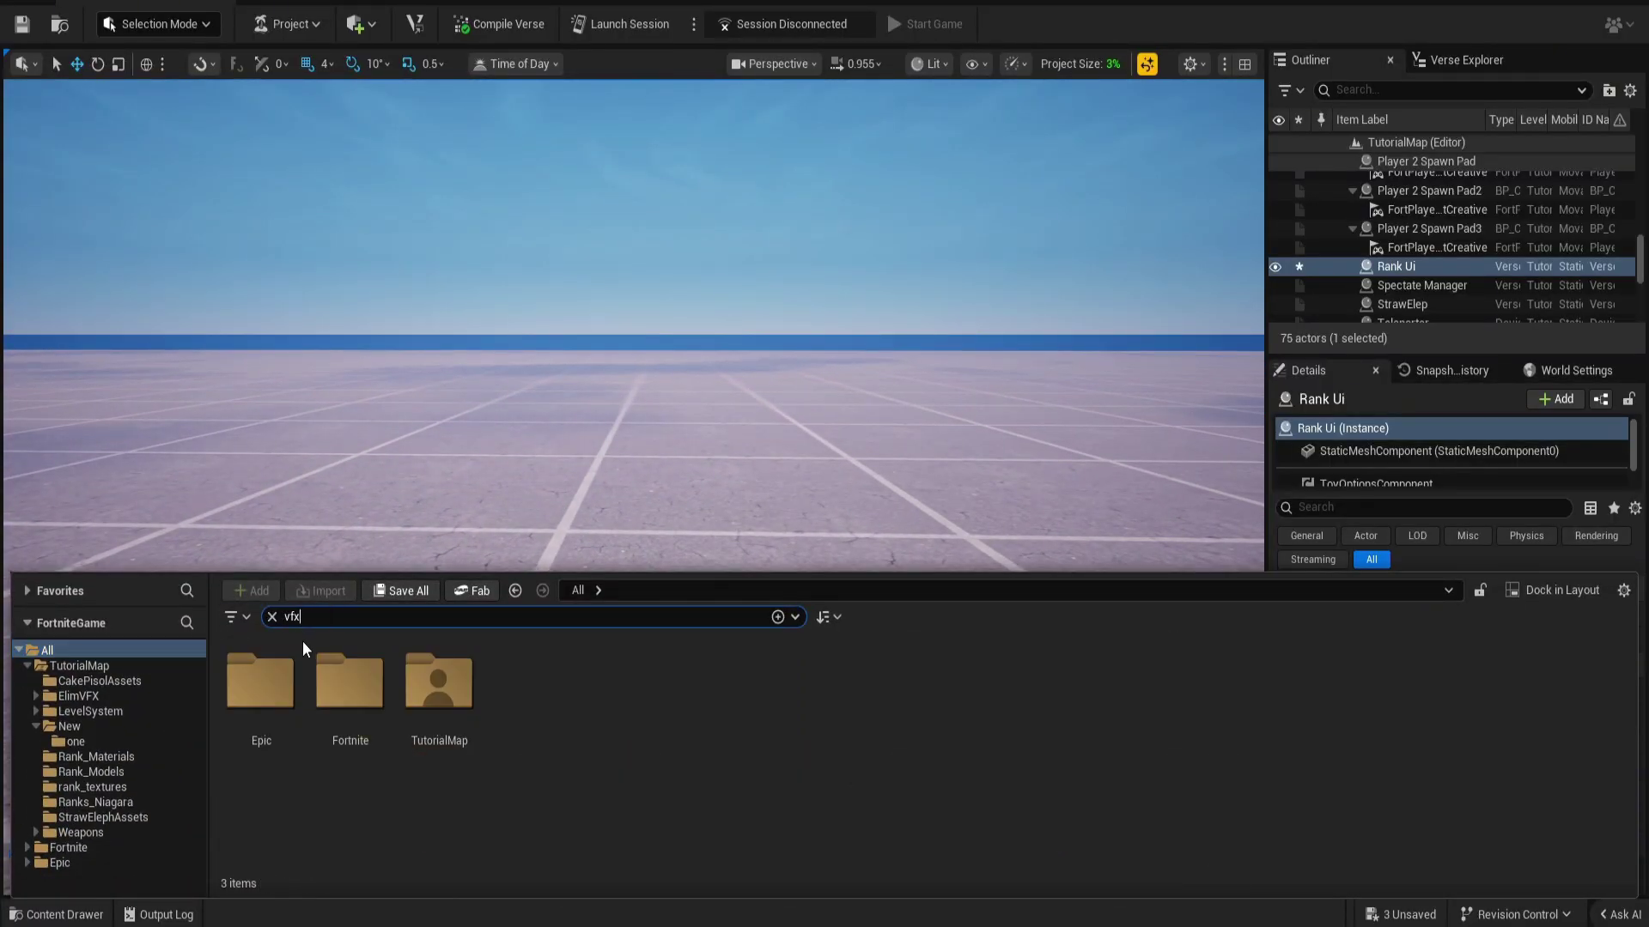
pyautogui.write(' powe')
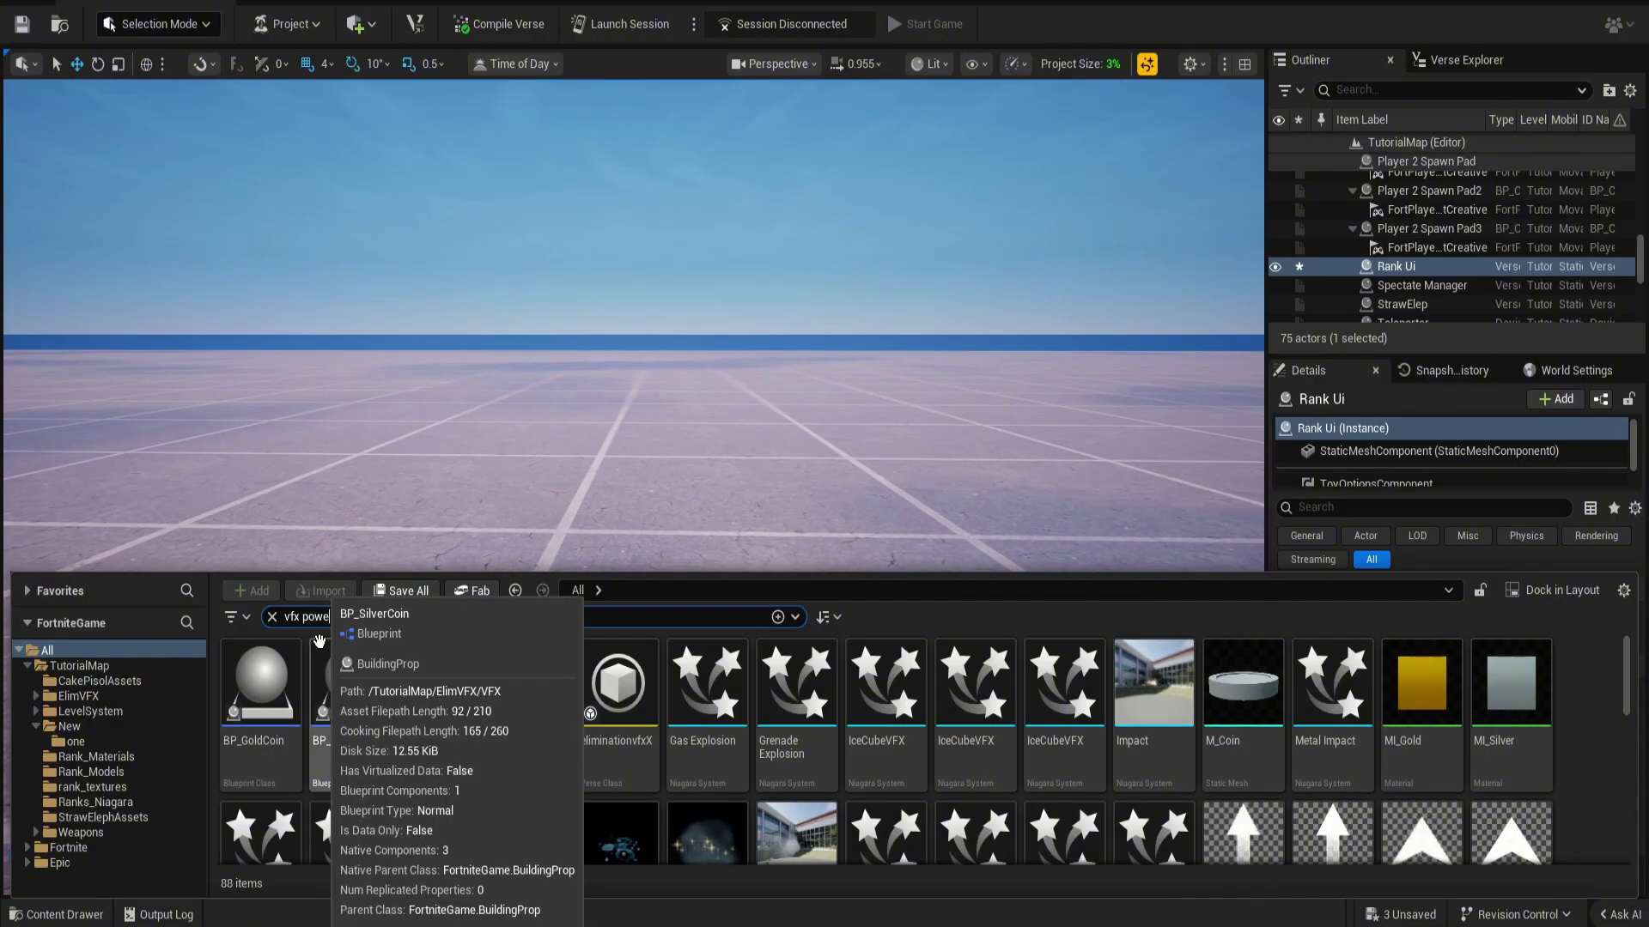
pyautogui.write('r')
pyautogui.moveTo(260, 687); pyautogui.dragTo(582, 455)
pyautogui.press('w')
pyautogui.scroll(-3, 581, 455)
pyautogui.moveTo(582, 456); pyautogui.dragTo(586, 440, button='right')
# Rename the newly placed VFX Powerup device to VFX_Unranked.
pyautogui.press('F2')
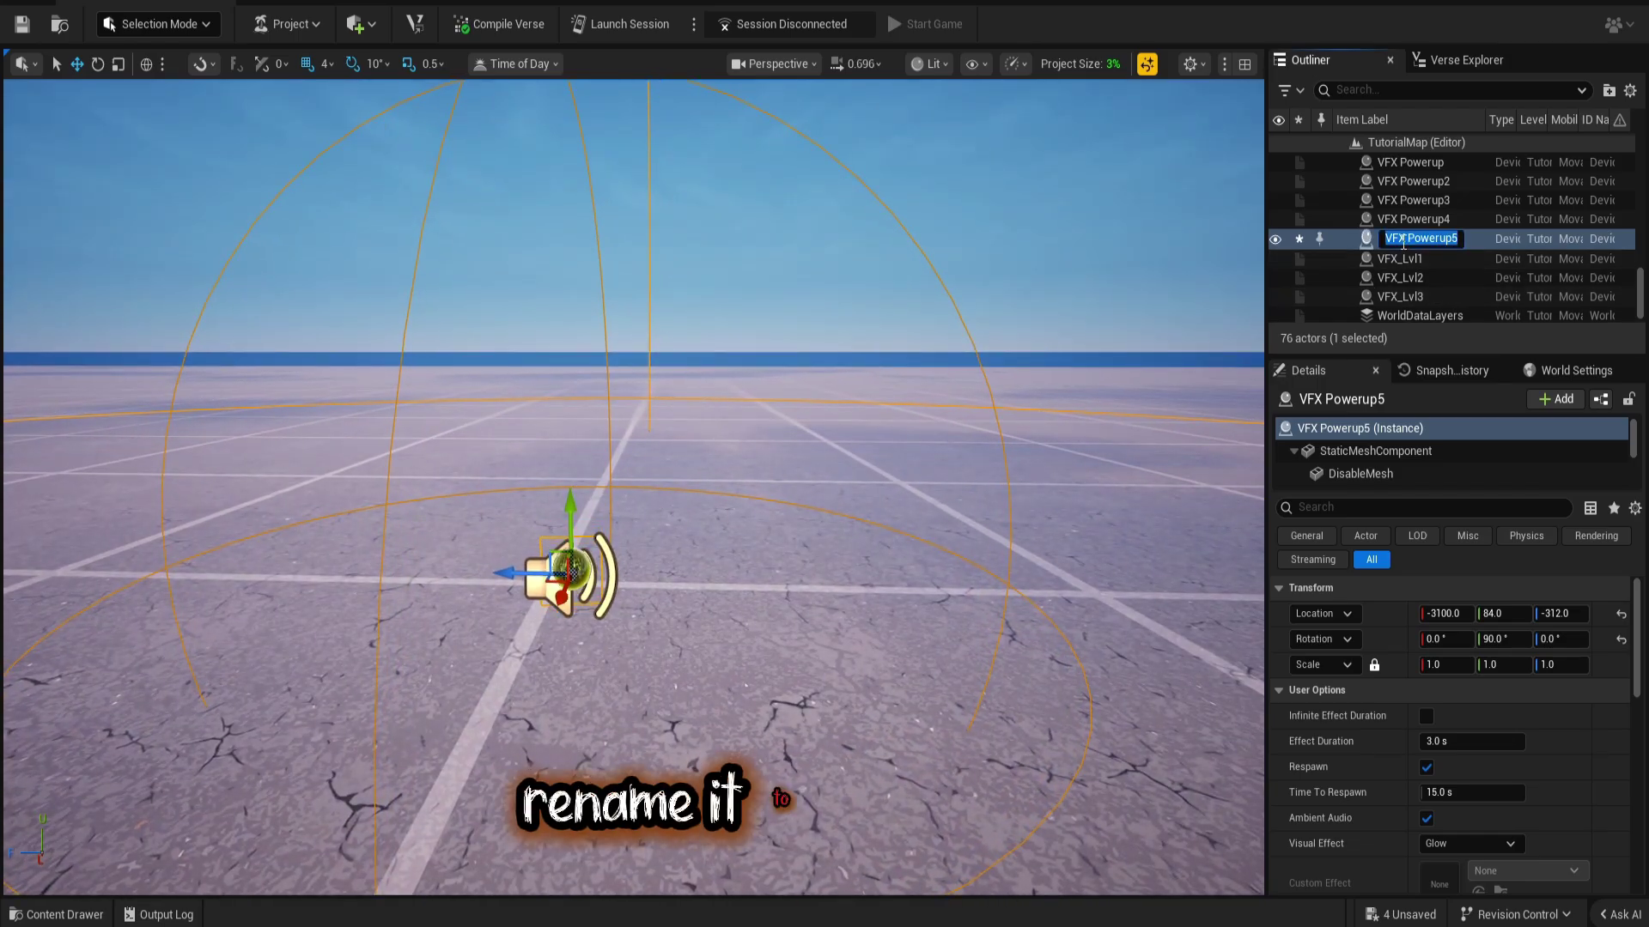
pyautogui.moveTo(1405, 239); pyautogui.dragTo(1467, 238)
pyautogui.write('_Unranked')
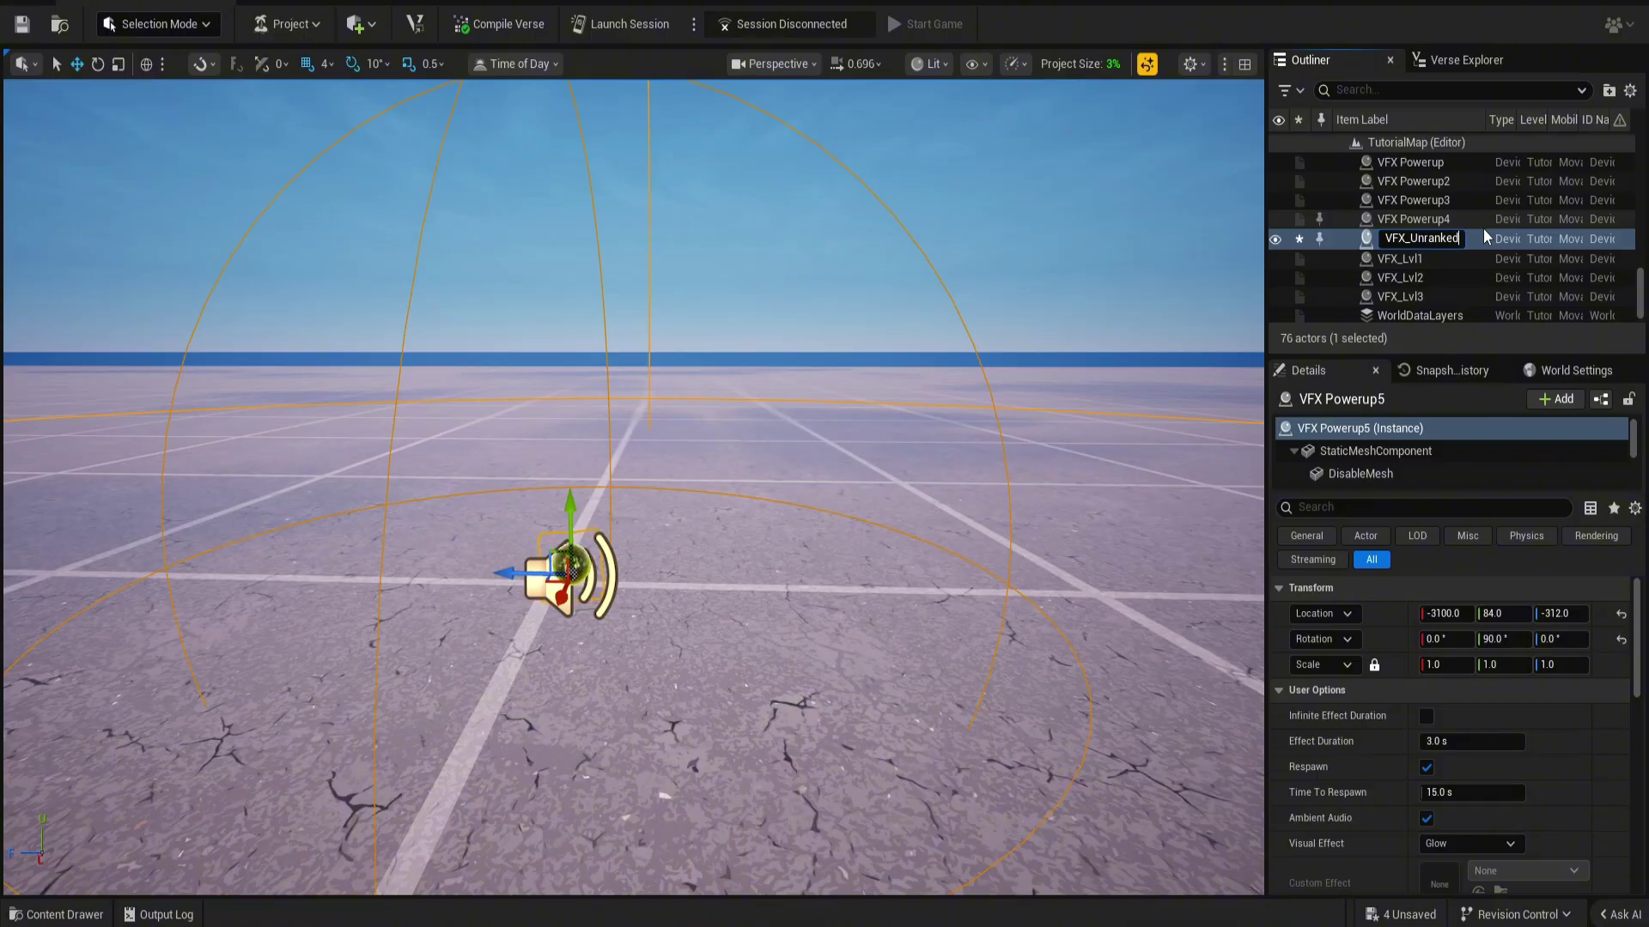
pyautogui.press('Return')
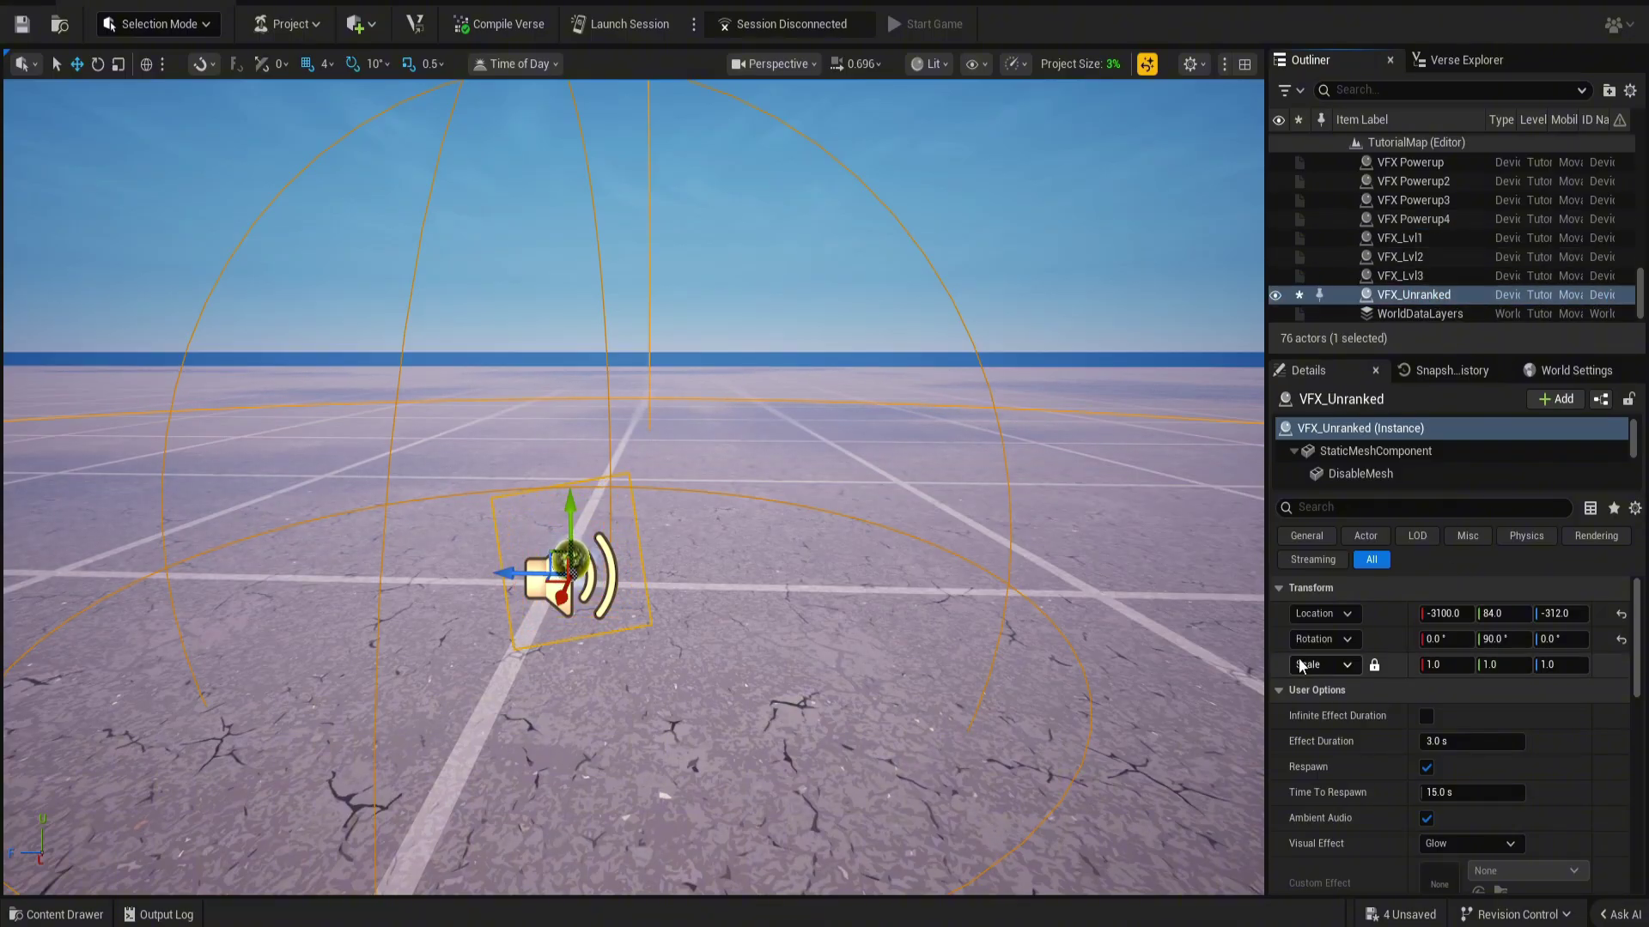
# On VFX_Unranked, enable Infinite Effect Duration, set Time To Respawn to 0.0 s and disable Ambient Audio.
pyautogui.click(1426, 717)
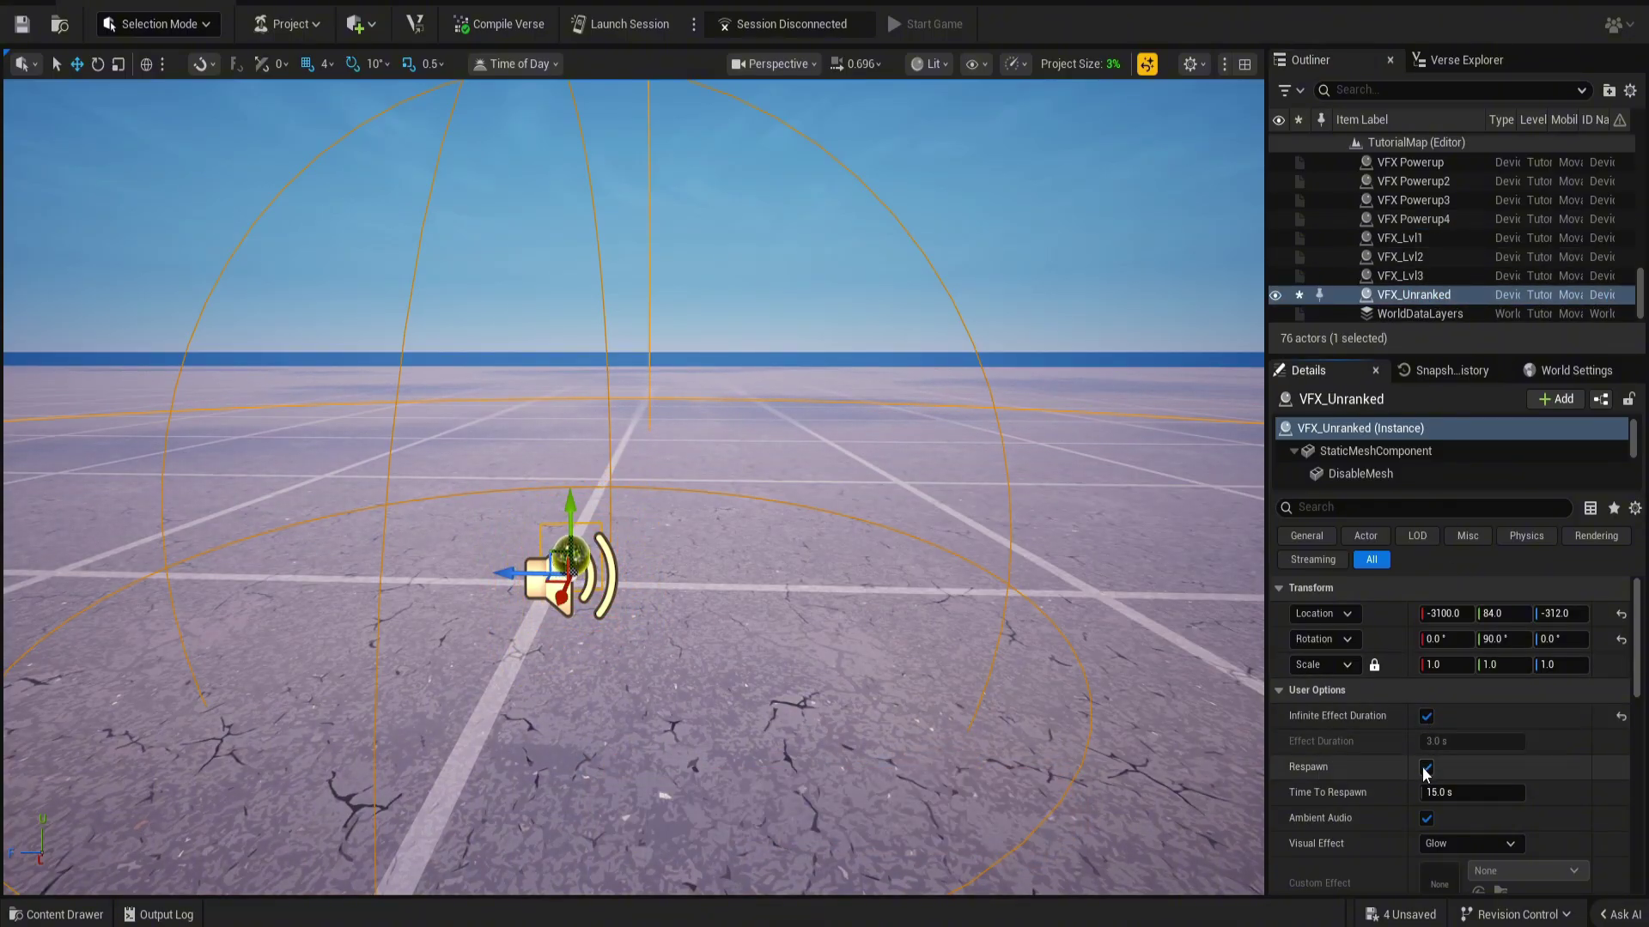
pyautogui.moveTo(1435, 793); pyautogui.dragTo(1379, 799)
pyautogui.scroll(-2, 1379, 804)
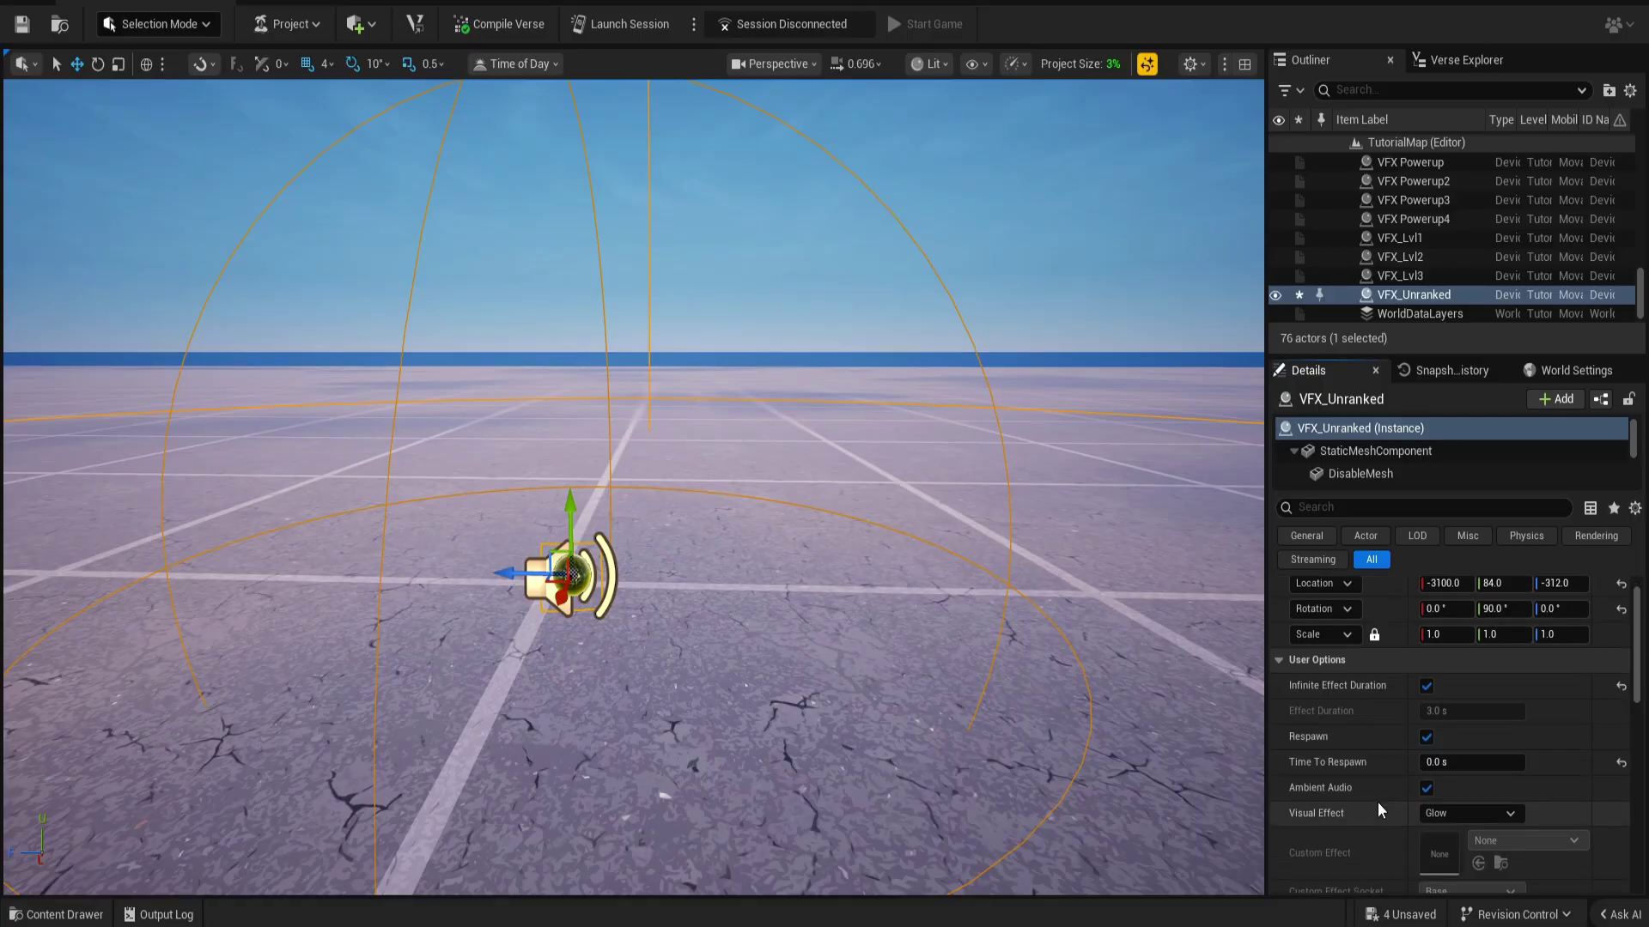
pyautogui.scroll(-3, 1408, 760)
# Set the Visual Effect of VFX_Unranked to Custom Effect and assign the Unranked Niagara system as its Custom Effect.
pyautogui.click(1451, 692)
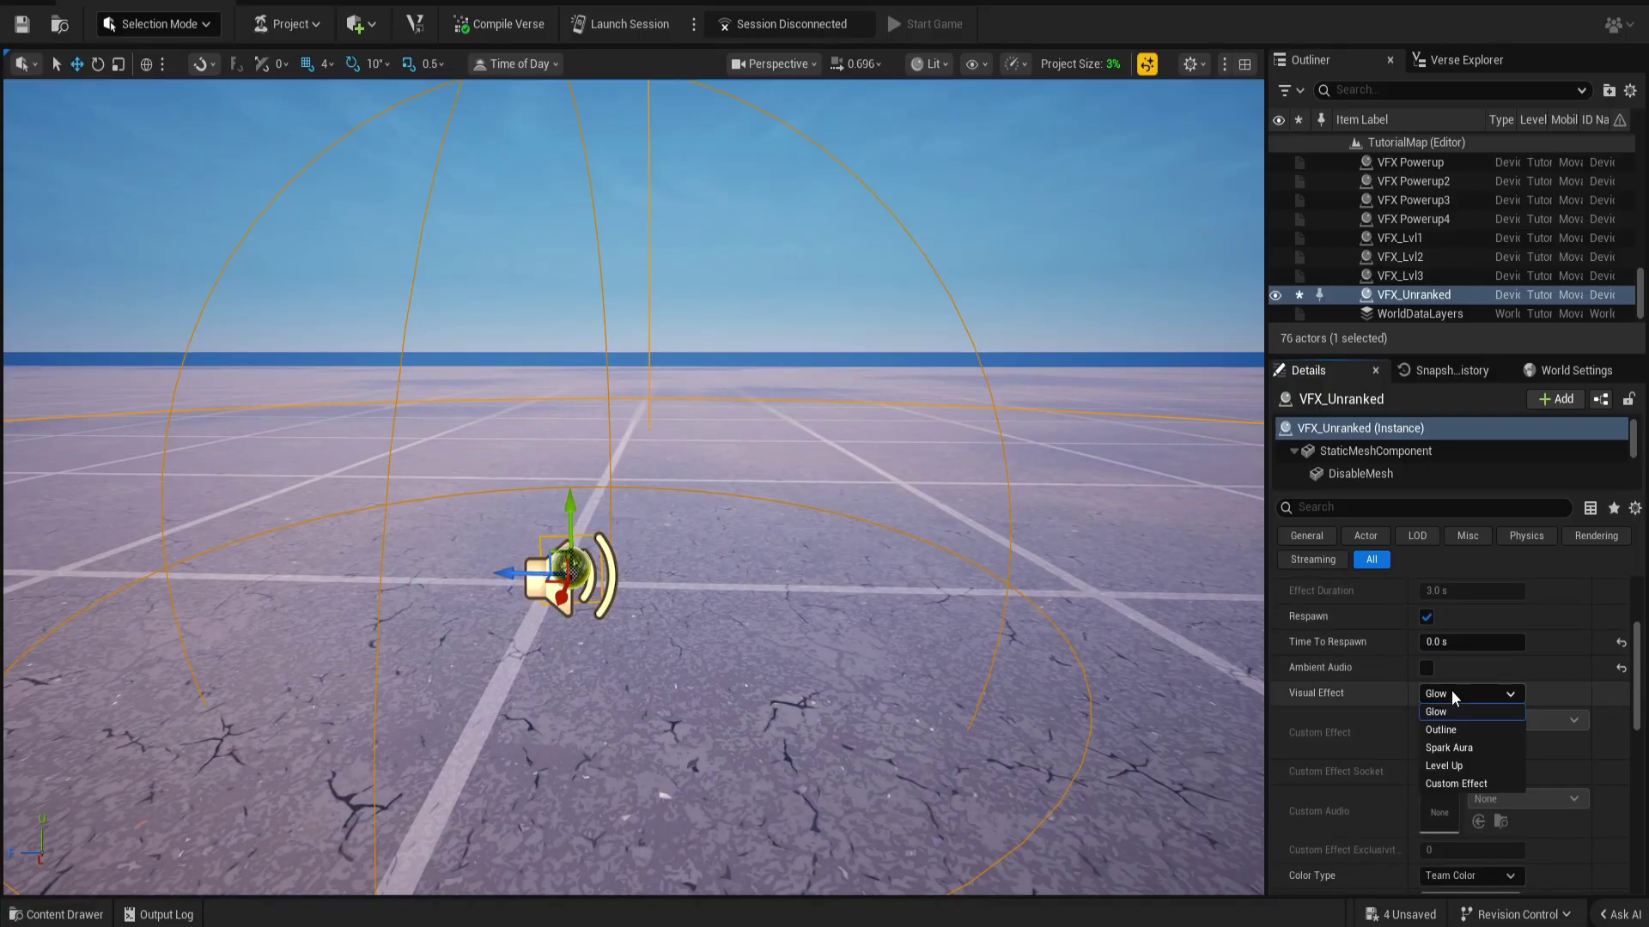
pyautogui.click(1451, 785)
pyautogui.scroll(-6, 1443, 764)
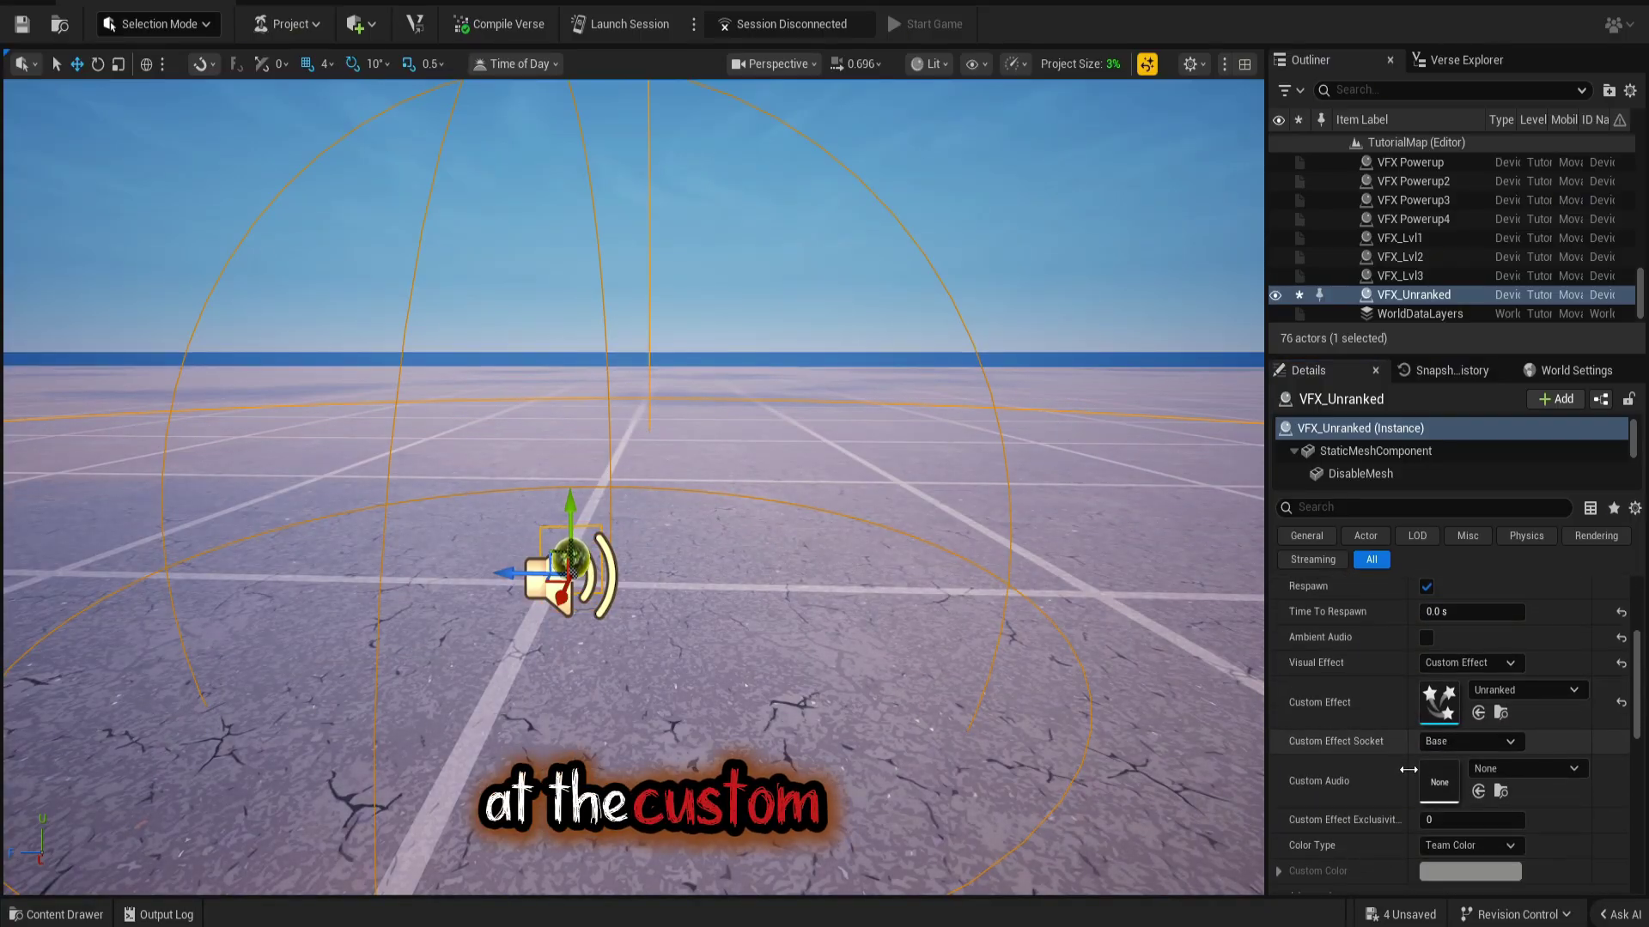
# Disable Pick Up Audio in the Advanced options of VFX_Unranked.
pyautogui.scroll(-3, 1393, 769)
pyautogui.click(1424, 729)
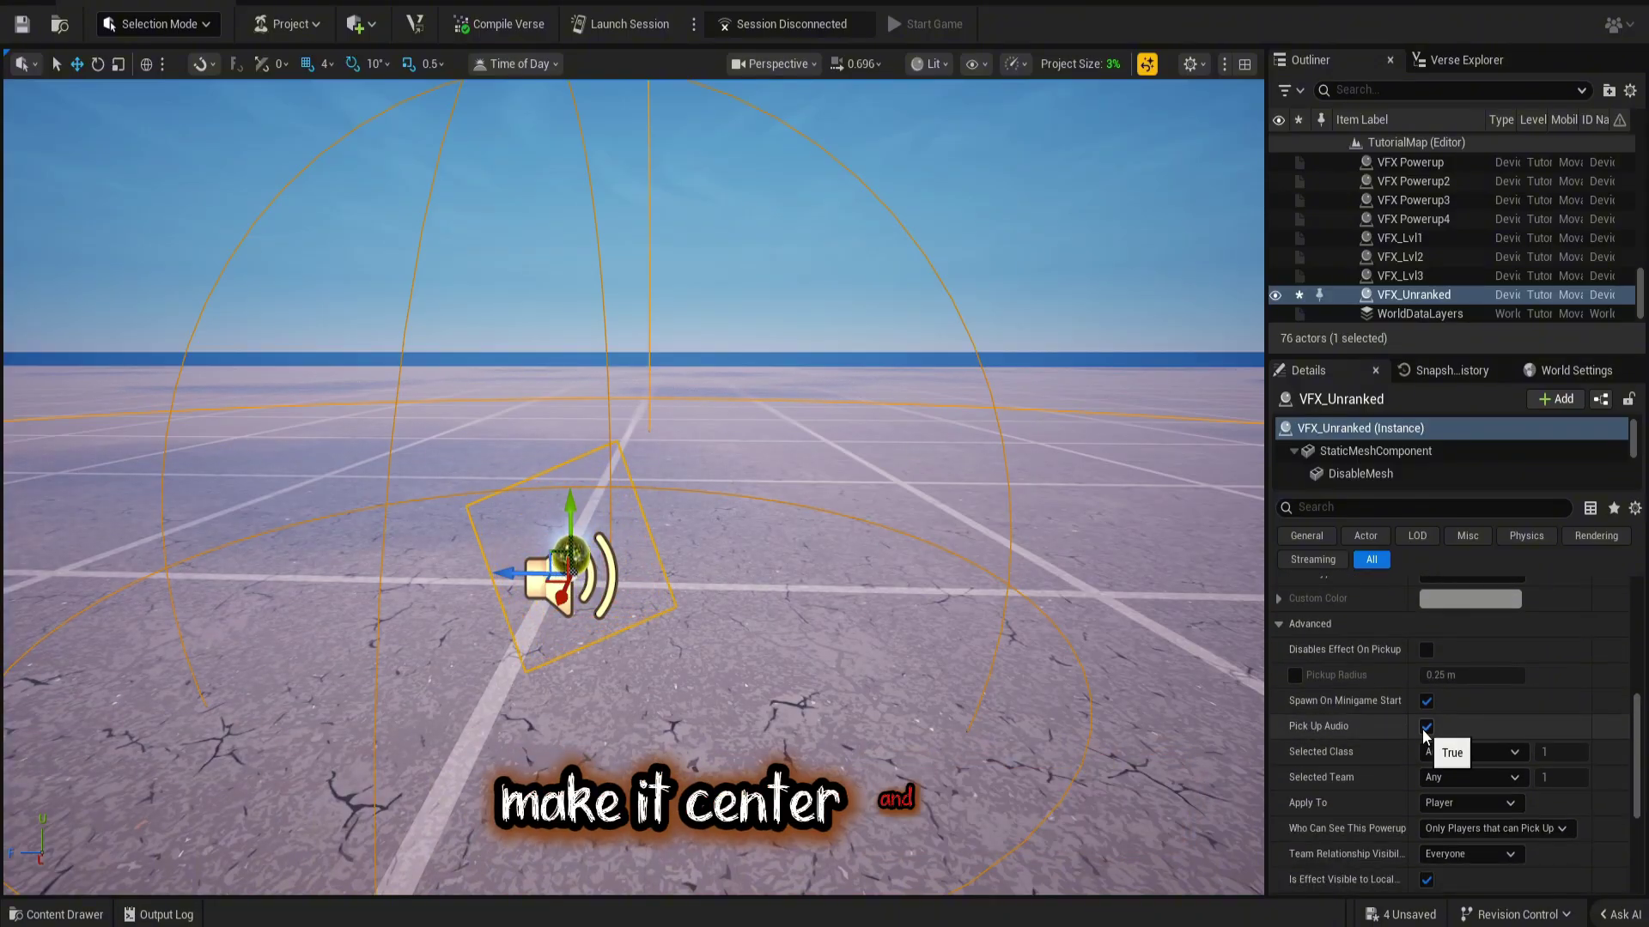
pyautogui.scroll(-1, 1411, 753)
# Duplicate VFX_Unranked and place the copy about 92 units sideways from the original.
pyautogui.scroll(10, 1420, 816)
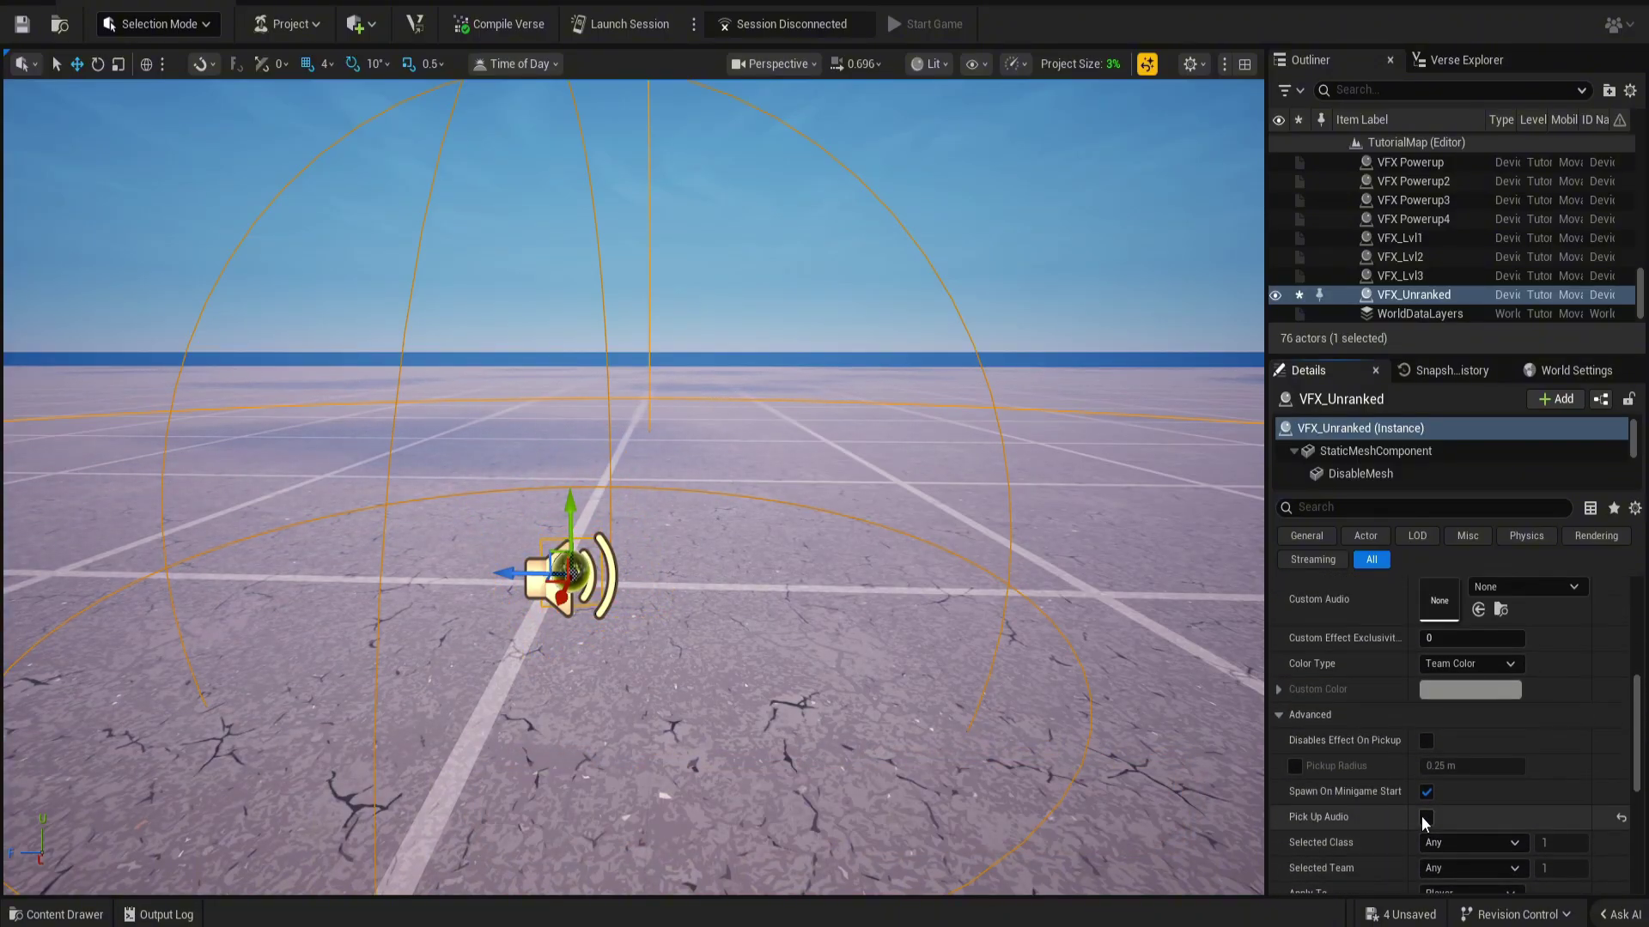
pyautogui.scroll(4, 1418, 811)
pyautogui.press('w')
pyautogui.moveTo(1074, 671); pyautogui.dragTo(1079, 730, button='right')
pyautogui.scroll(-3, 1073, 673)
pyautogui.keyDown('alt'); pyautogui.moveTo(499, 514); pyautogui.dragTo(639, 515); pyautogui.keyUp('alt')
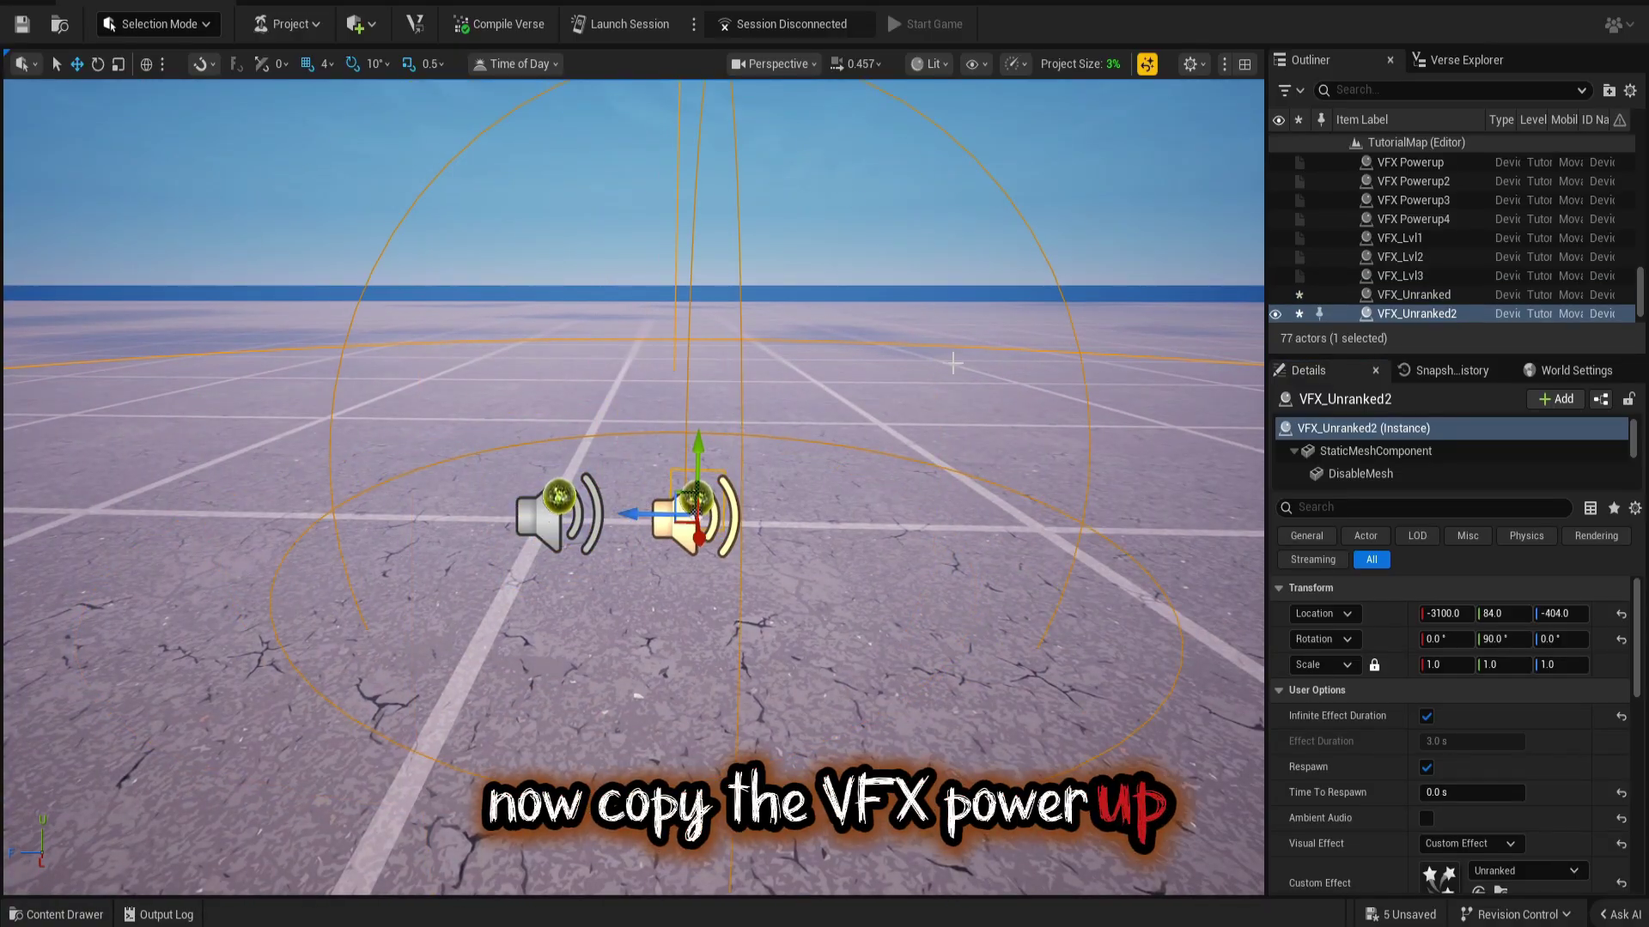